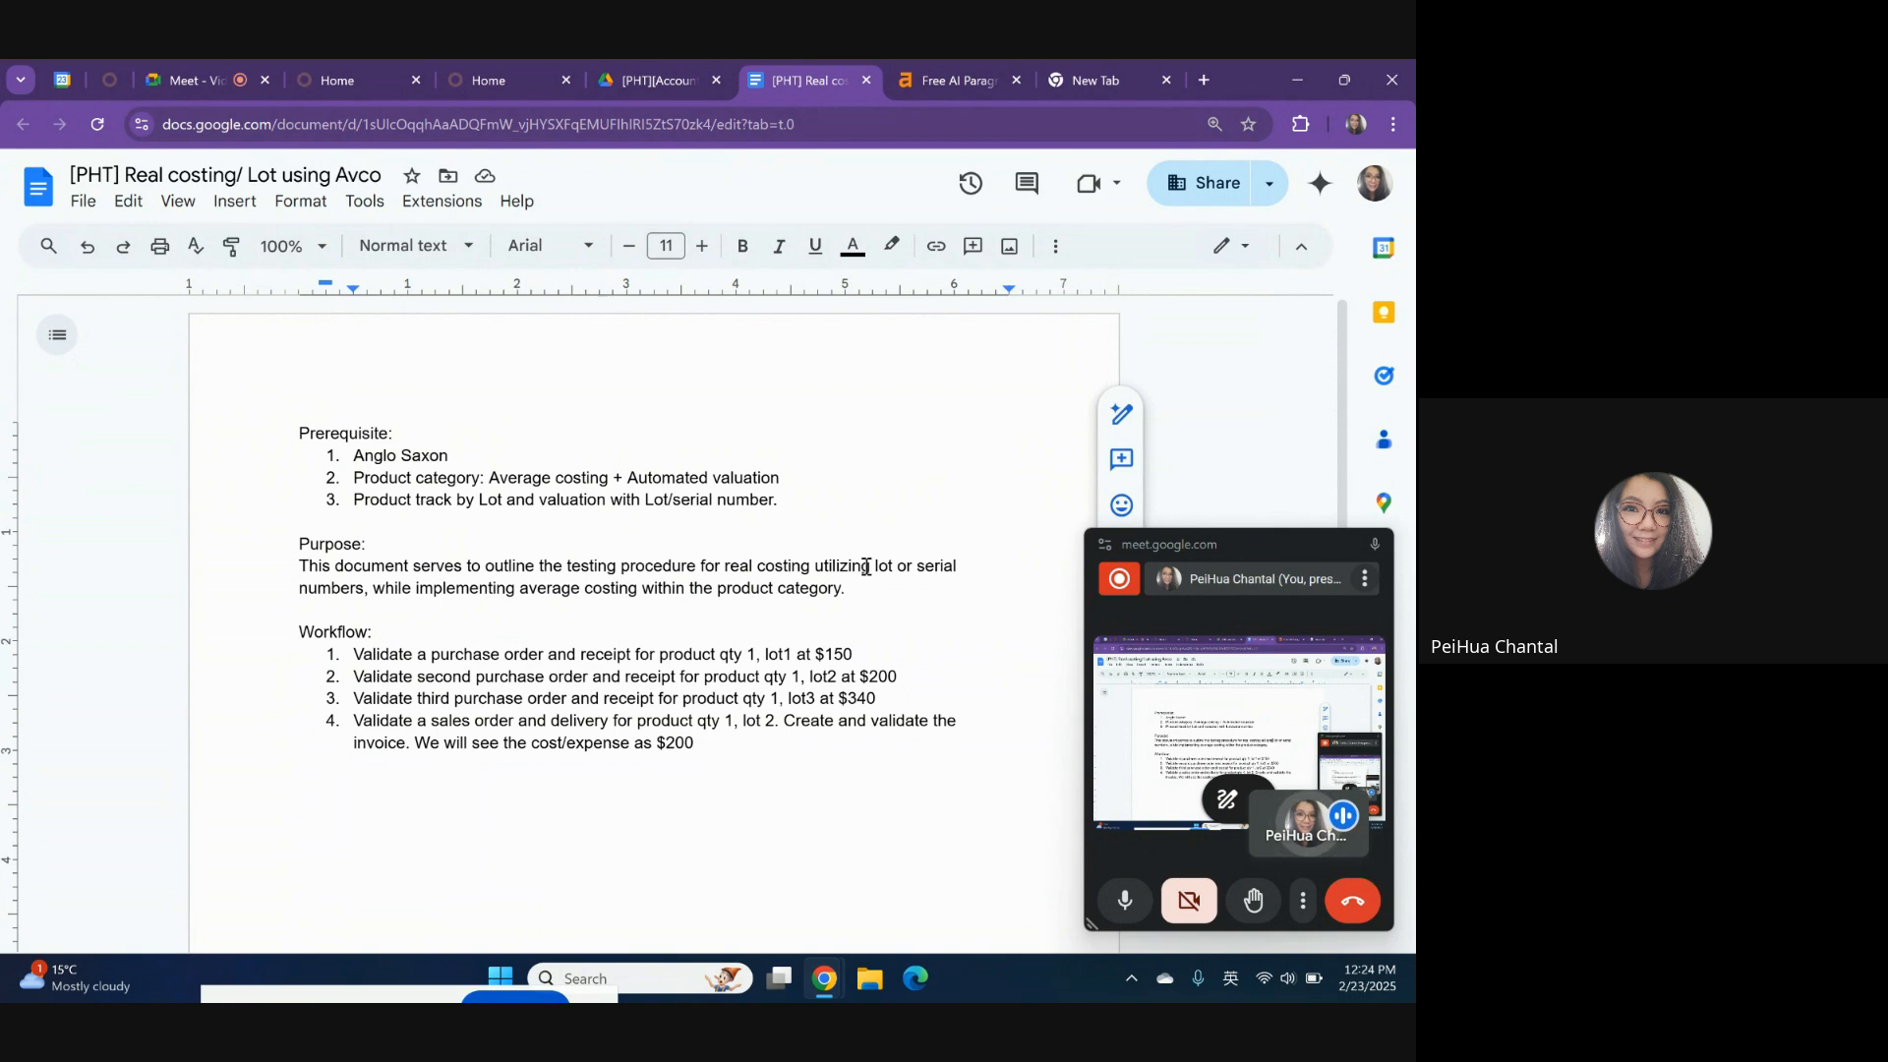
- Review the costing test document's purpose and workflow, including the lot numbers and prices of each purchase and the lot sold
{"action": "left_click_drag", "start_coordinate": [870, 569], "coordinate": [896, 568]}
{"action": "double_click", "coordinate": [538, 628]}
{"action": "left_click", "coordinate": [524, 611]}
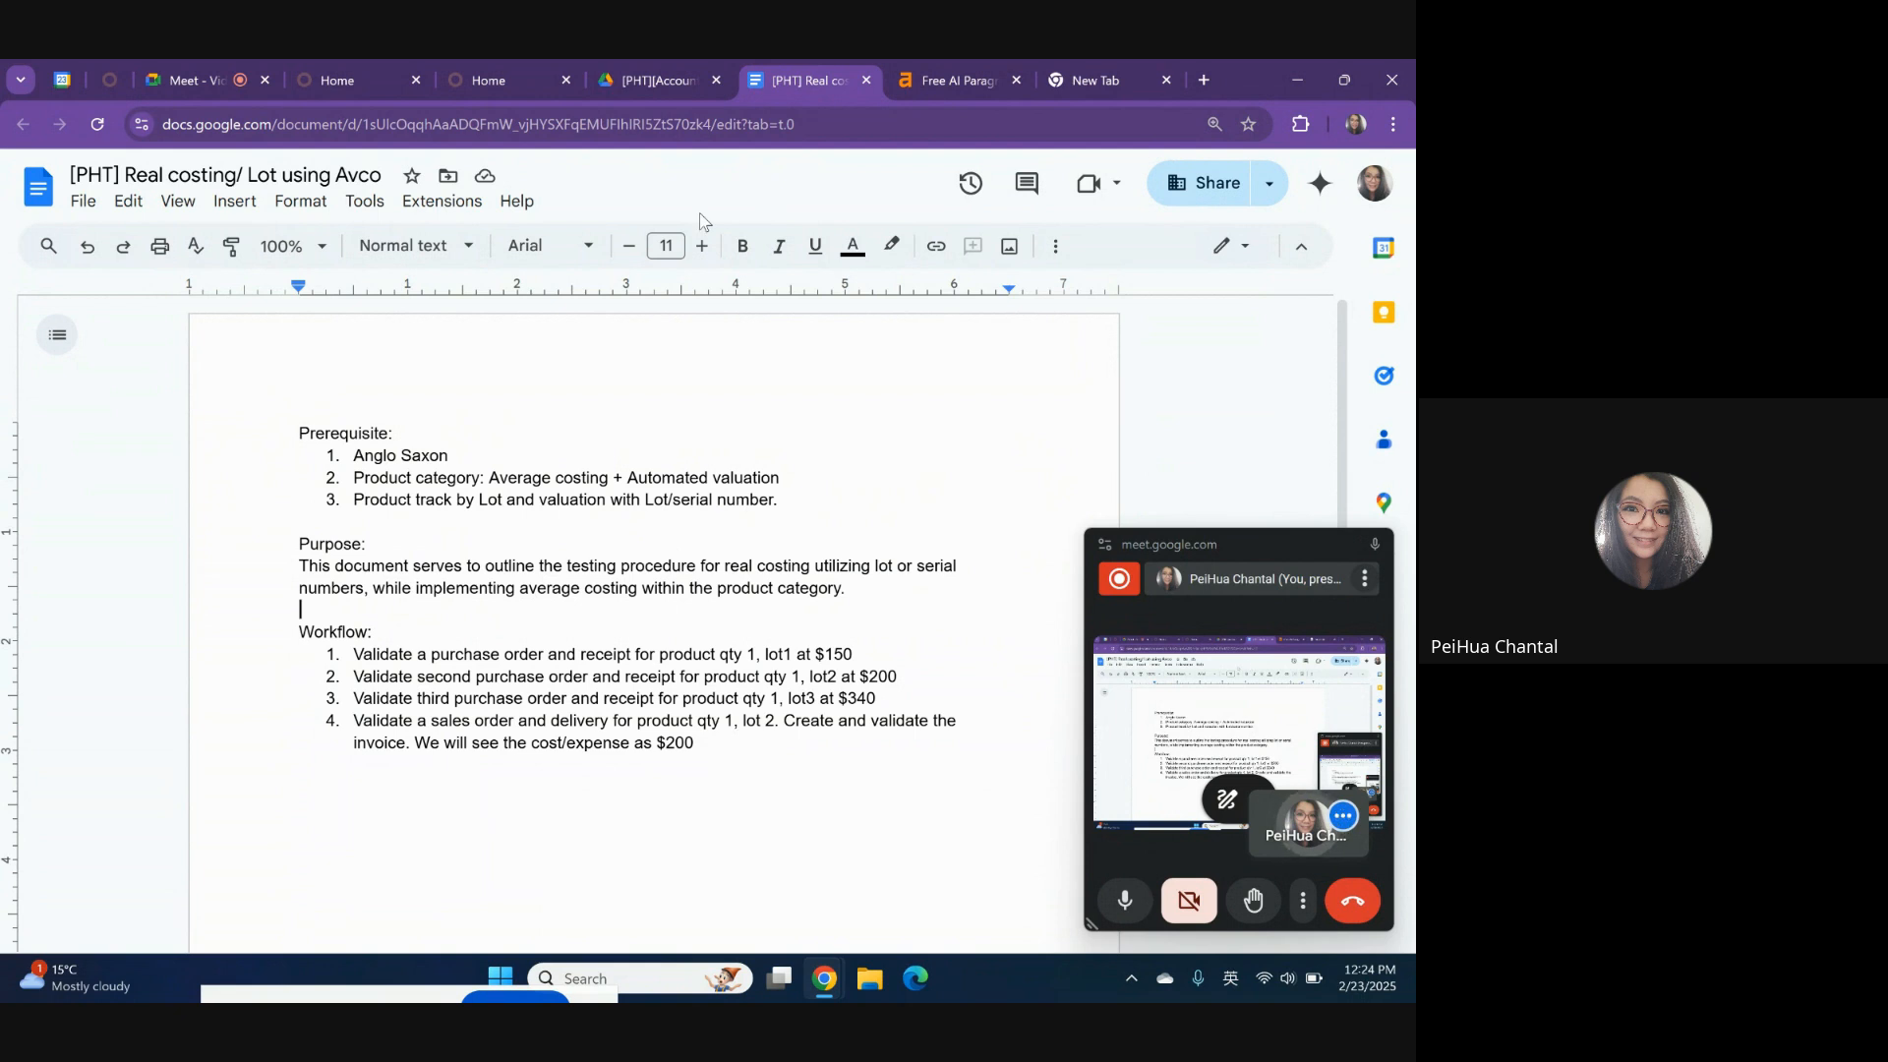
{"action": "left_click", "coordinate": [453, 654]}
{"action": "left_click", "coordinate": [475, 699]}
{"action": "left_click_drag", "start_coordinate": [739, 720], "coordinate": [833, 676]}
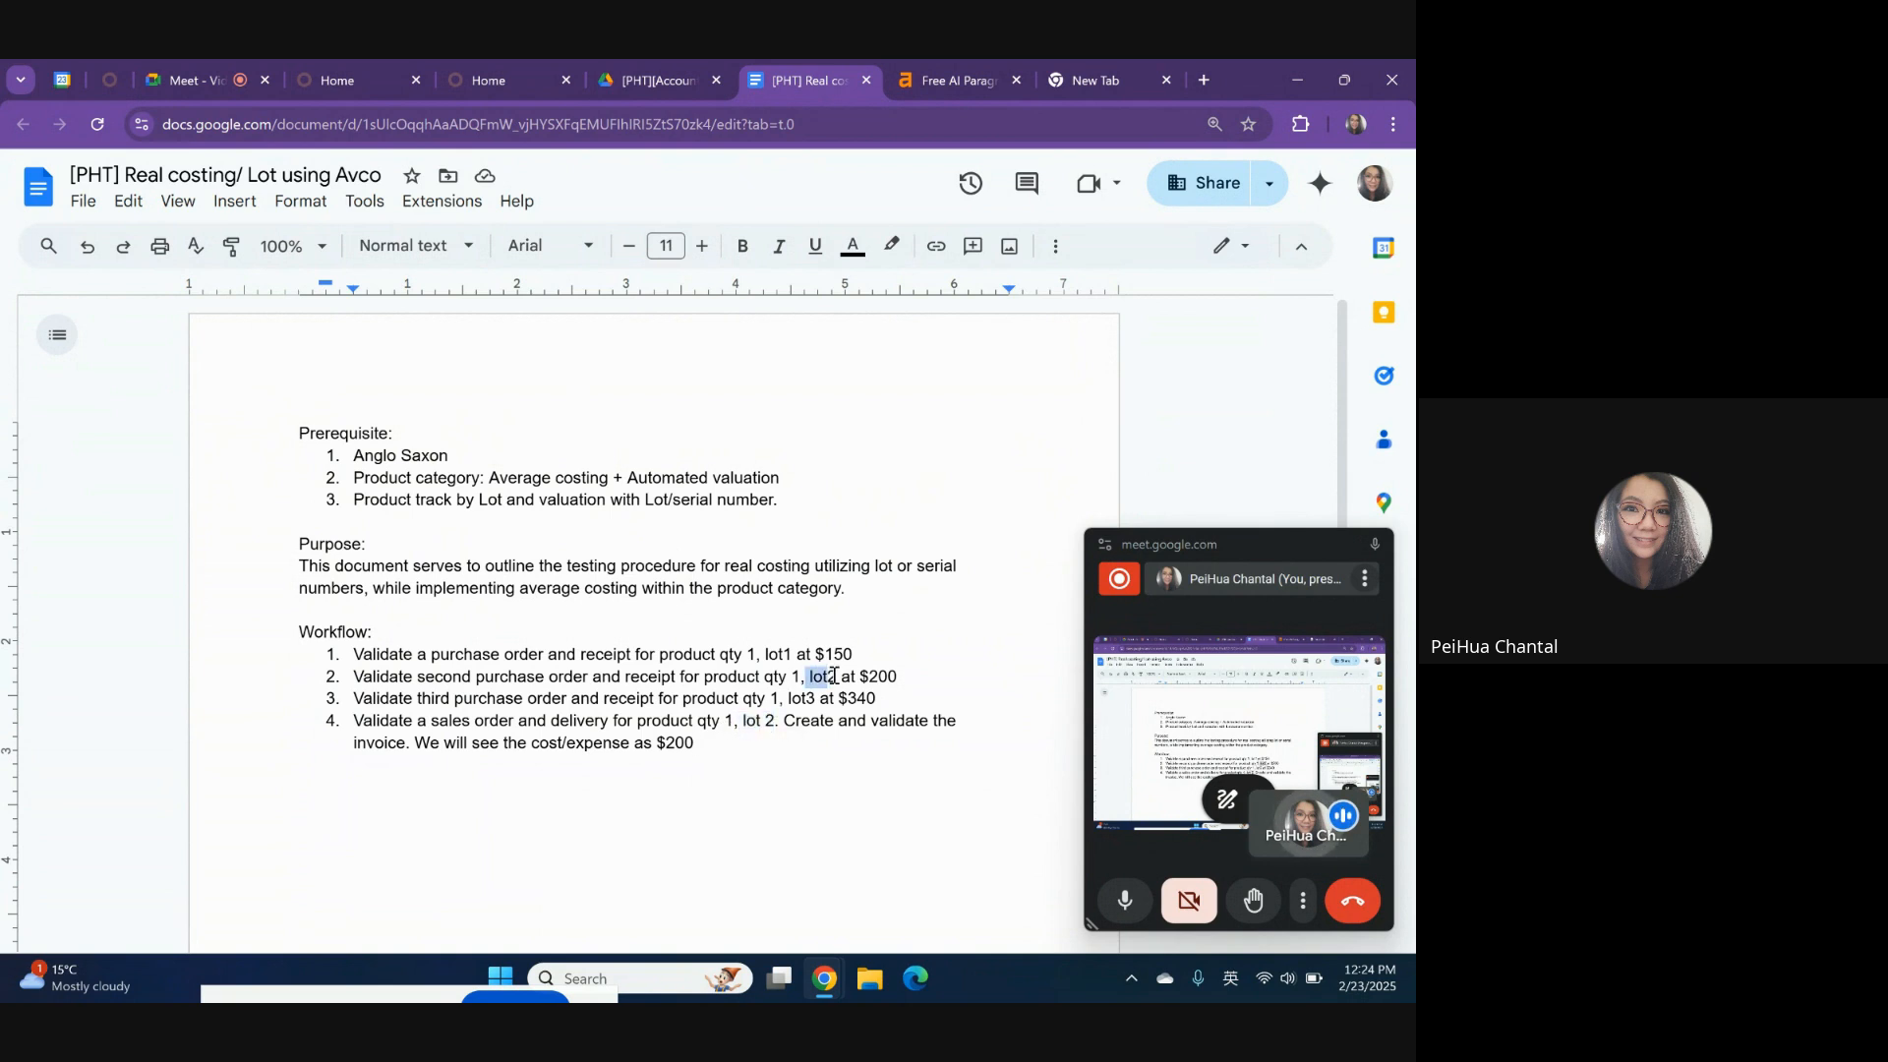
{"action": "left_click", "coordinate": [834, 677]}
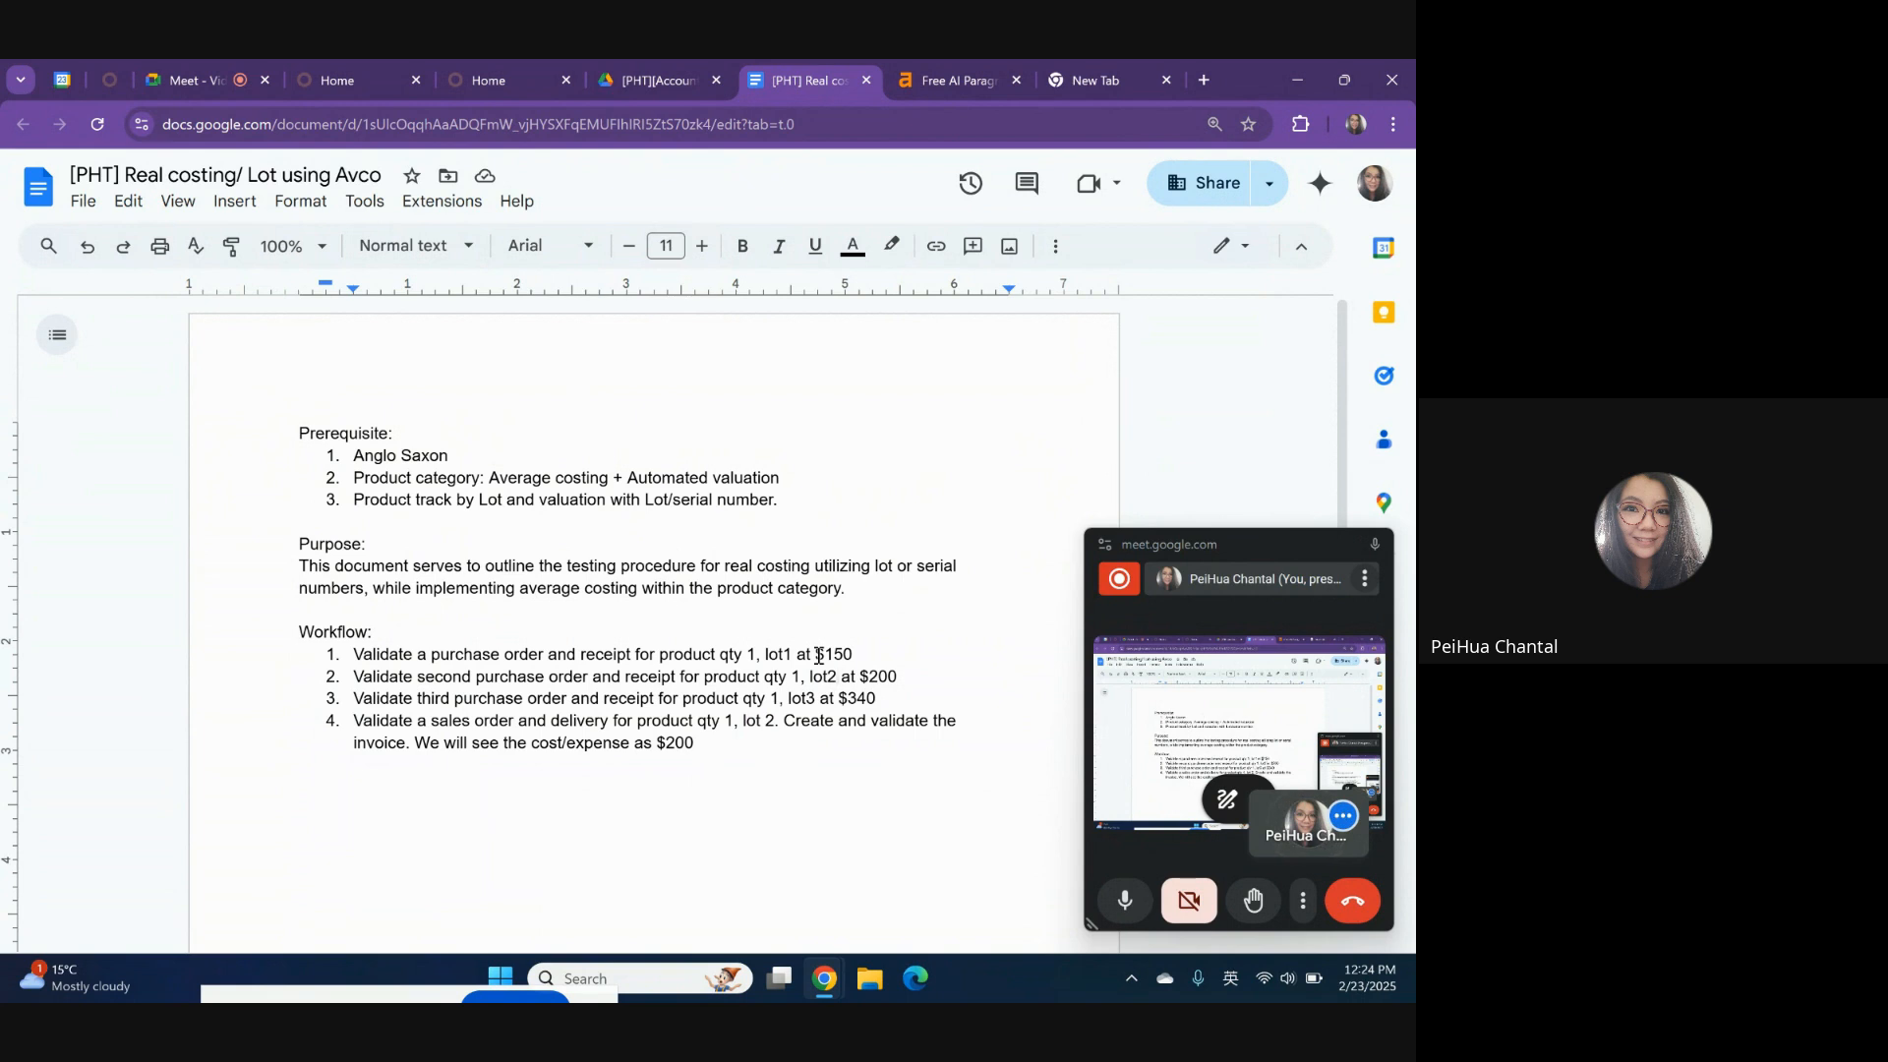
{"action": "left_click_drag", "start_coordinate": [827, 656], "coordinate": [885, 701]}
{"action": "left_click", "coordinate": [887, 704]}
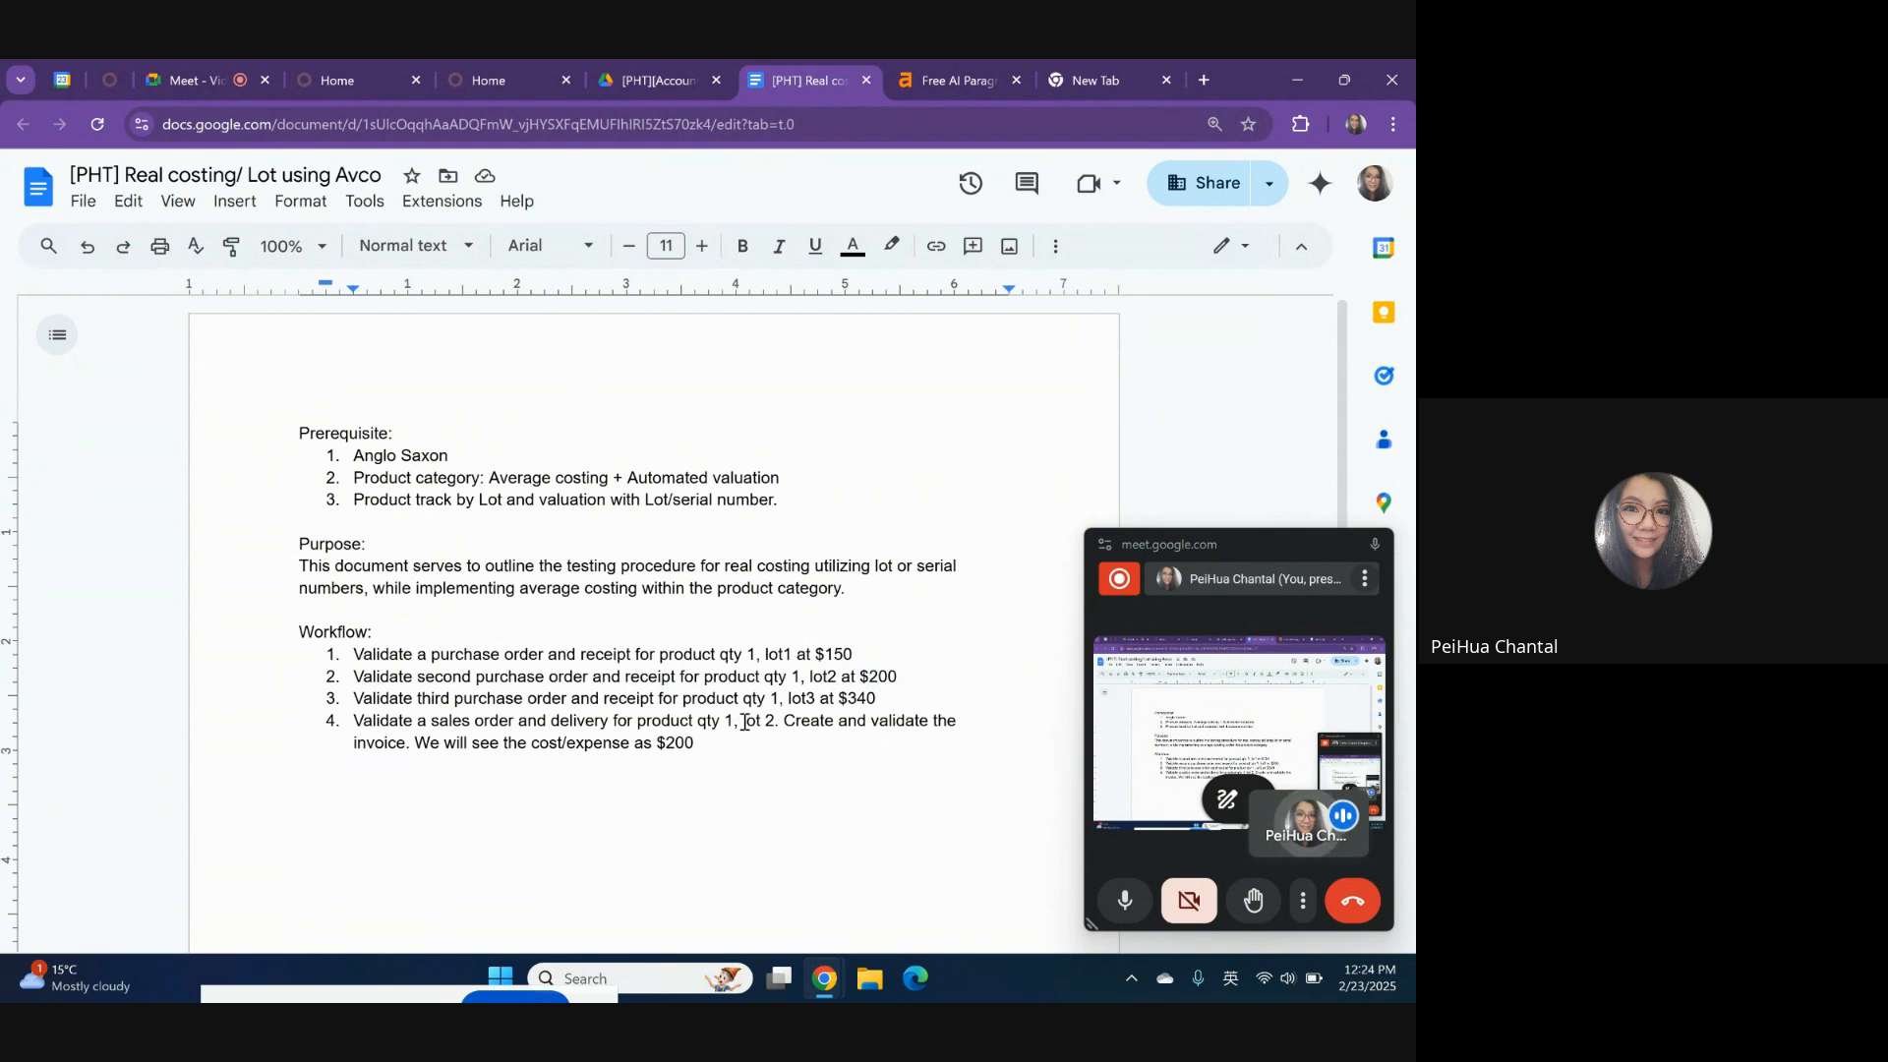
{"action": "left_click_drag", "start_coordinate": [744, 723], "coordinate": [779, 724]}
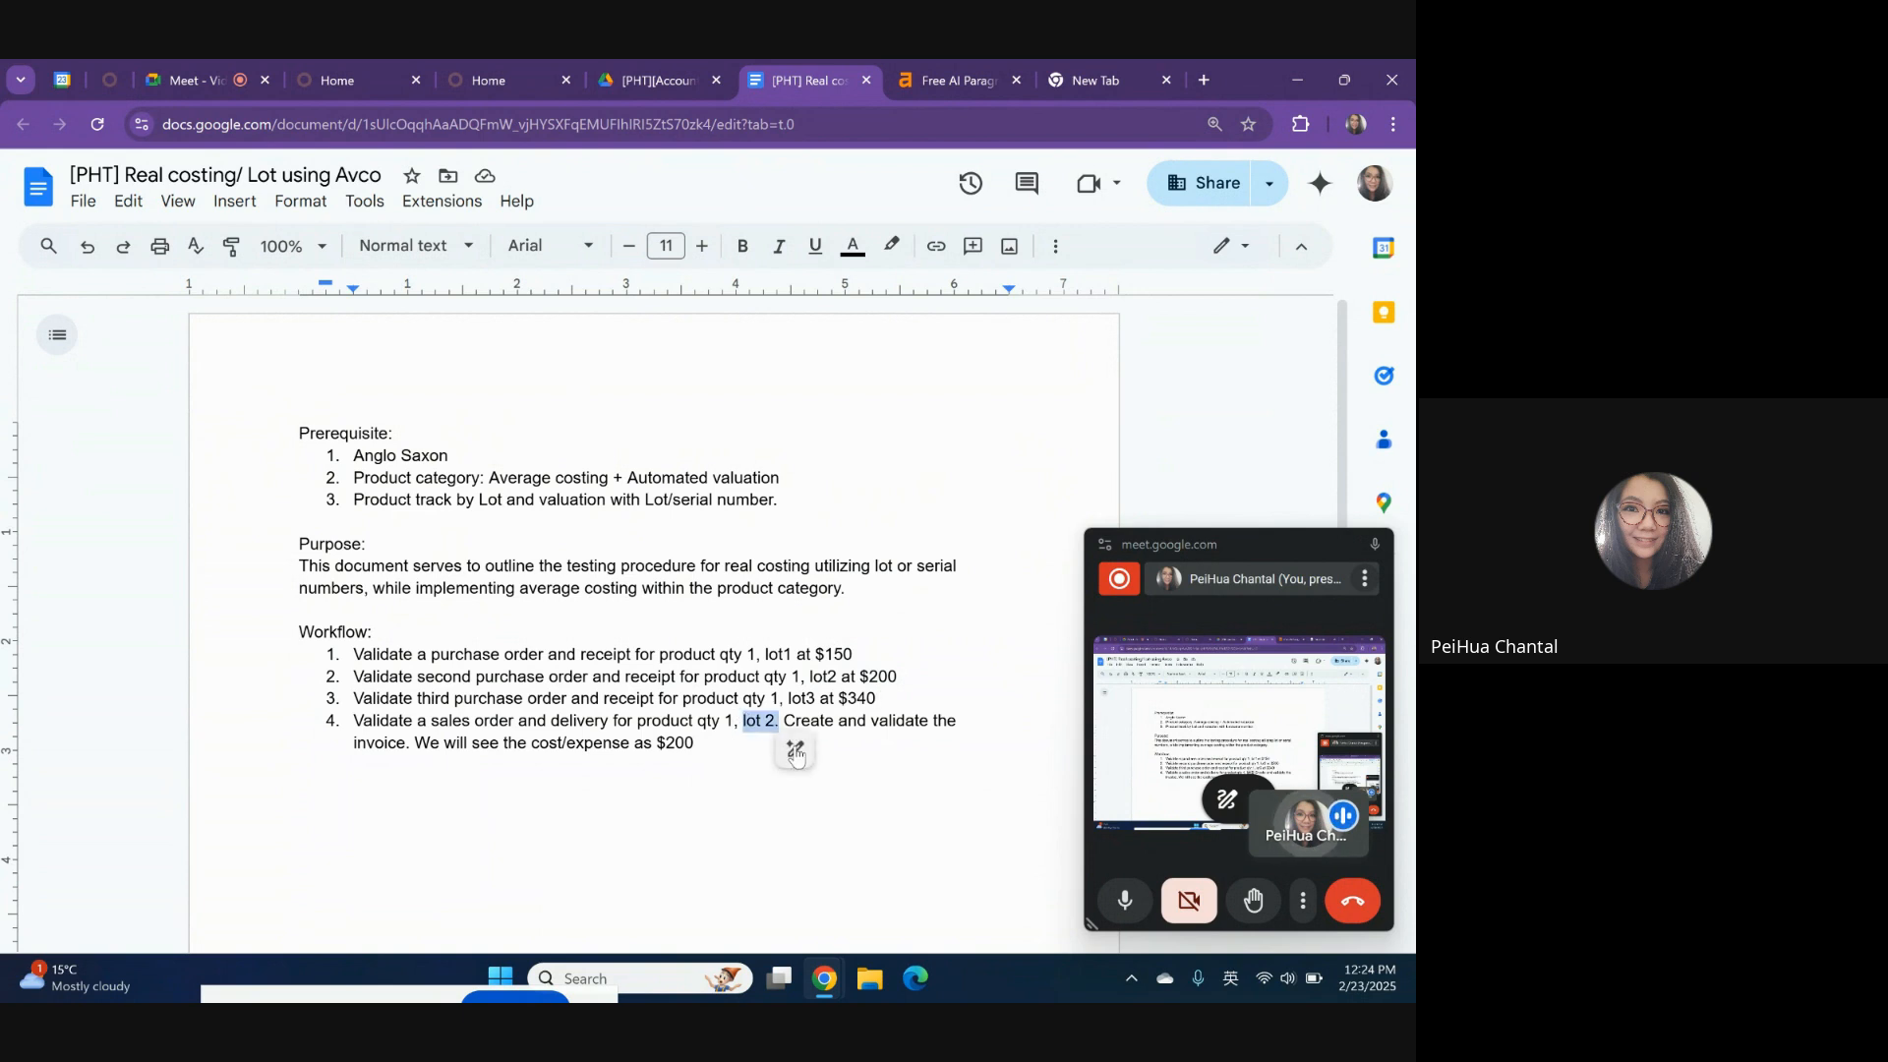
{"action": "left_click", "coordinate": [769, 781]}
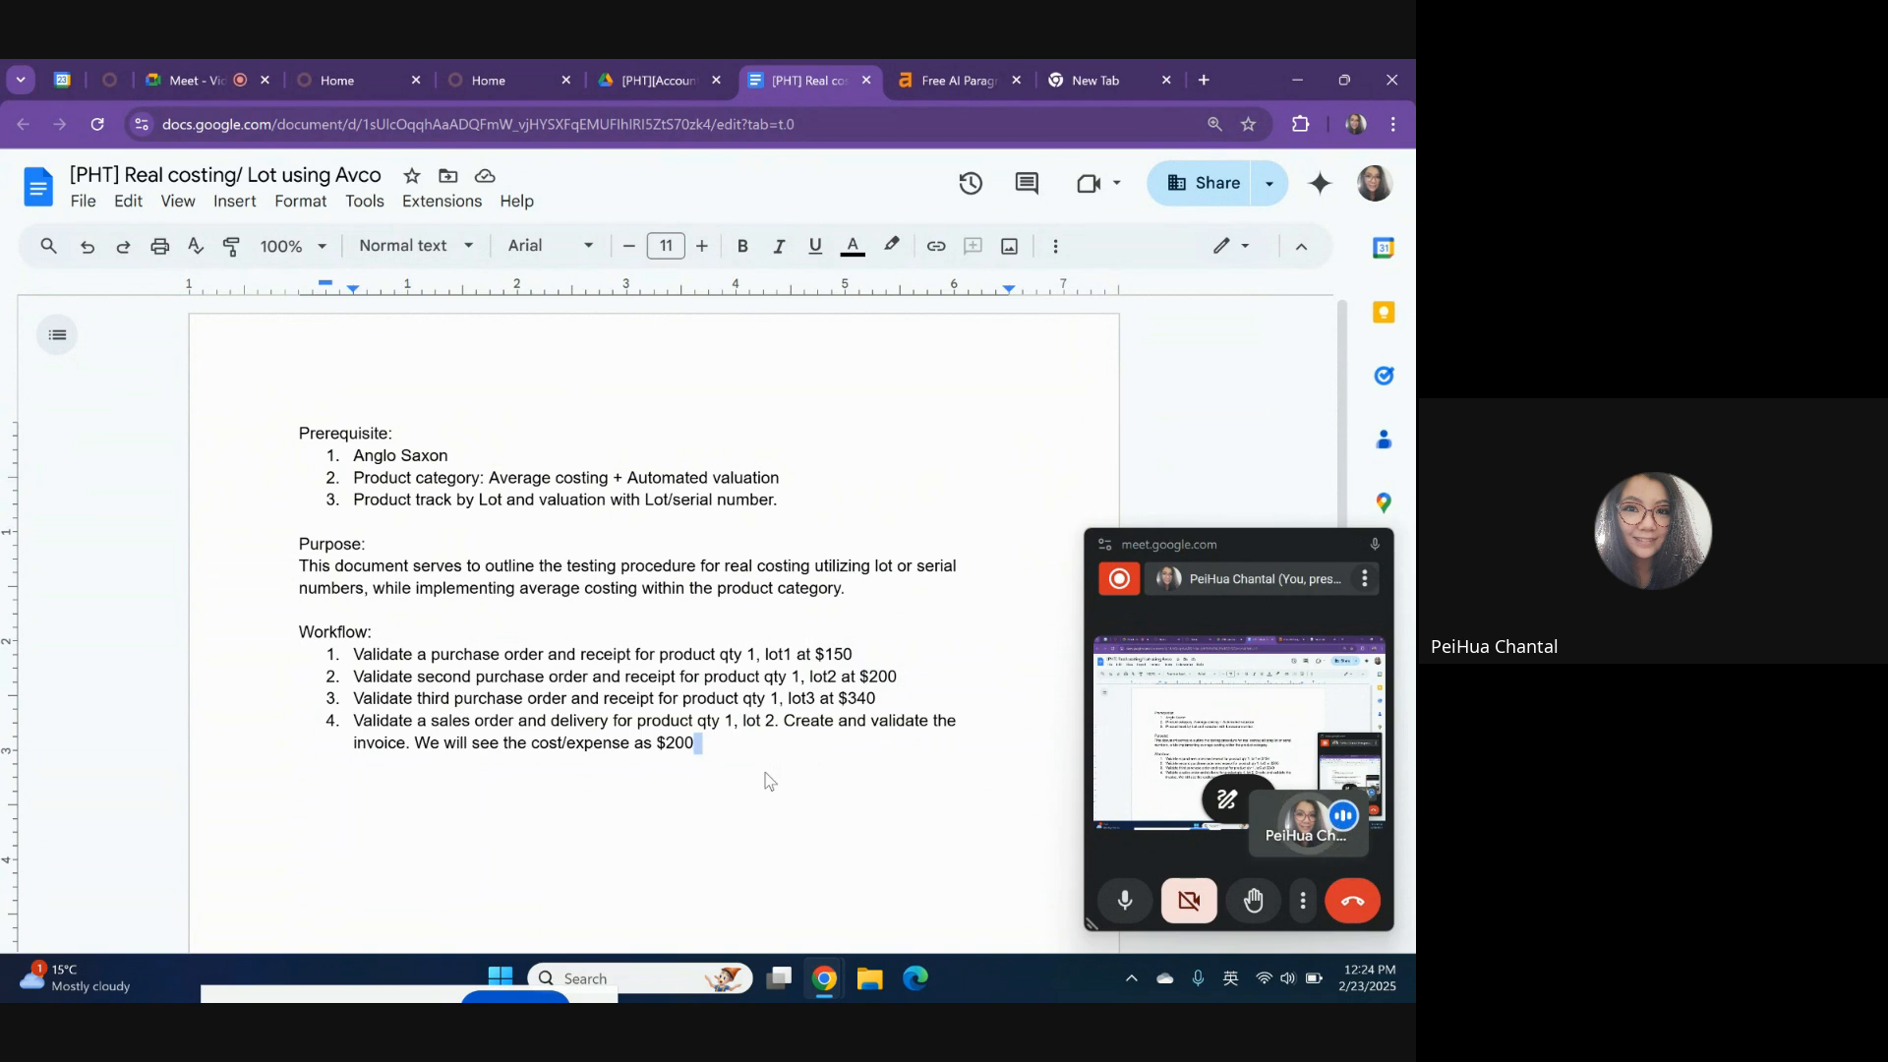
- Switch to Odoo and look up the Anglo-Saxon Accounting option in the Accounting settings by searching for "anglo"
{"action": "left_click", "coordinate": [526, 73]}
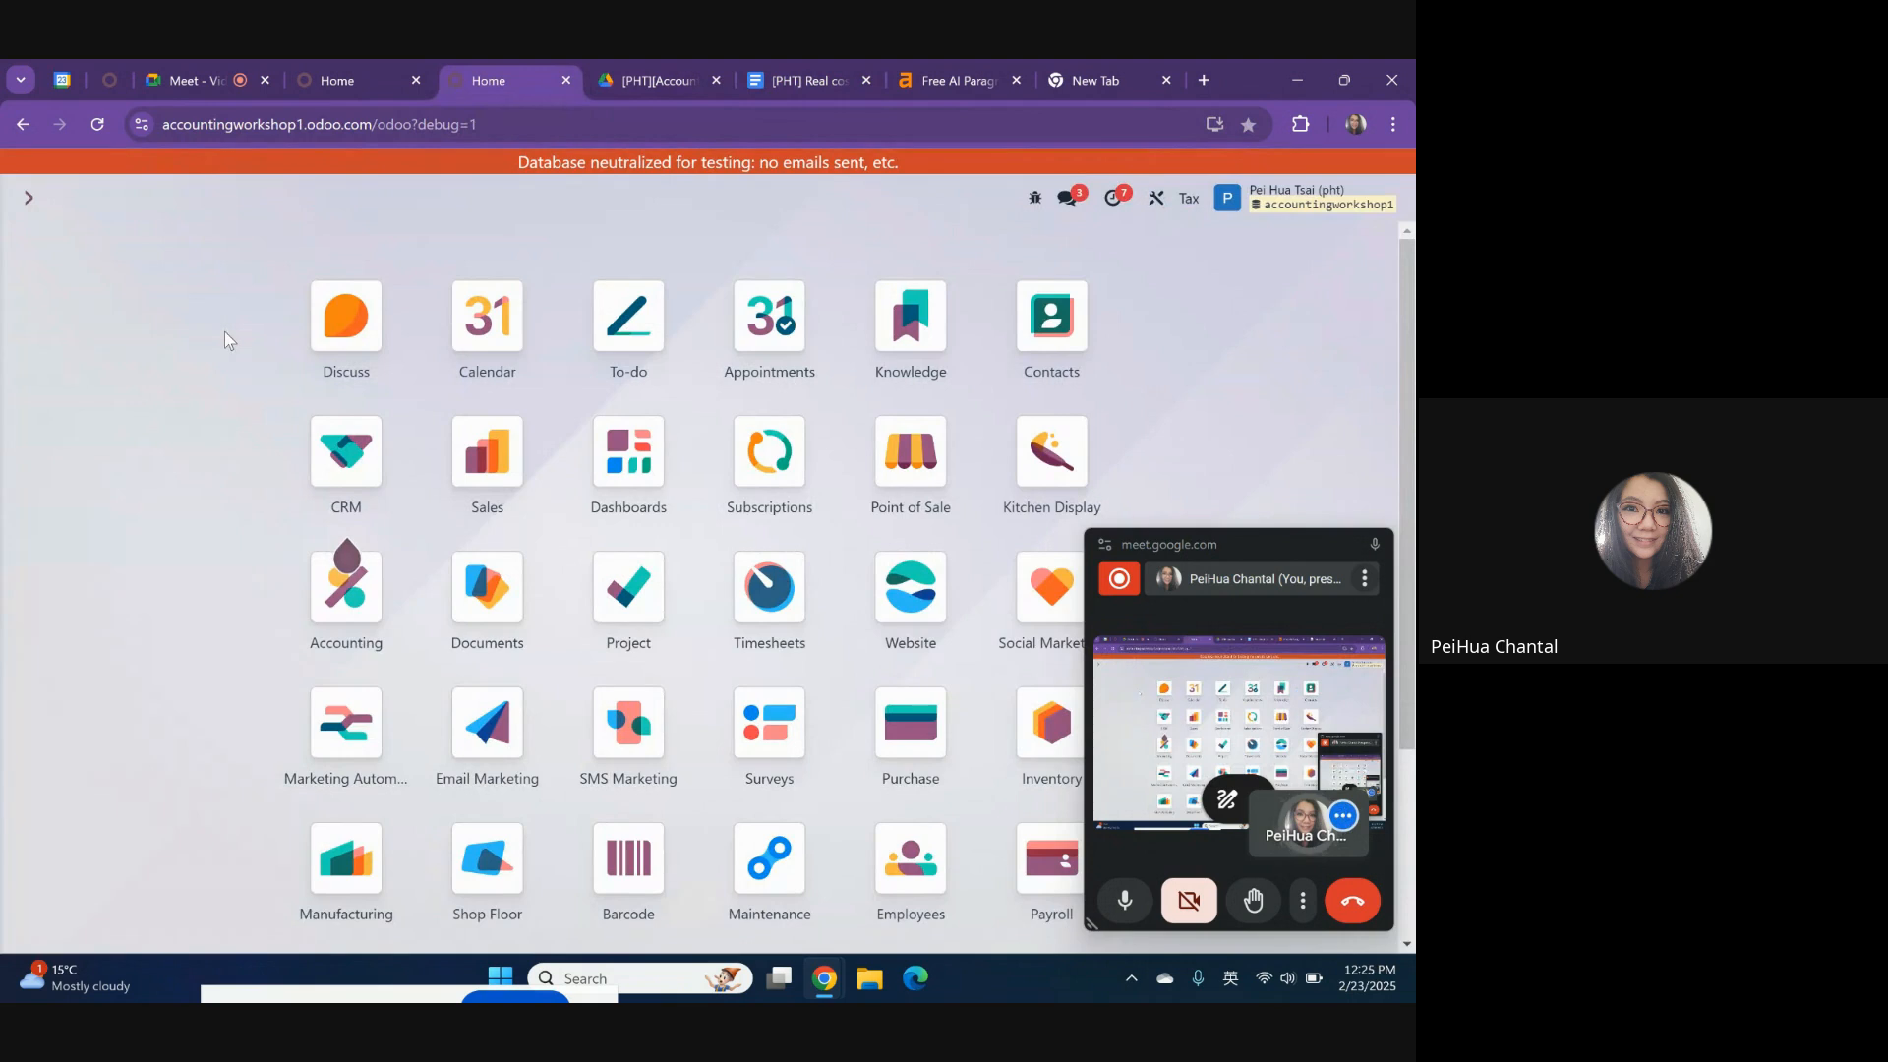
{"action": "type", "text": "pr"}
{"action": "key", "text": "BackSpace"}
{"action": "key", "text": "BackSpace"}
{"action": "key", "text": "Escape"}
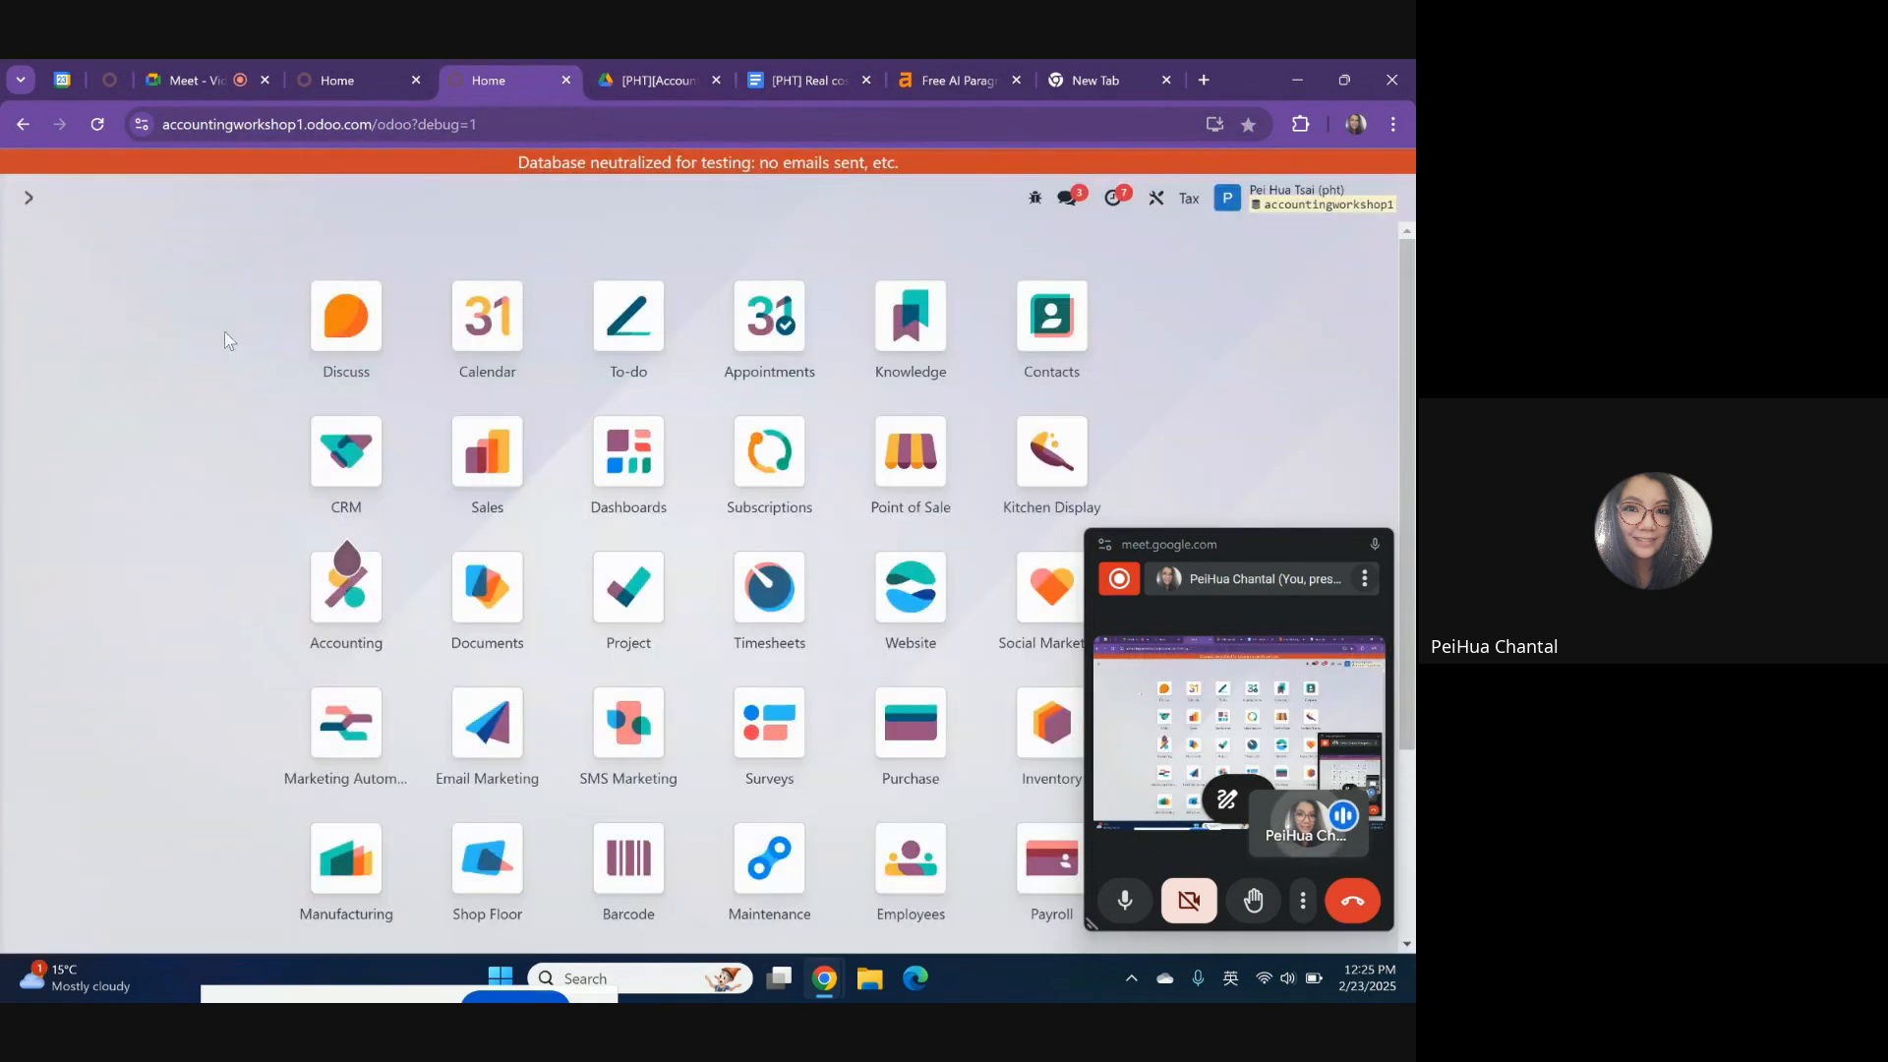
{"action": "left_click", "coordinate": [346, 587]}
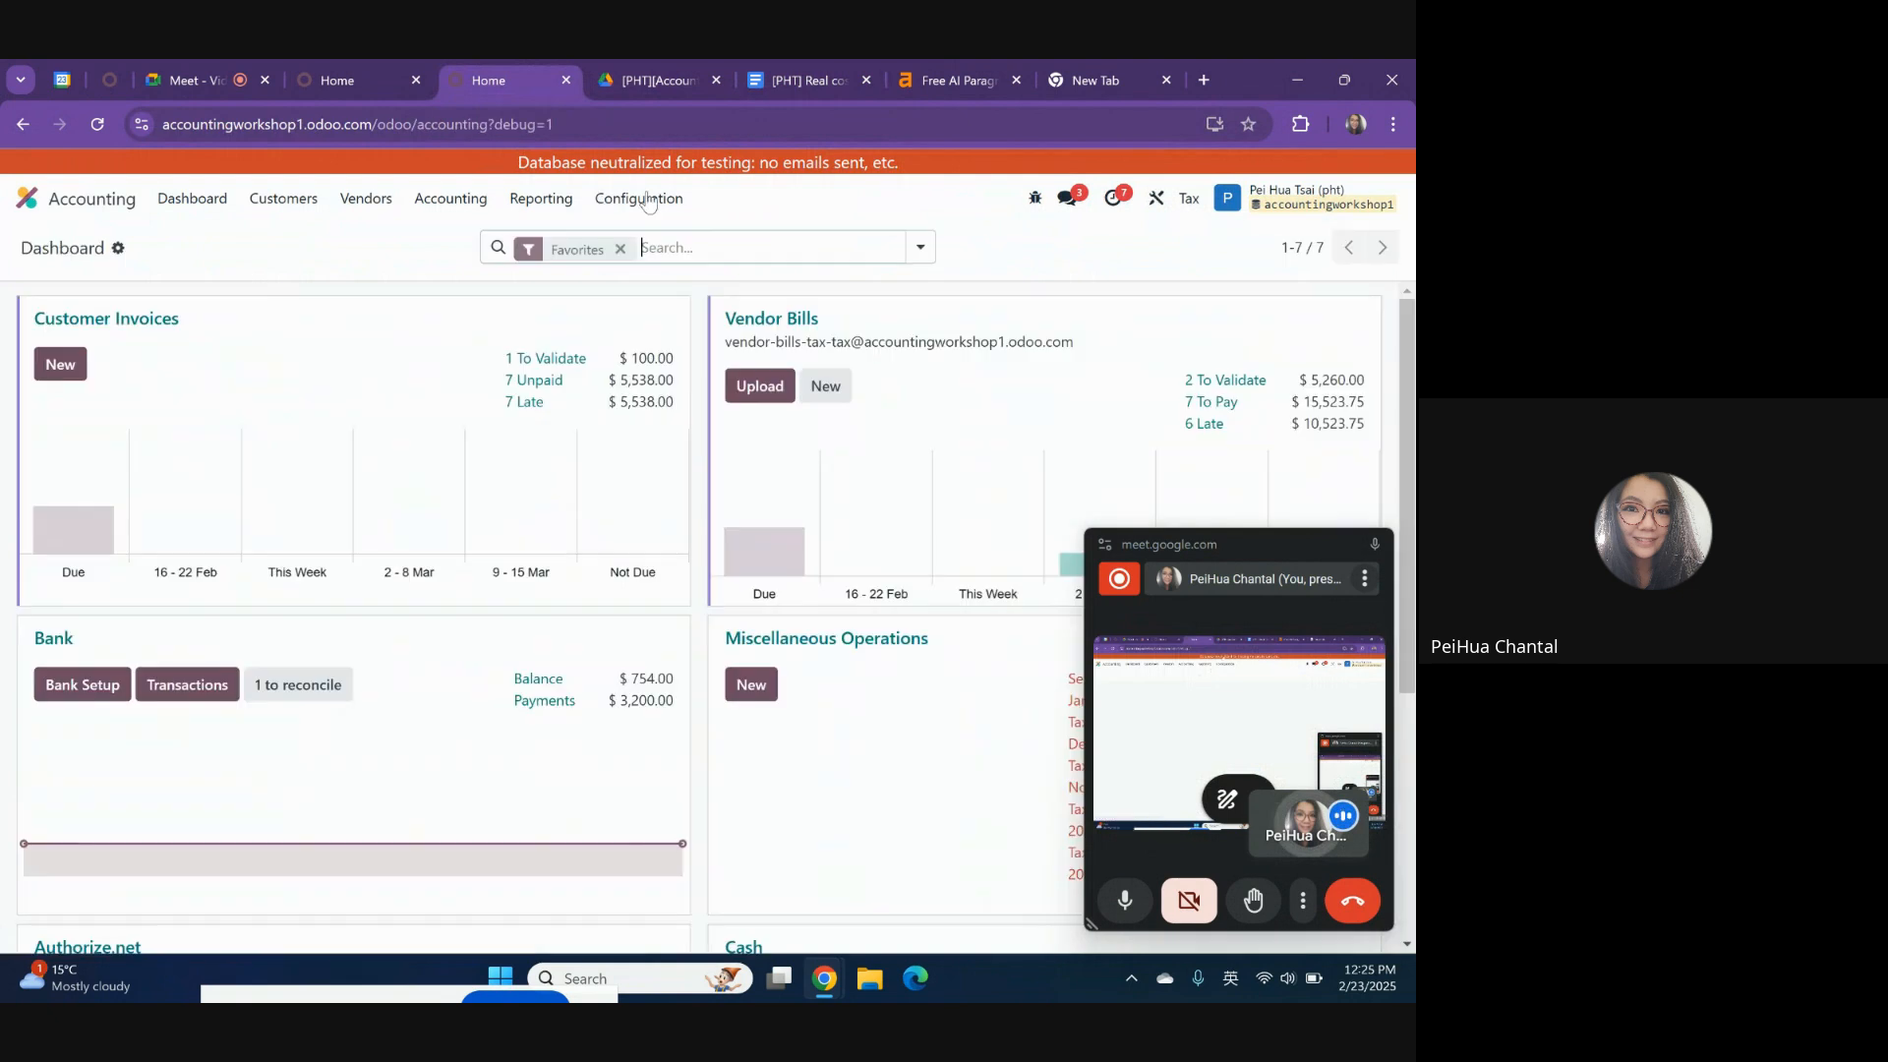
{"action": "left_click", "coordinate": [639, 198]}
{"action": "left_click", "coordinate": [686, 243]}
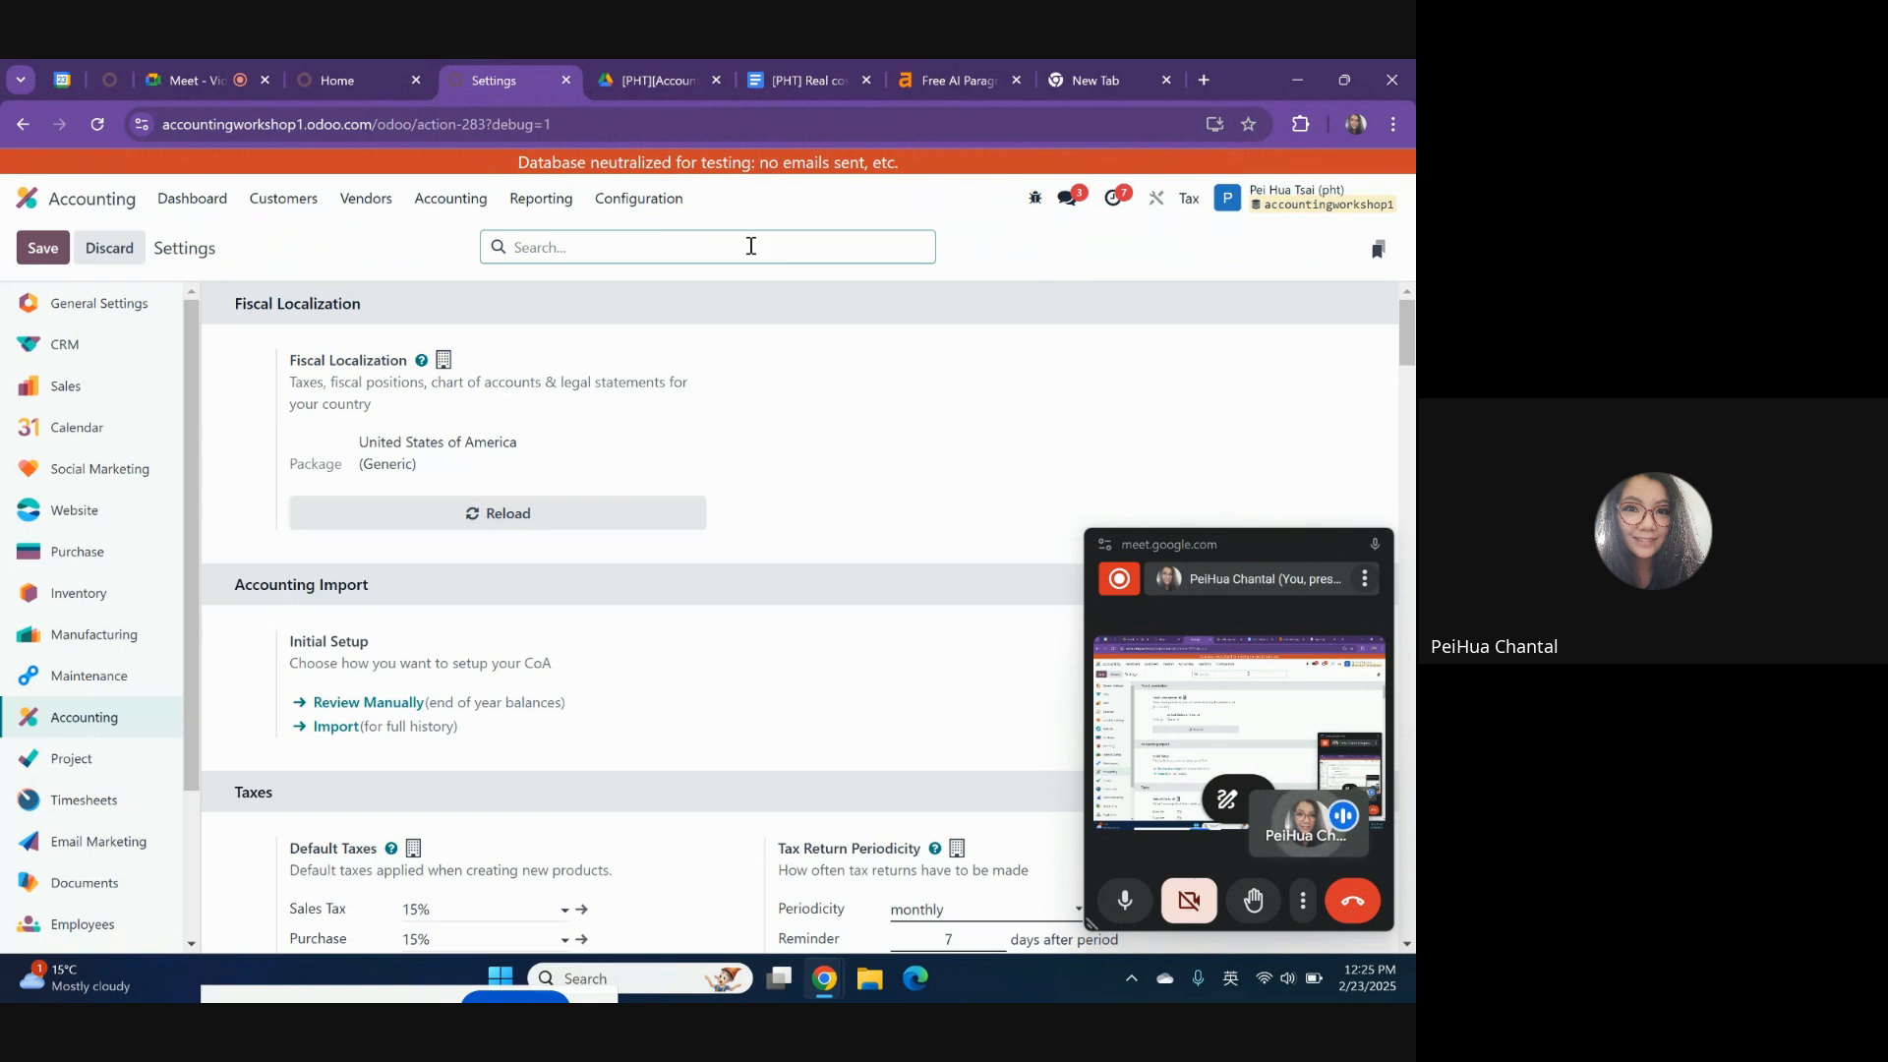
{"action": "type", "text": "anglo"}
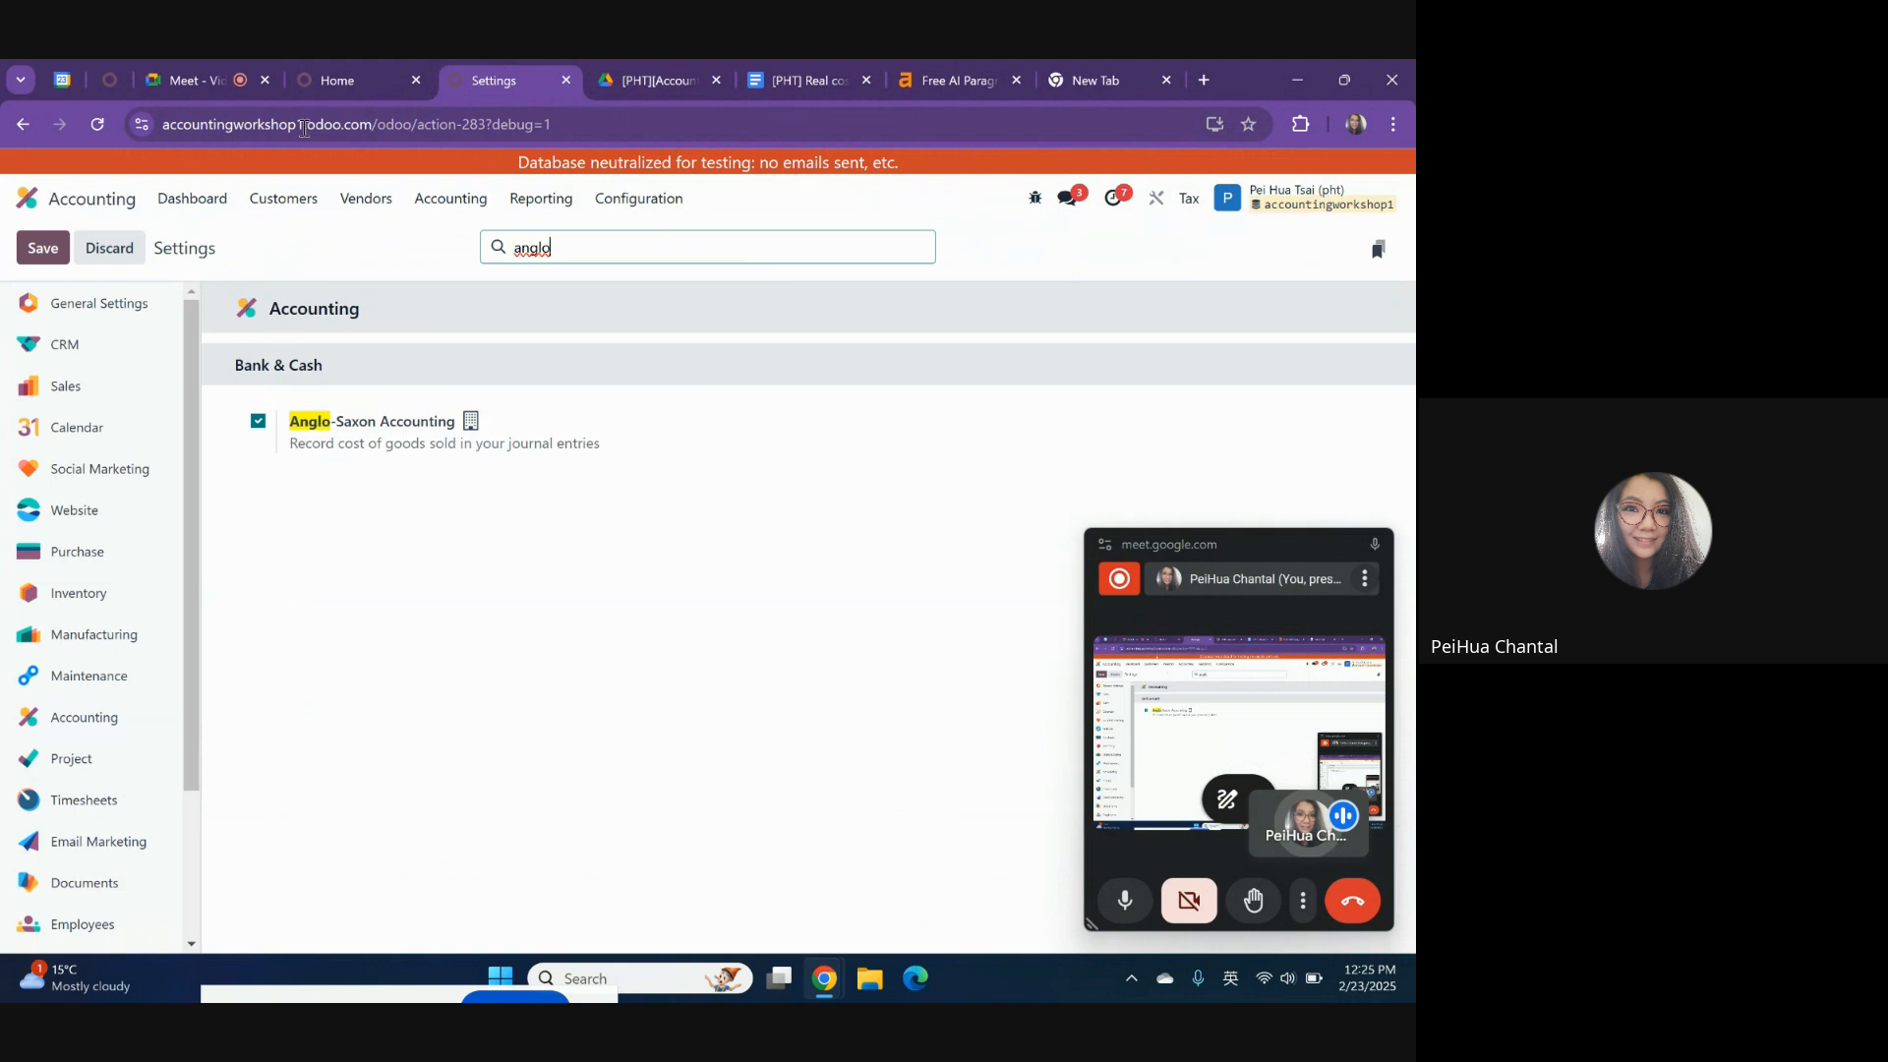
- Check the document's product category prerequisite, then open the Average Automated category in Odoo to inspect its costing method and valuation
{"action": "left_click", "coordinate": [783, 61]}
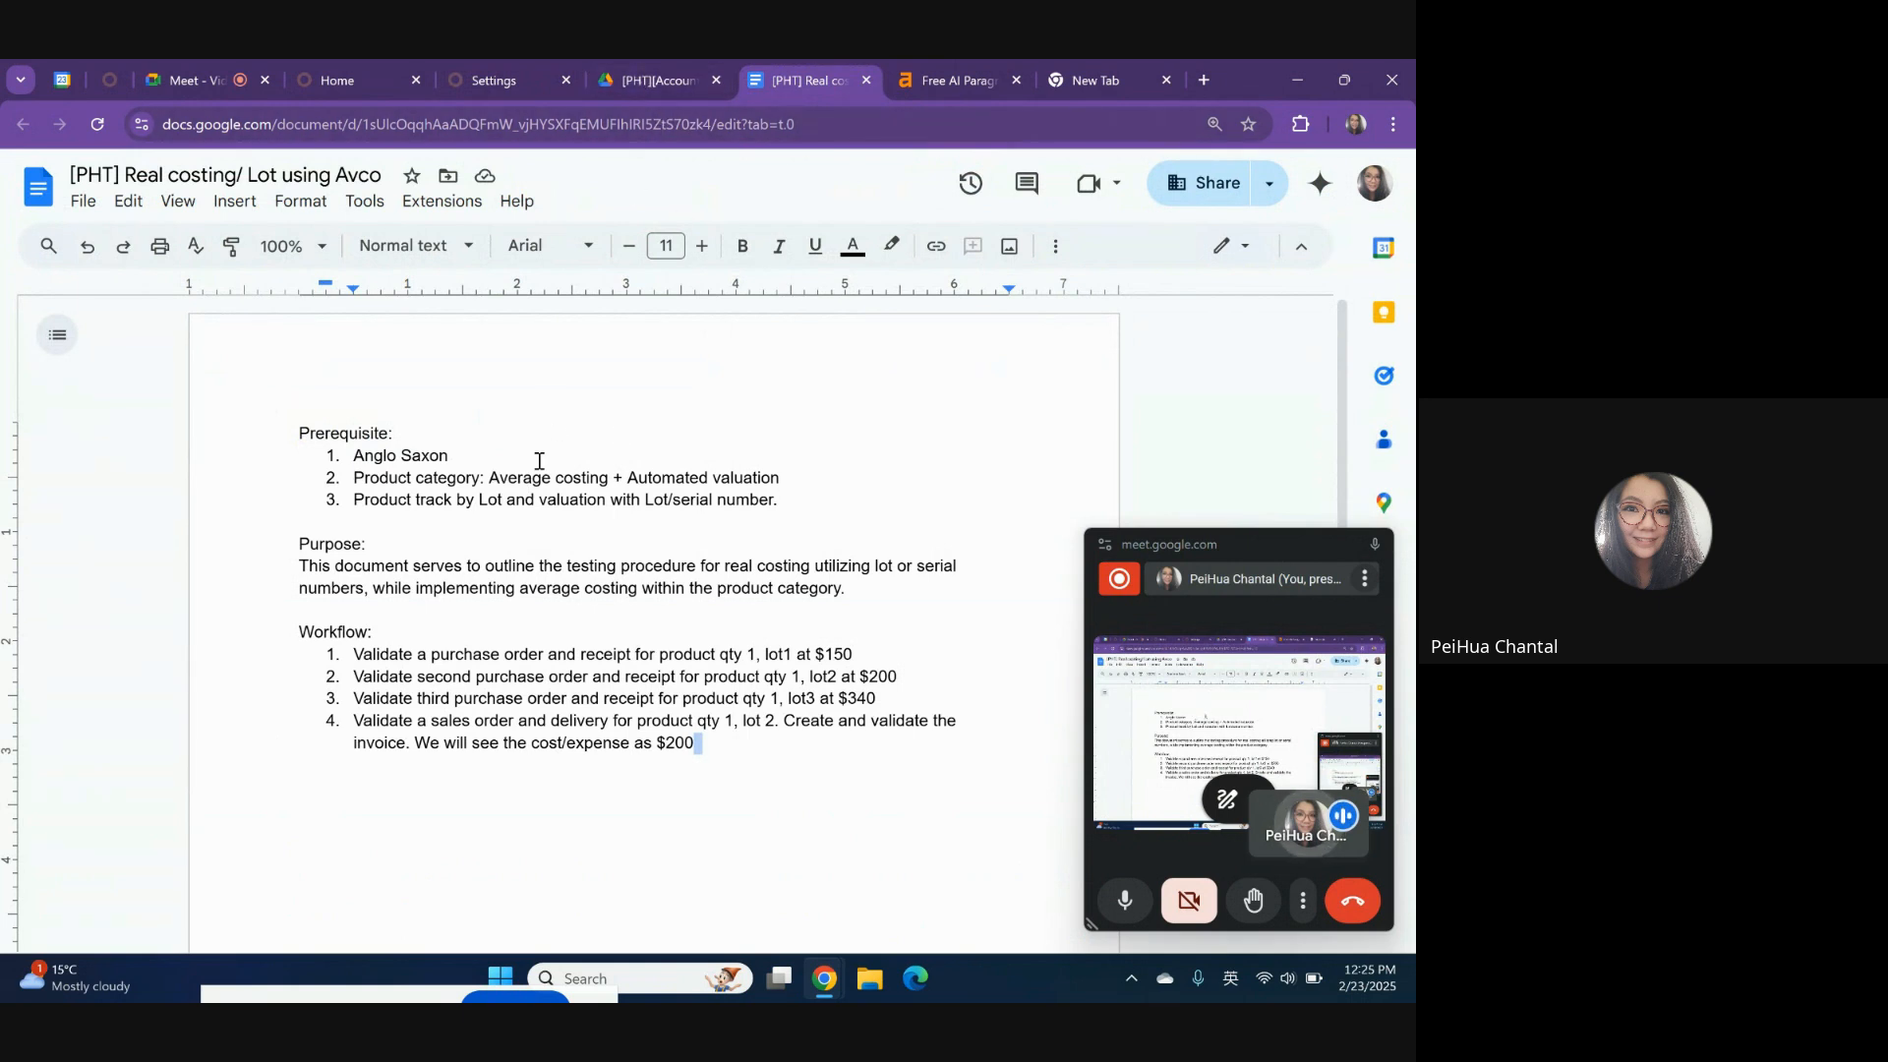
{"action": "left_click", "coordinate": [494, 79]}
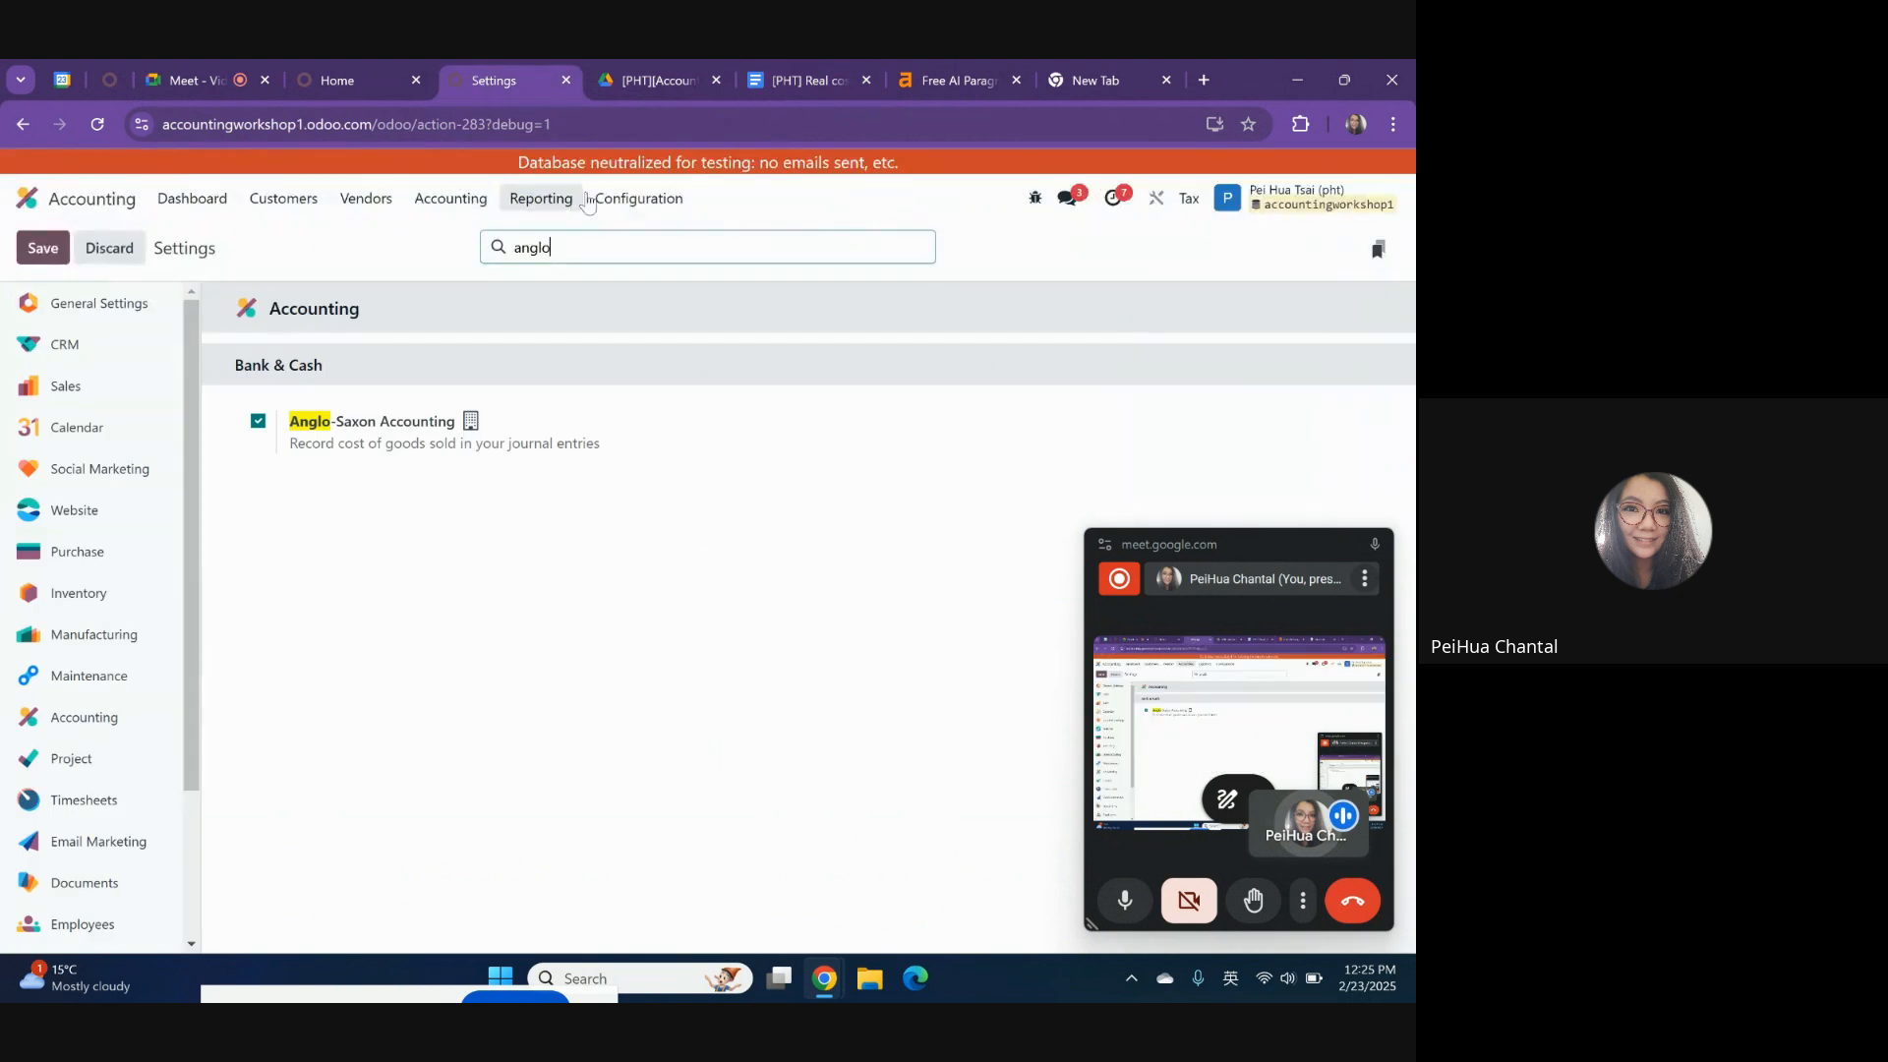
{"action": "left_click", "coordinate": [638, 198]}
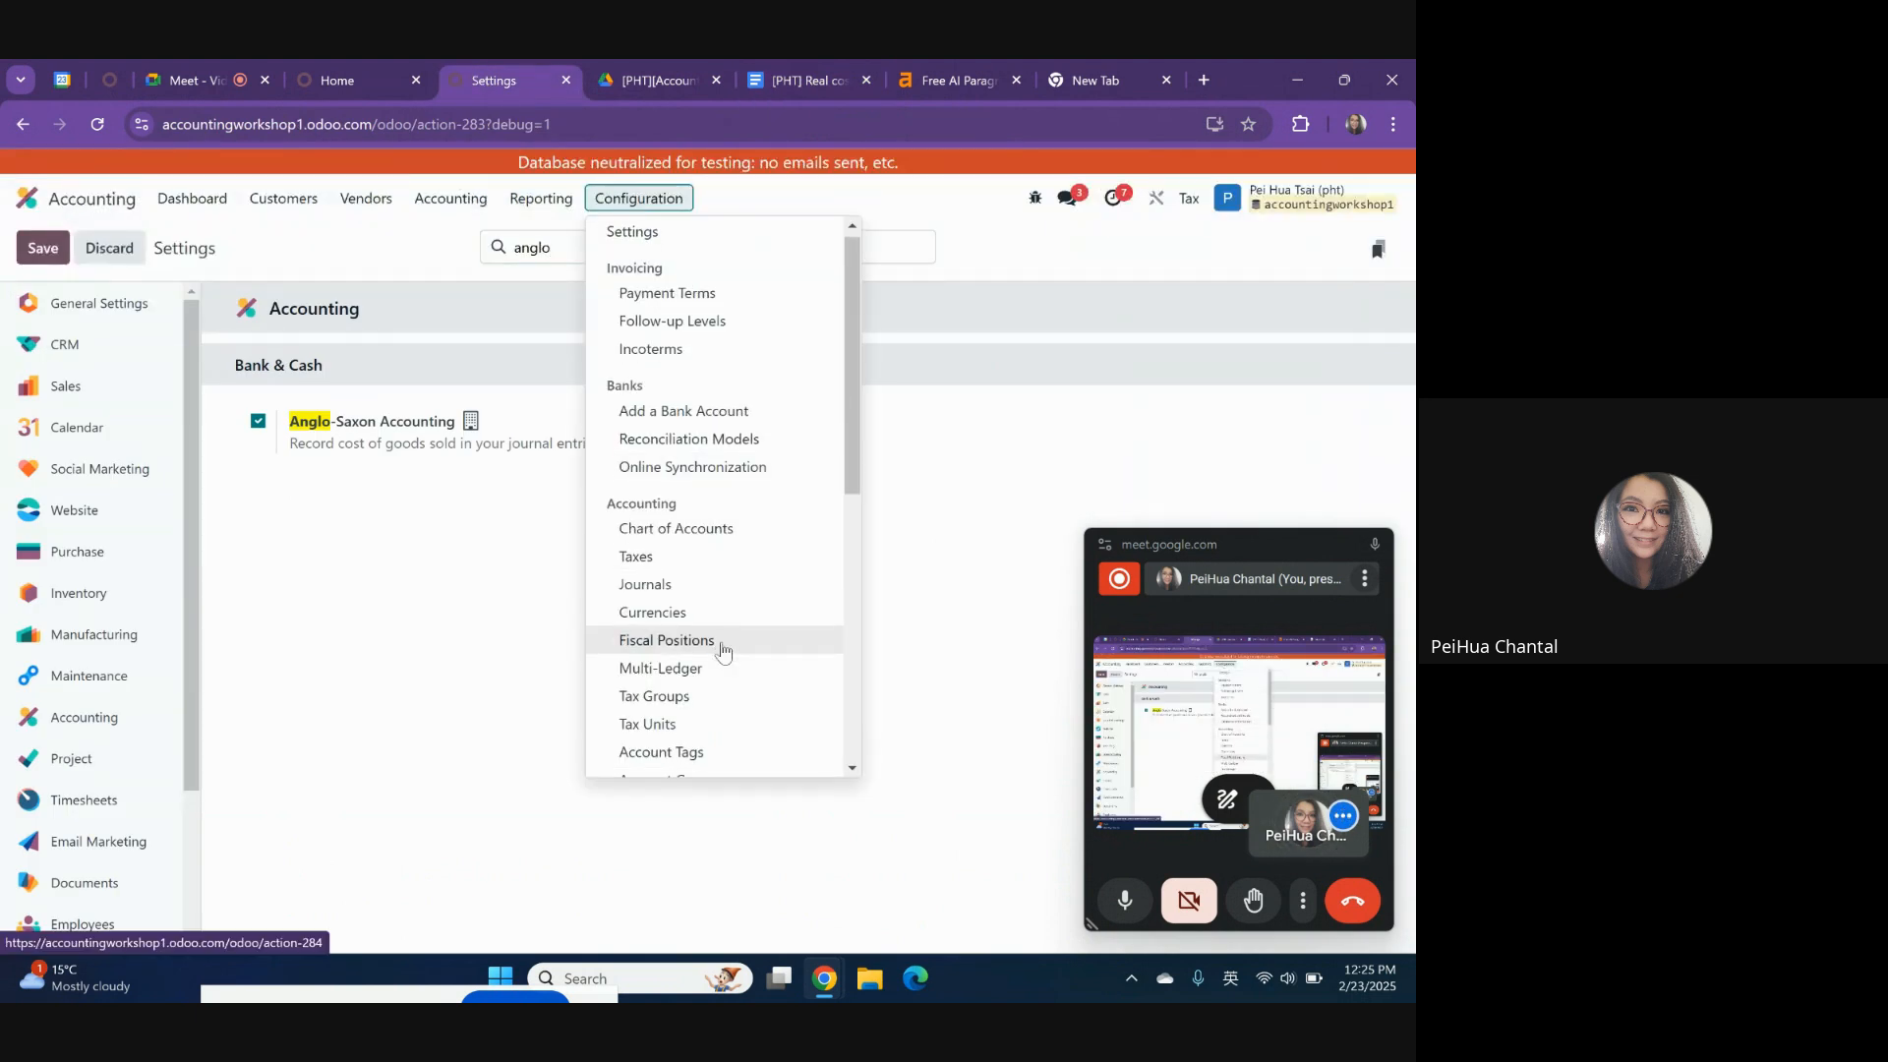
{"action": "scroll", "coordinate": [724, 650], "scroll_direction": "down", "scroll_amount": 5}
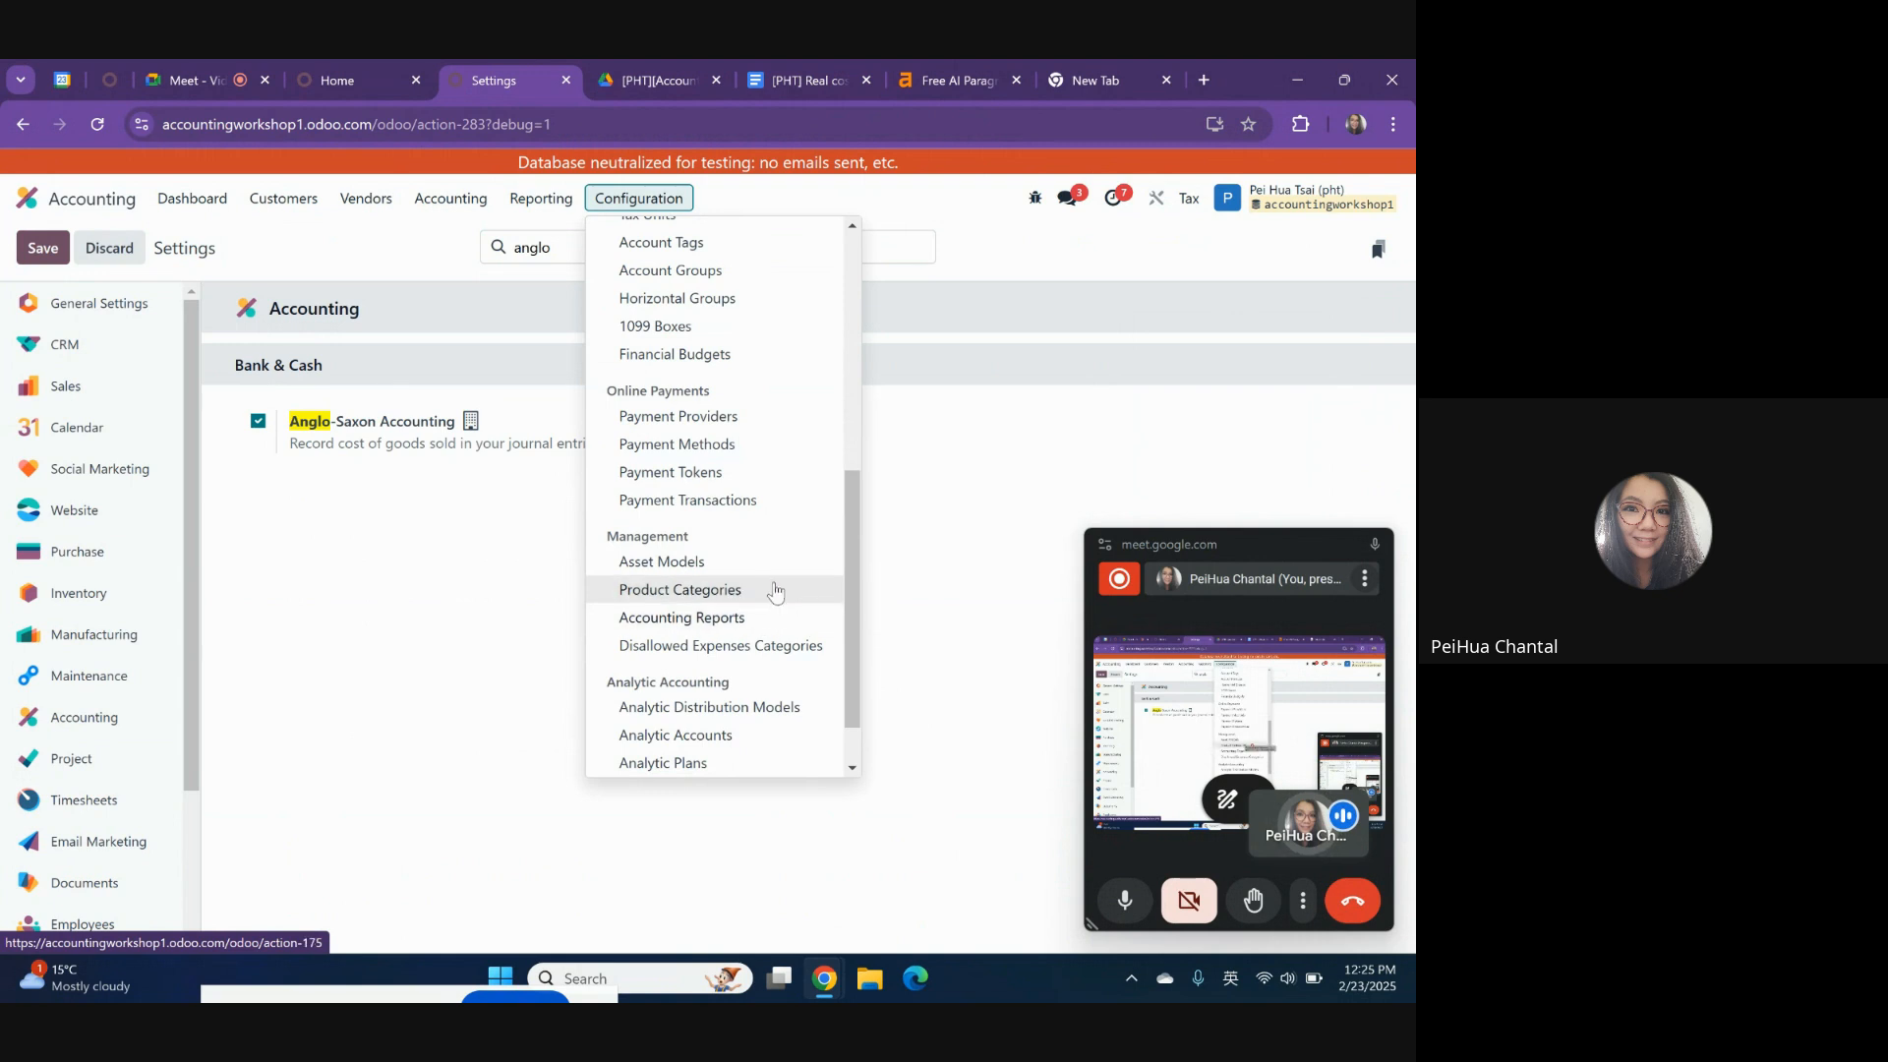
{"action": "left_click", "coordinate": [765, 590]}
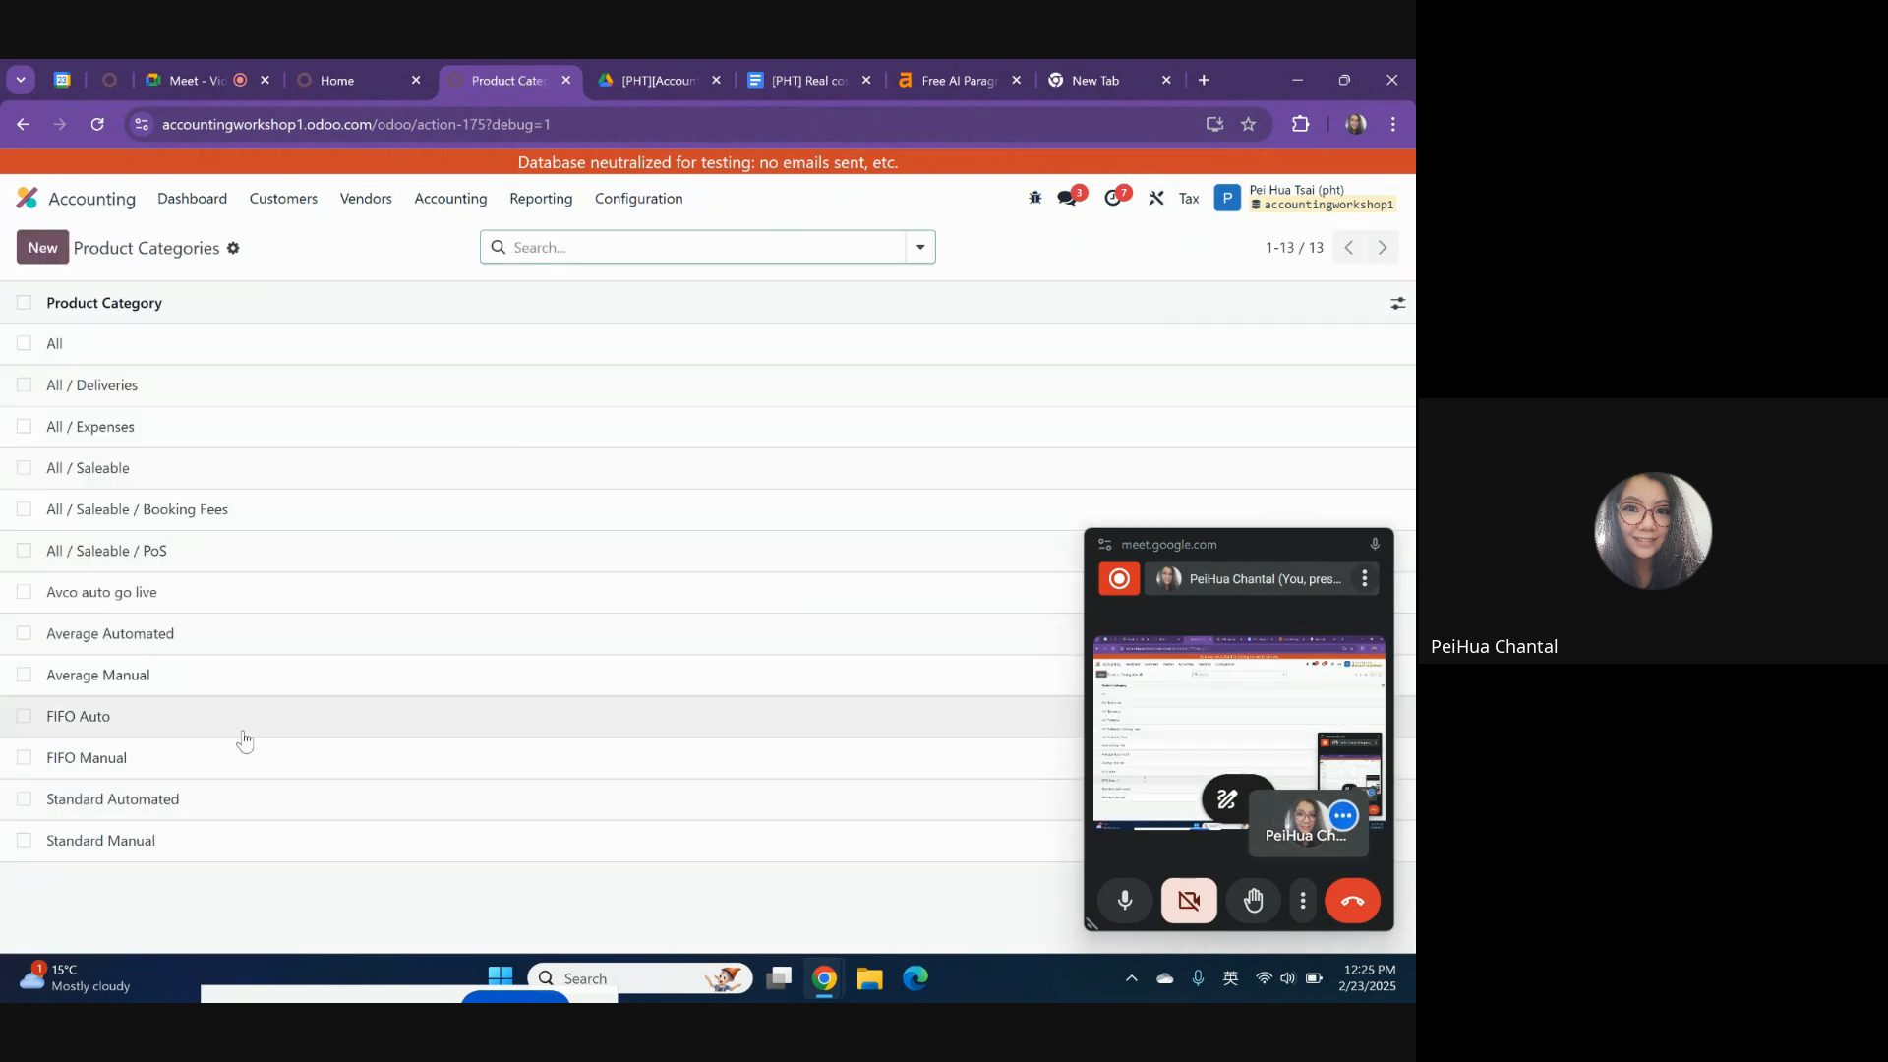
{"action": "left_click", "coordinate": [250, 645]}
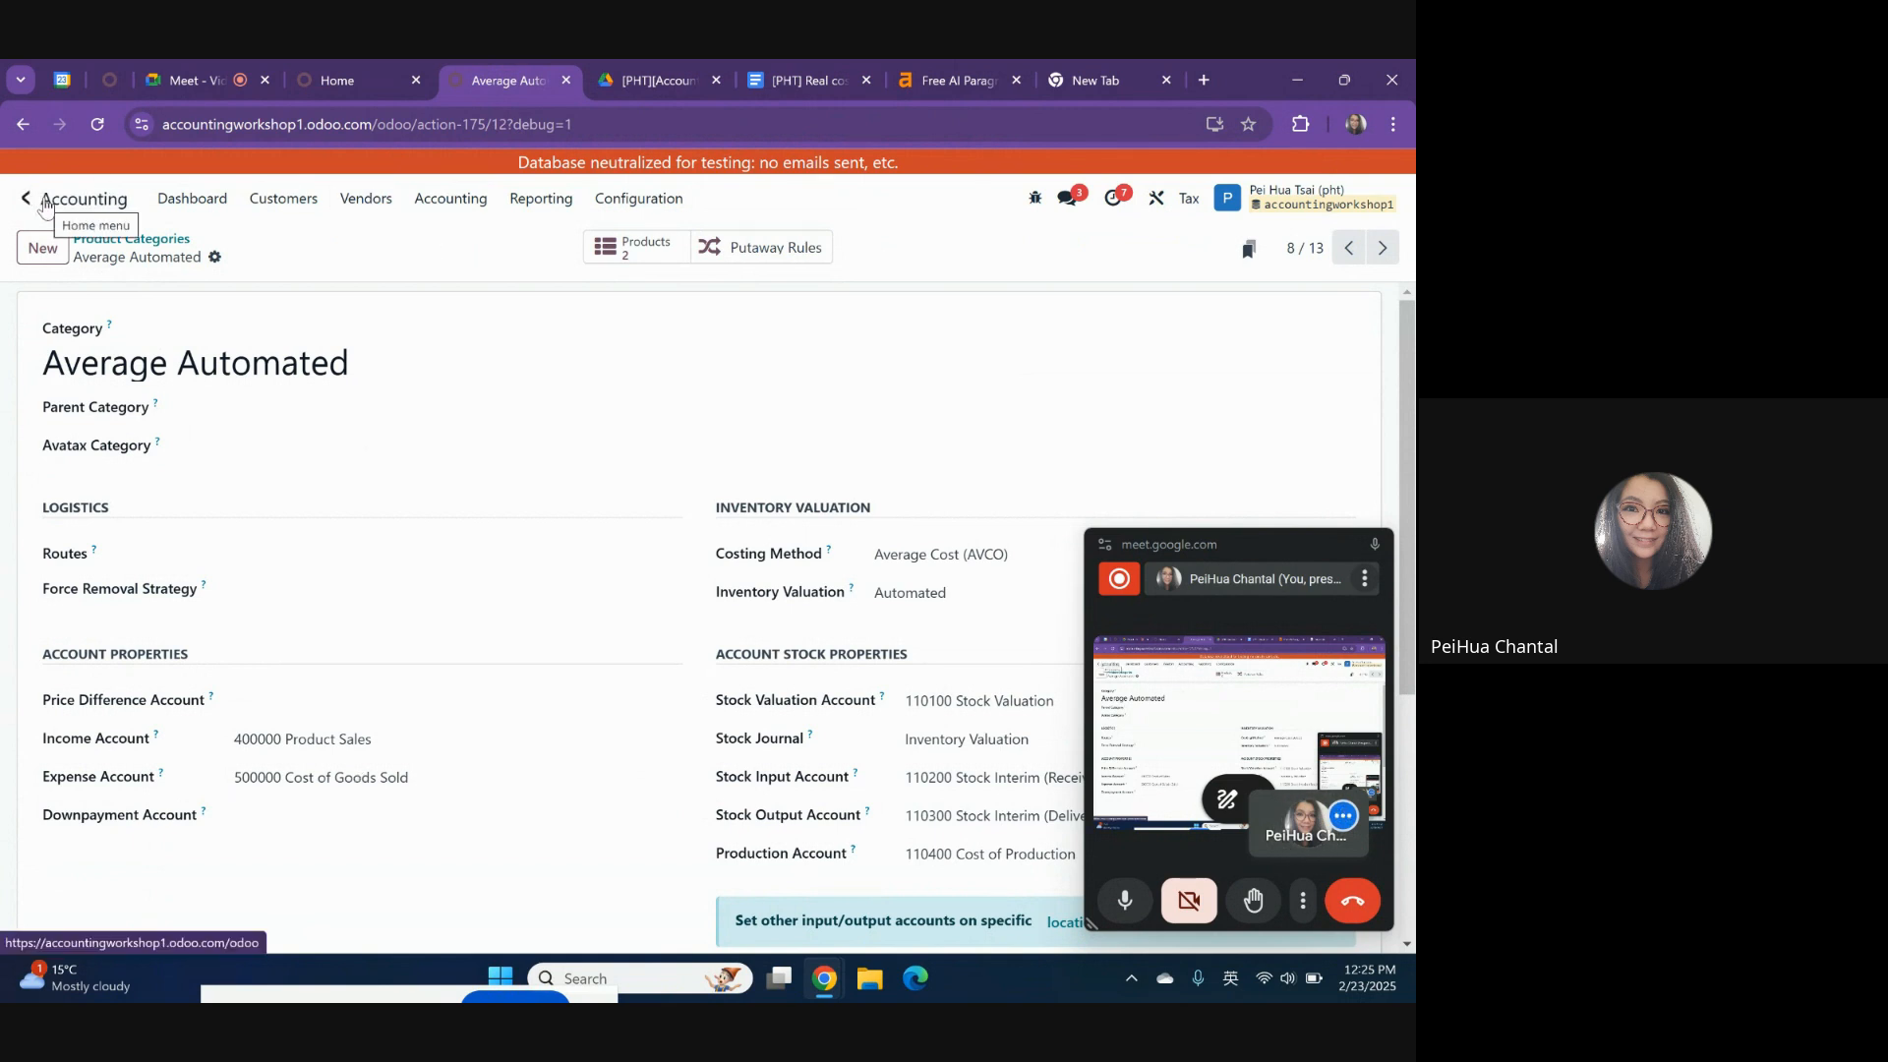
- Inspect the lot tracking and lot valuation settings of the category's P-real costing product, then return to the apps overview
{"action": "left_click", "coordinate": [657, 243]}
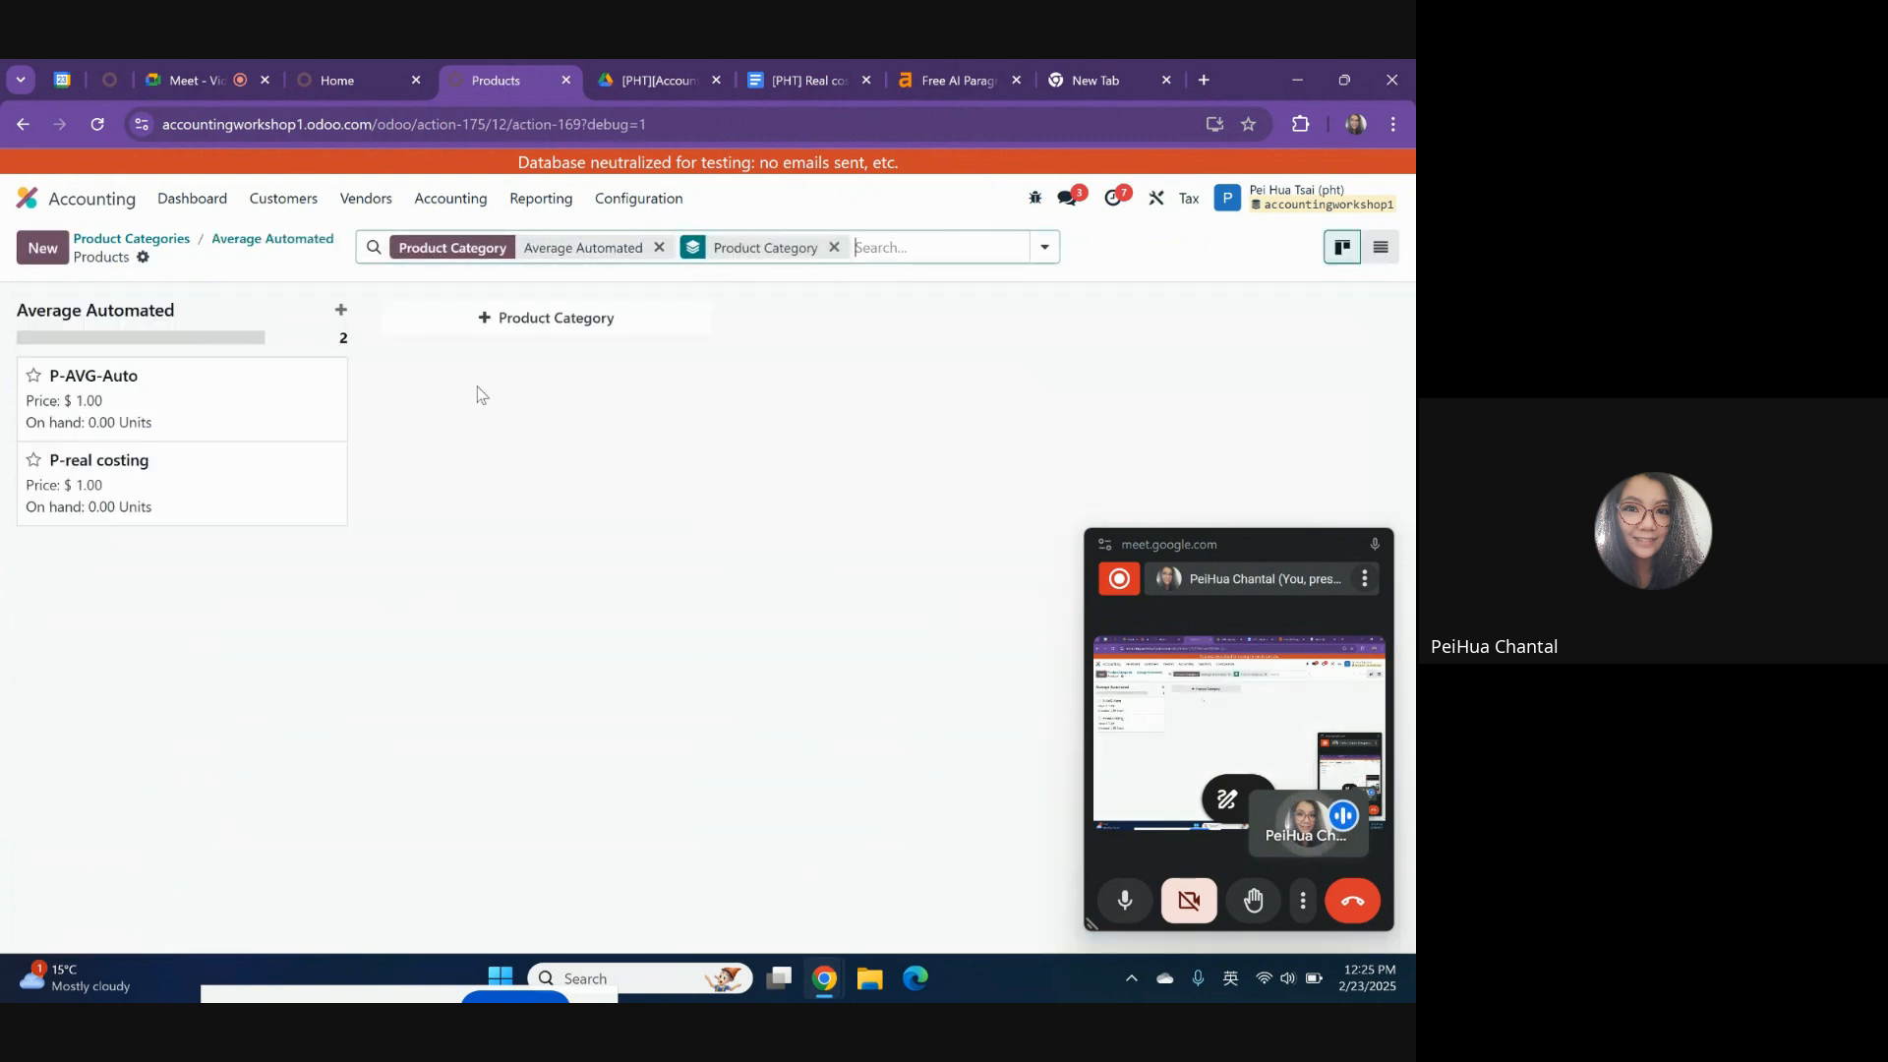
{"action": "left_click", "coordinate": [217, 517]}
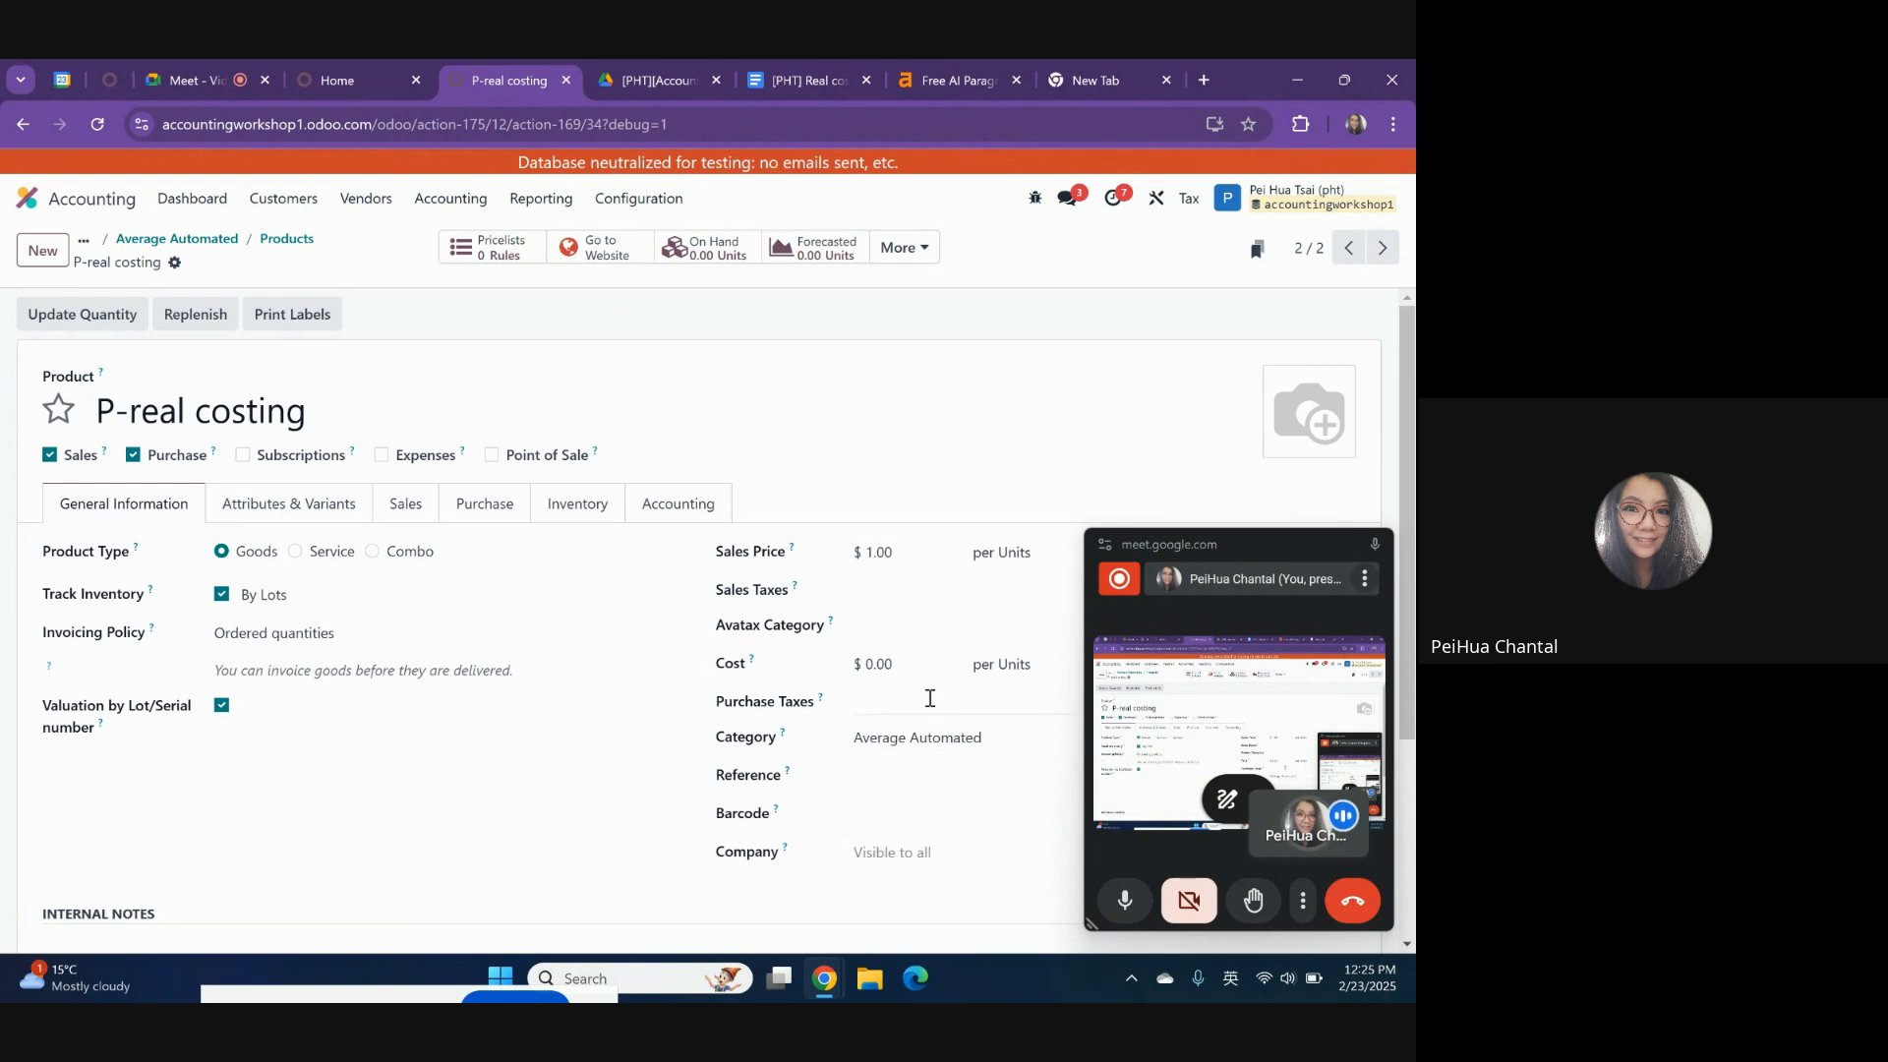
{"action": "left_click", "coordinate": [84, 202]}
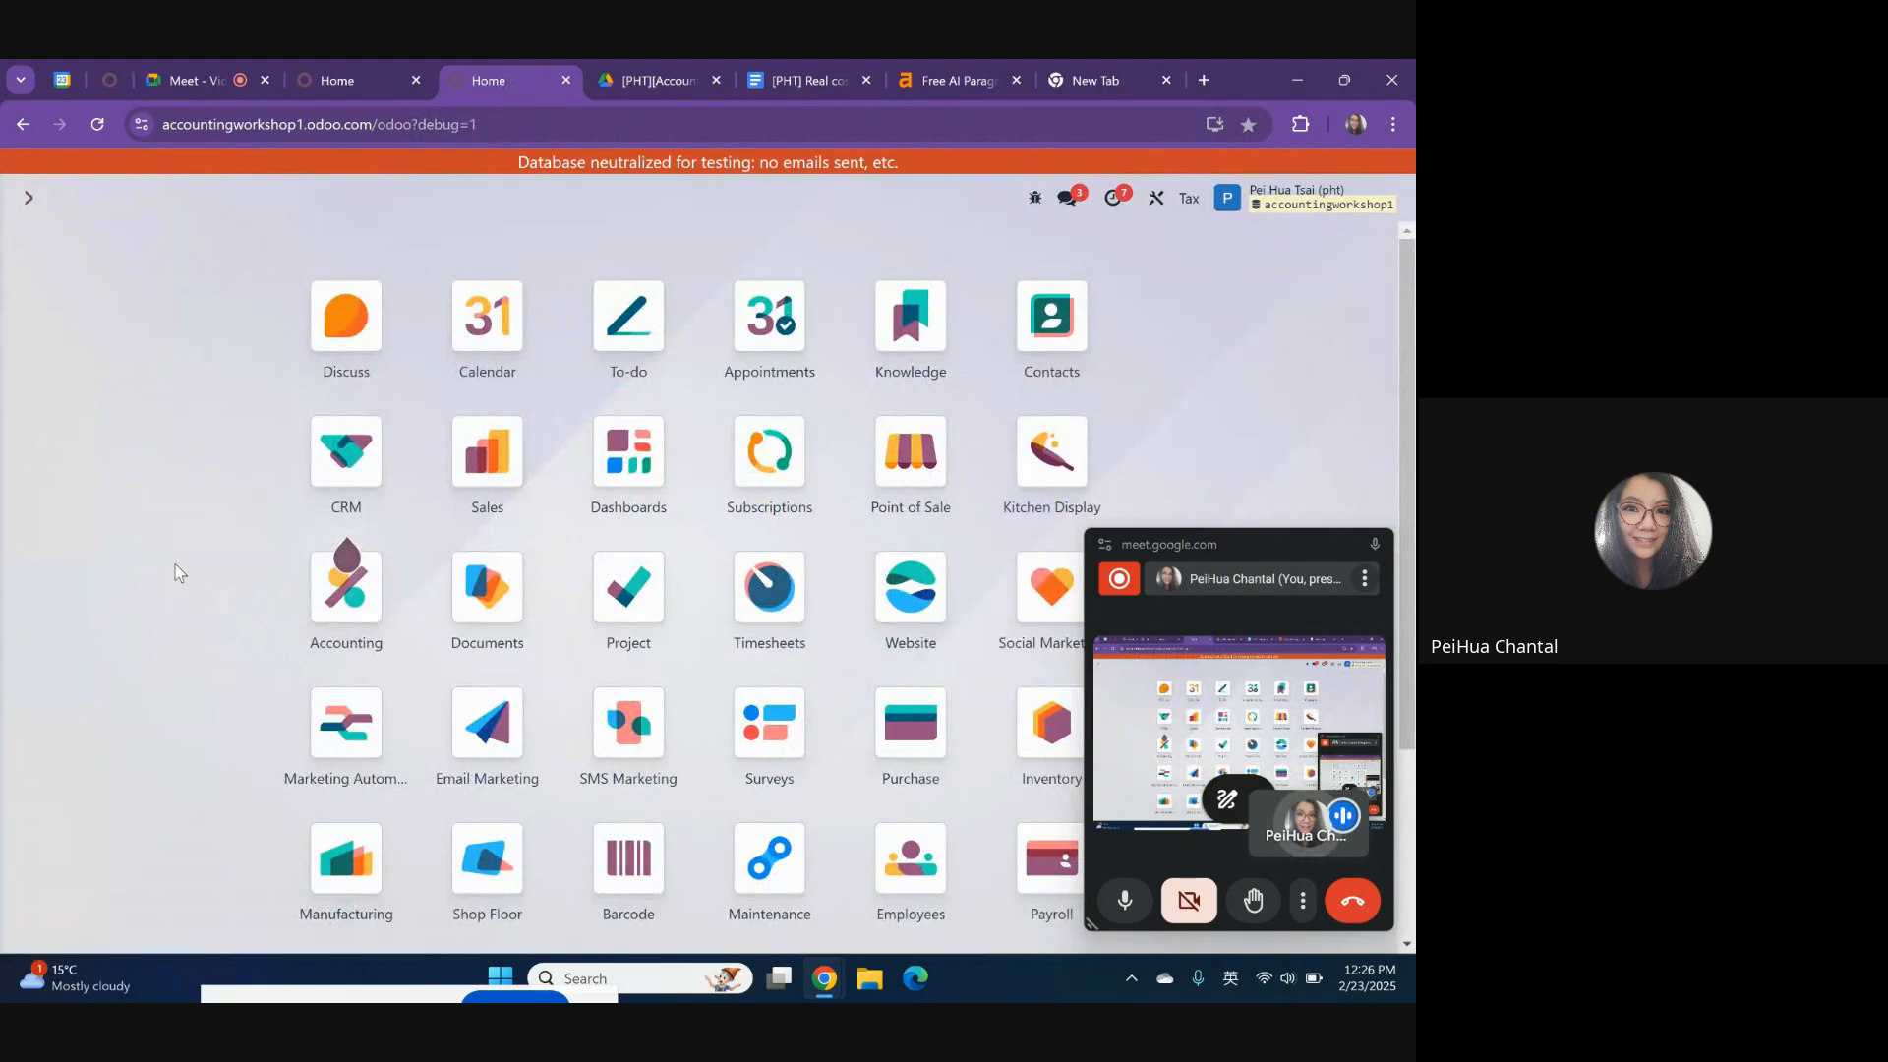
- Open the Purchase app and try to start a new request for quotation
{"action": "type", "text": "purch"}
{"action": "key", "text": "Return"}
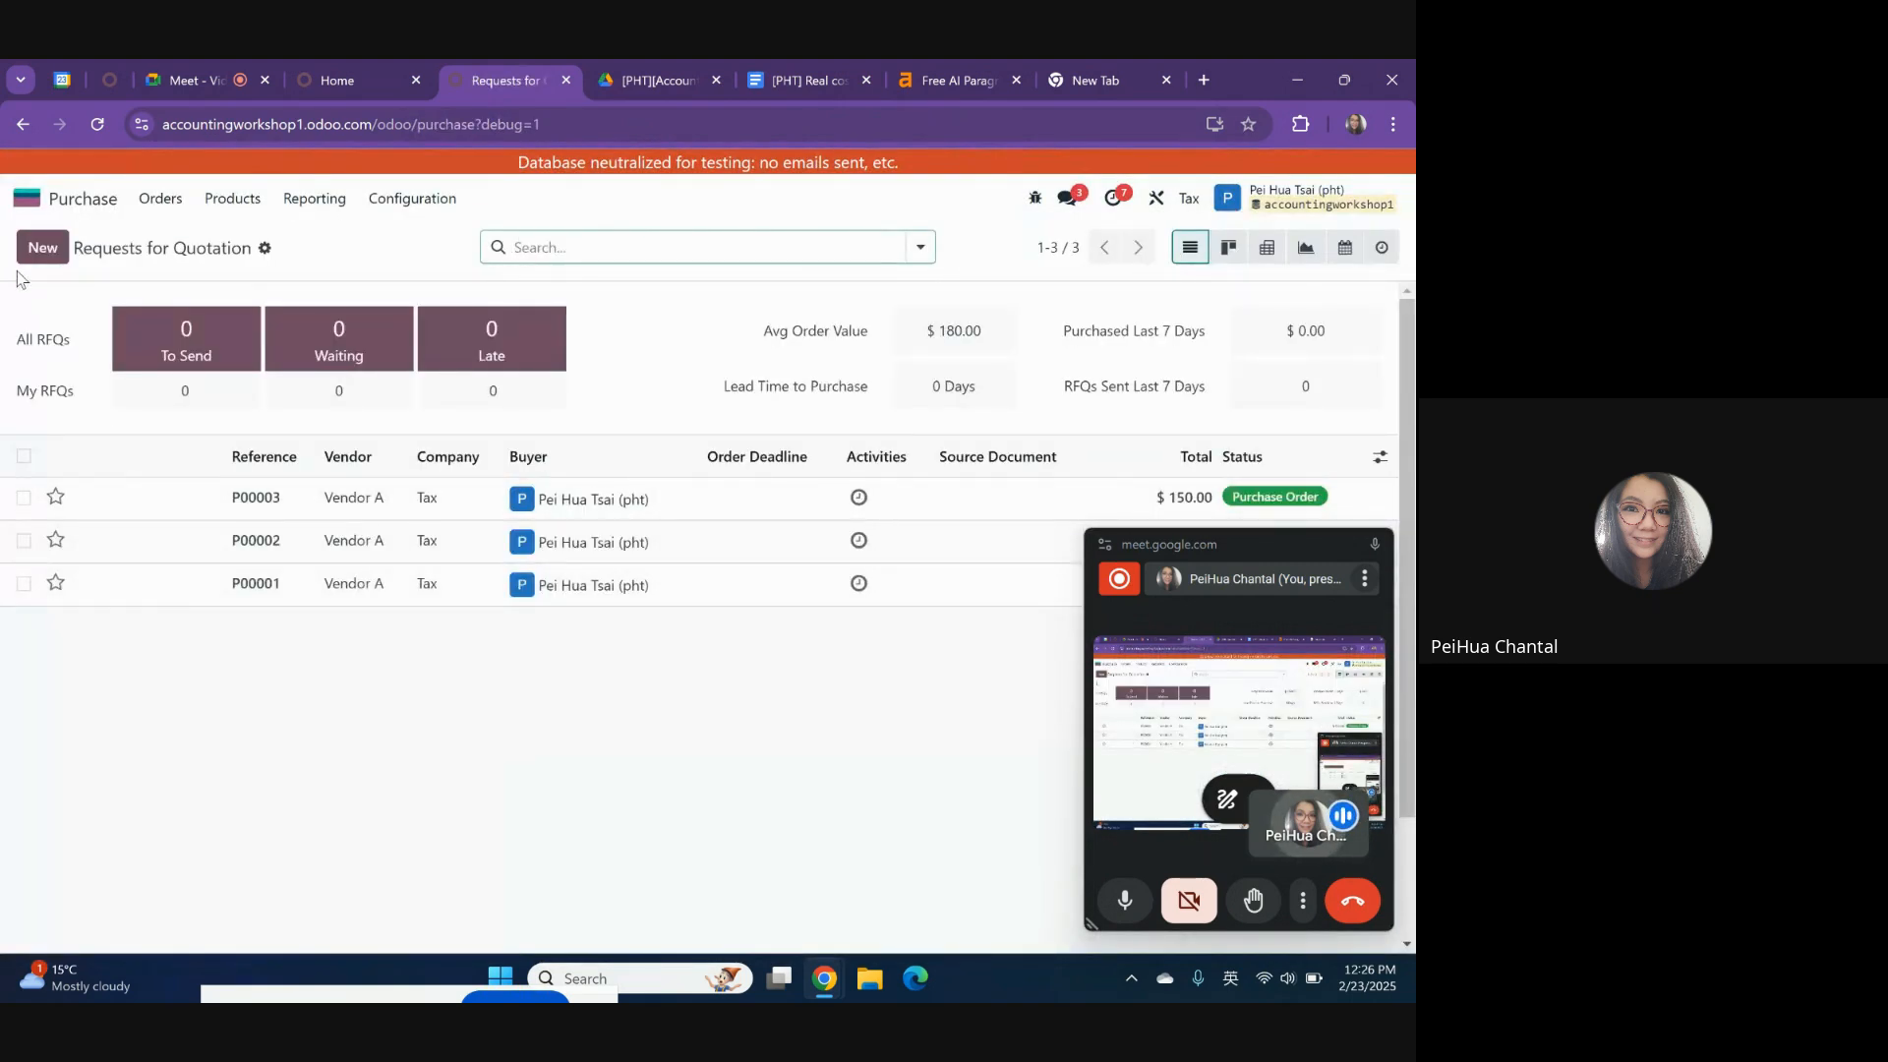
{"action": "left_click", "coordinate": [28, 259]}
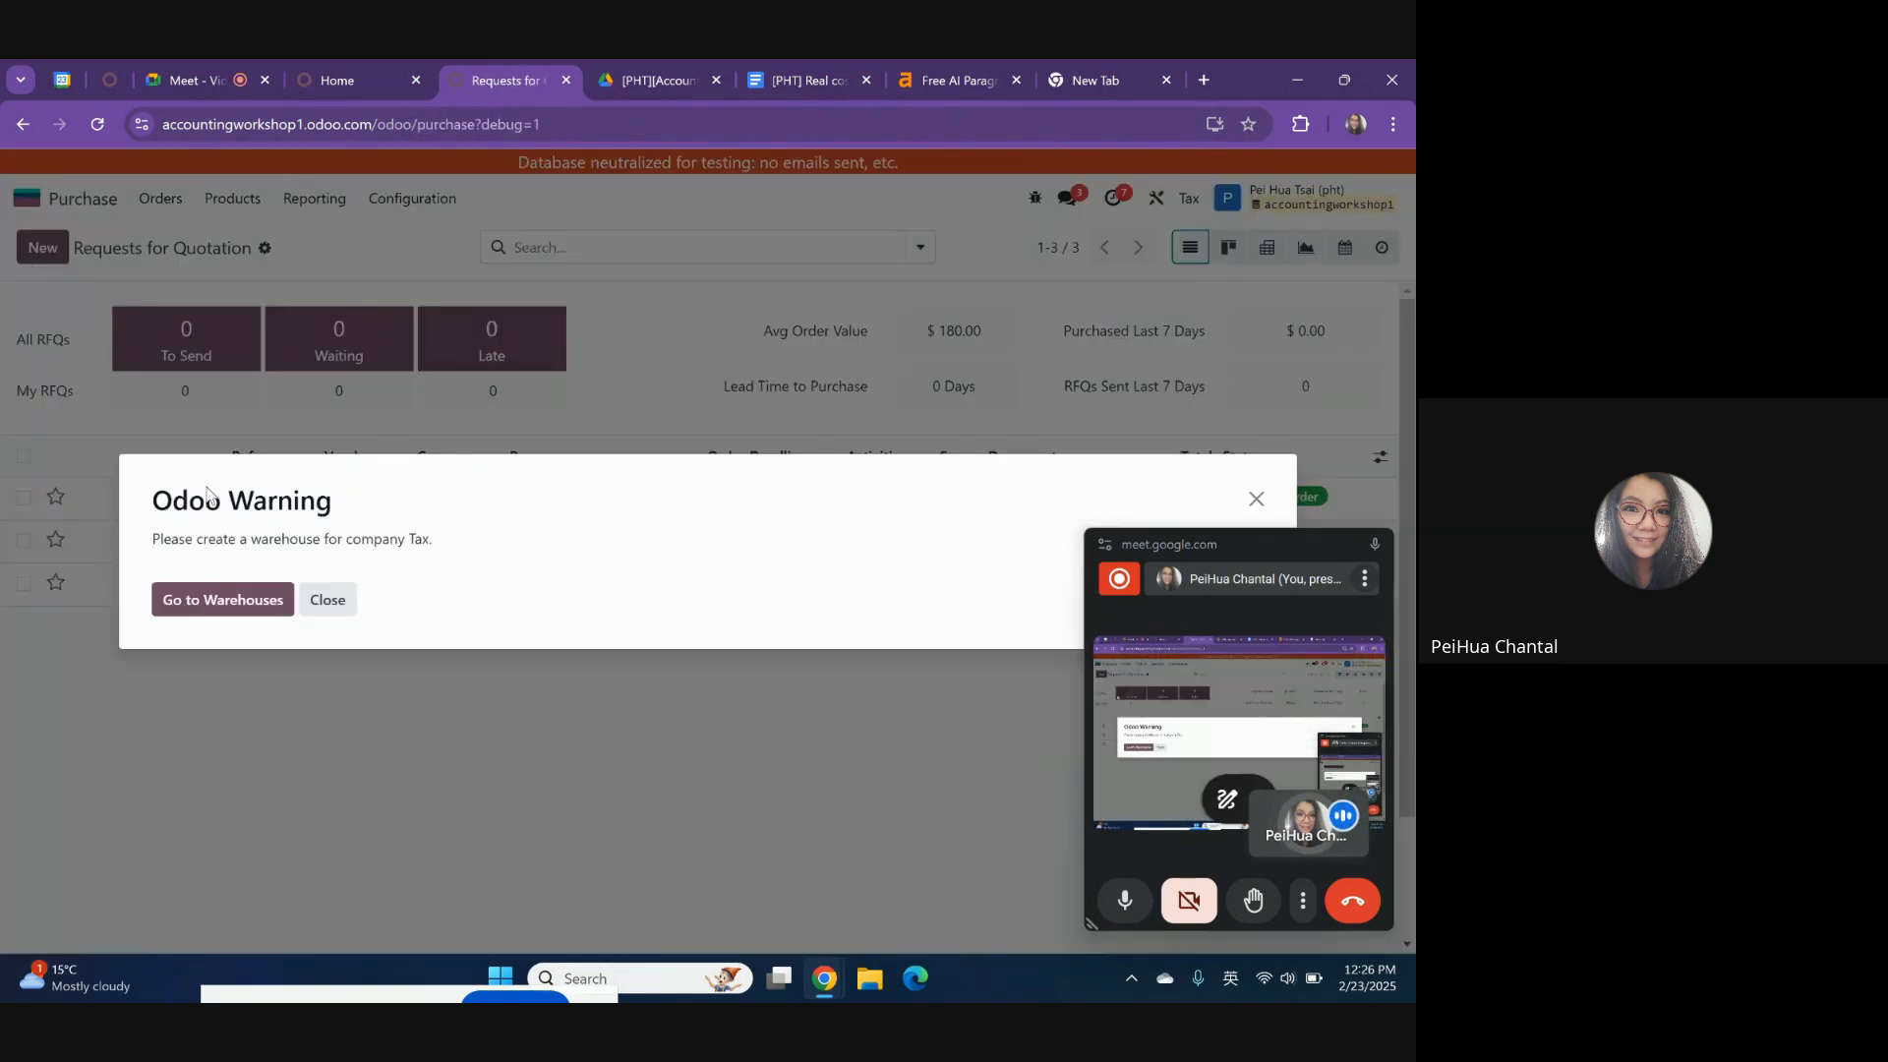
- Create and save a warehouse for the company Tax, with "Tax" as its short name
{"action": "left_click", "coordinate": [261, 609]}
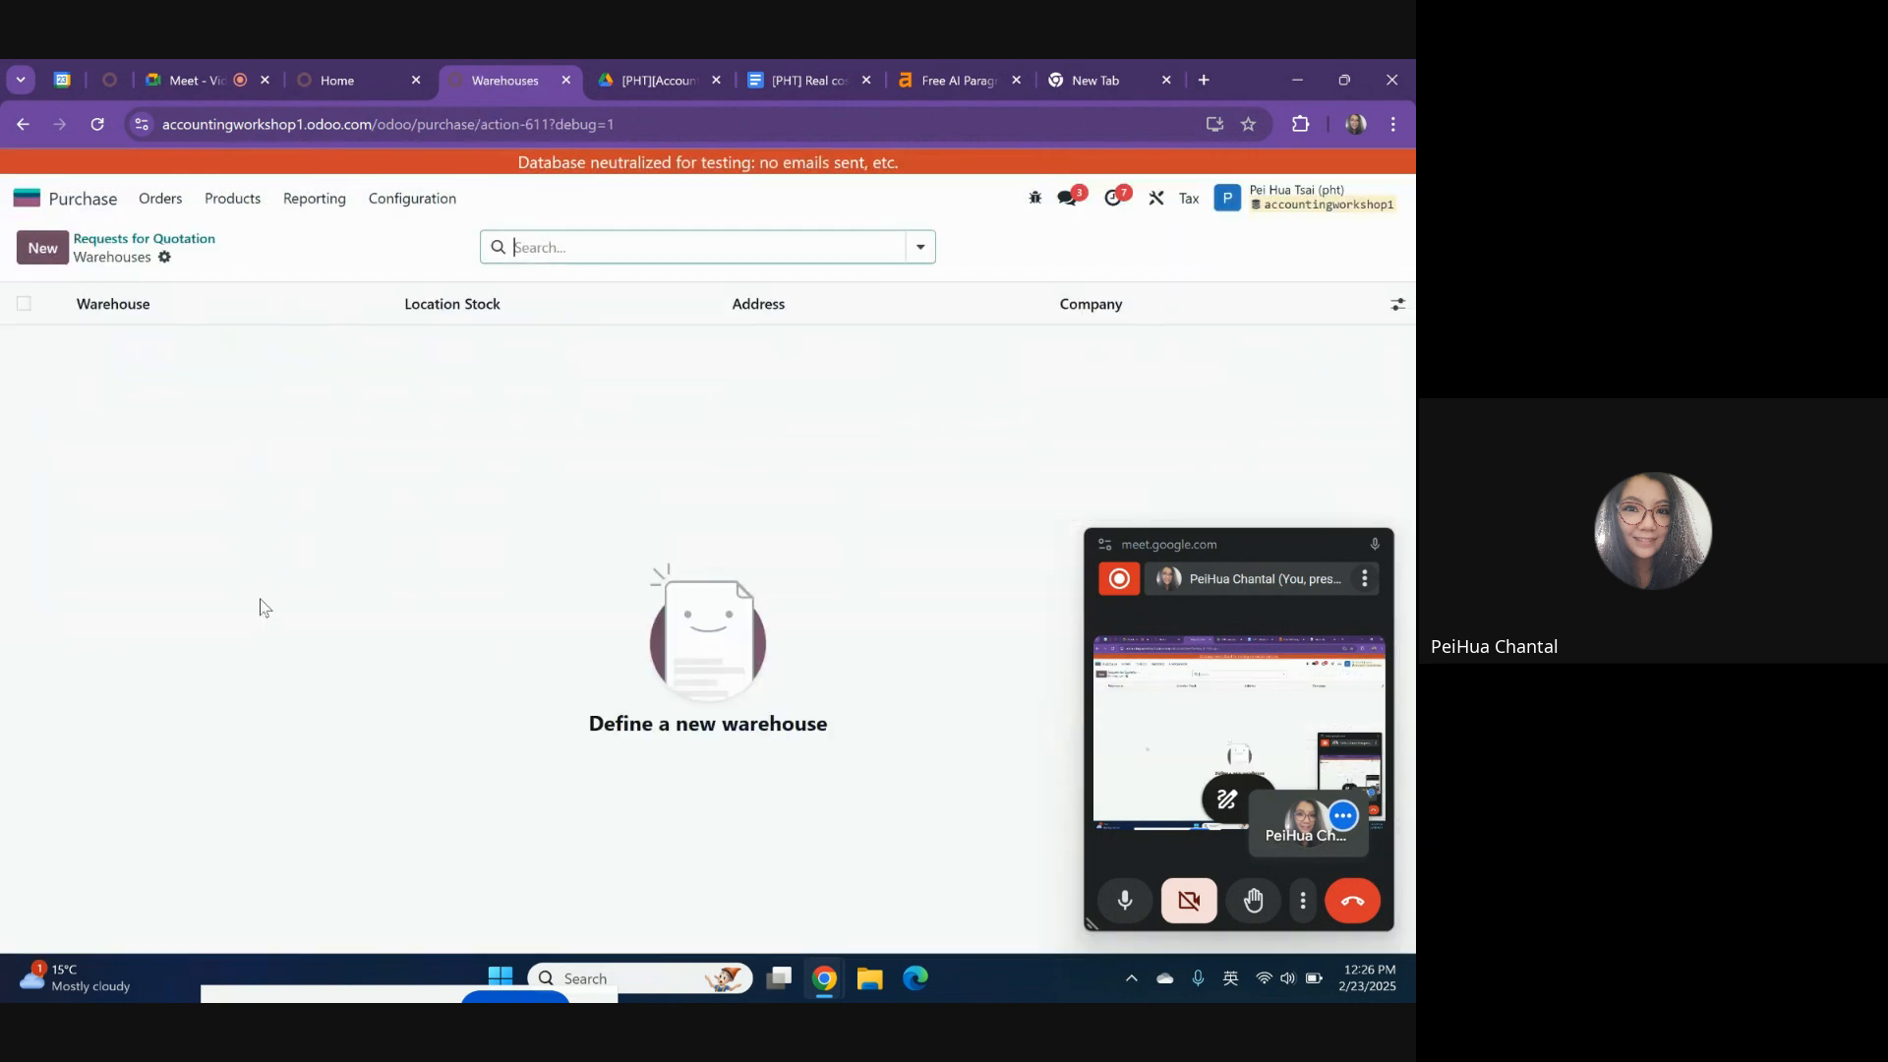
{"action": "left_click", "coordinate": [42, 246]}
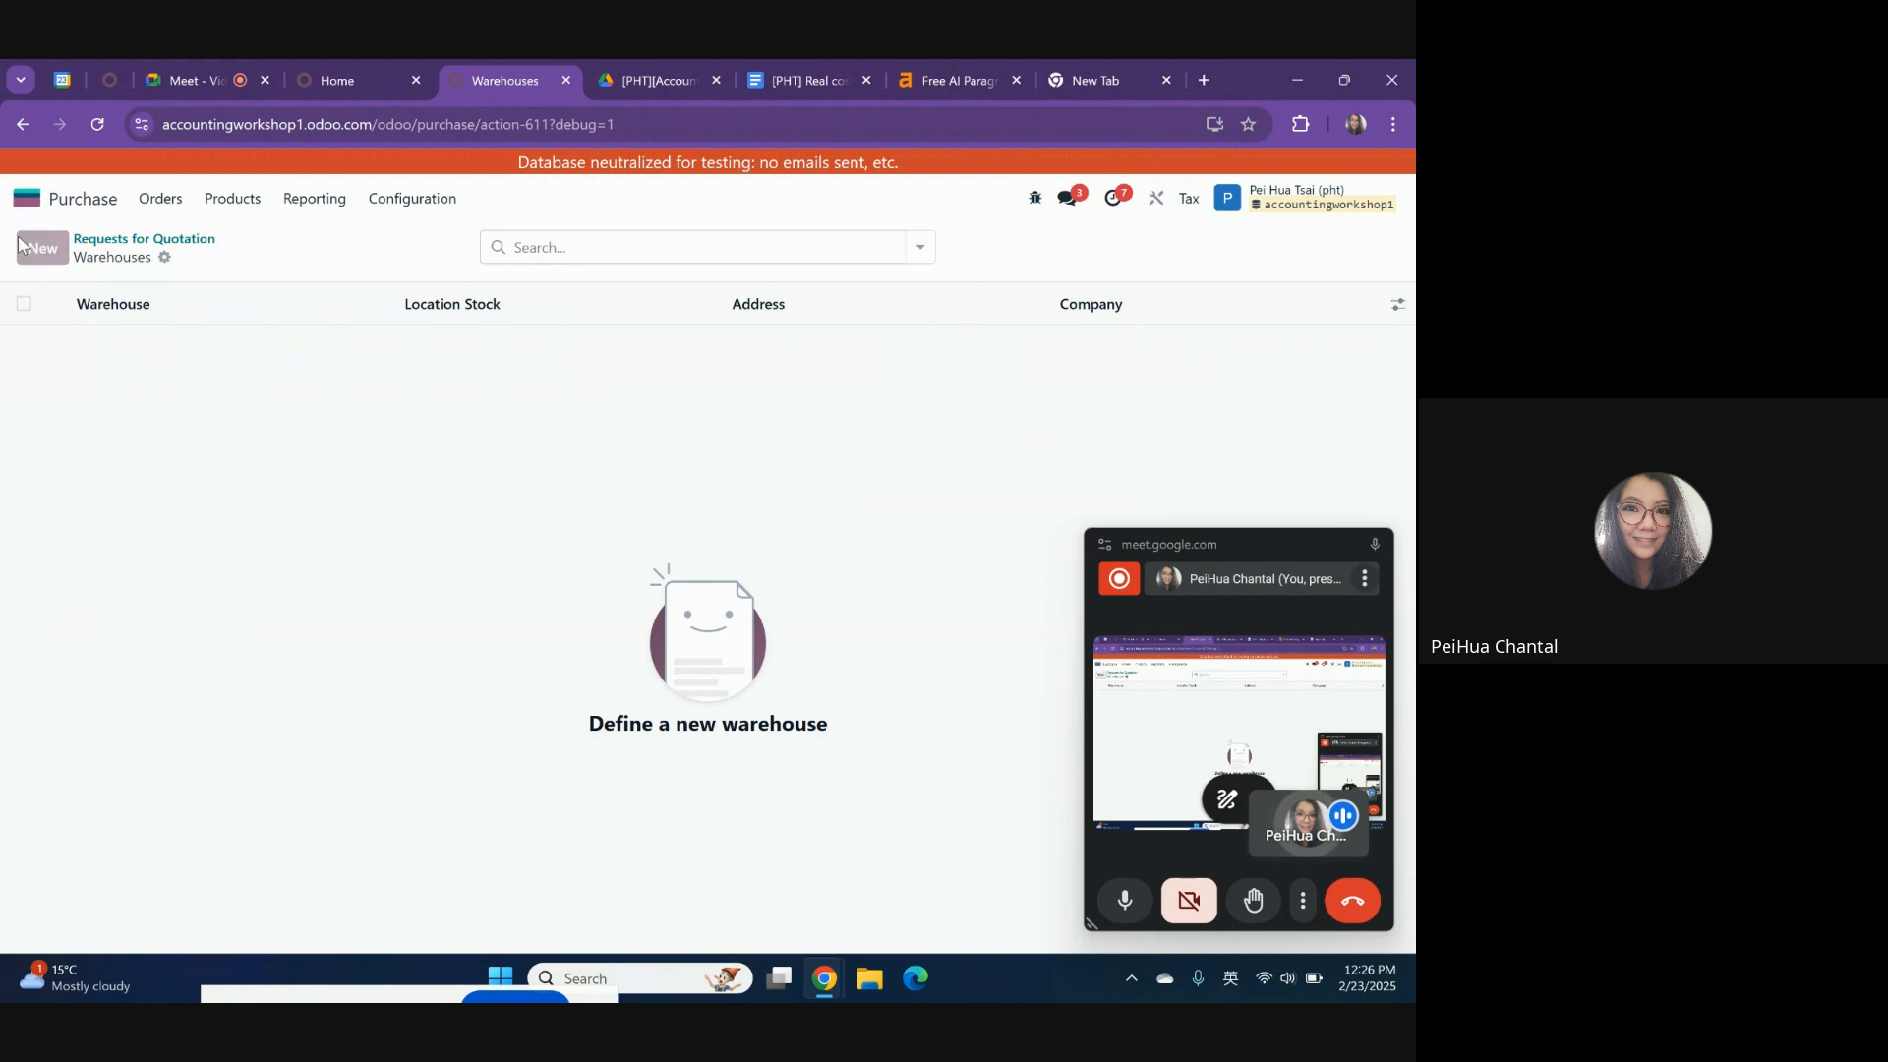
{"action": "left_click_drag", "start_coordinate": [196, 370], "coordinate": [3, 339]}
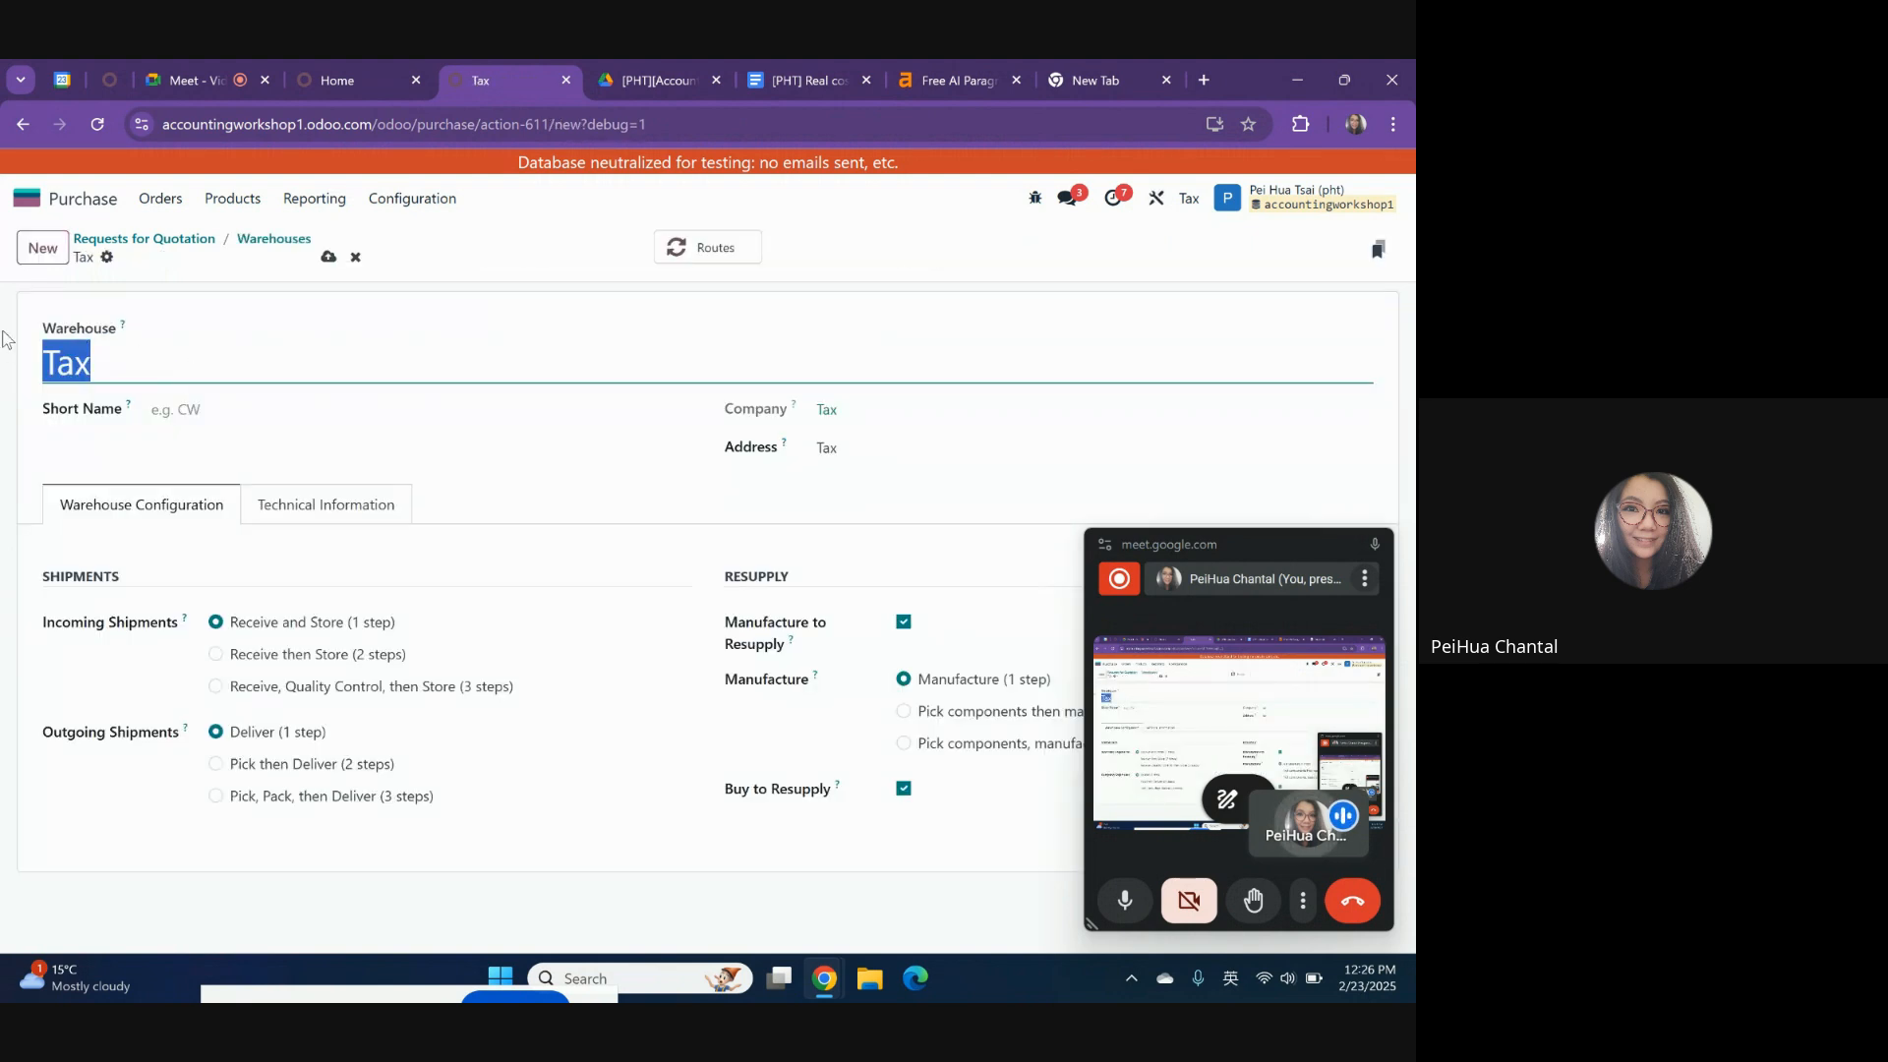
{"action": "left_click", "coordinate": [143, 403]}
{"action": "type", "text": "Tax"}
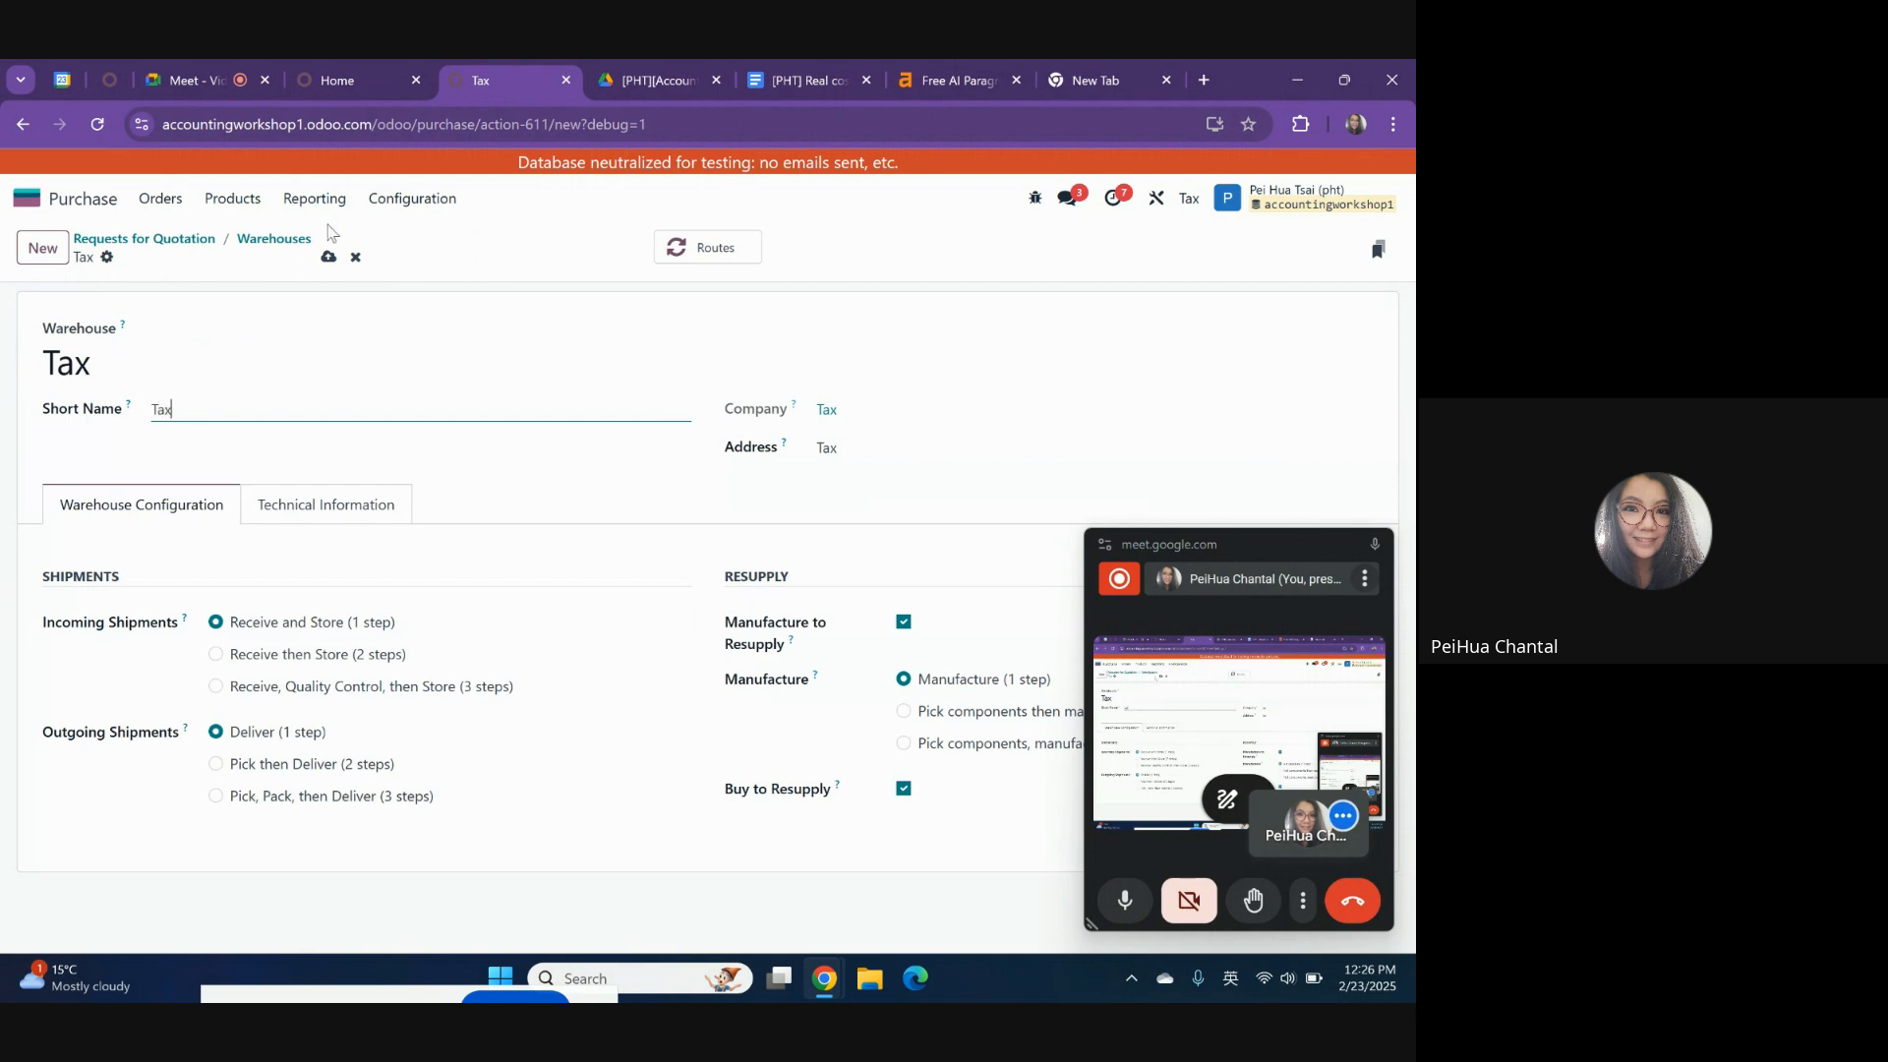
{"action": "left_click", "coordinate": [329, 257]}
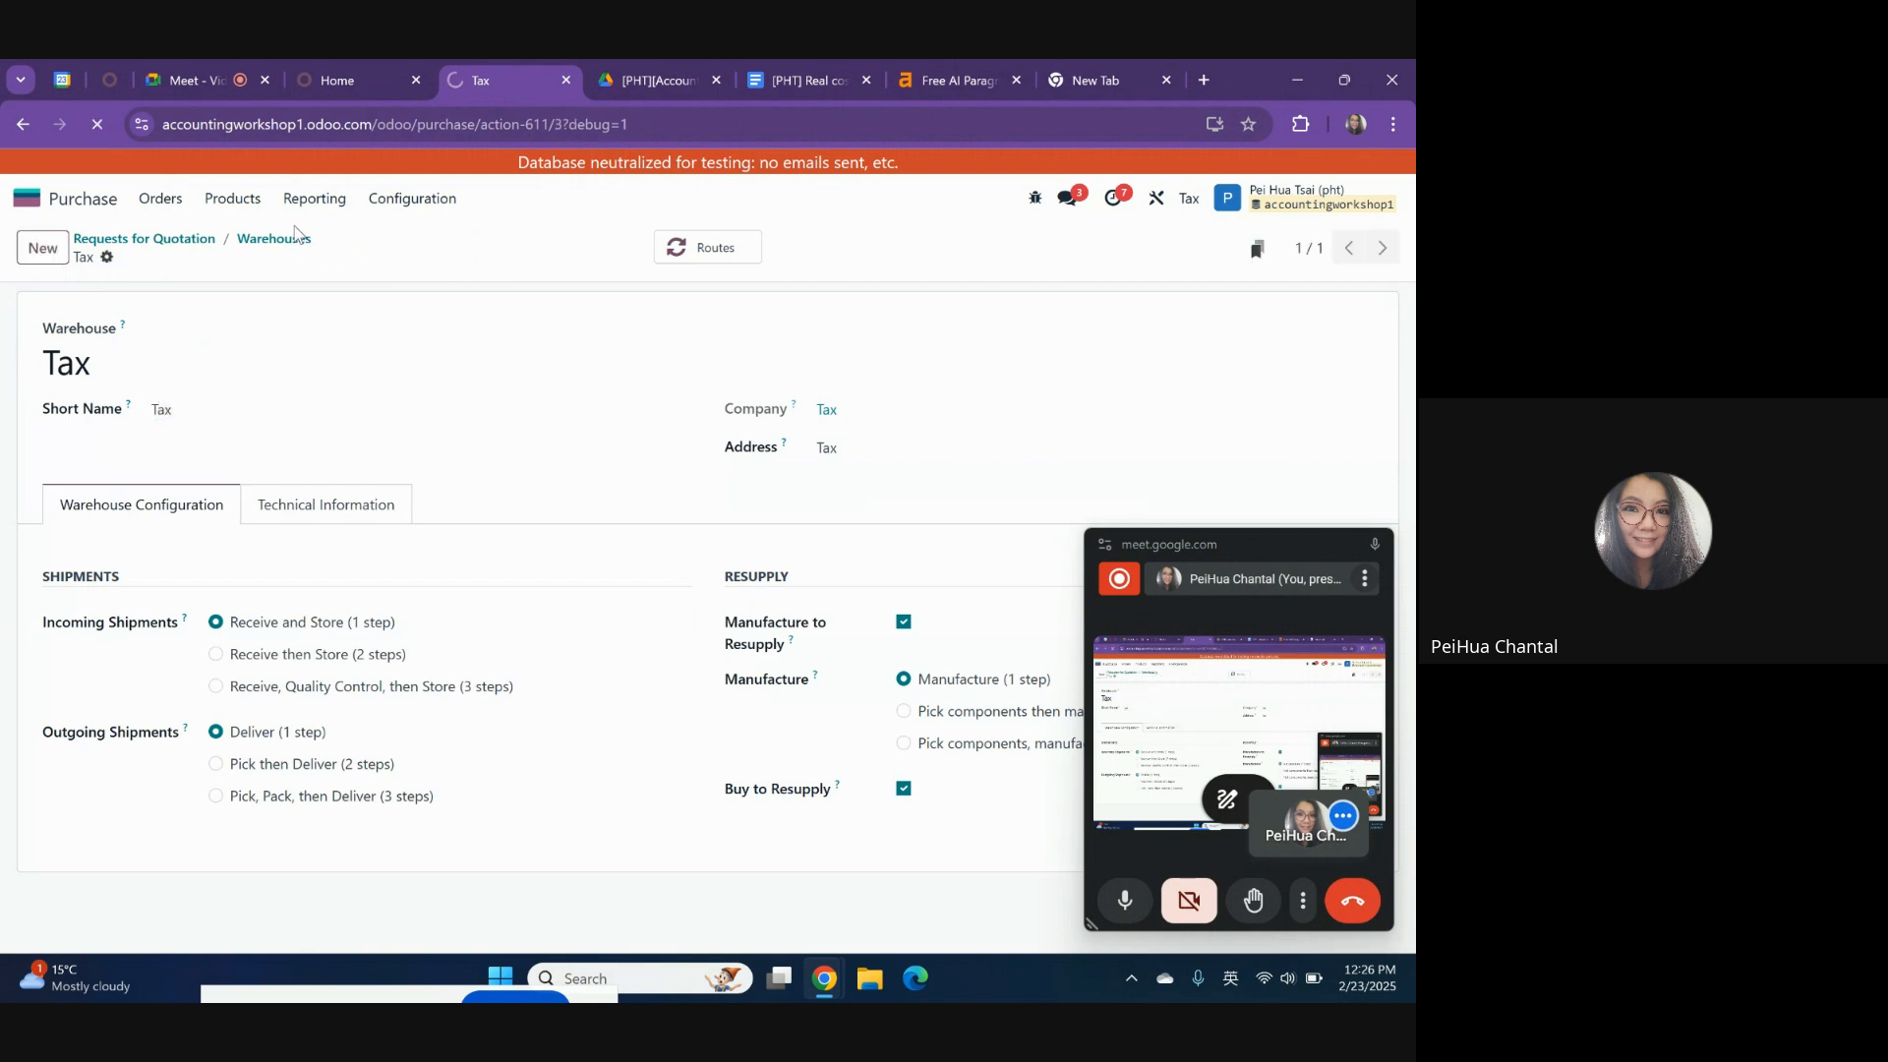
- Start a new request for quotation for Vendor A and add the product P-real costing
{"action": "left_click", "coordinate": [168, 246]}
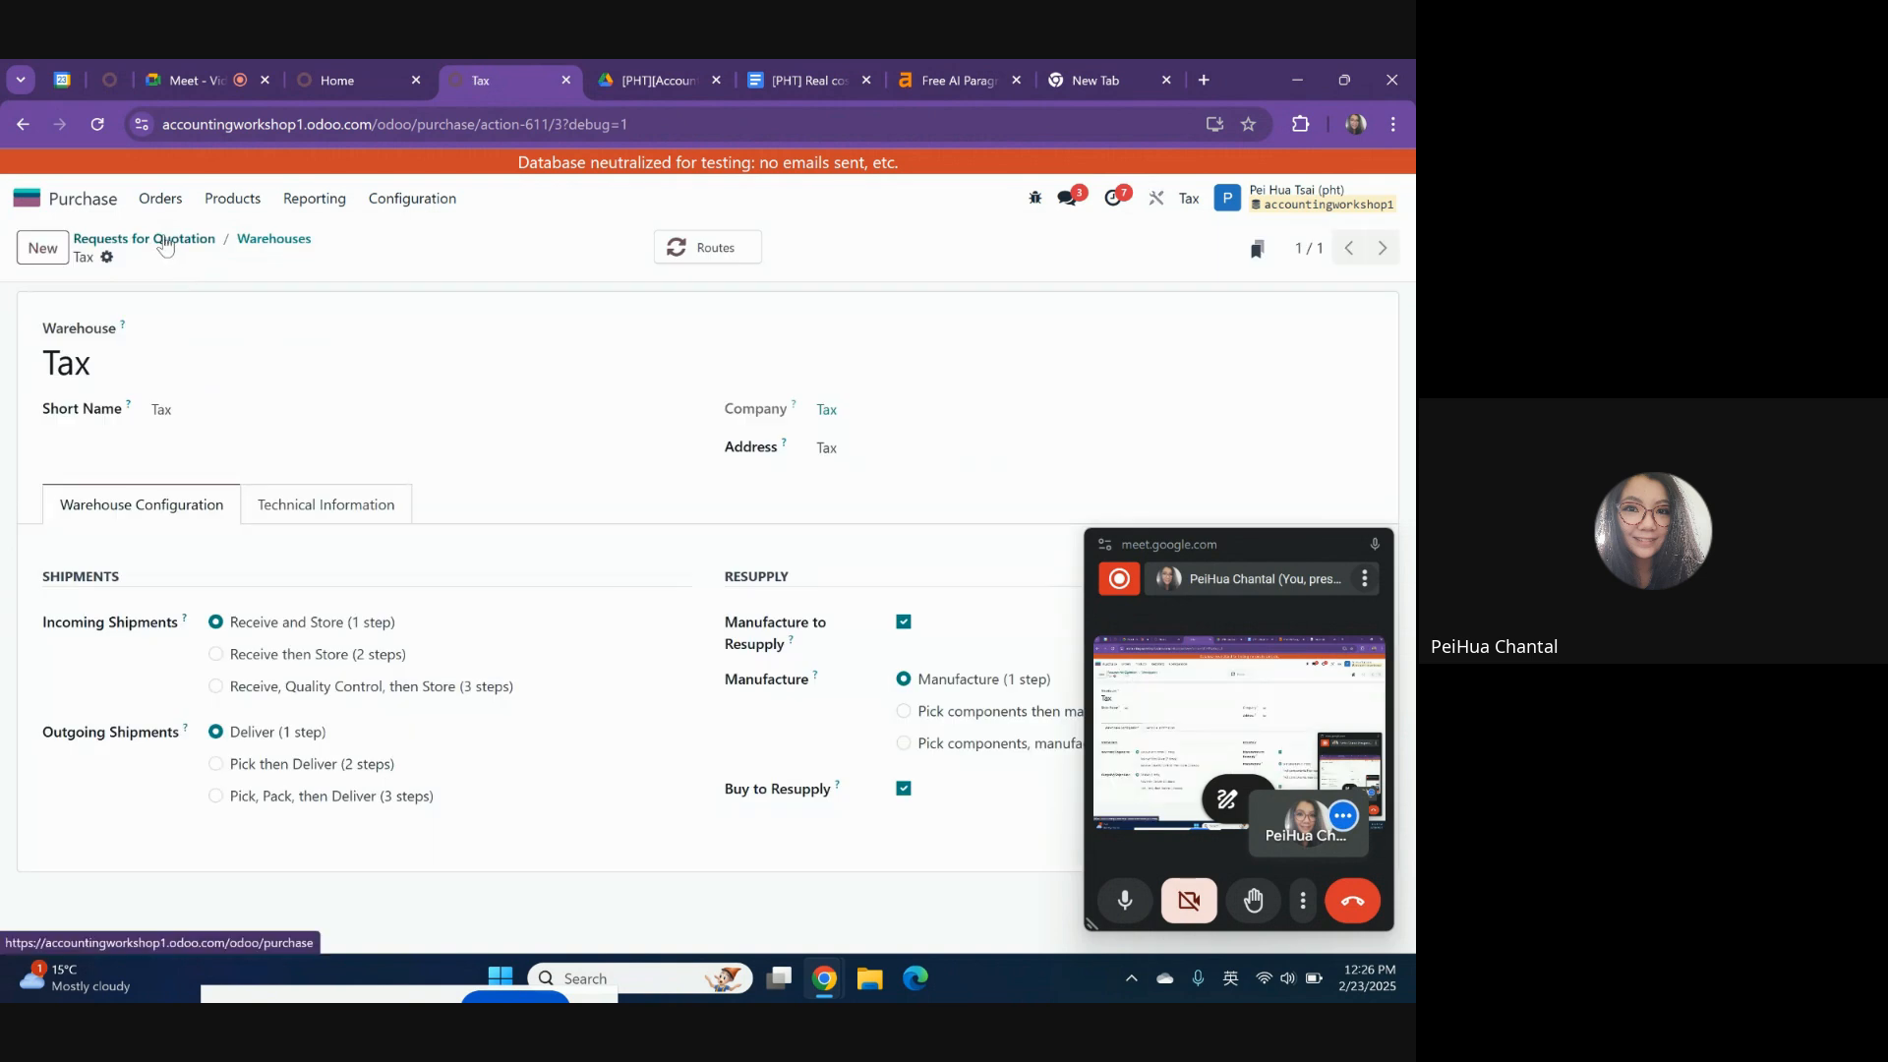
{"action": "left_click", "coordinate": [44, 248]}
{"action": "left_click", "coordinate": [251, 450]}
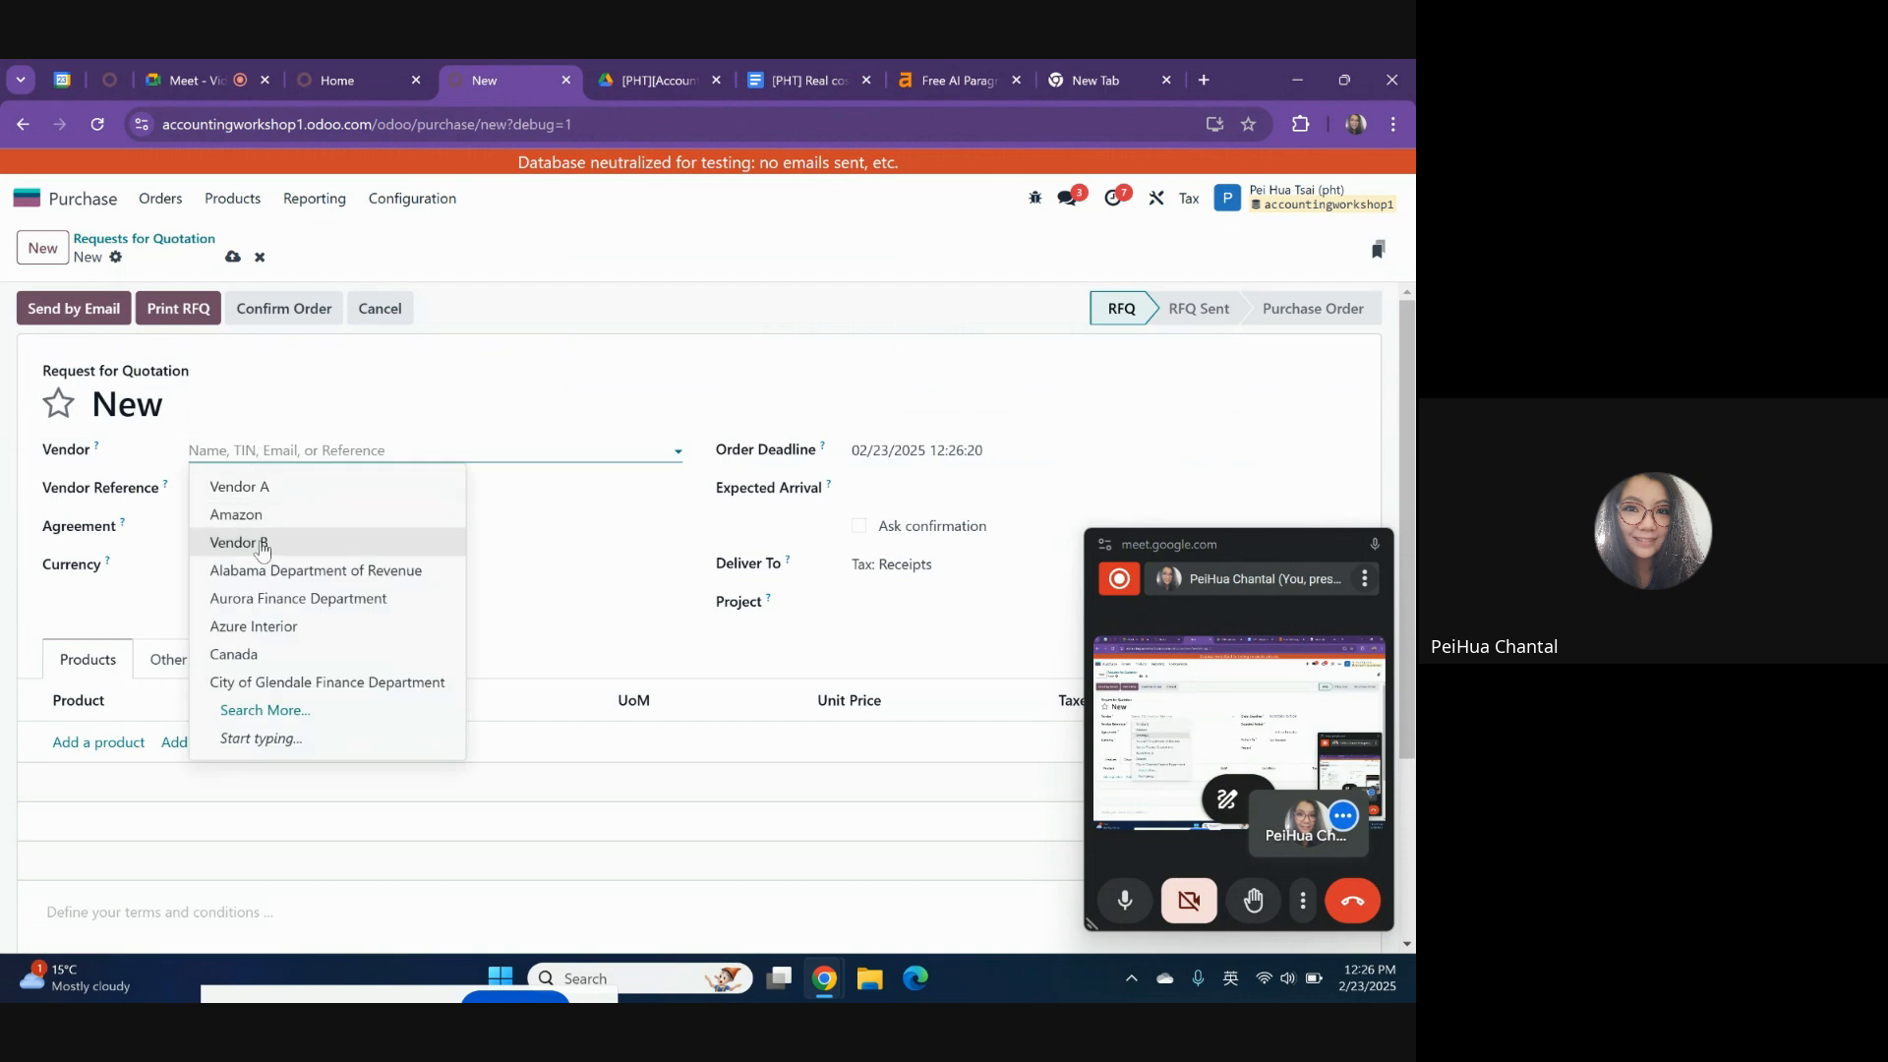
{"action": "left_click", "coordinate": [245, 486]}
{"action": "left_click", "coordinate": [99, 742]}
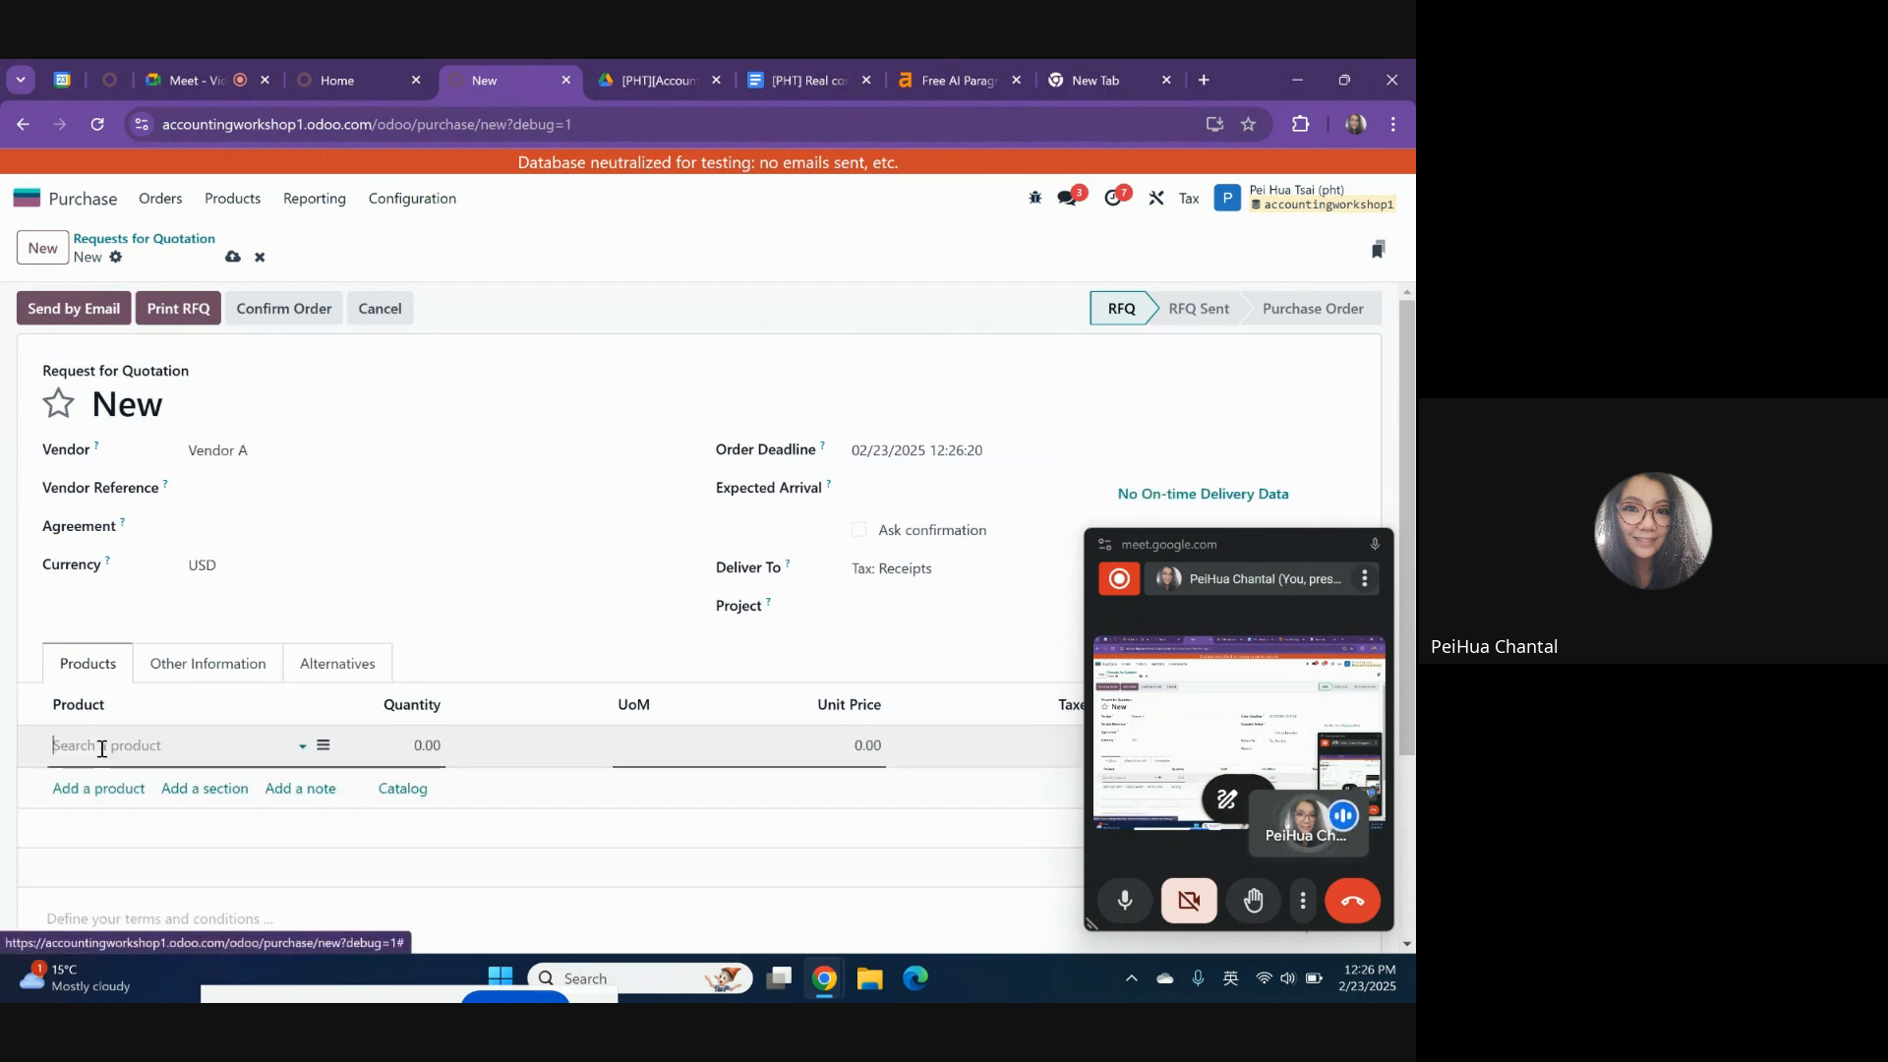
{"action": "type", "text": "P-"}
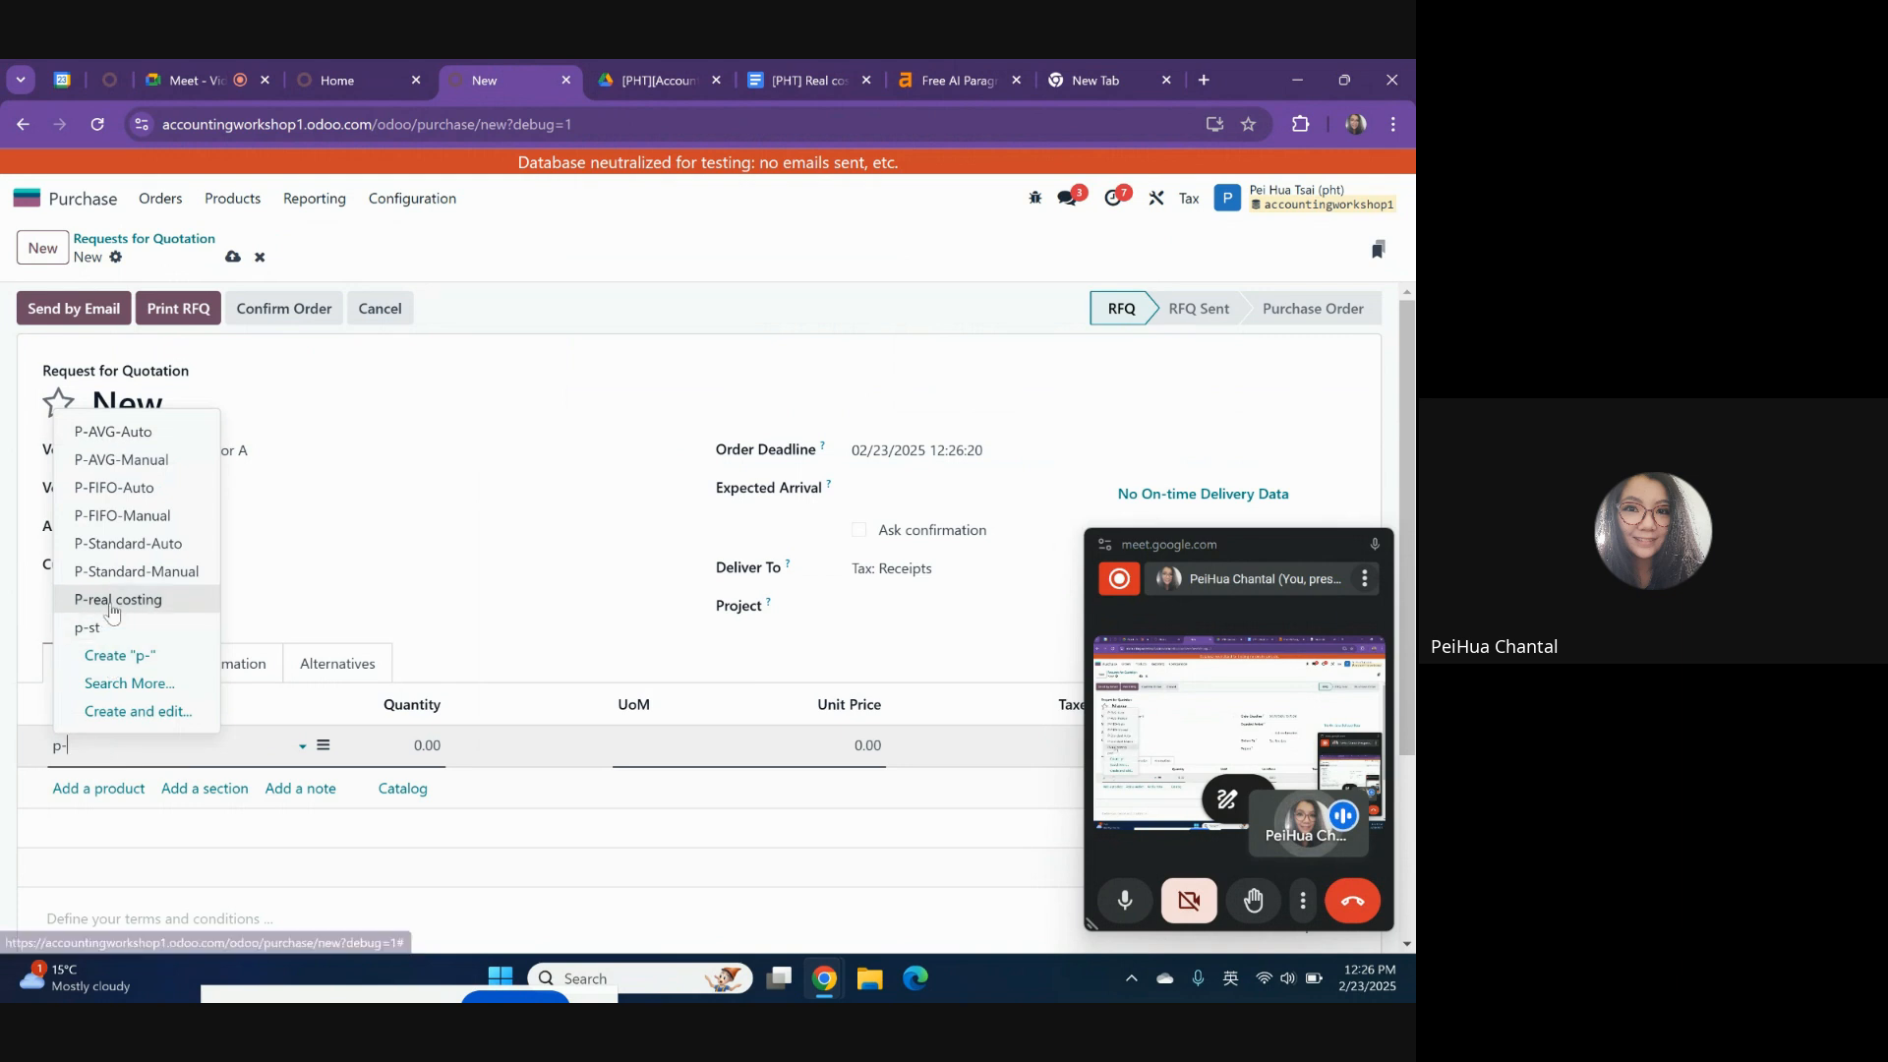
{"action": "left_click", "coordinate": [123, 599]}
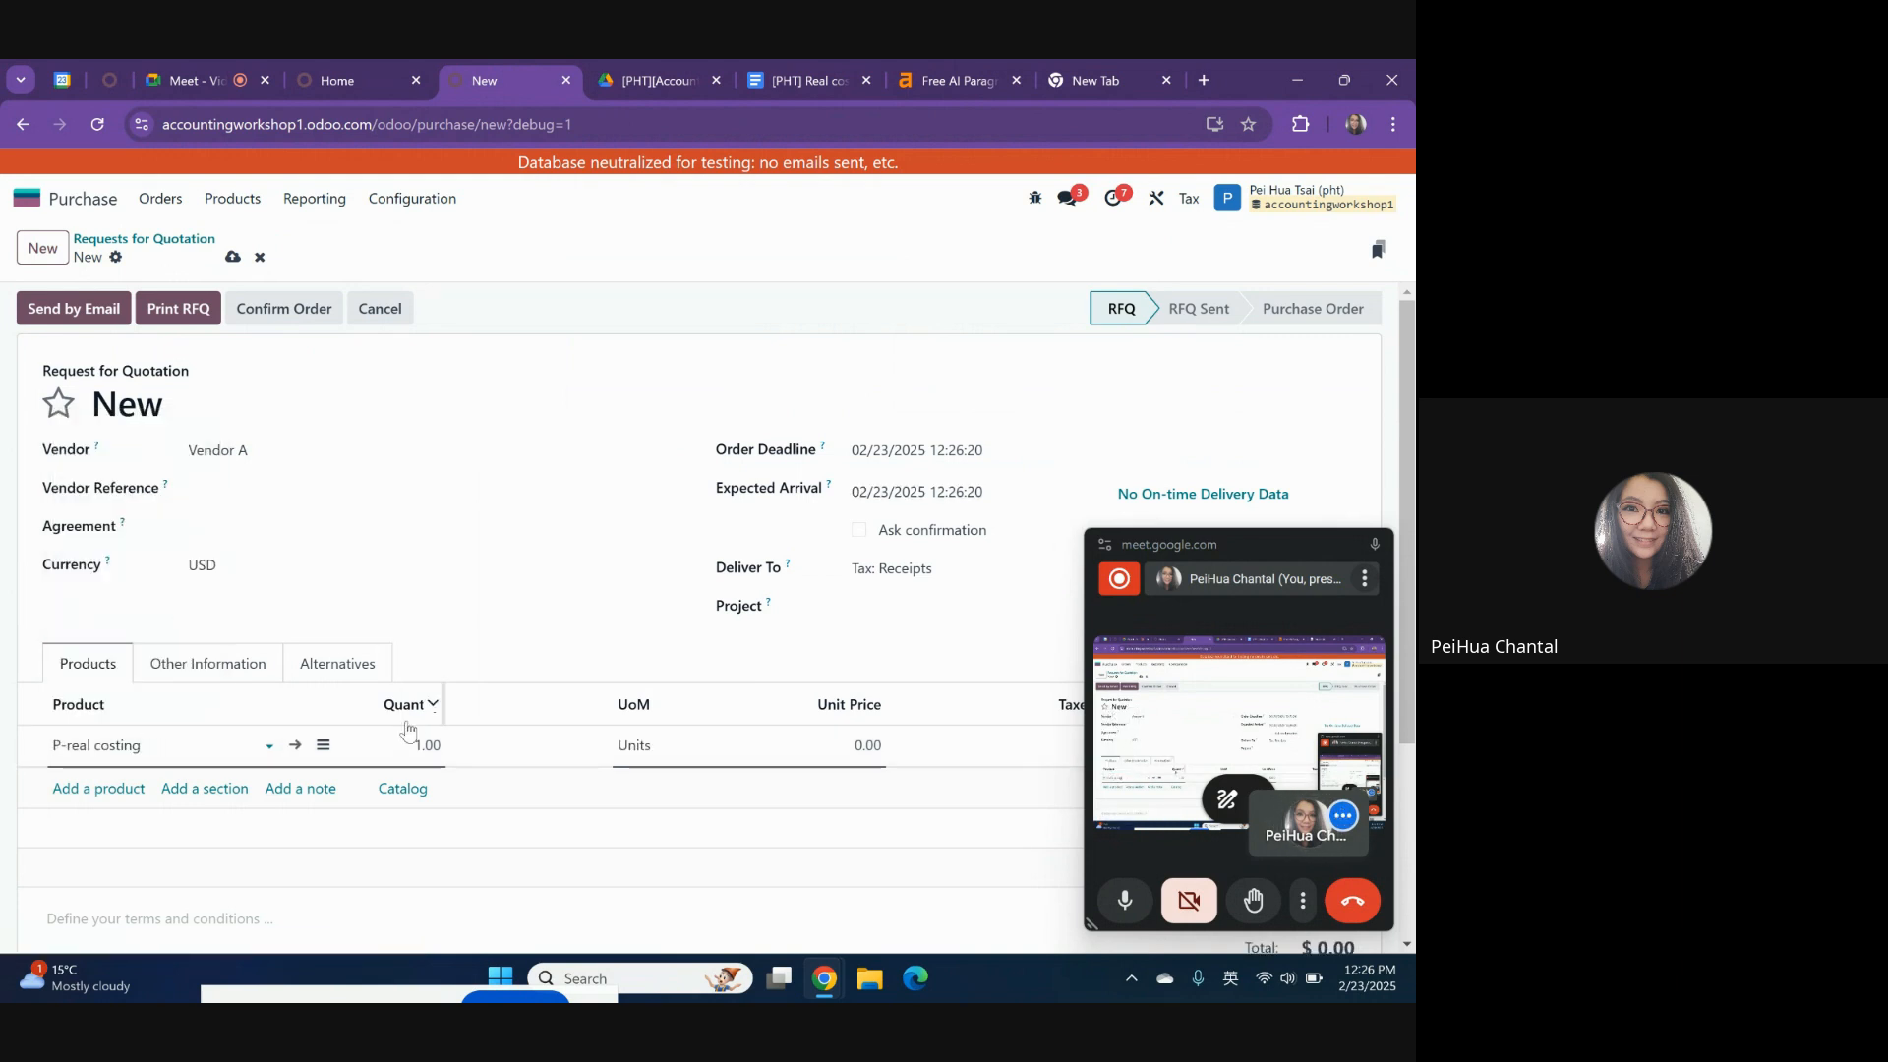
- Set the P-real costing line's unit price to 150 and check it against the workflow in the test document
{"action": "left_click", "coordinate": [807, 744]}
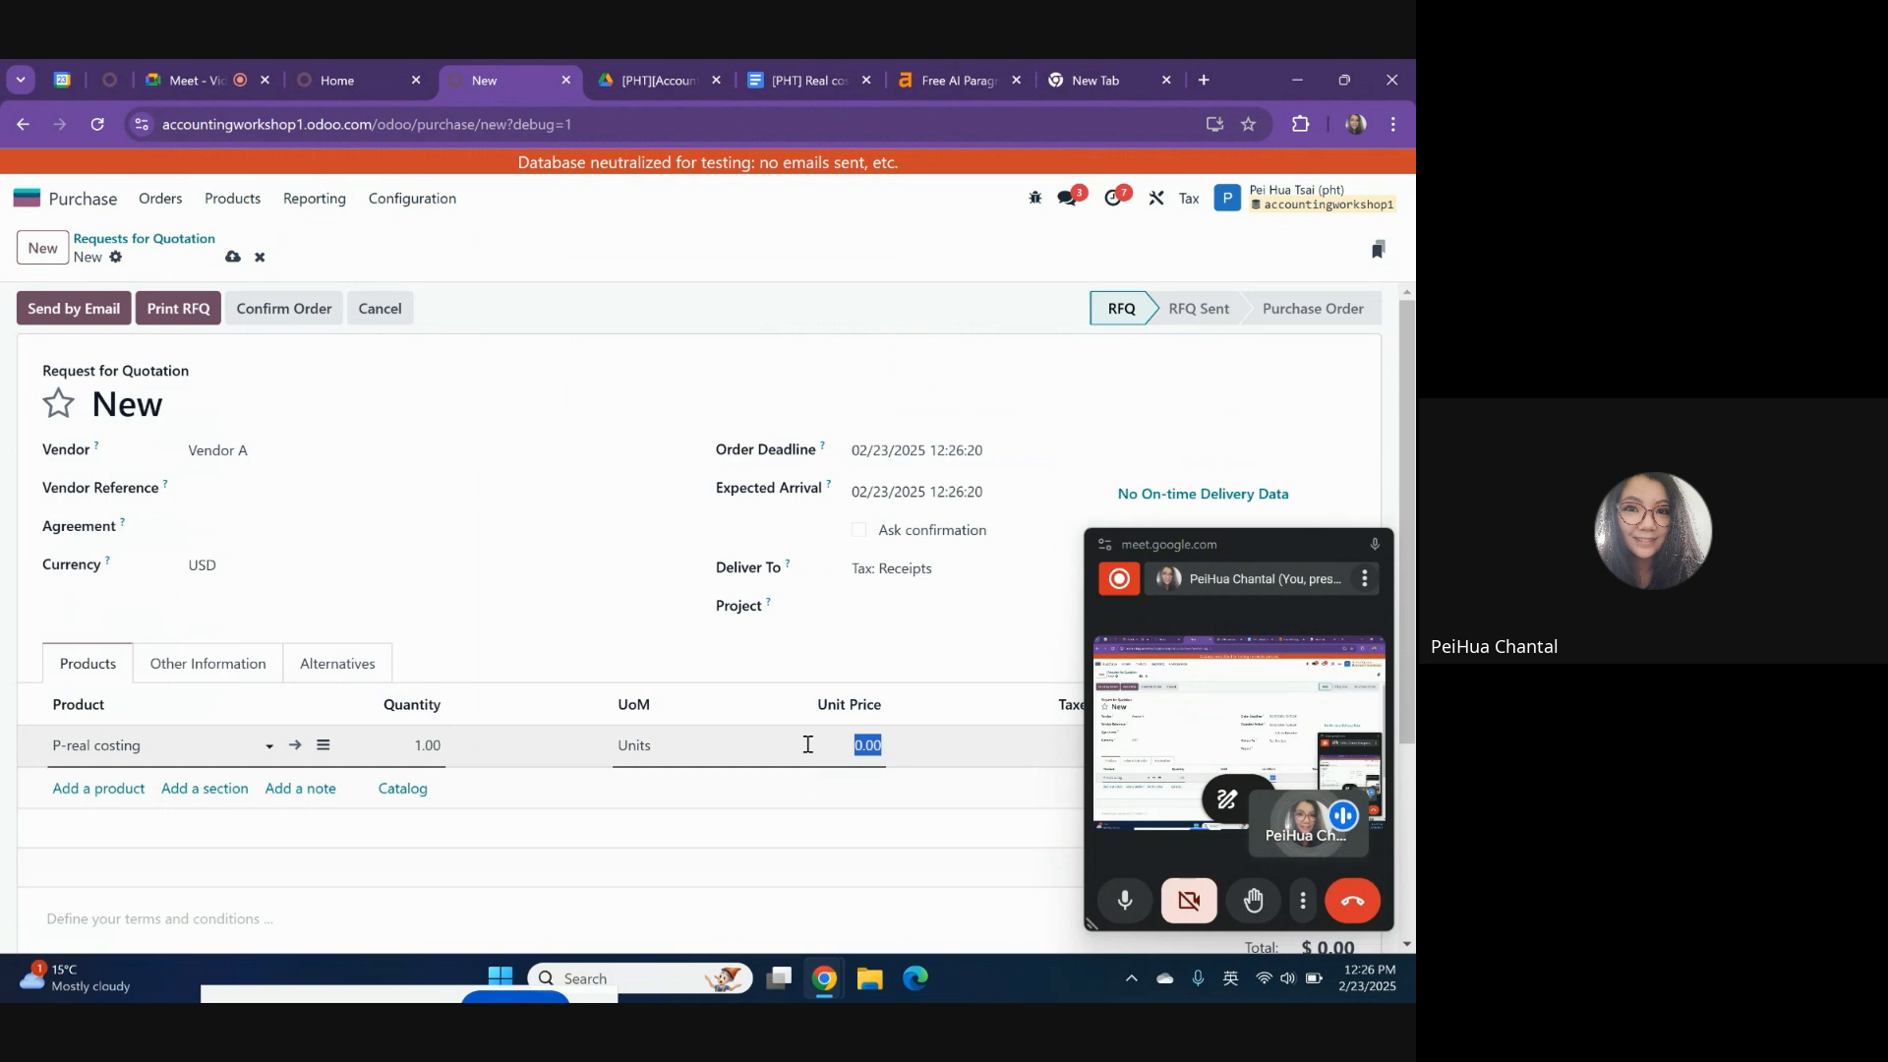
{"action": "type", "text": "150"}
{"action": "left_click", "coordinate": [765, 57]}
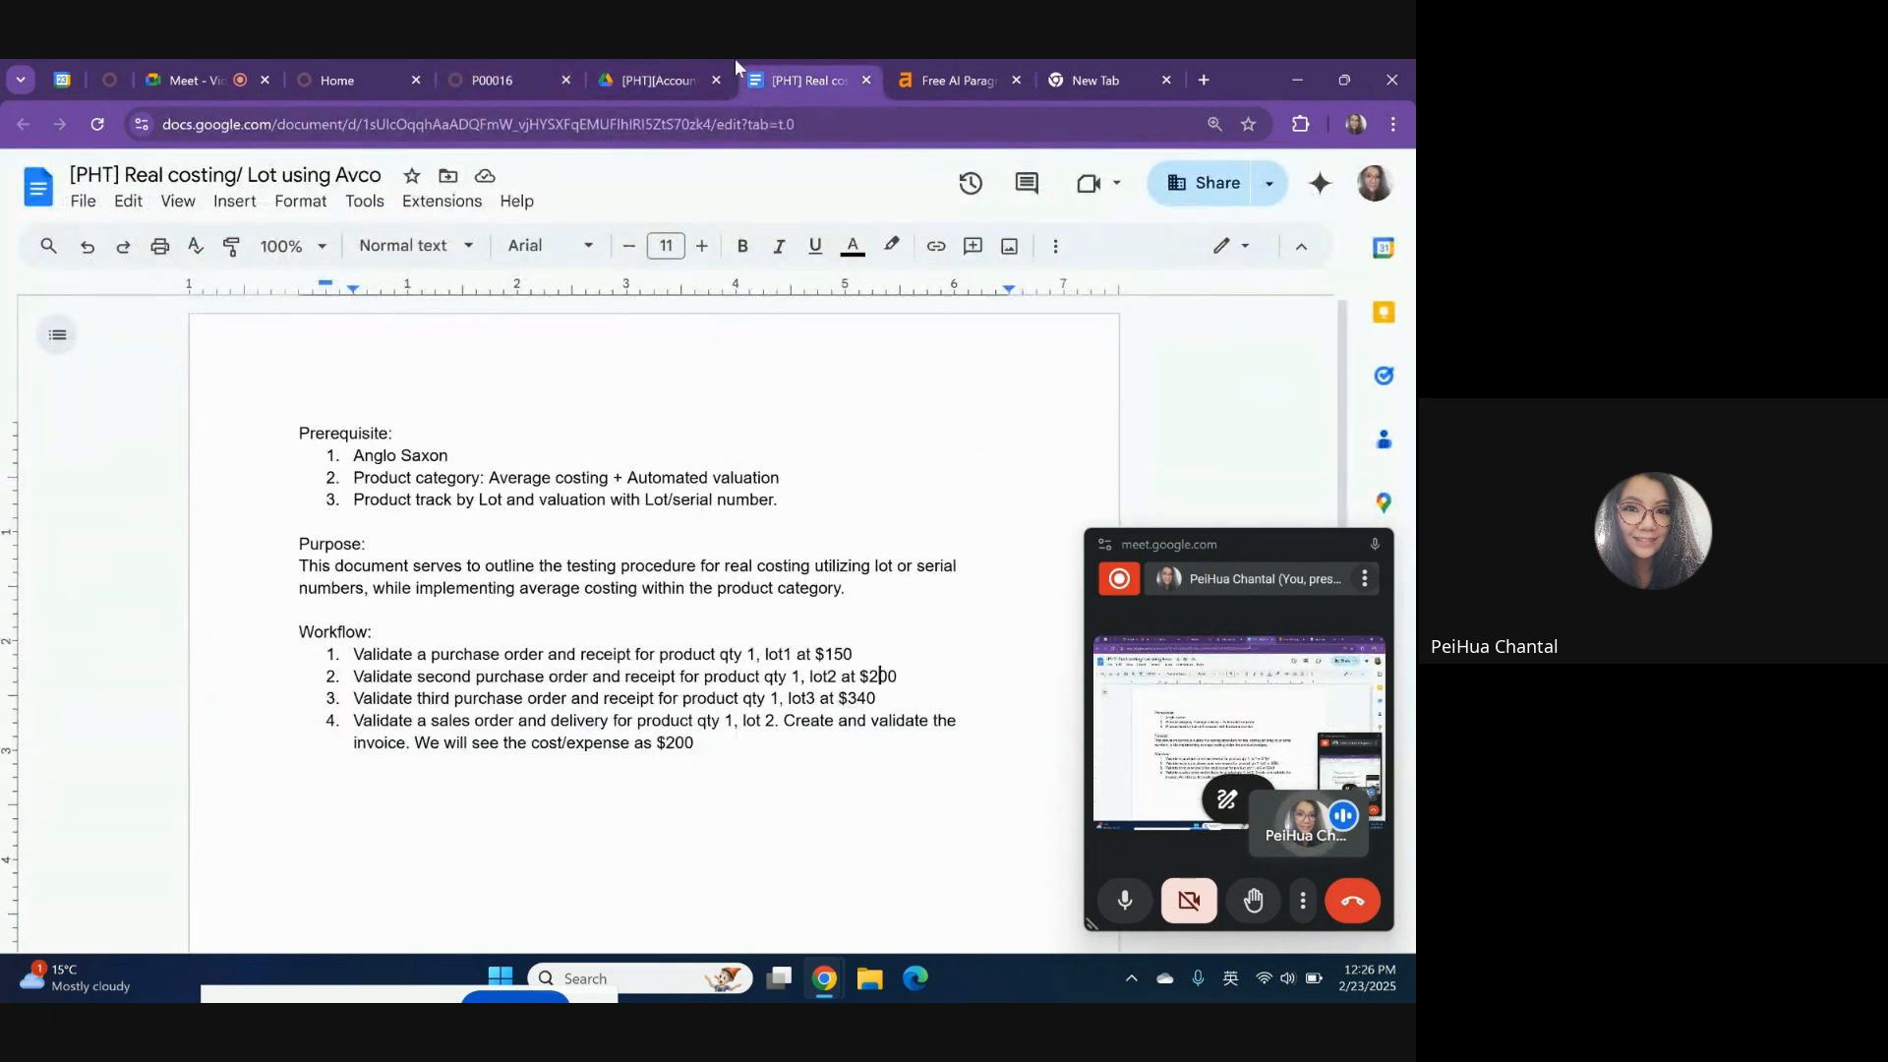
{"action": "left_click", "coordinate": [531, 79]}
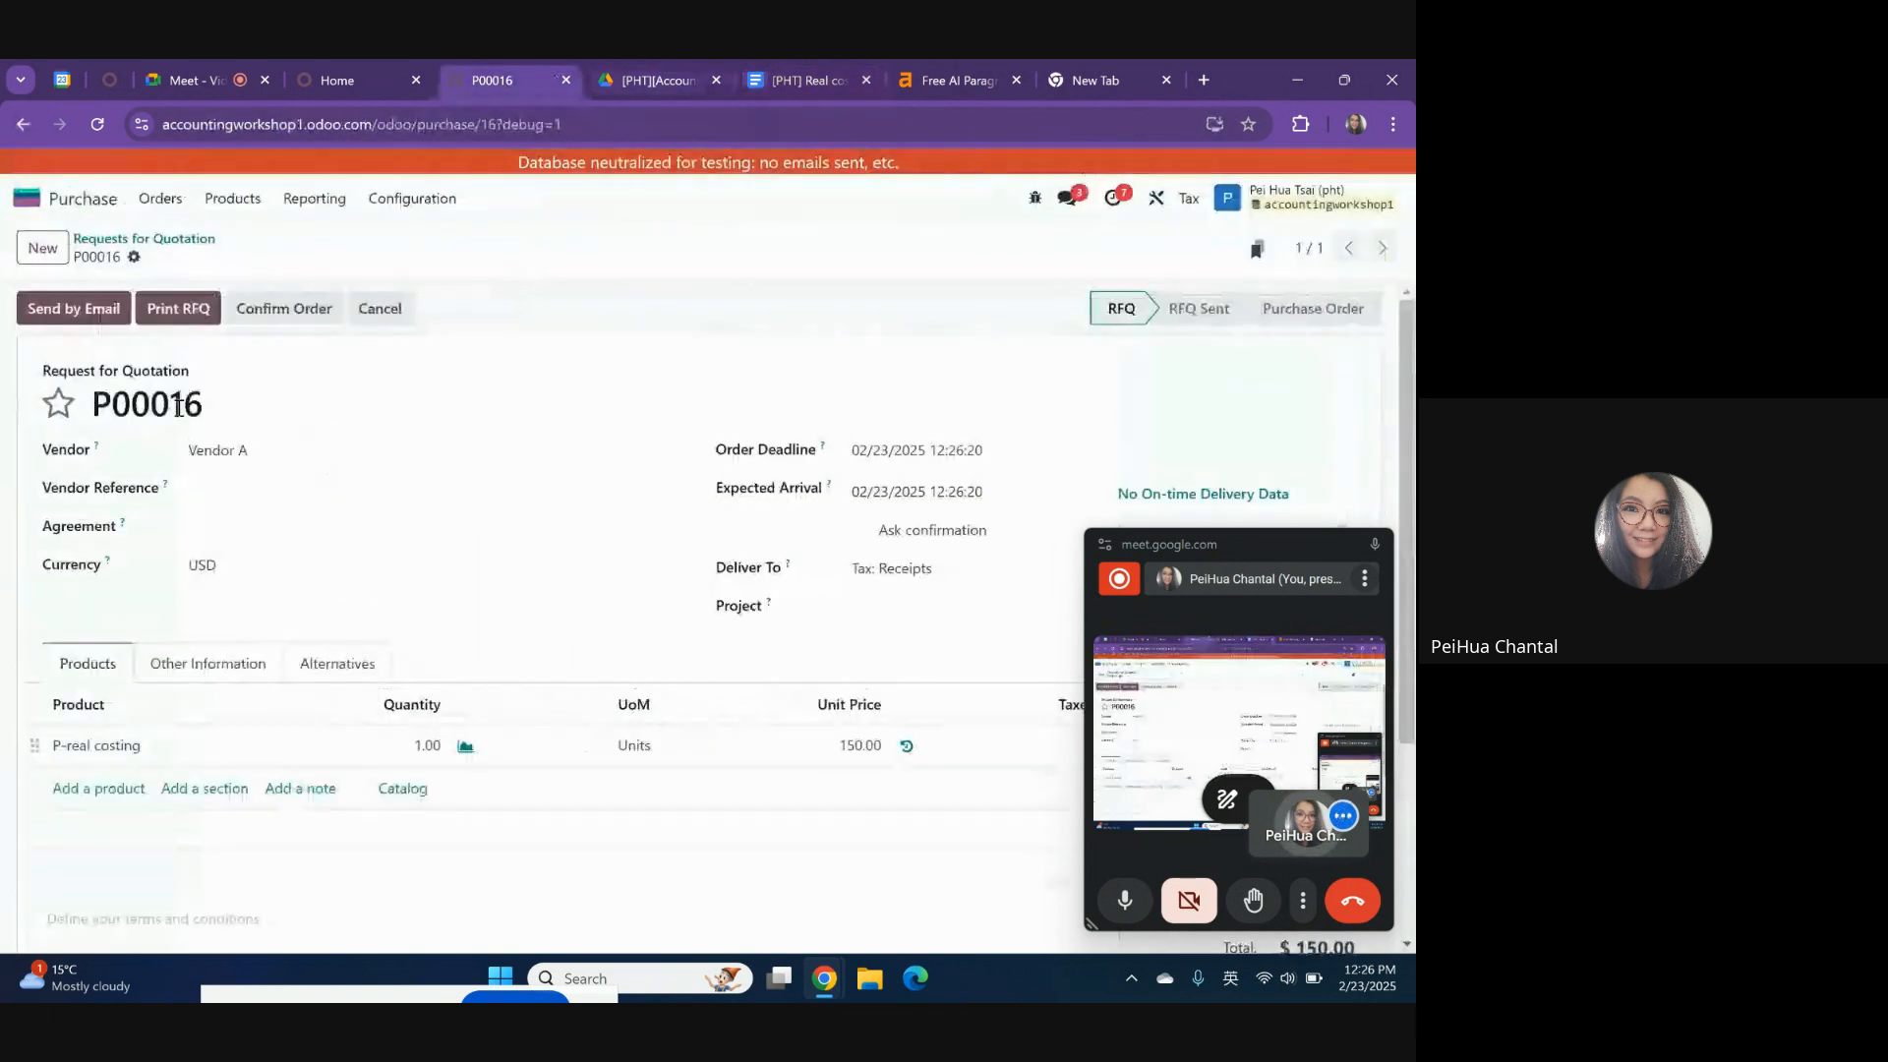
- Confirm the P-real costing purchase order and try to validate its receipt without a lot number
{"action": "left_click", "coordinate": [282, 309]}
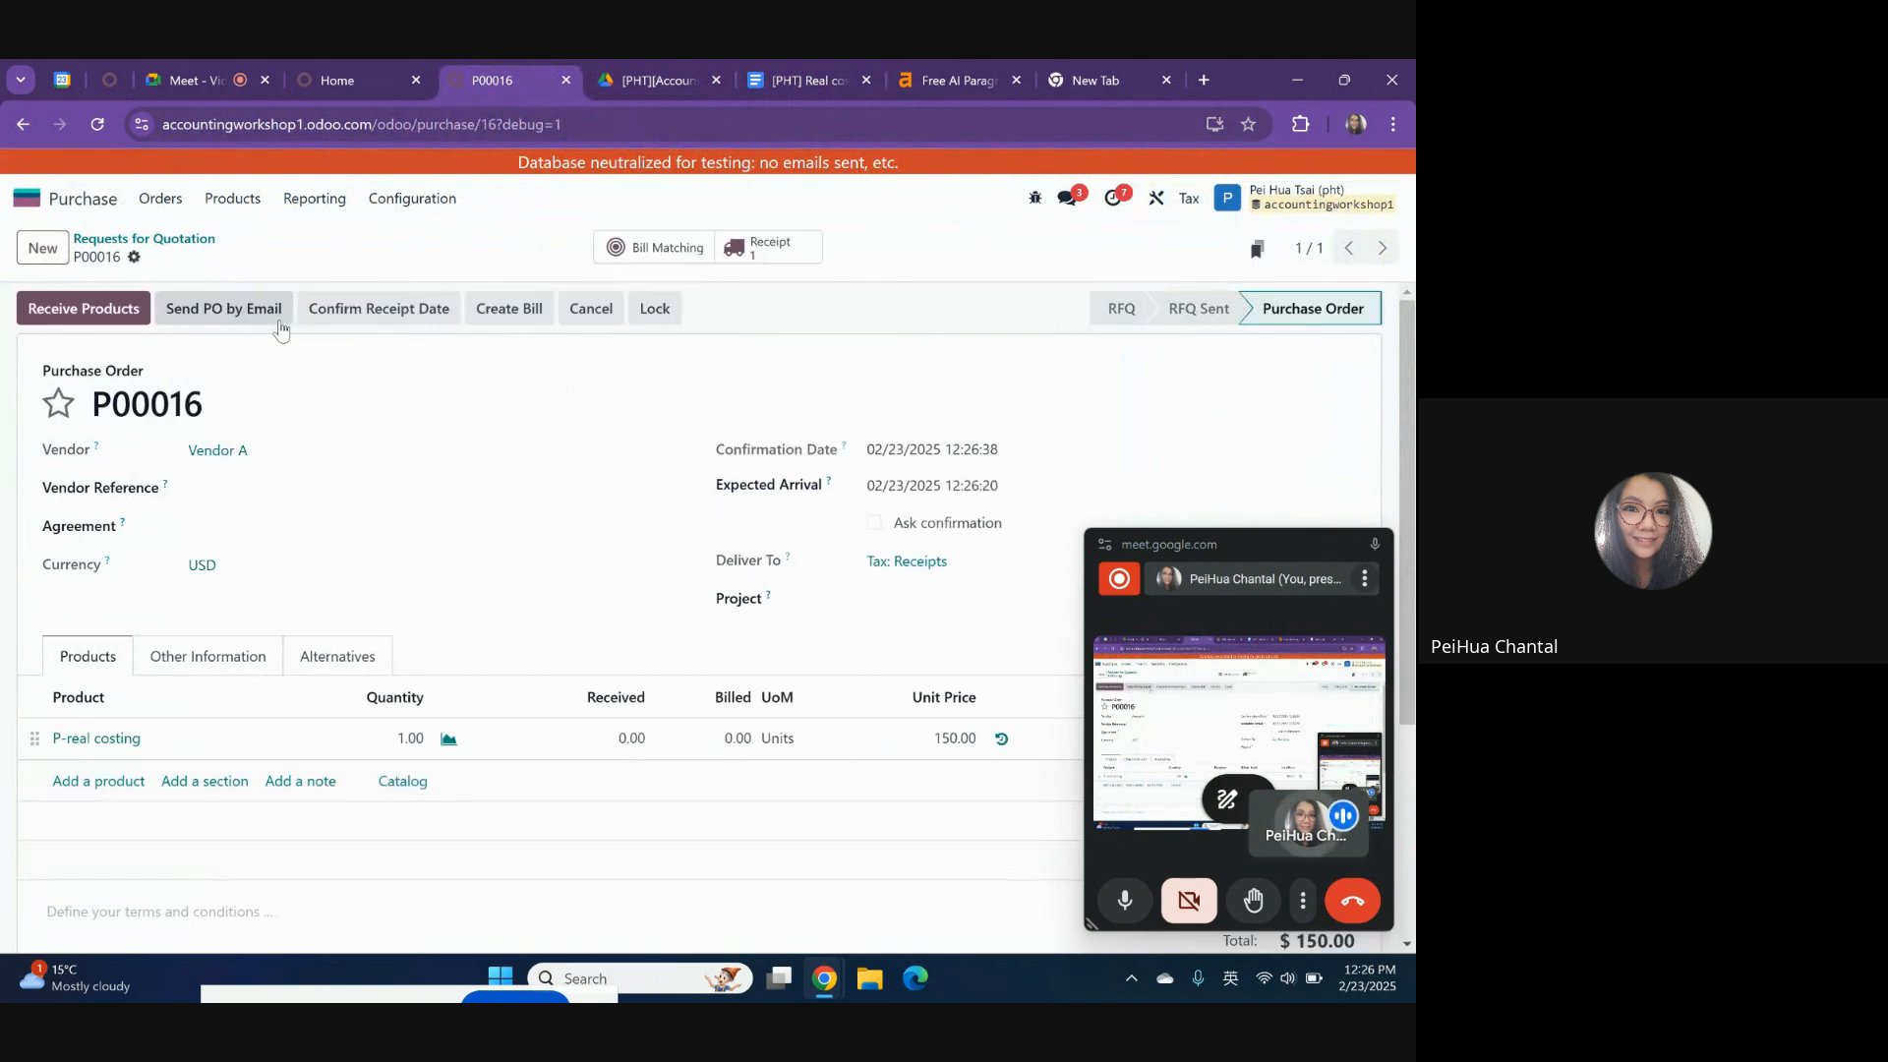
{"action": "left_click", "coordinate": [119, 310]}
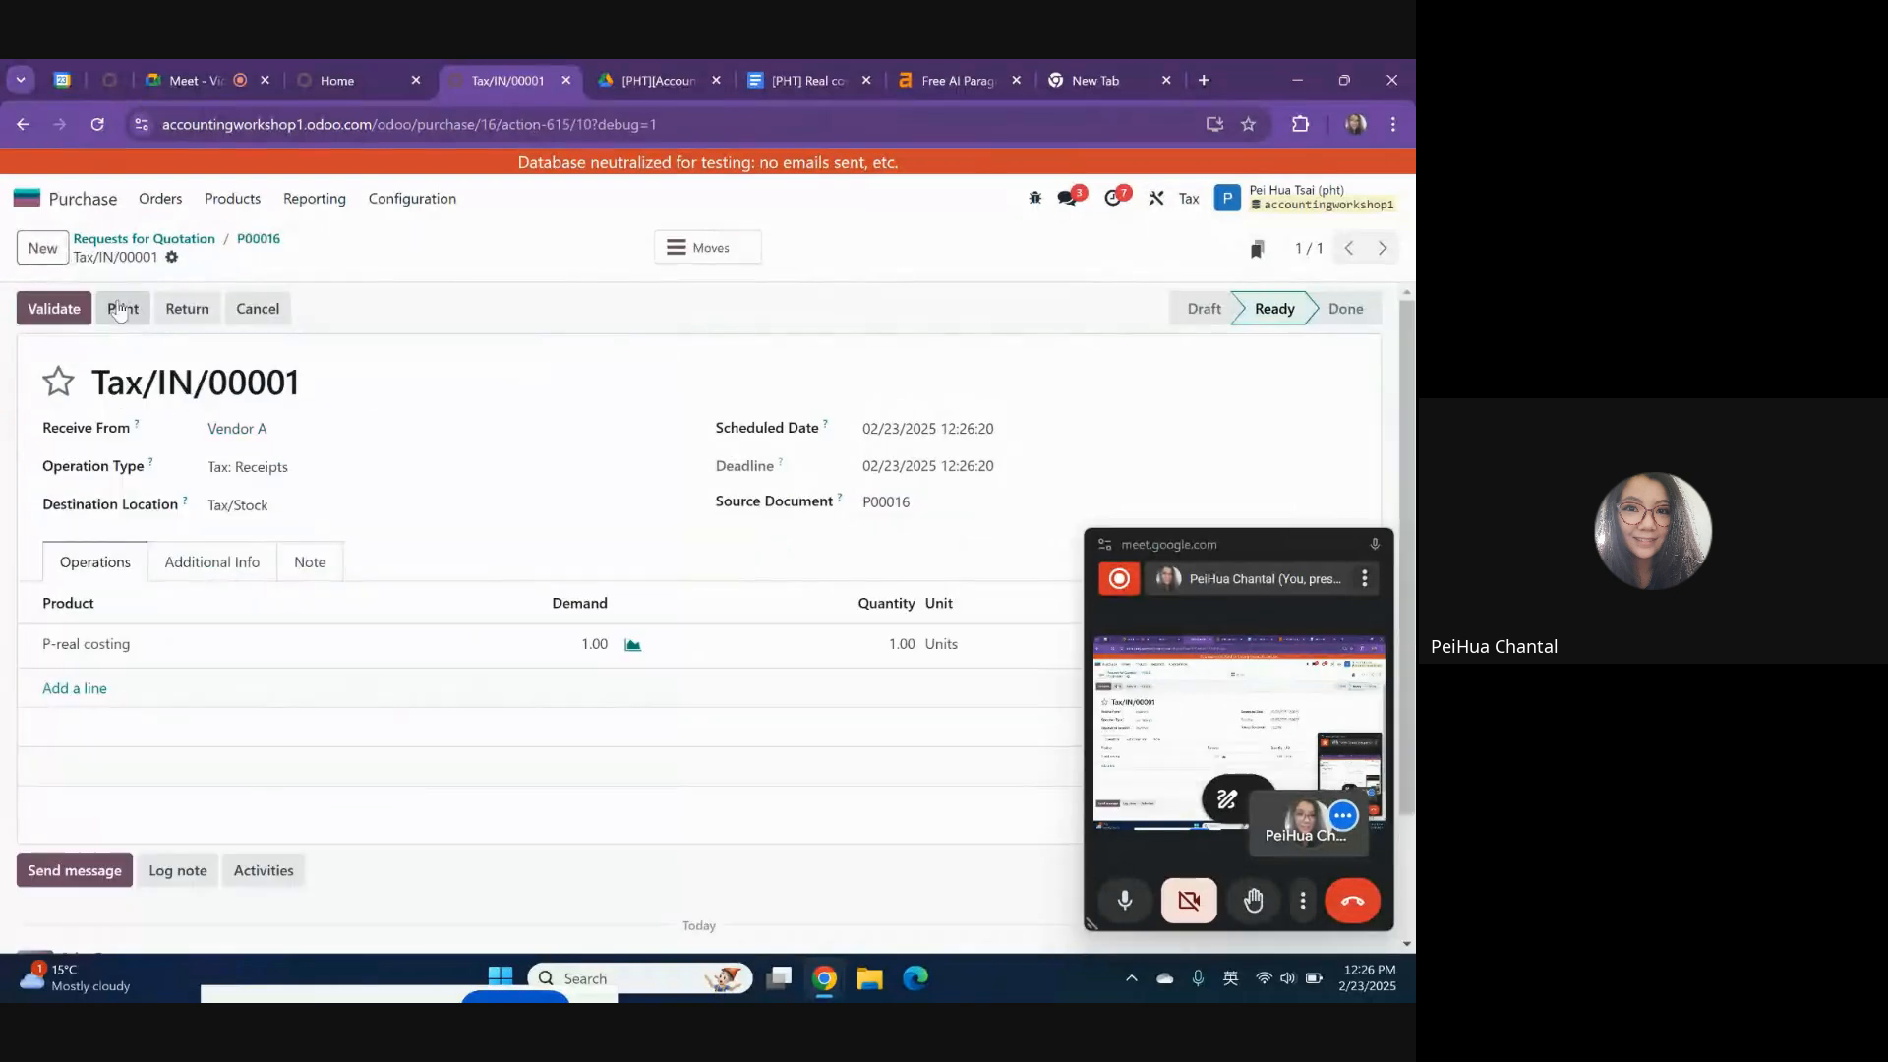
{"action": "left_click", "coordinate": [69, 310]}
{"action": "left_click", "coordinate": [187, 600]}
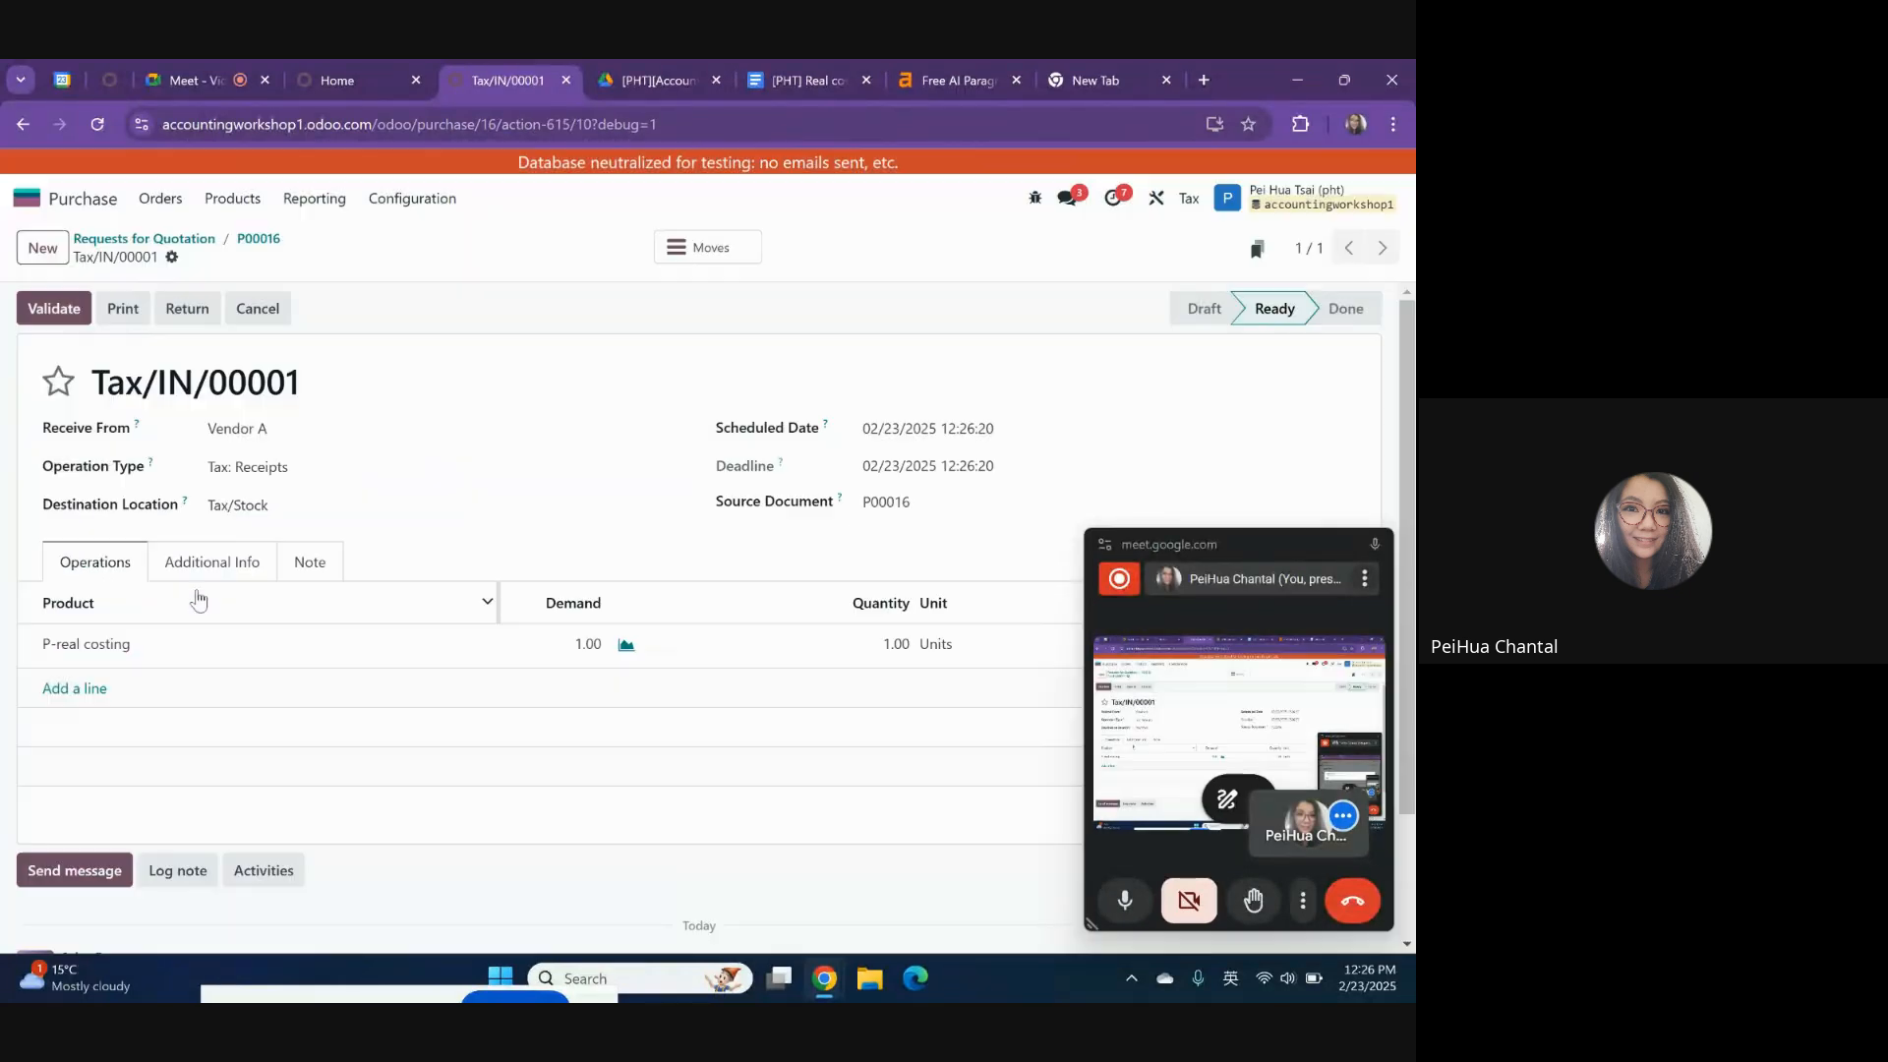
- Assign lot number lot1 to the received P-real costing unit and validate the receipt
{"action": "left_click_drag", "start_coordinate": [1230, 546], "coordinate": [797, 560]}
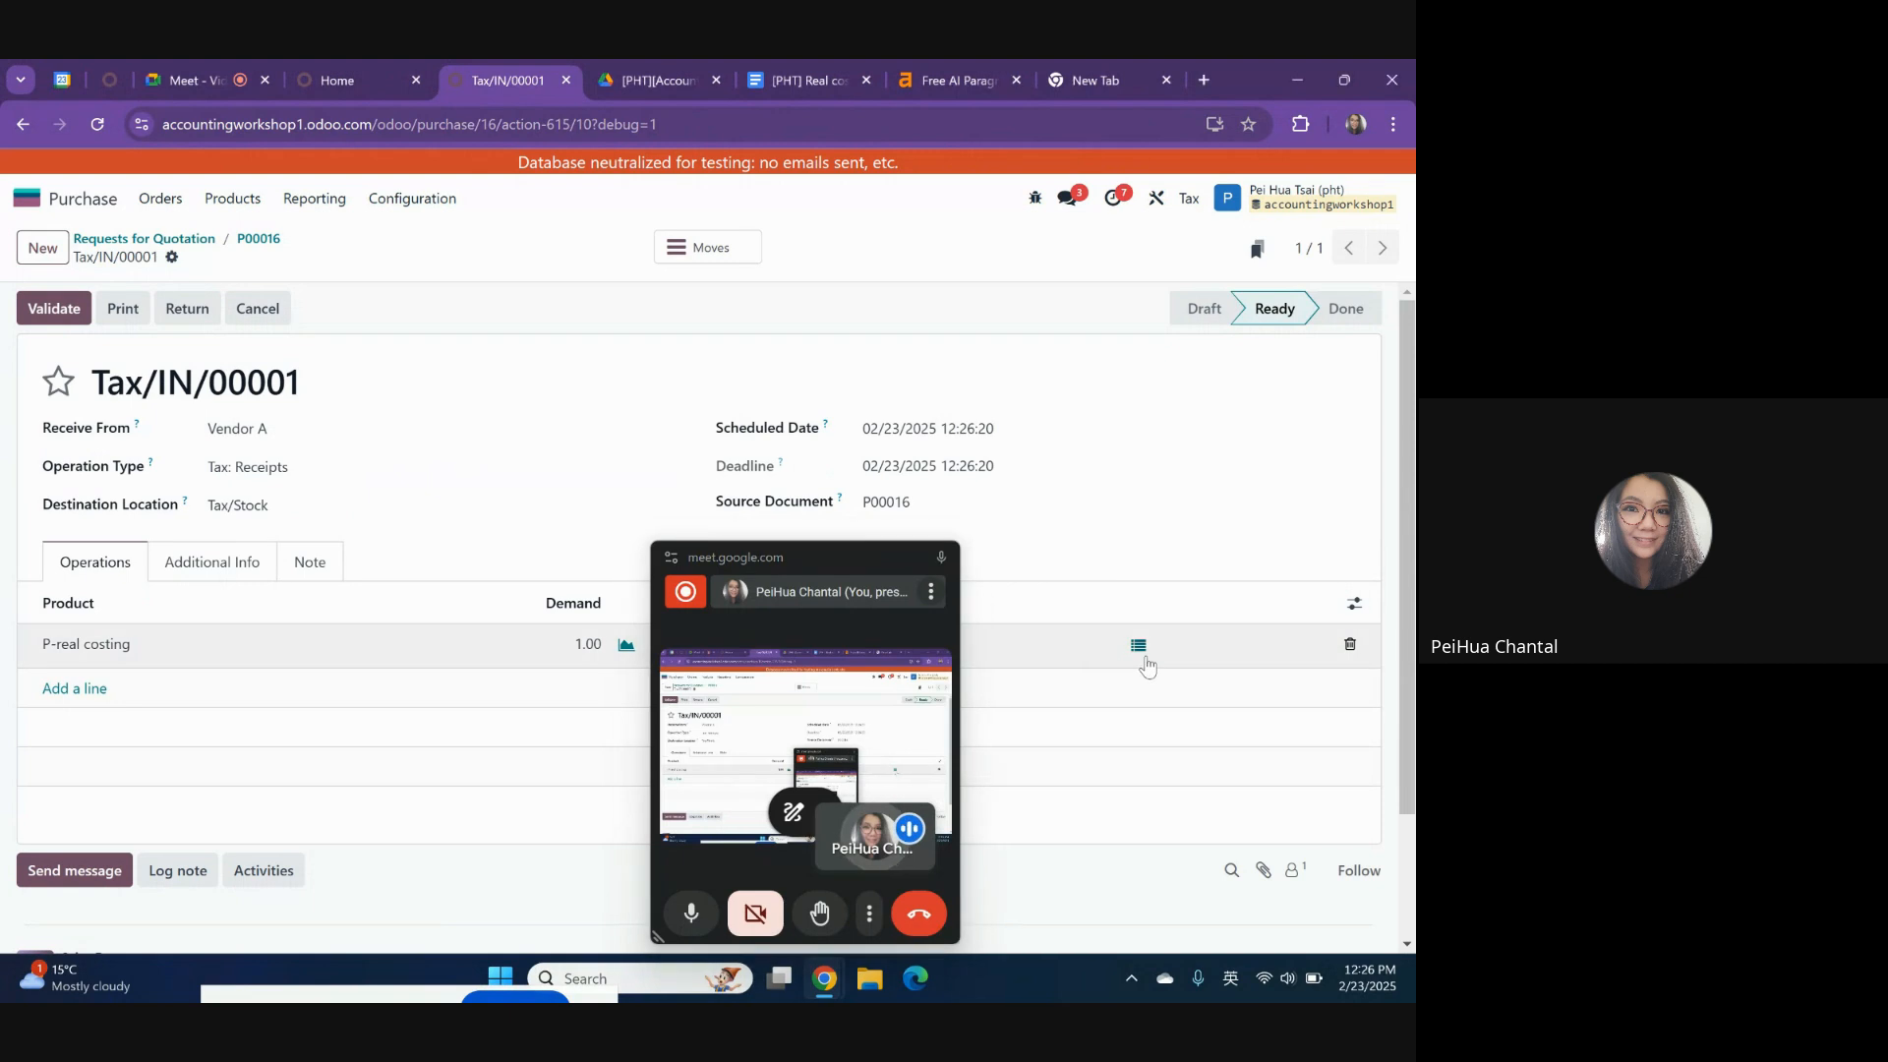
{"action": "left_click", "coordinate": [1138, 644]}
{"action": "left_click", "coordinate": [272, 541]}
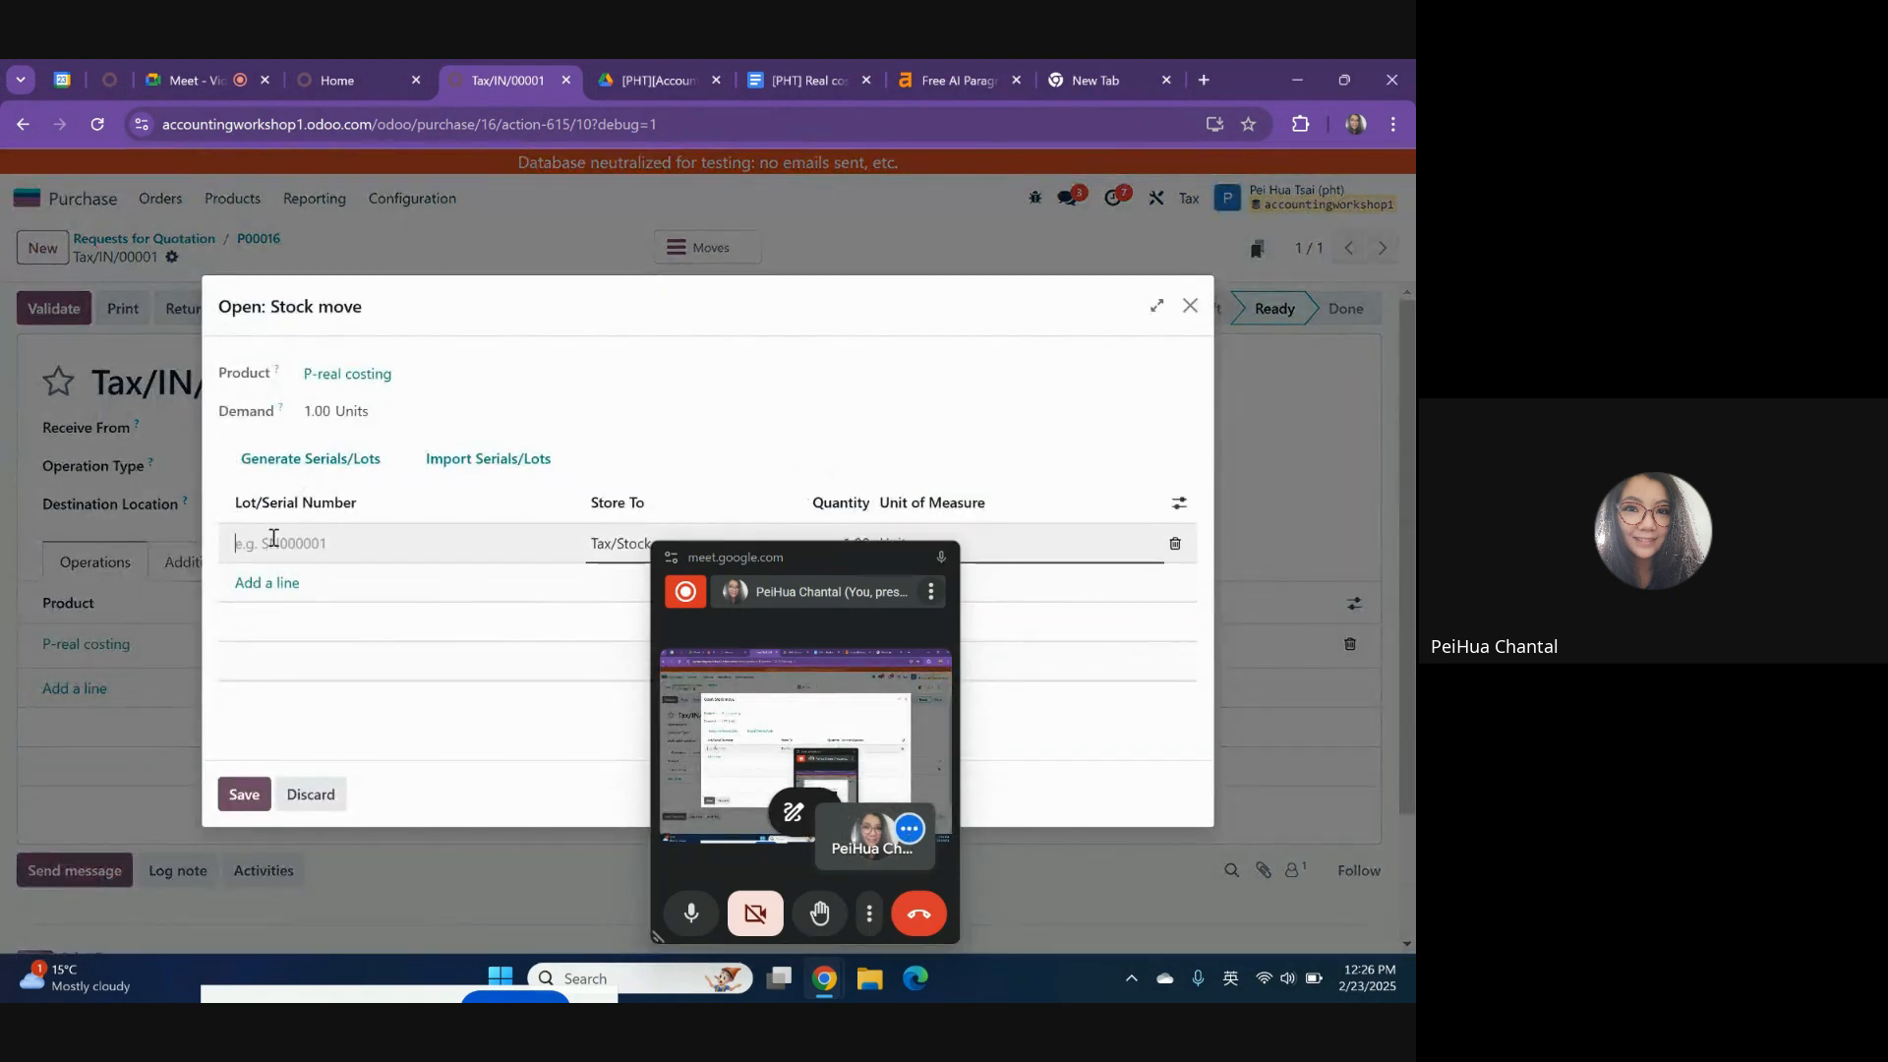
{"action": "type", "text": "loy1"}
{"action": "left_click", "coordinate": [244, 793]}
{"action": "left_click_drag", "start_coordinate": [852, 570], "coordinate": [1338, 777]}
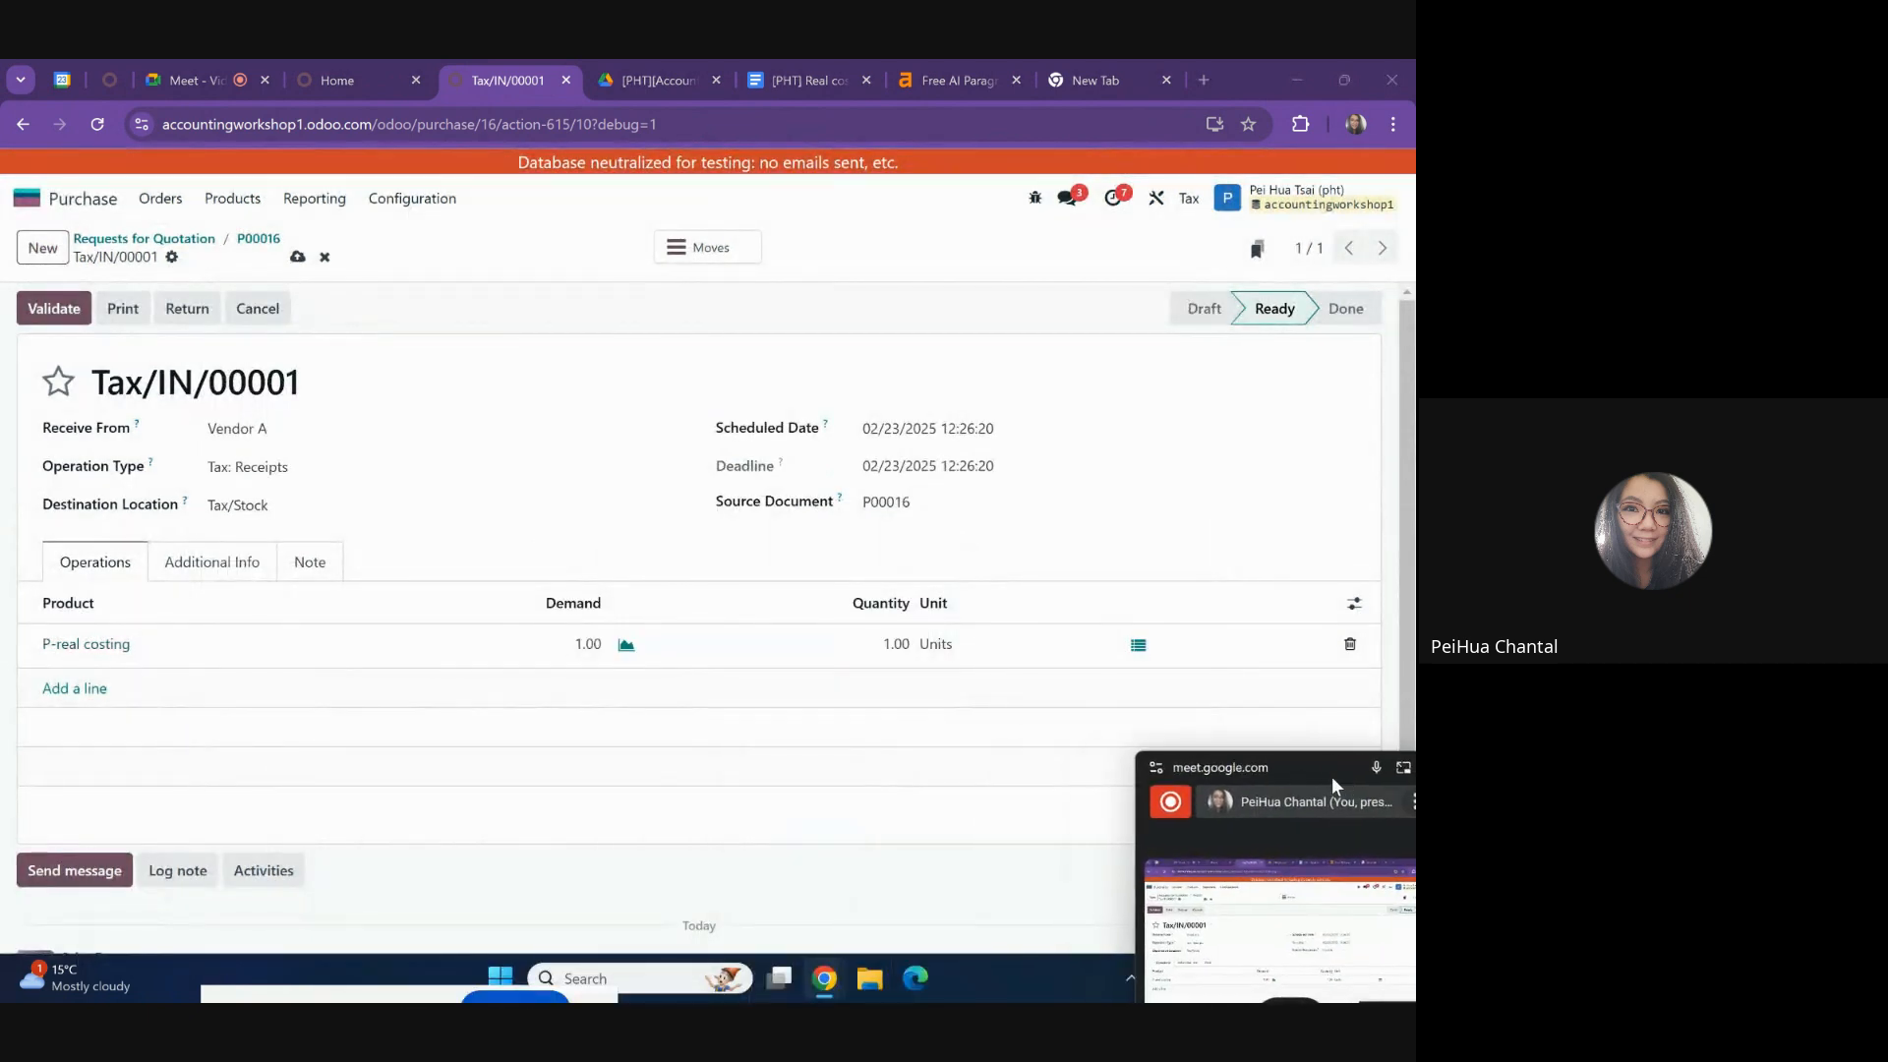
{"action": "left_click", "coordinate": [71, 311]}
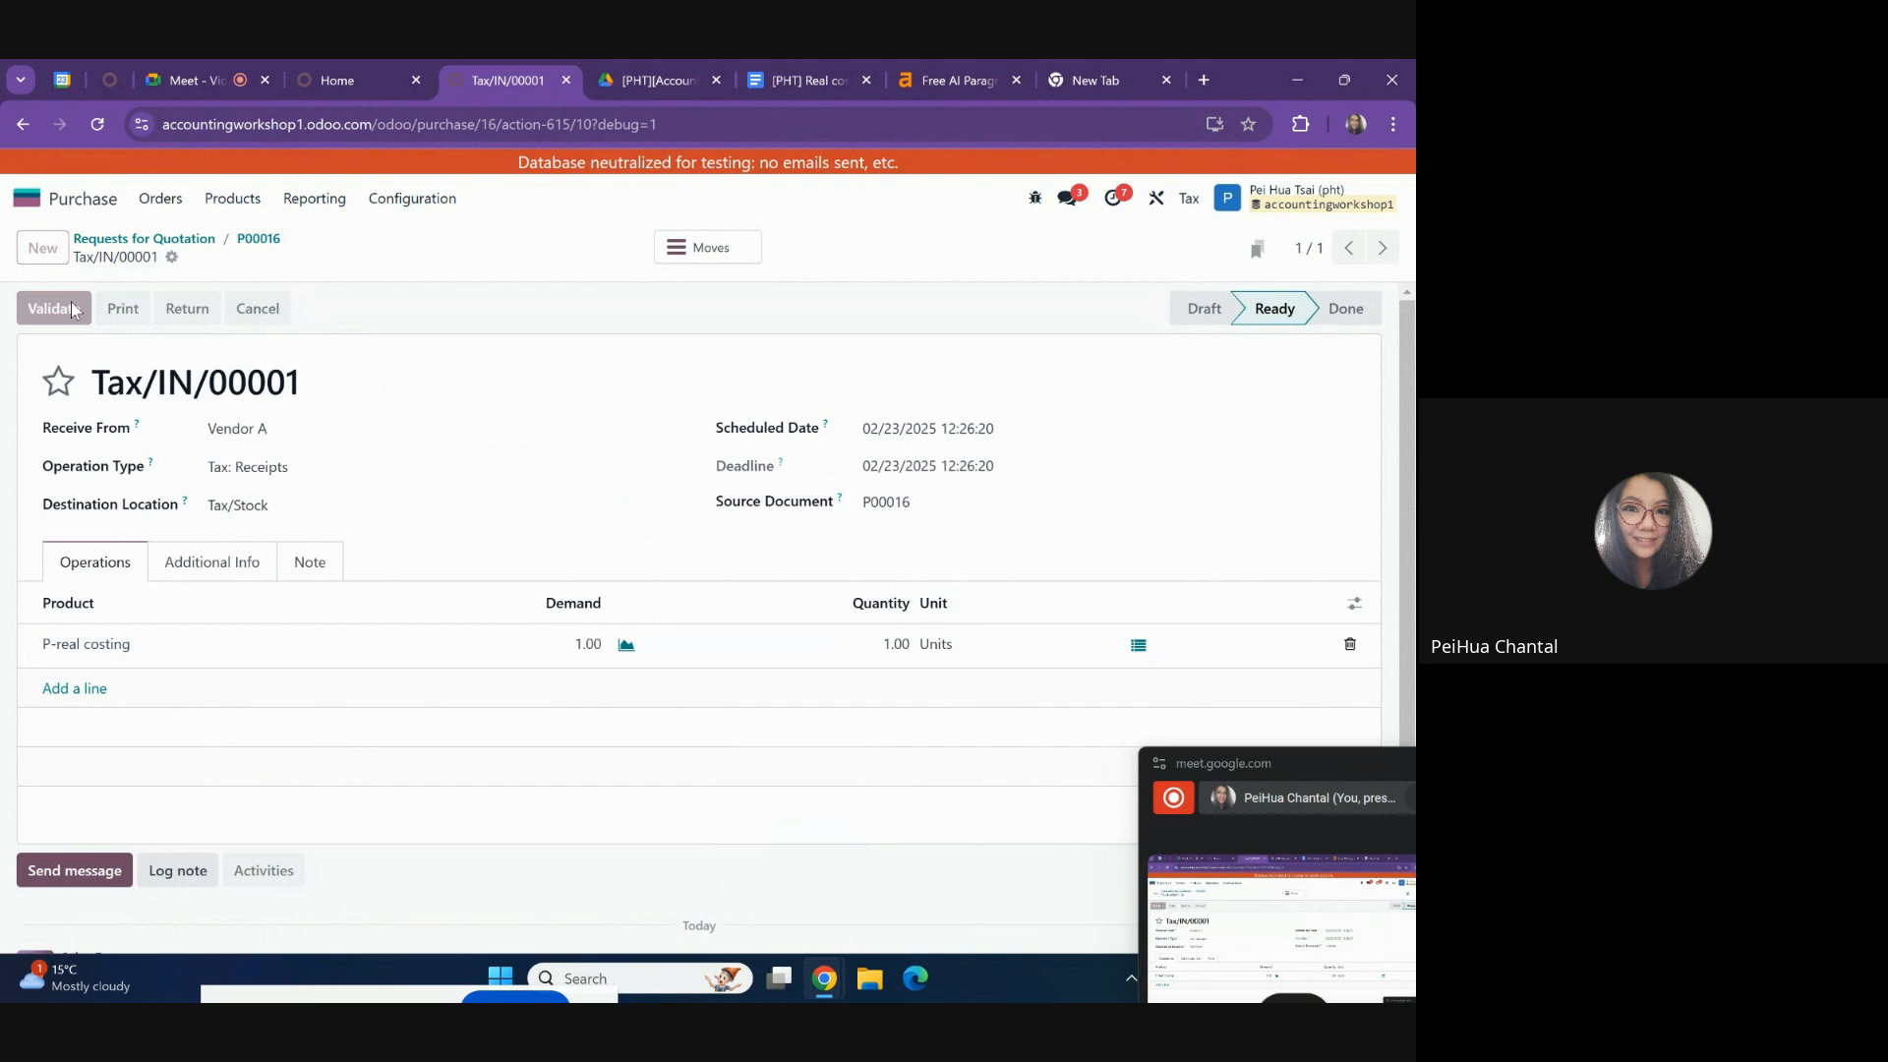
- Check P-real costing's cost on its product form, and inspect the receipt's stock valuation line with its journal entry
{"action": "left_click", "coordinate": [90, 651]}
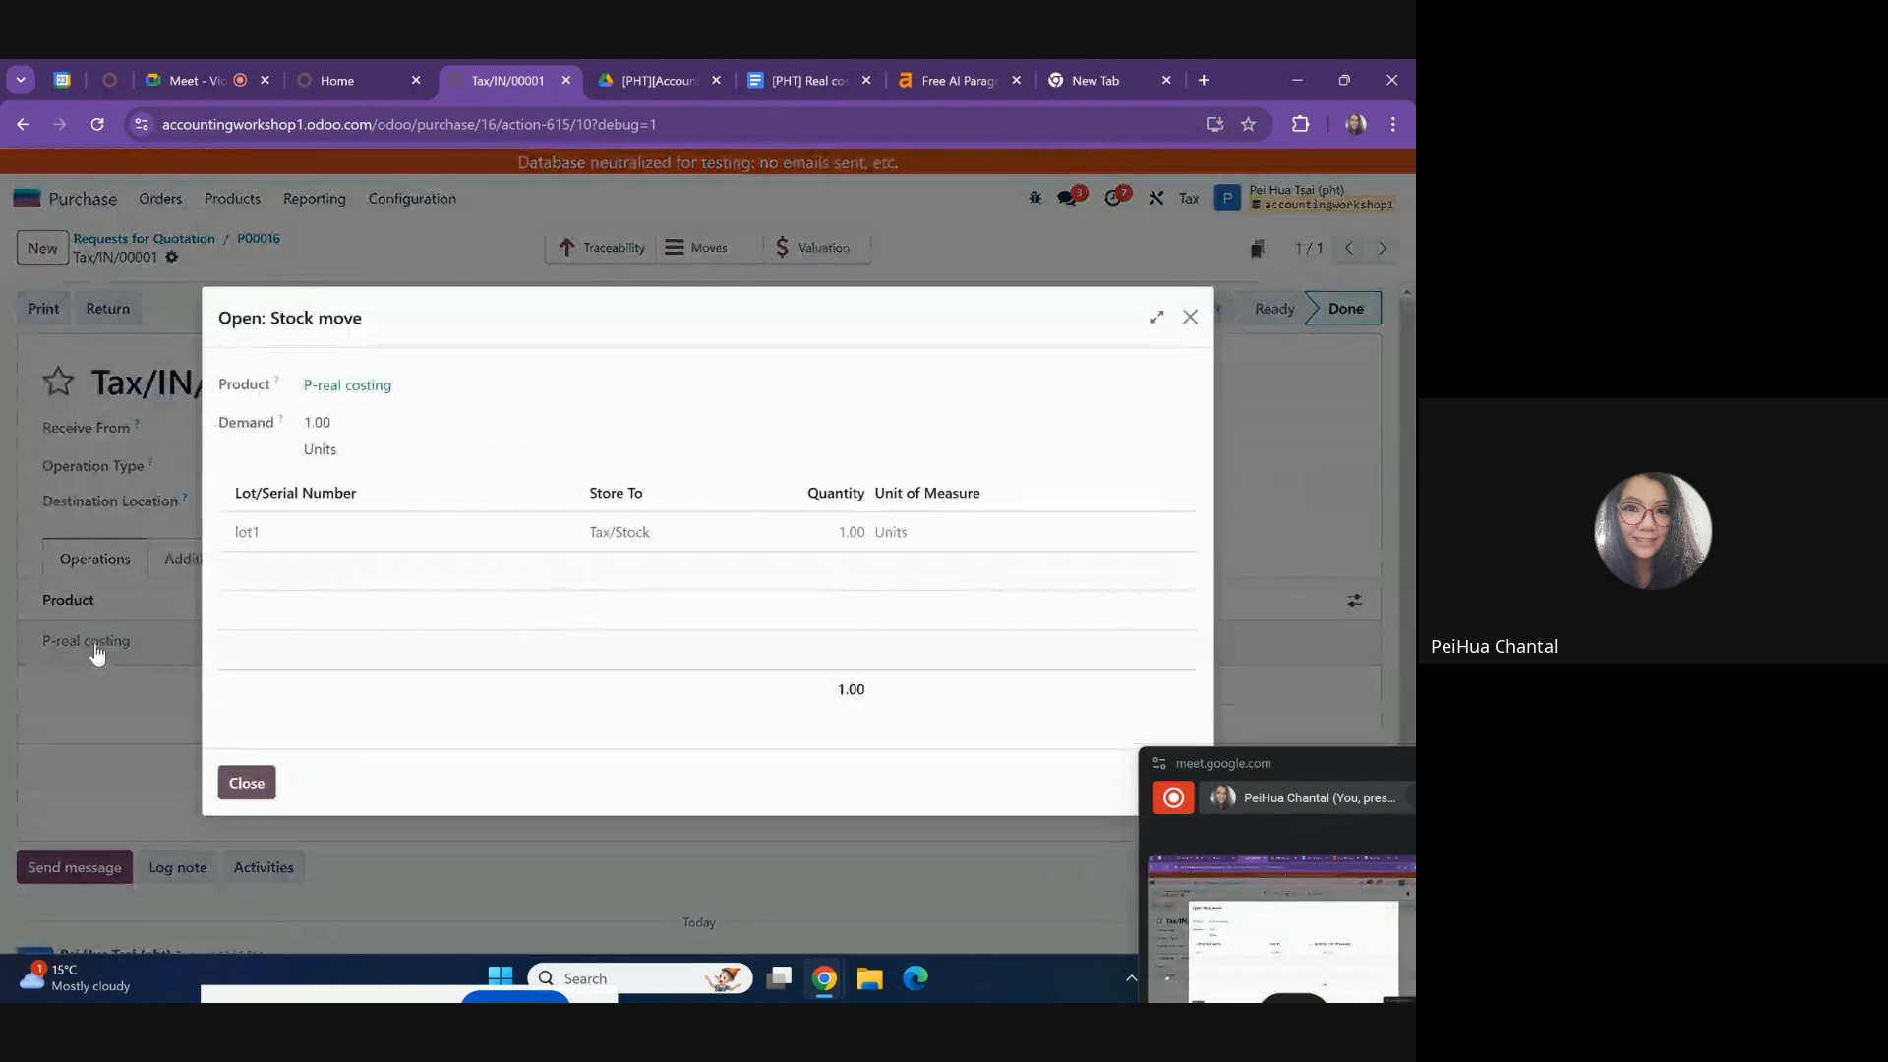
{"action": "left_click", "coordinate": [380, 390]}
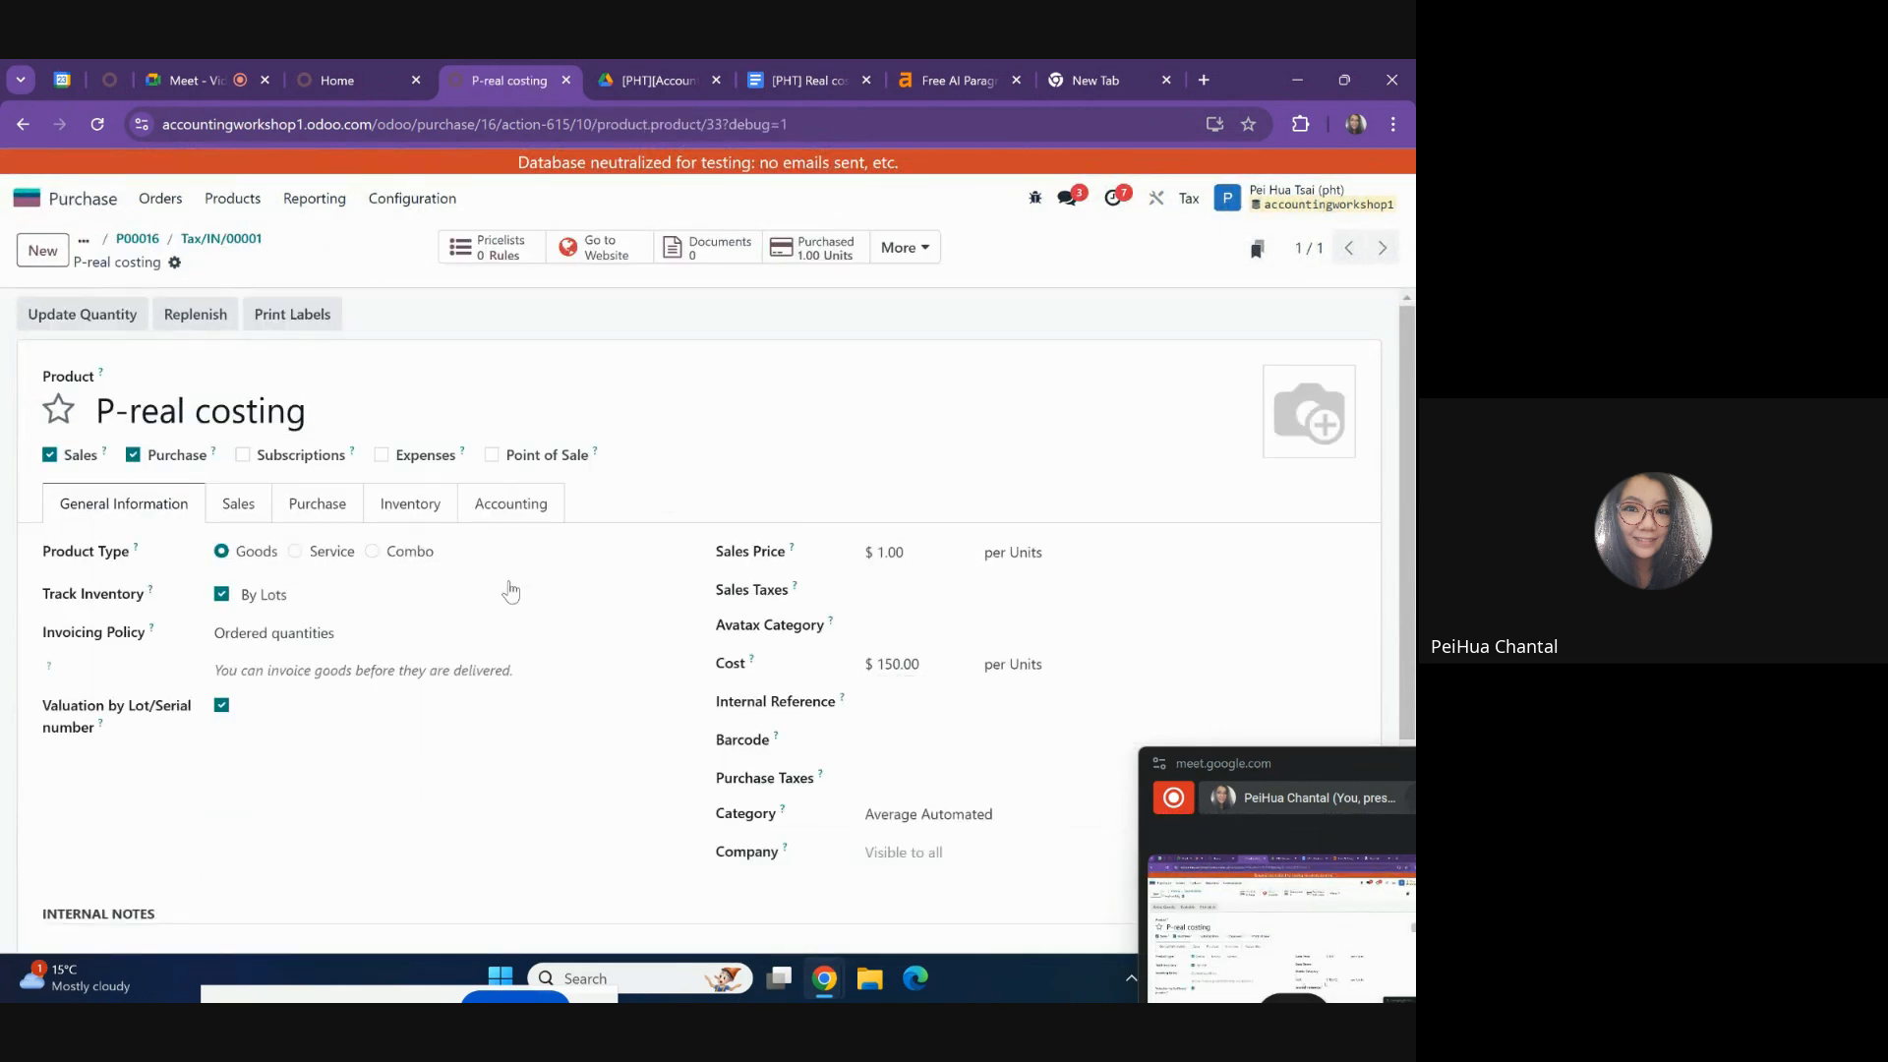
{"action": "left_click", "coordinate": [27, 198]}
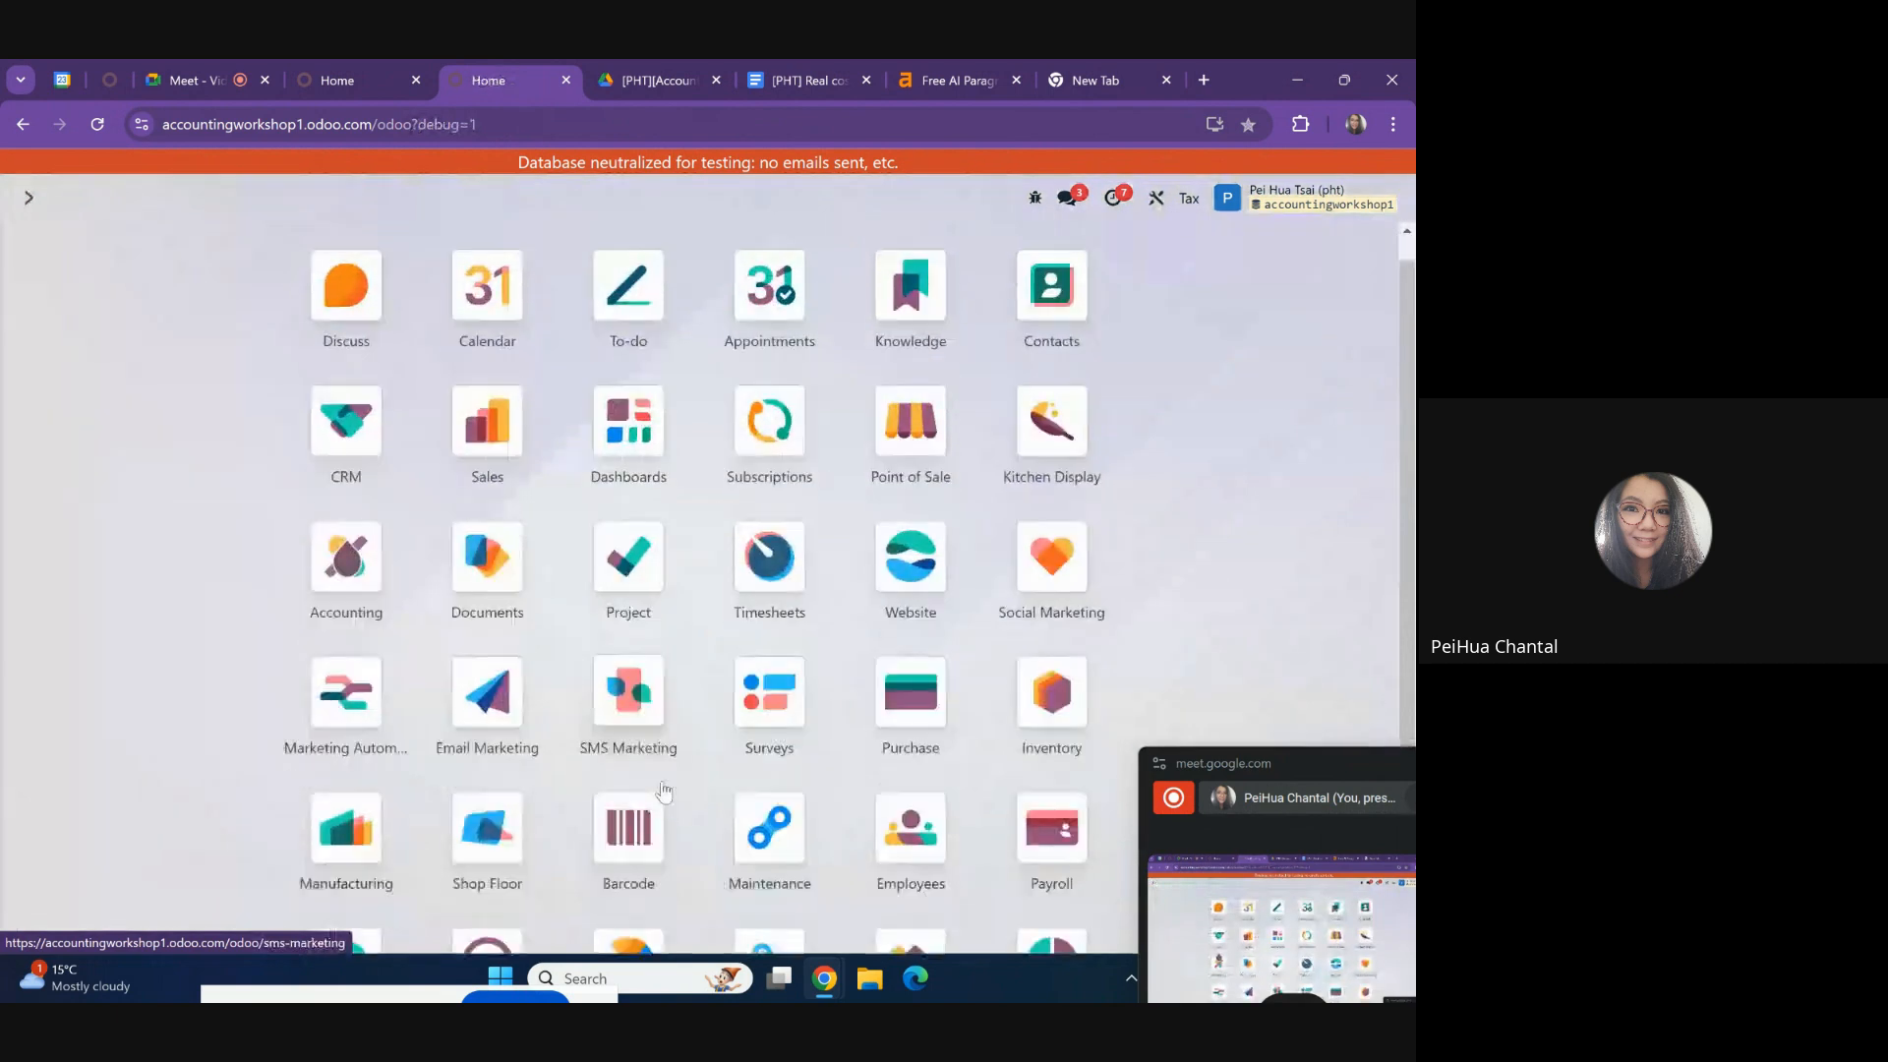
{"action": "scroll", "coordinate": [664, 792], "scroll_direction": "down", "scroll_amount": 2}
{"action": "left_click", "coordinate": [1047, 535]}
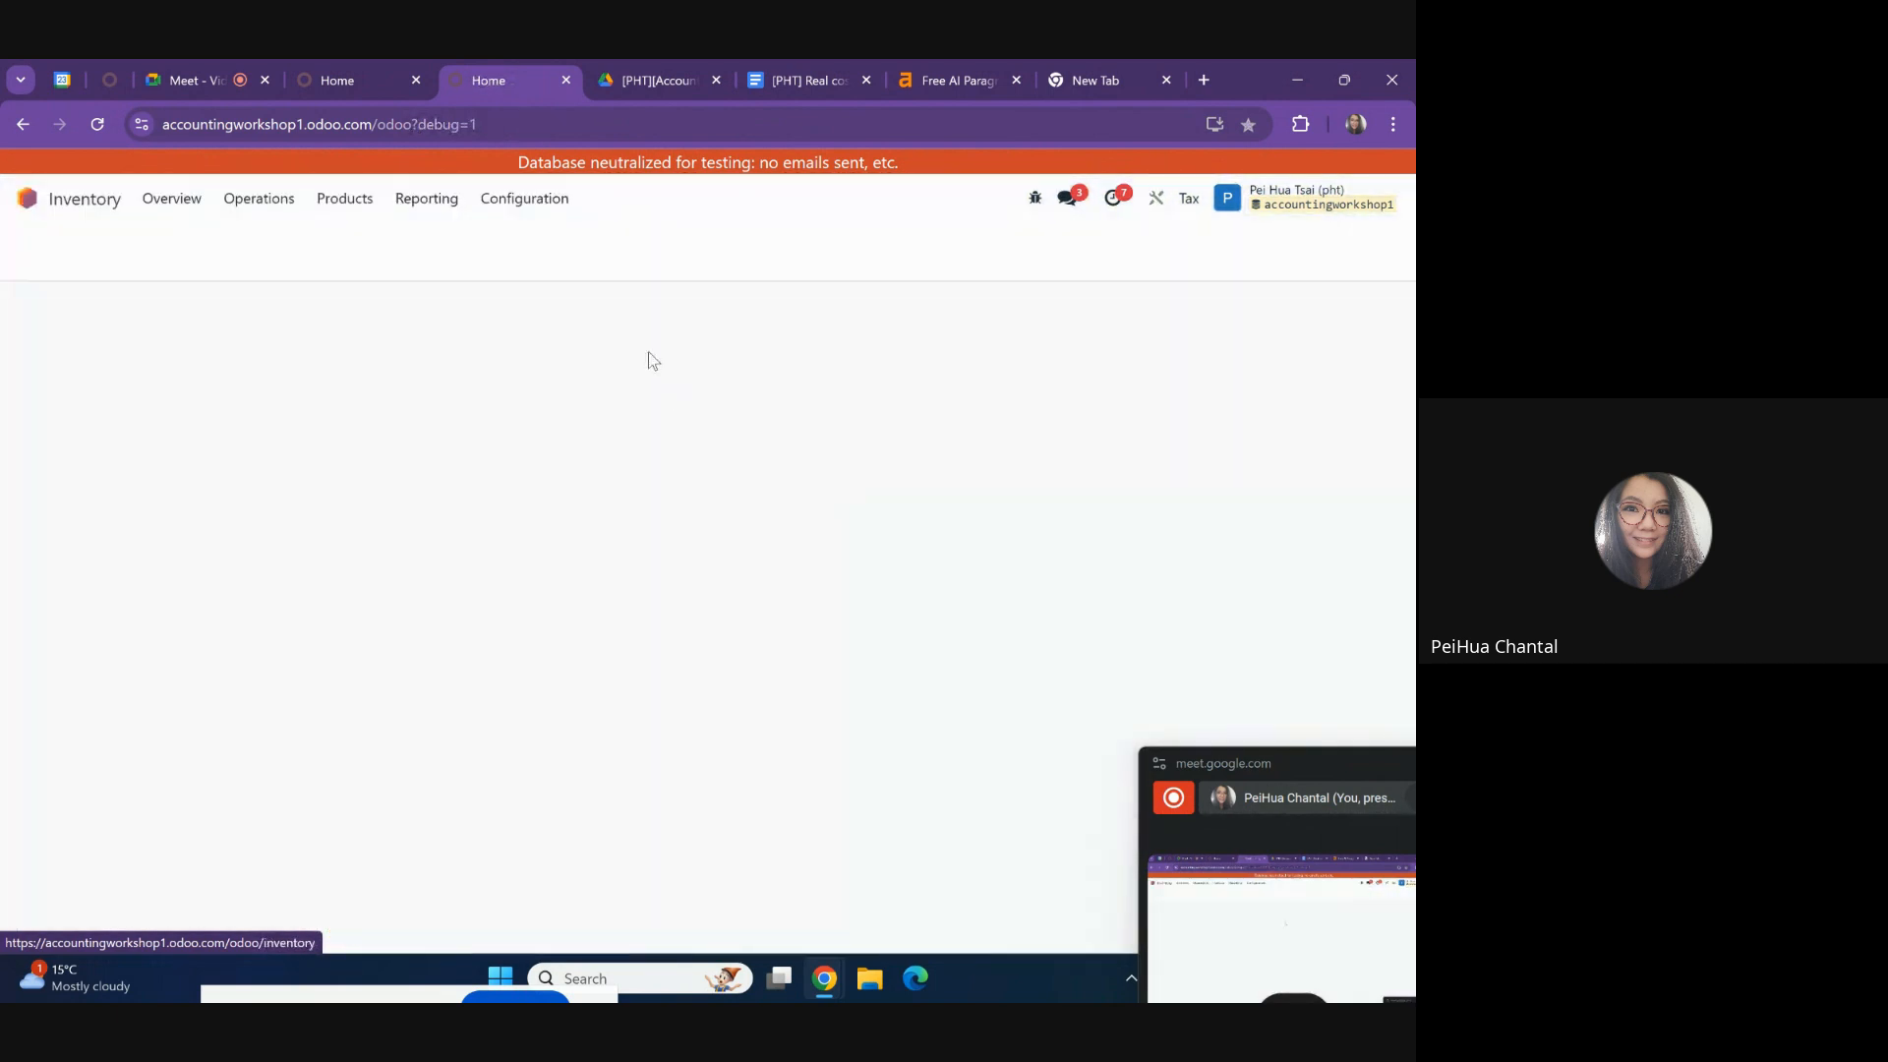
{"action": "left_click", "coordinate": [443, 201]}
{"action": "left_click", "coordinate": [460, 352]}
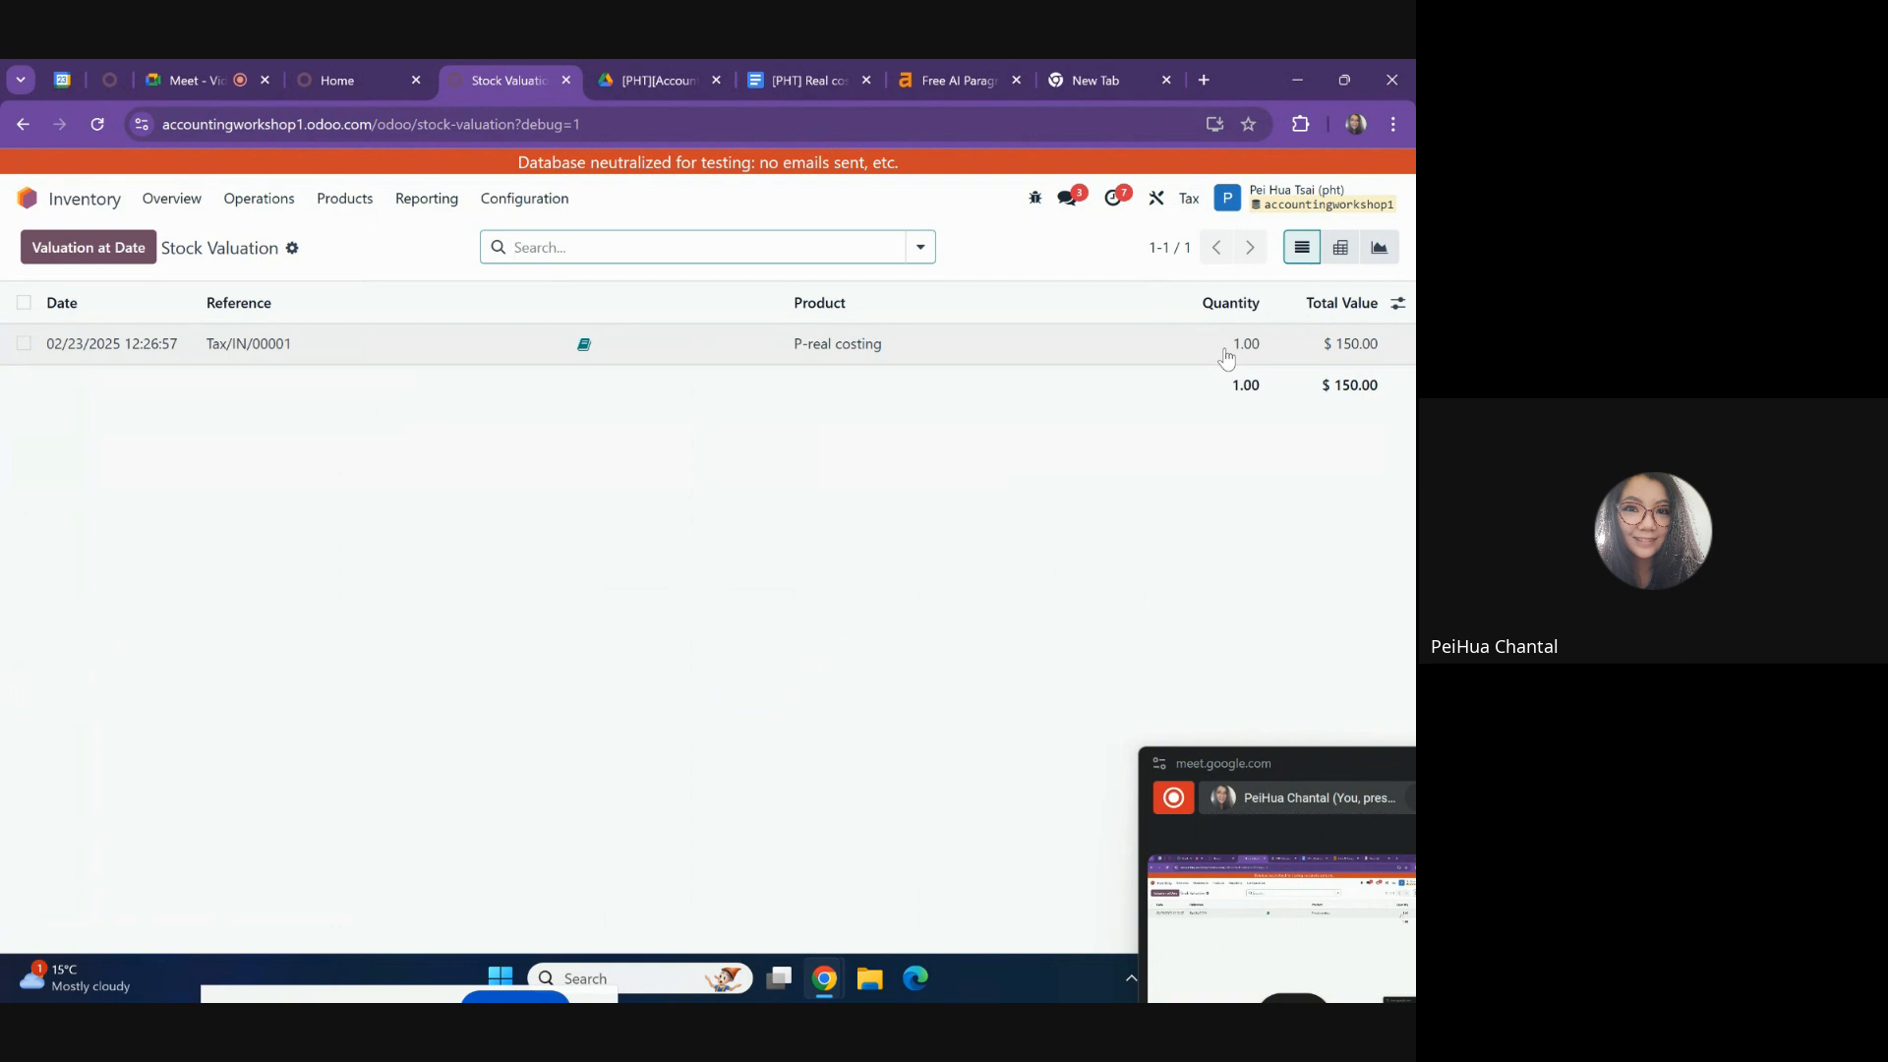
{"action": "left_click", "coordinate": [584, 345]}
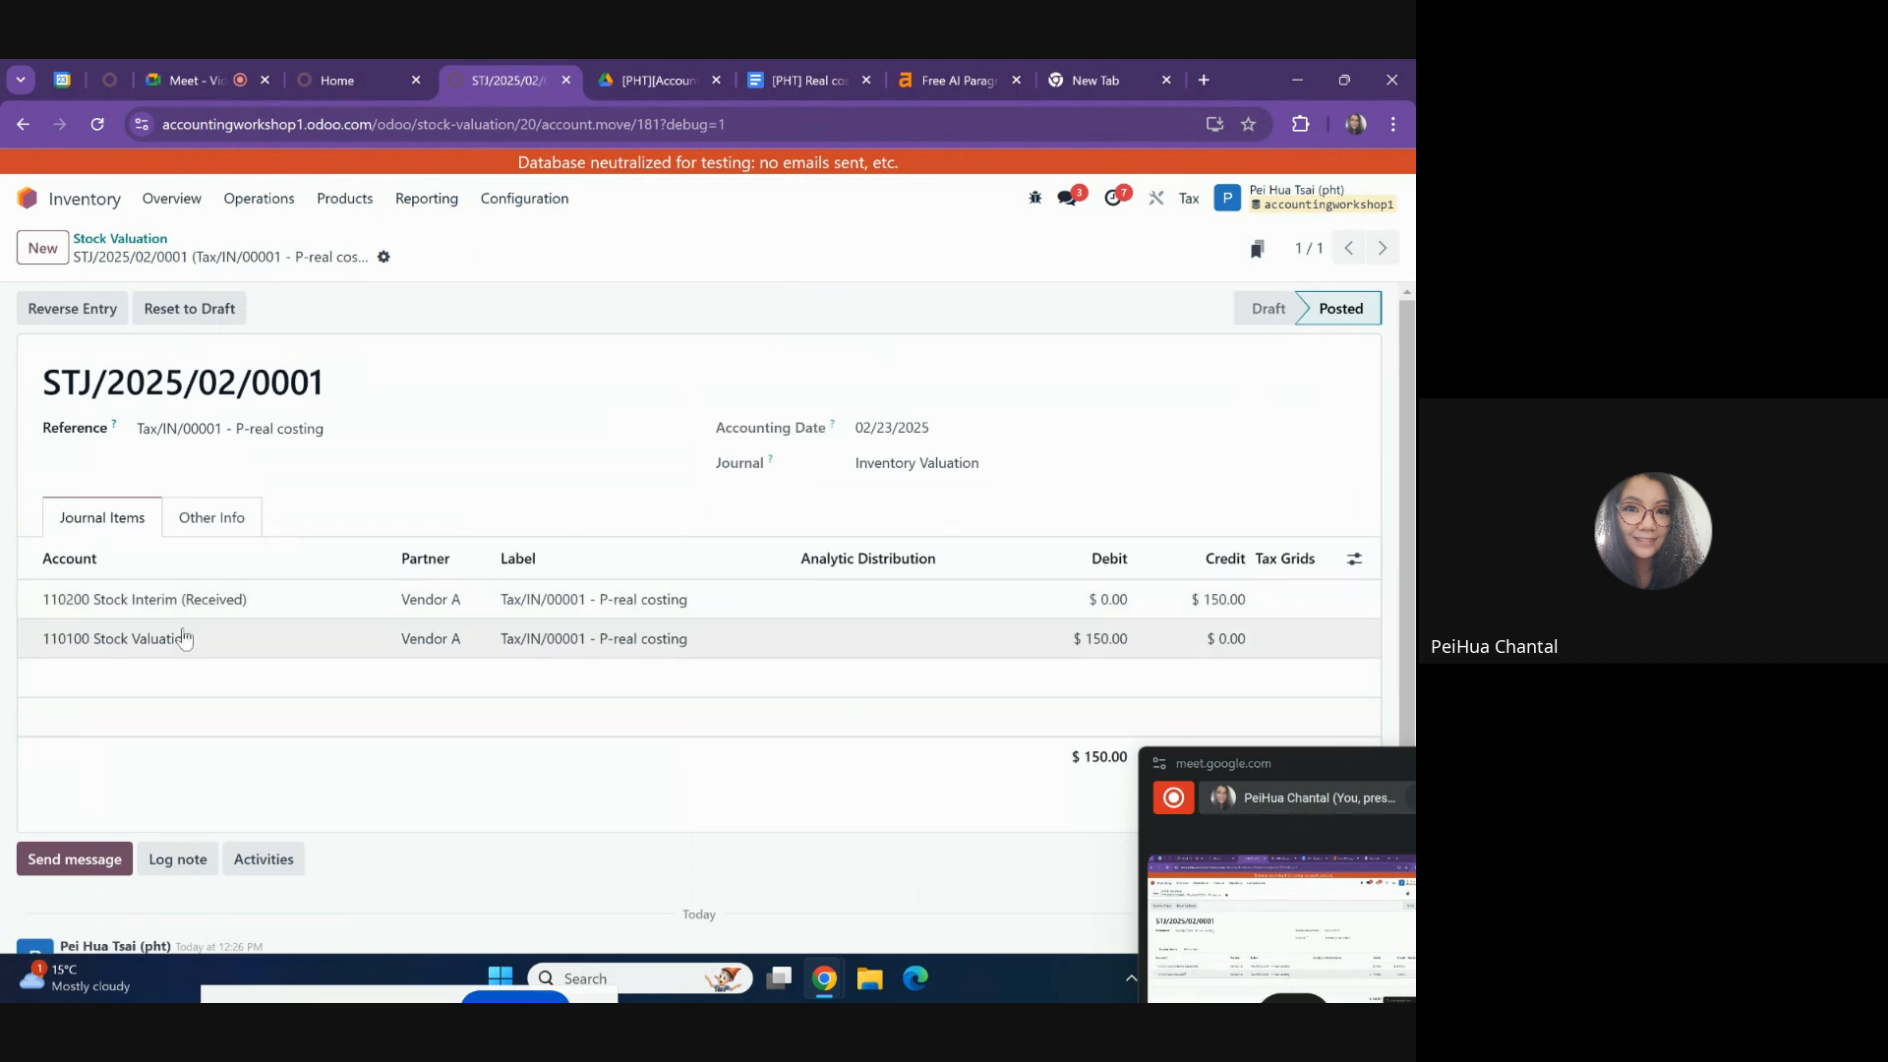
{"action": "left_click", "coordinate": [126, 238]}
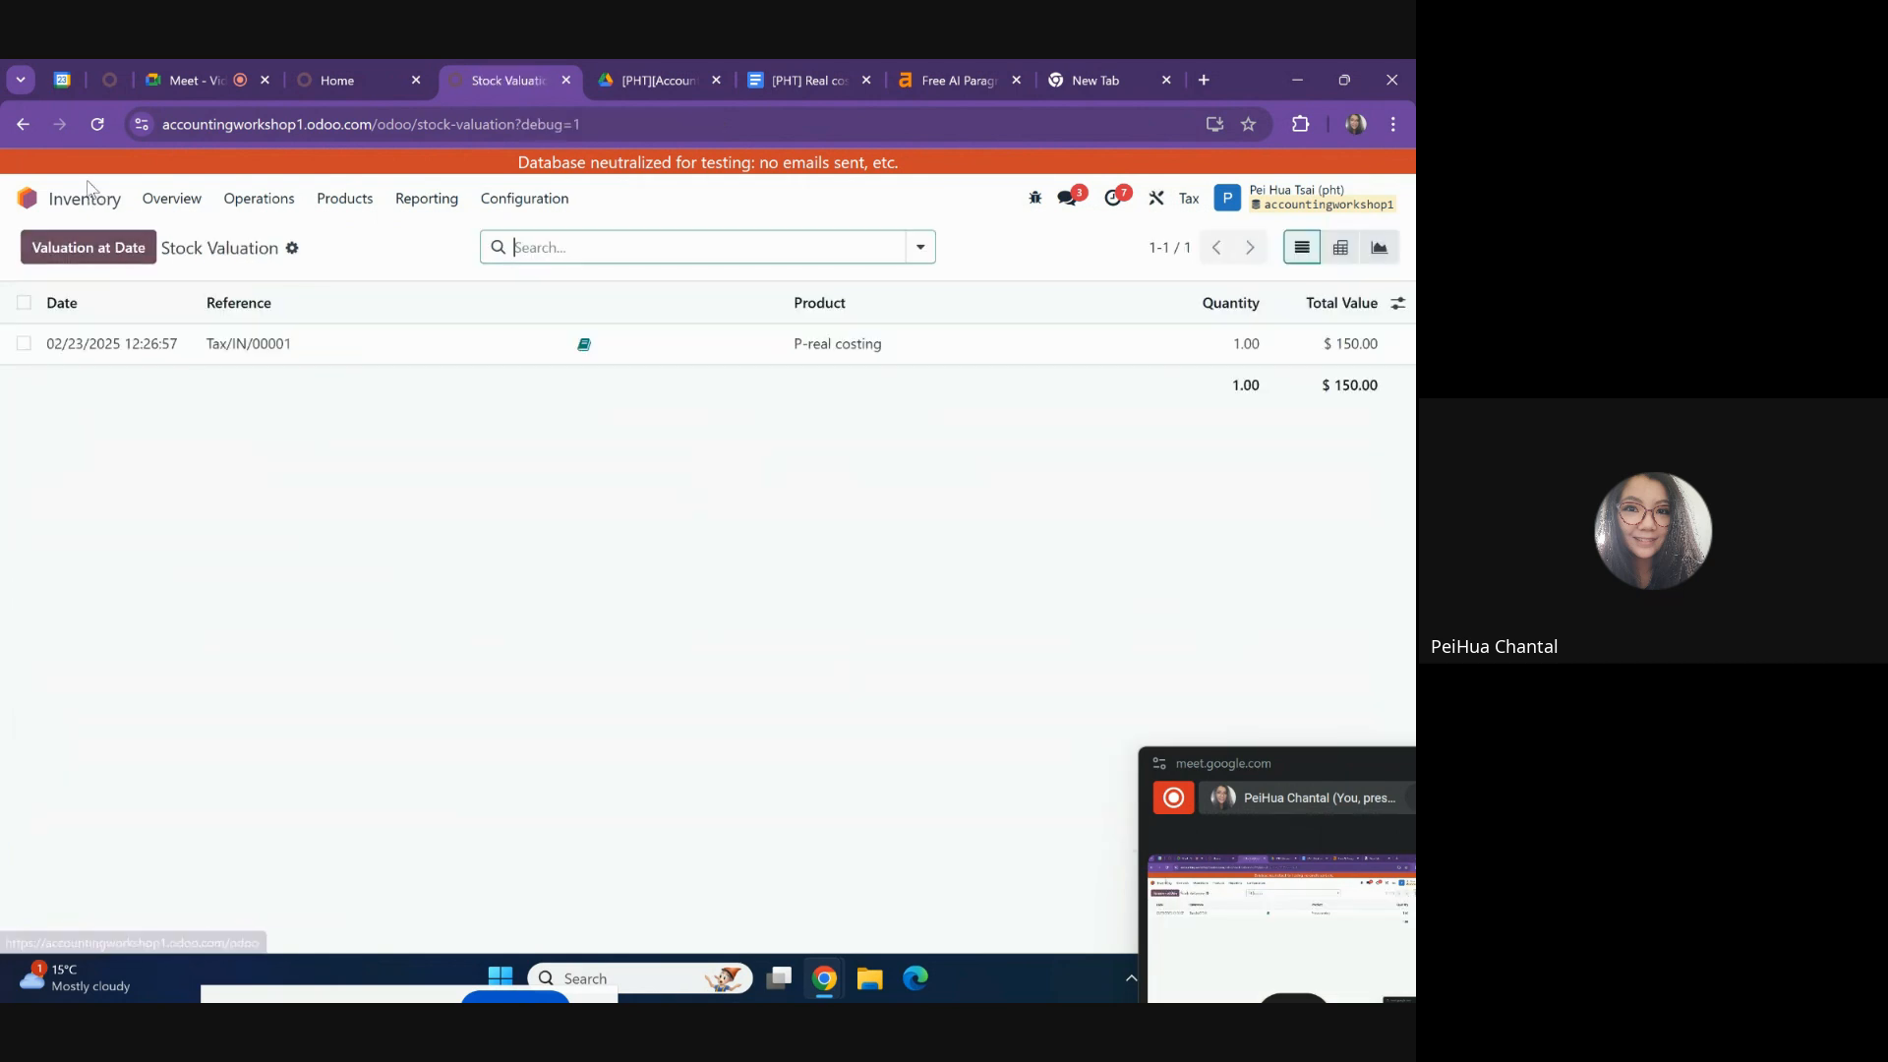
- Create the vendor bill for purchase order P00016 with bill date 02/11/2025 and confirm it
{"action": "left_click", "coordinate": [27, 198]}
{"action": "type", "text": "purc"}
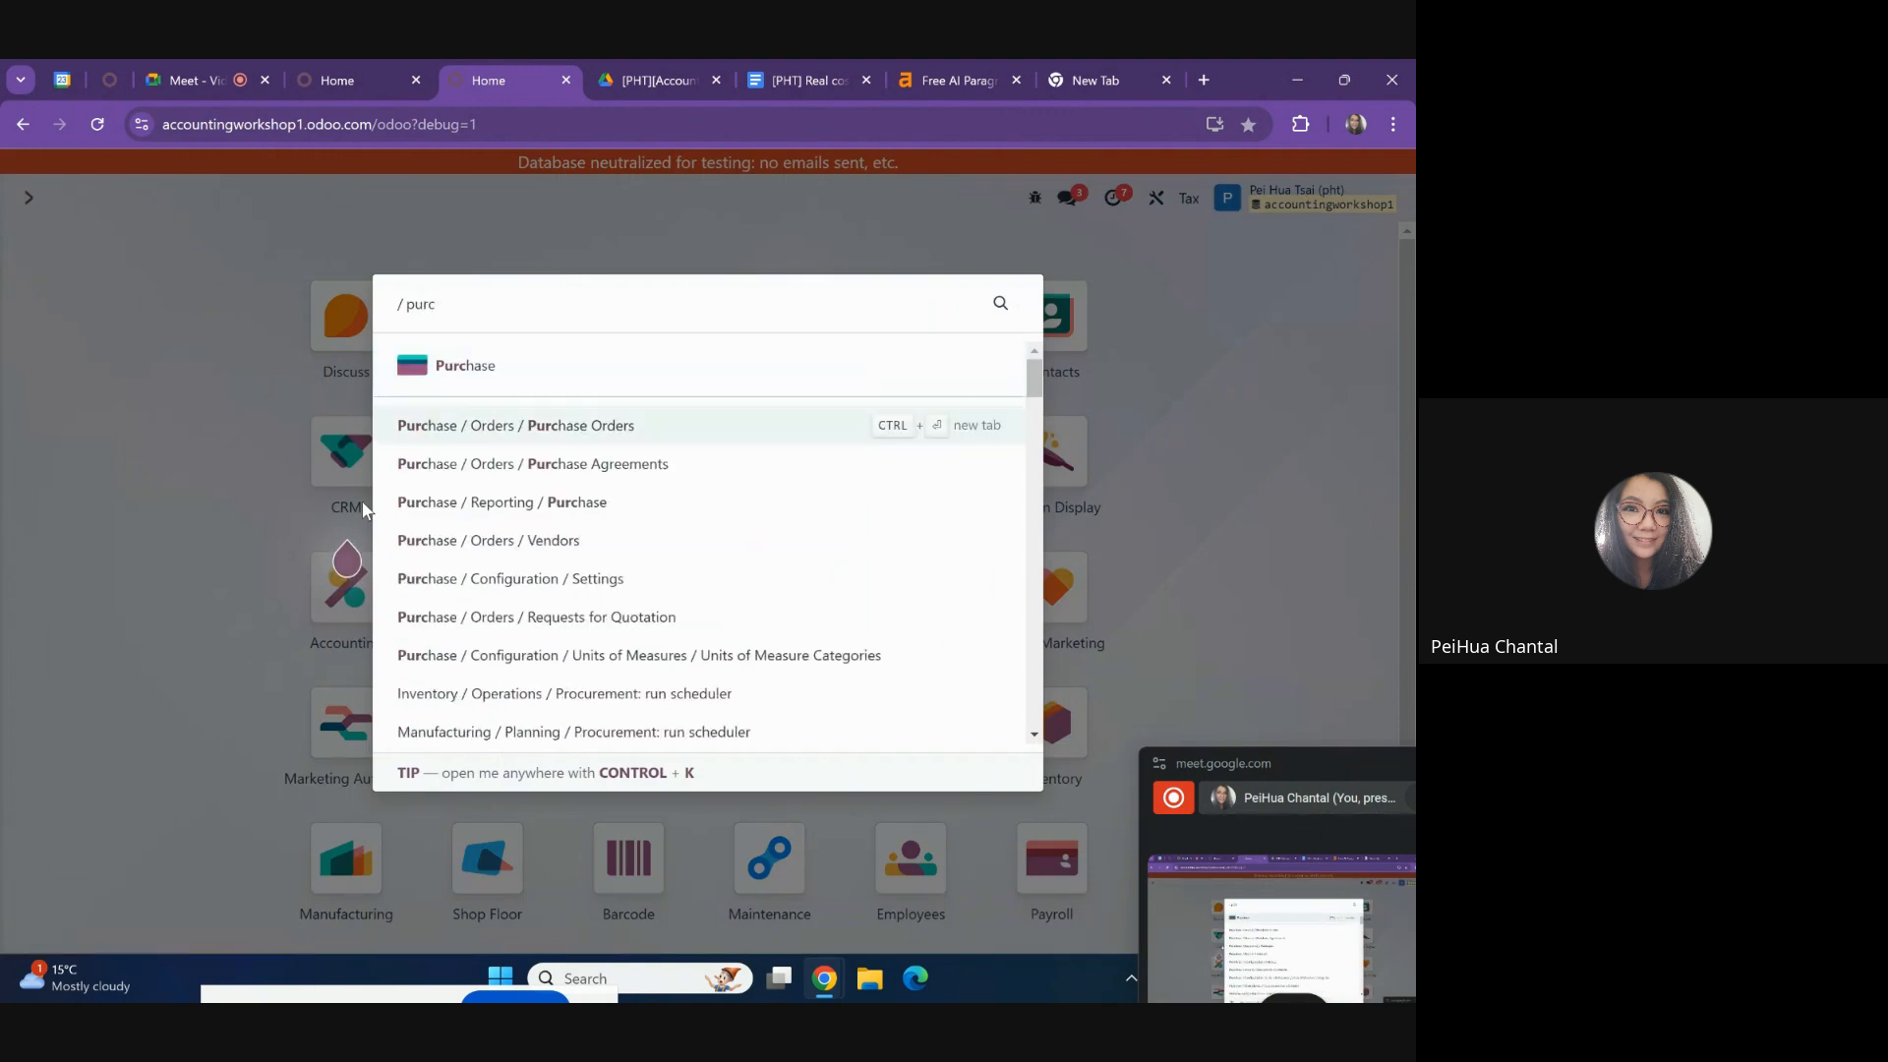
{"action": "key", "text": "Return"}
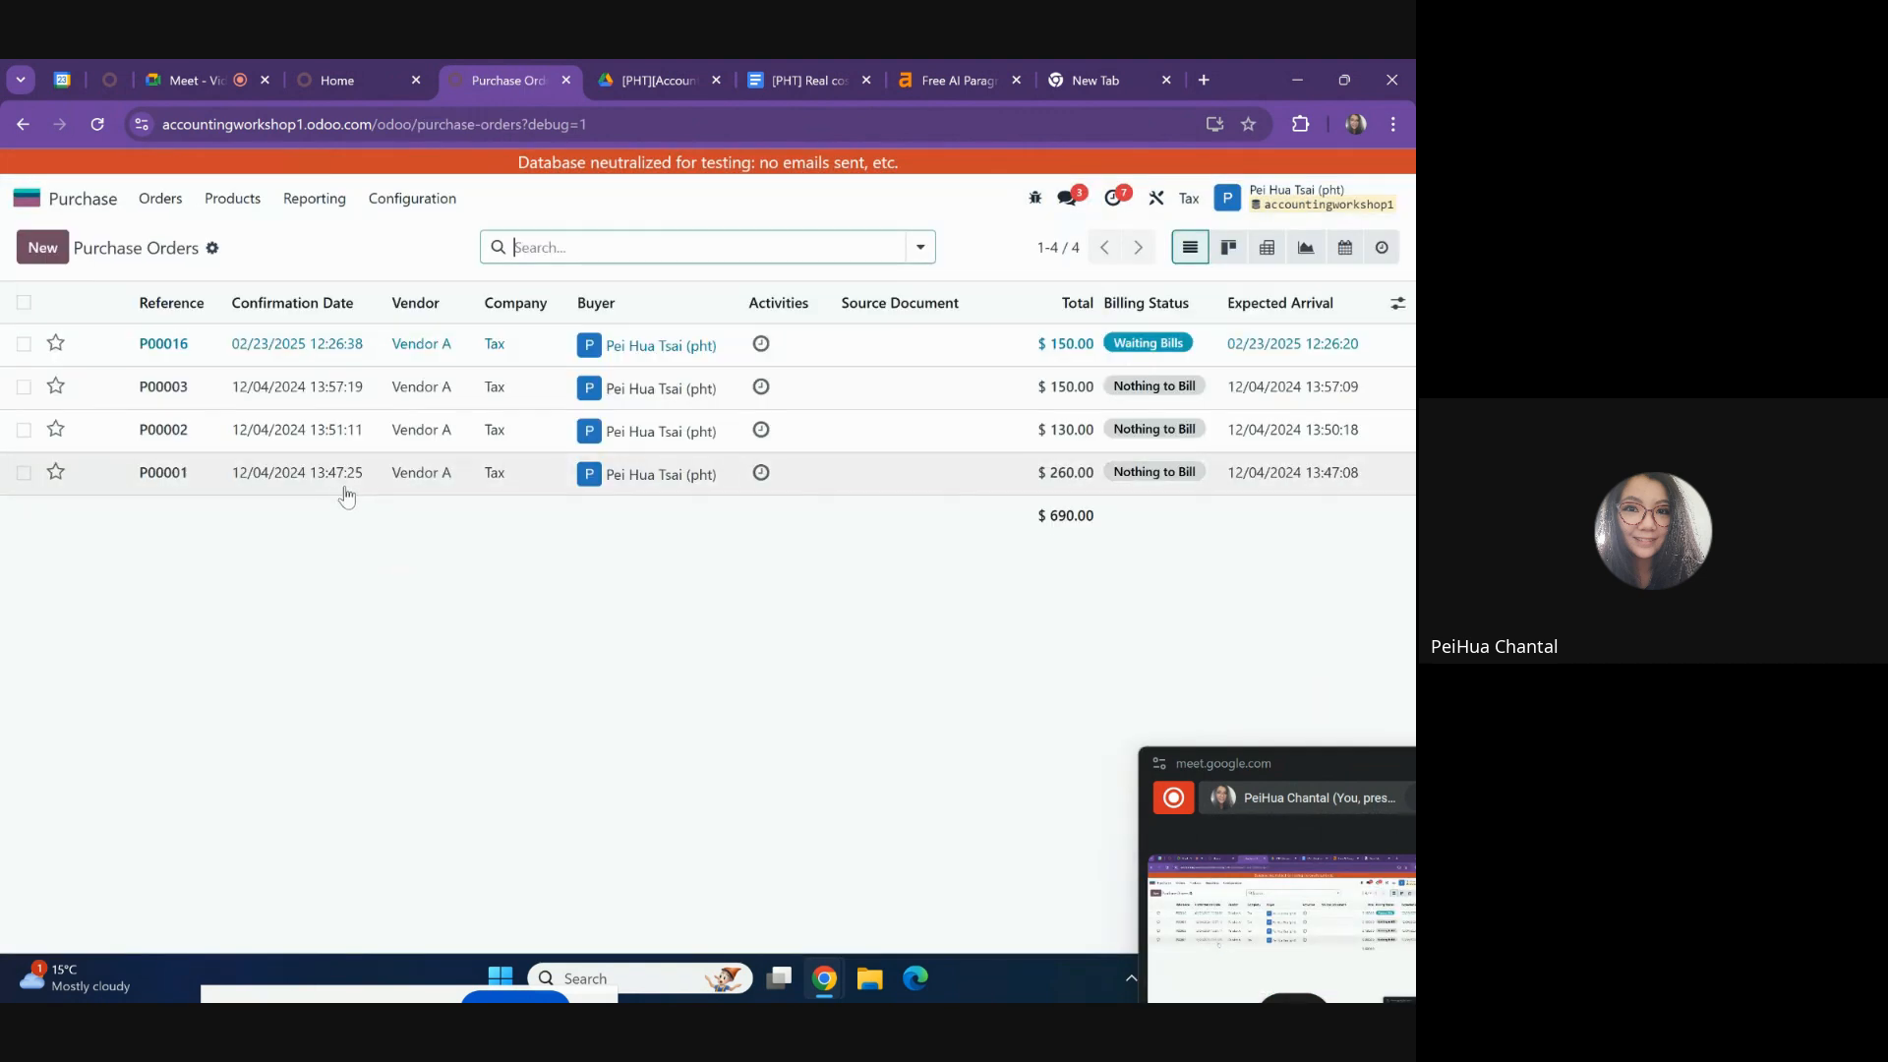
{"action": "left_click", "coordinate": [342, 354]}
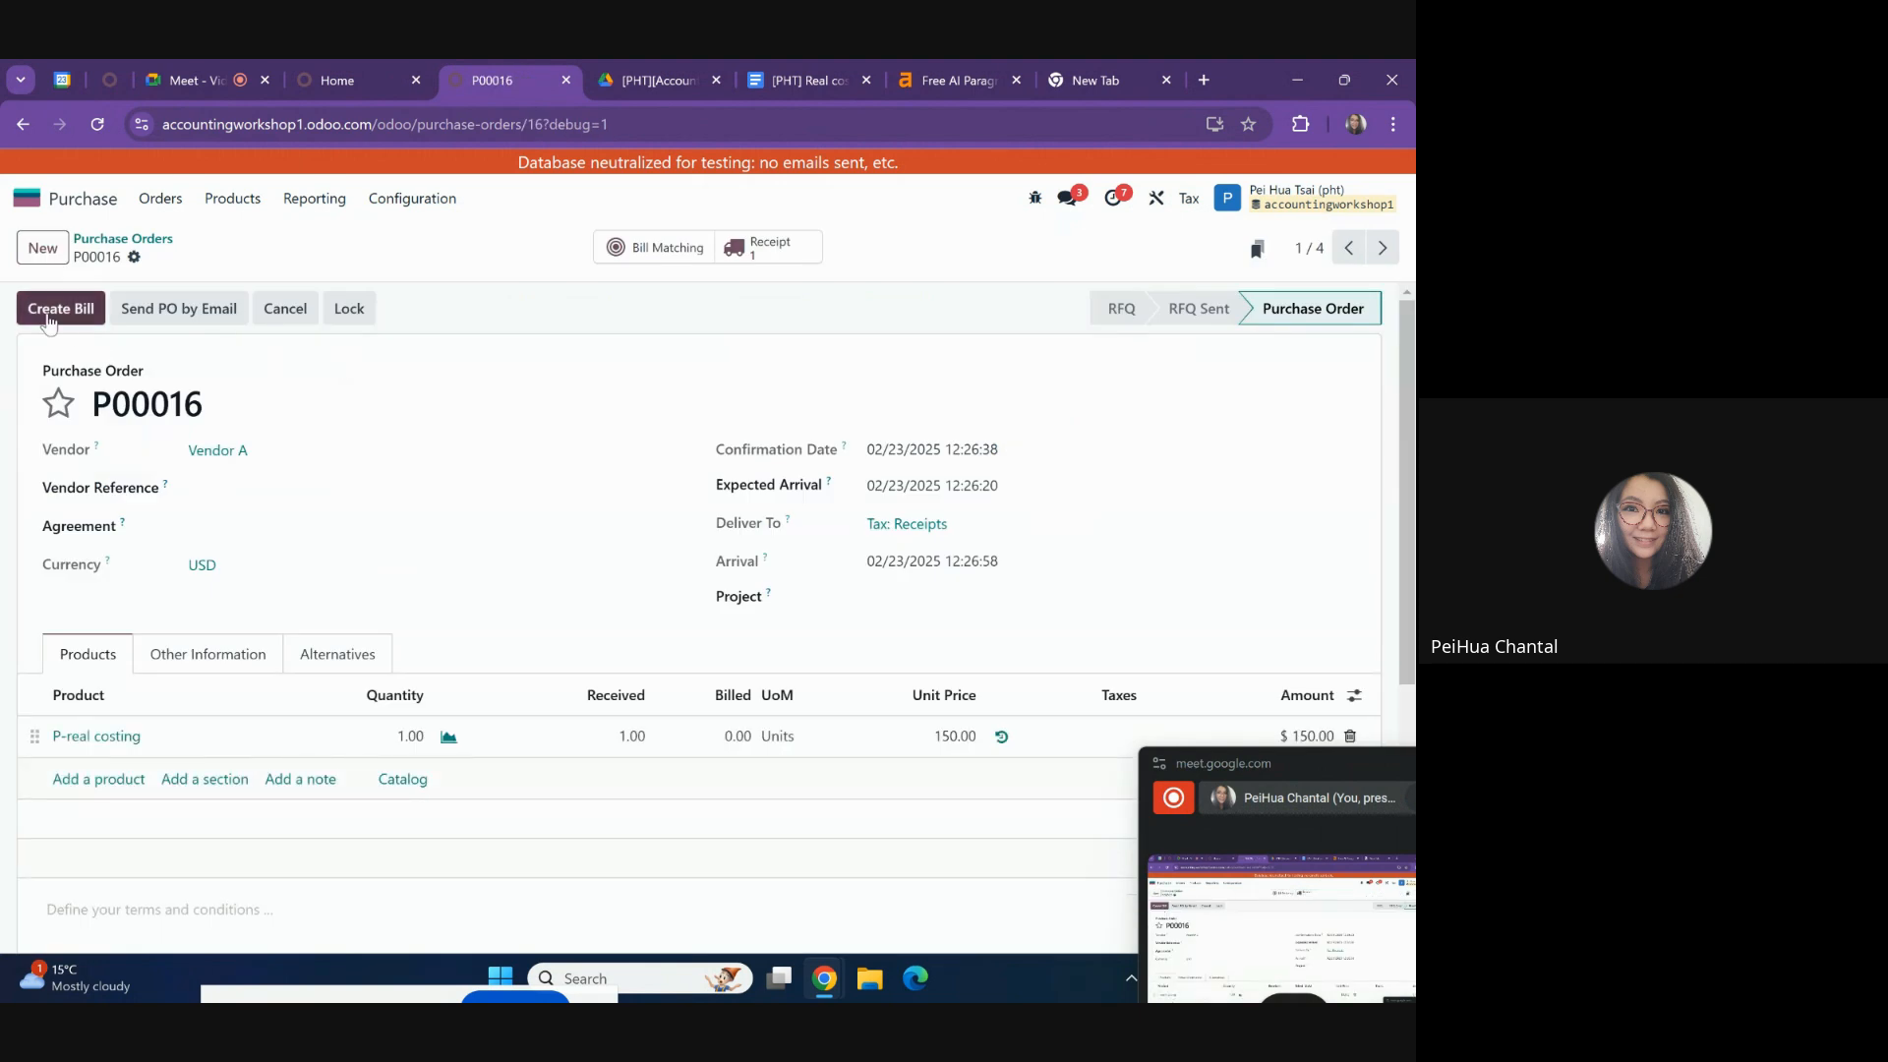
{"action": "left_click", "coordinate": [47, 317]}
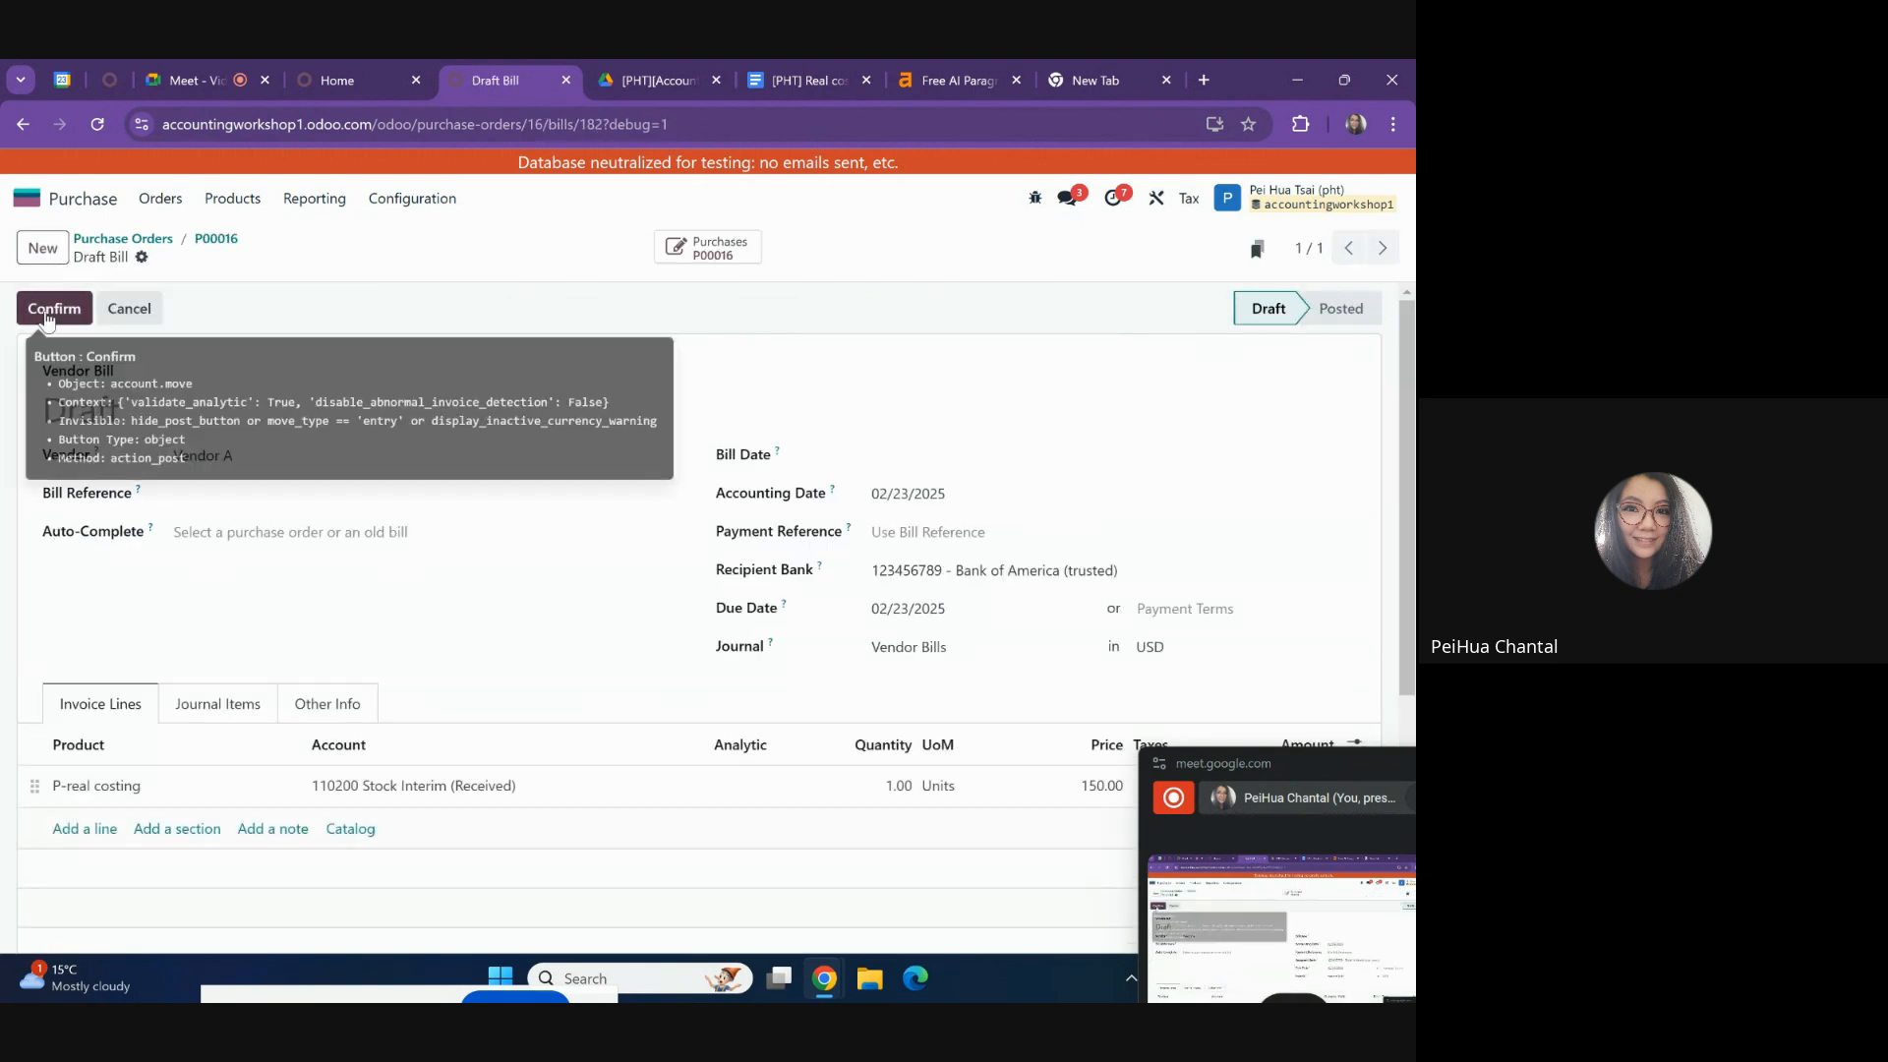
{"action": "left_click", "coordinate": [1041, 464]}
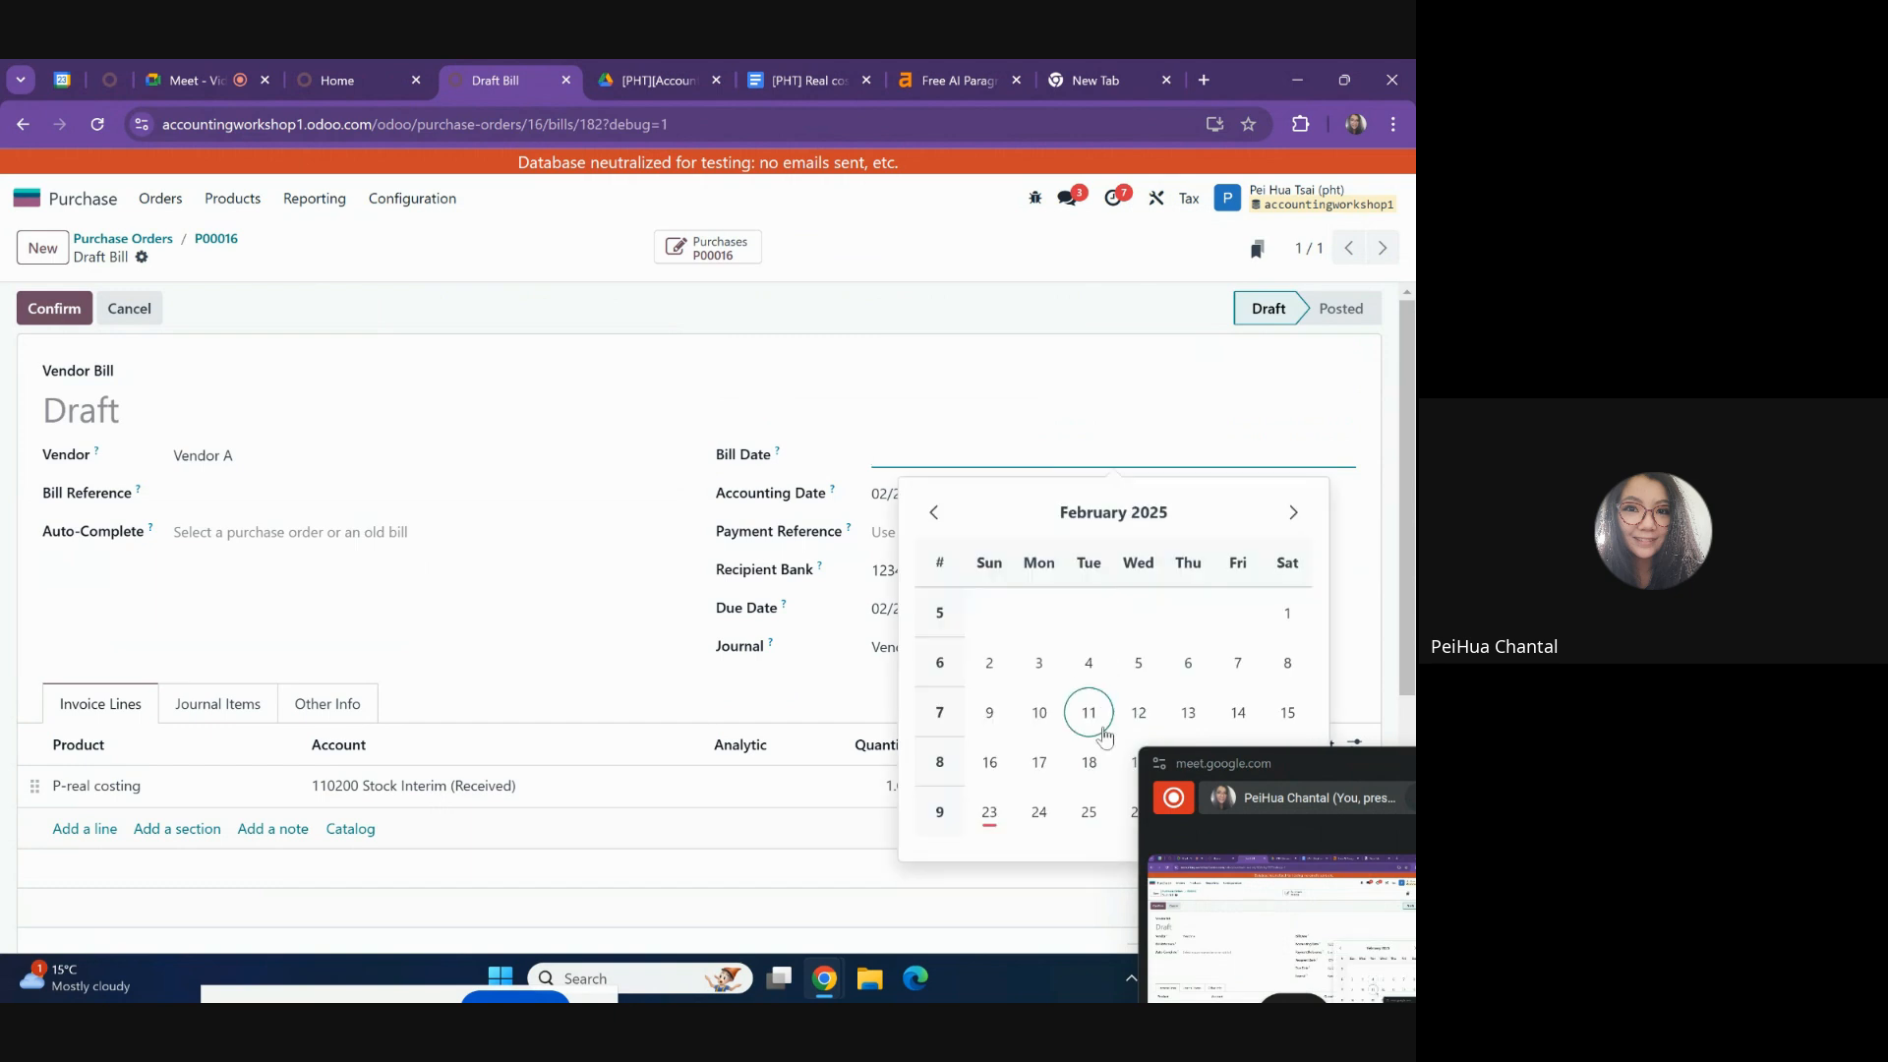
{"action": "left_click", "coordinate": [1092, 722]}
{"action": "left_click", "coordinate": [51, 311]}
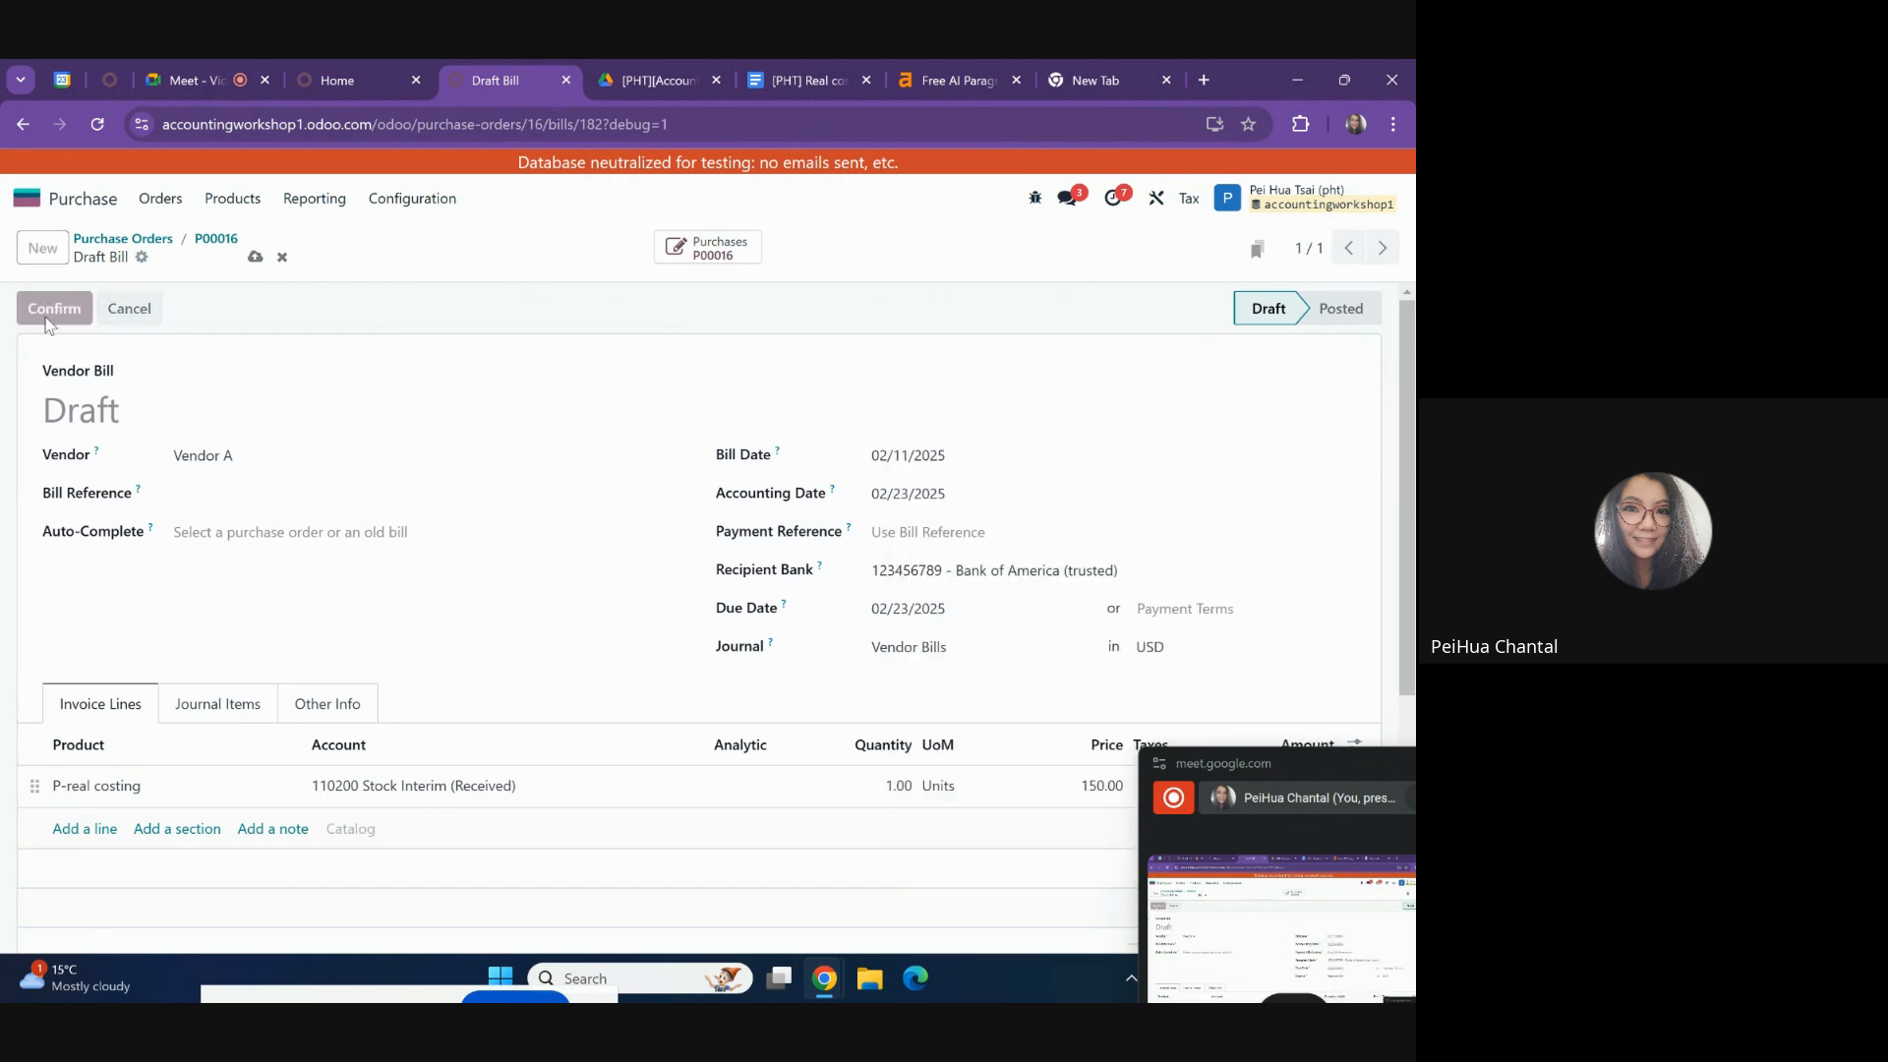
- Duplicate purchase order P00016 and set the P-real costing unit price on the copy to 200
{"action": "left_click", "coordinate": [232, 241]}
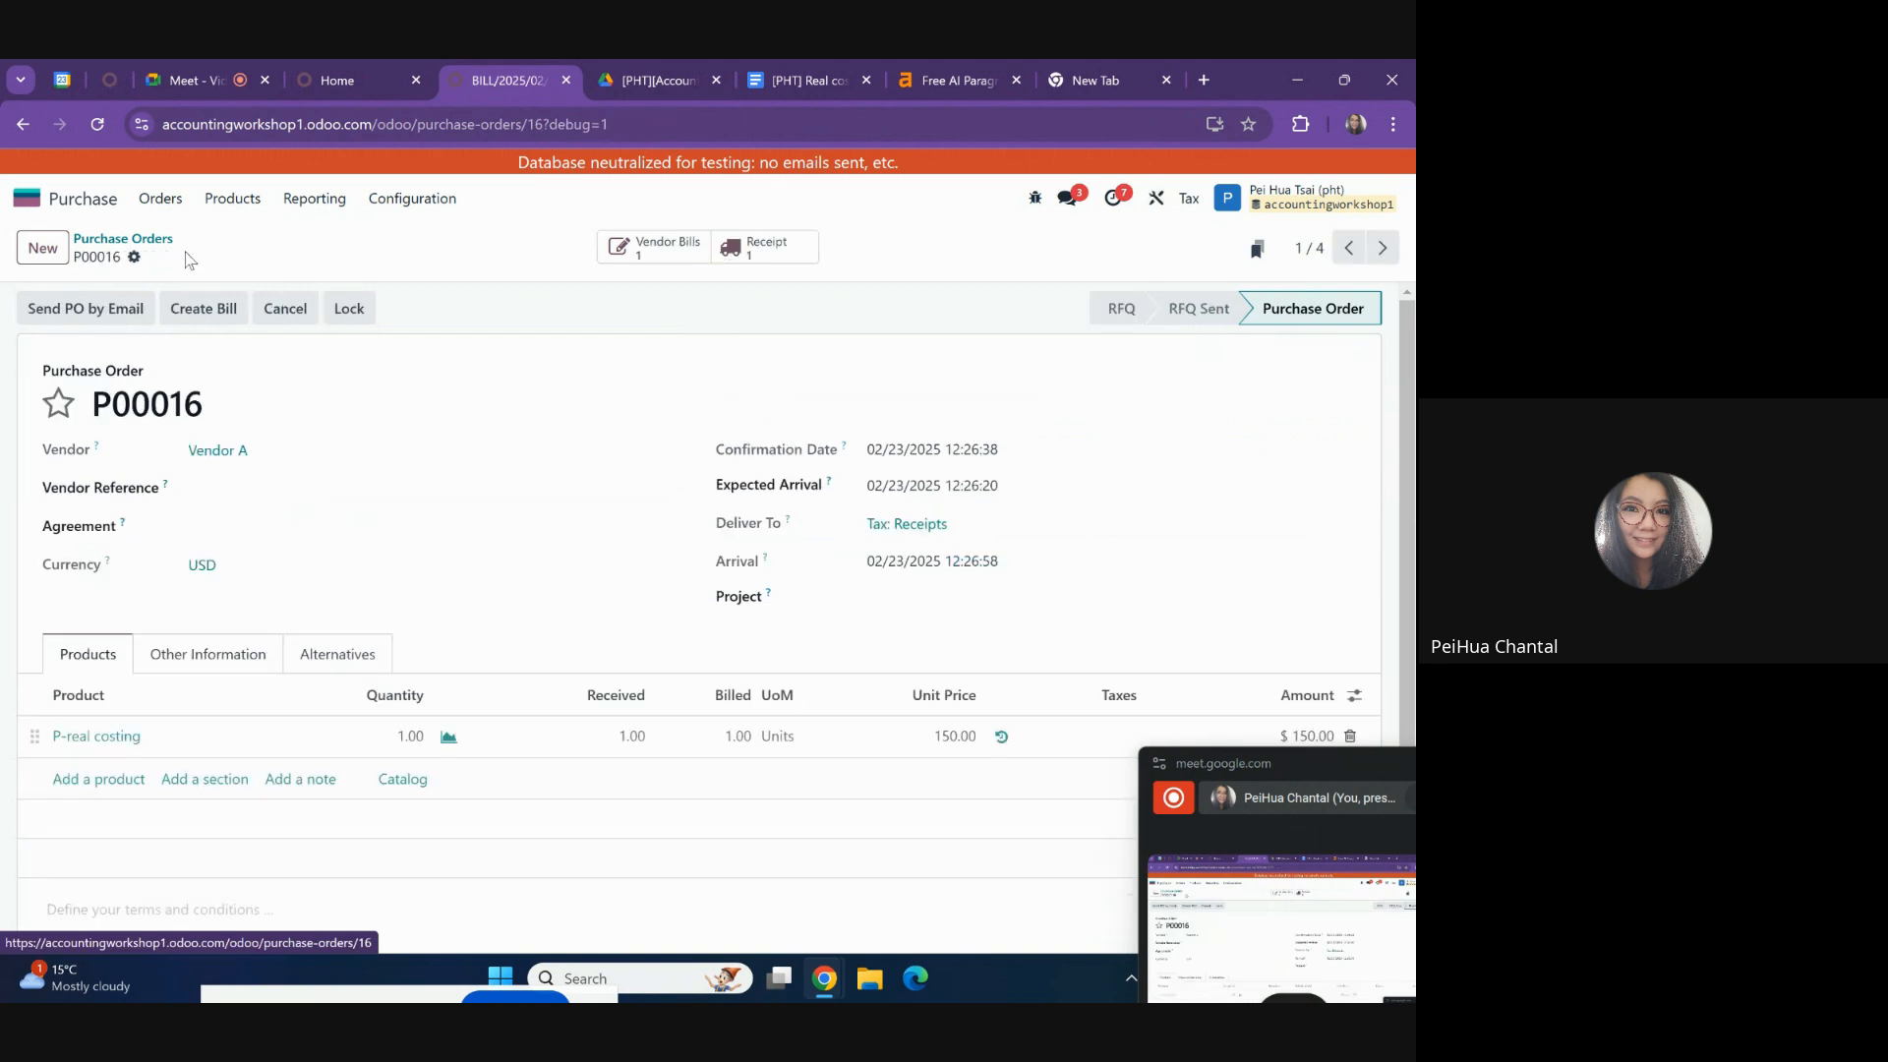
{"action": "left_click", "coordinate": [138, 239]}
{"action": "left_click", "coordinate": [143, 352]}
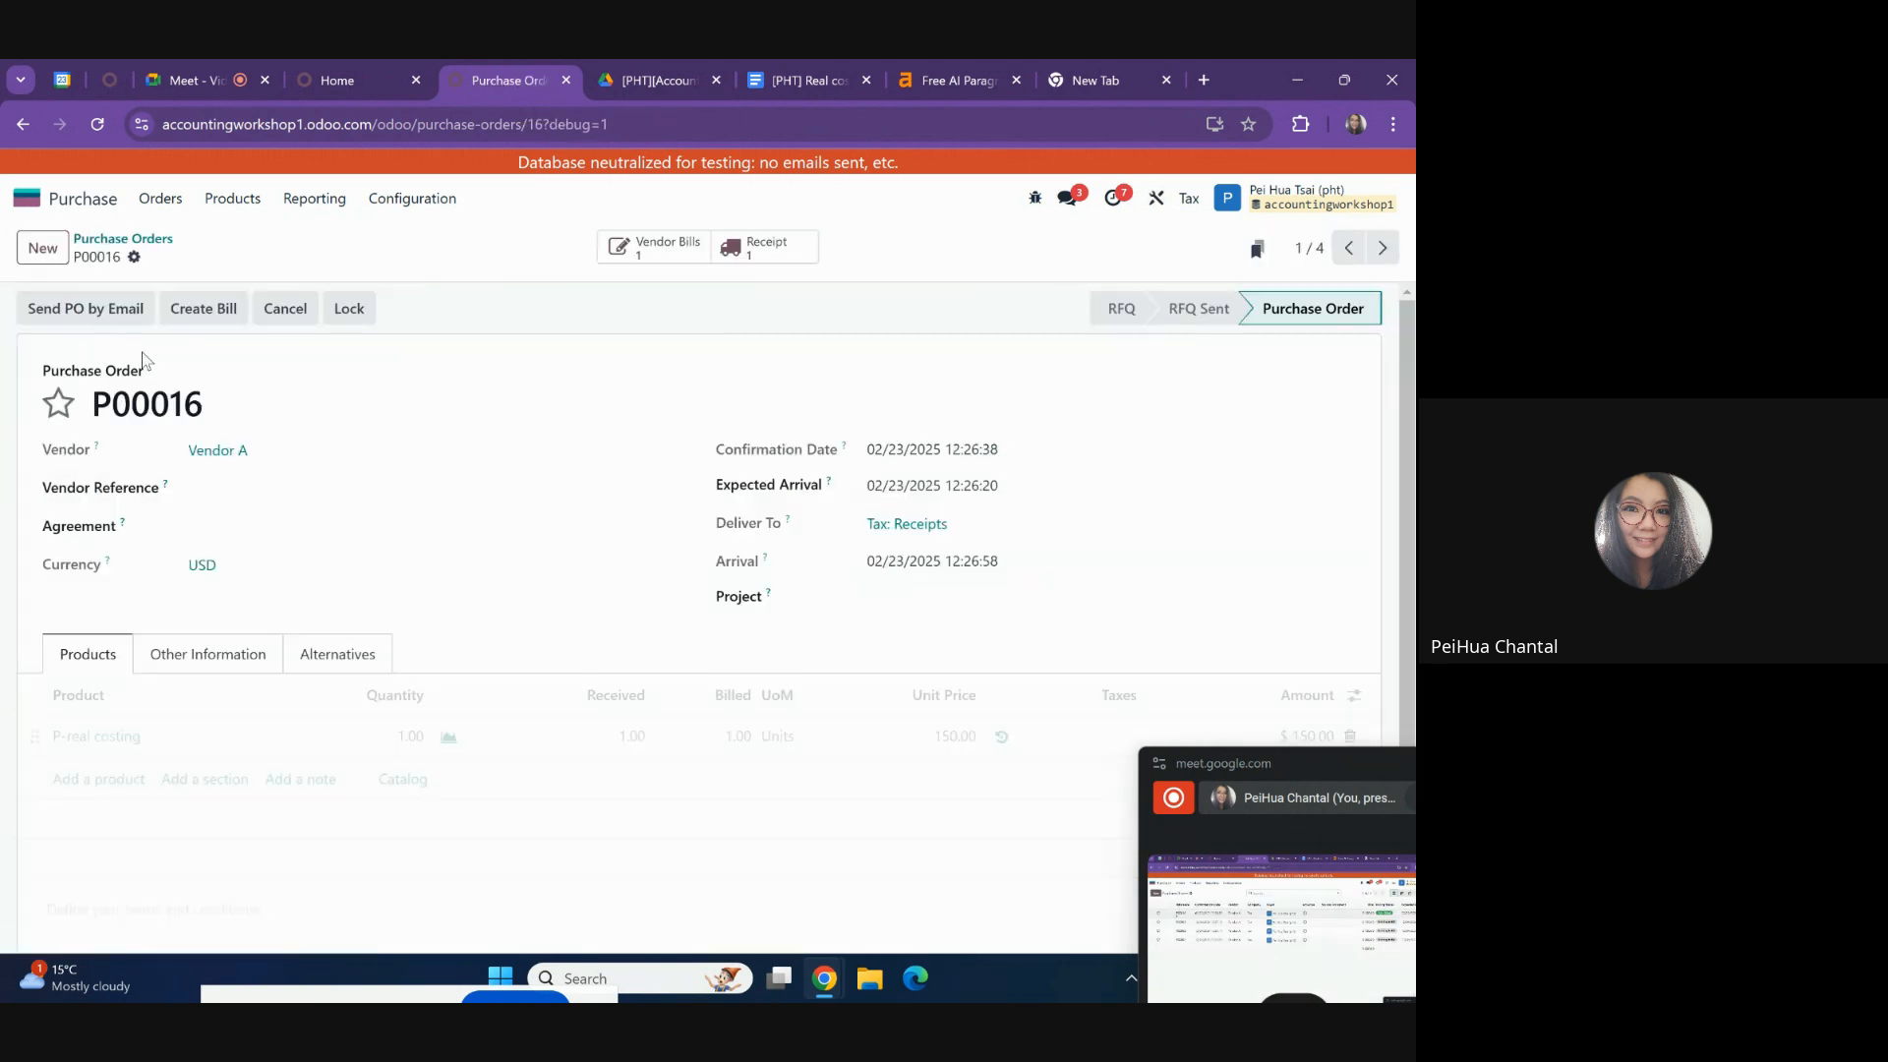
{"action": "left_click", "coordinate": [134, 256]}
{"action": "left_click", "coordinate": [188, 337]}
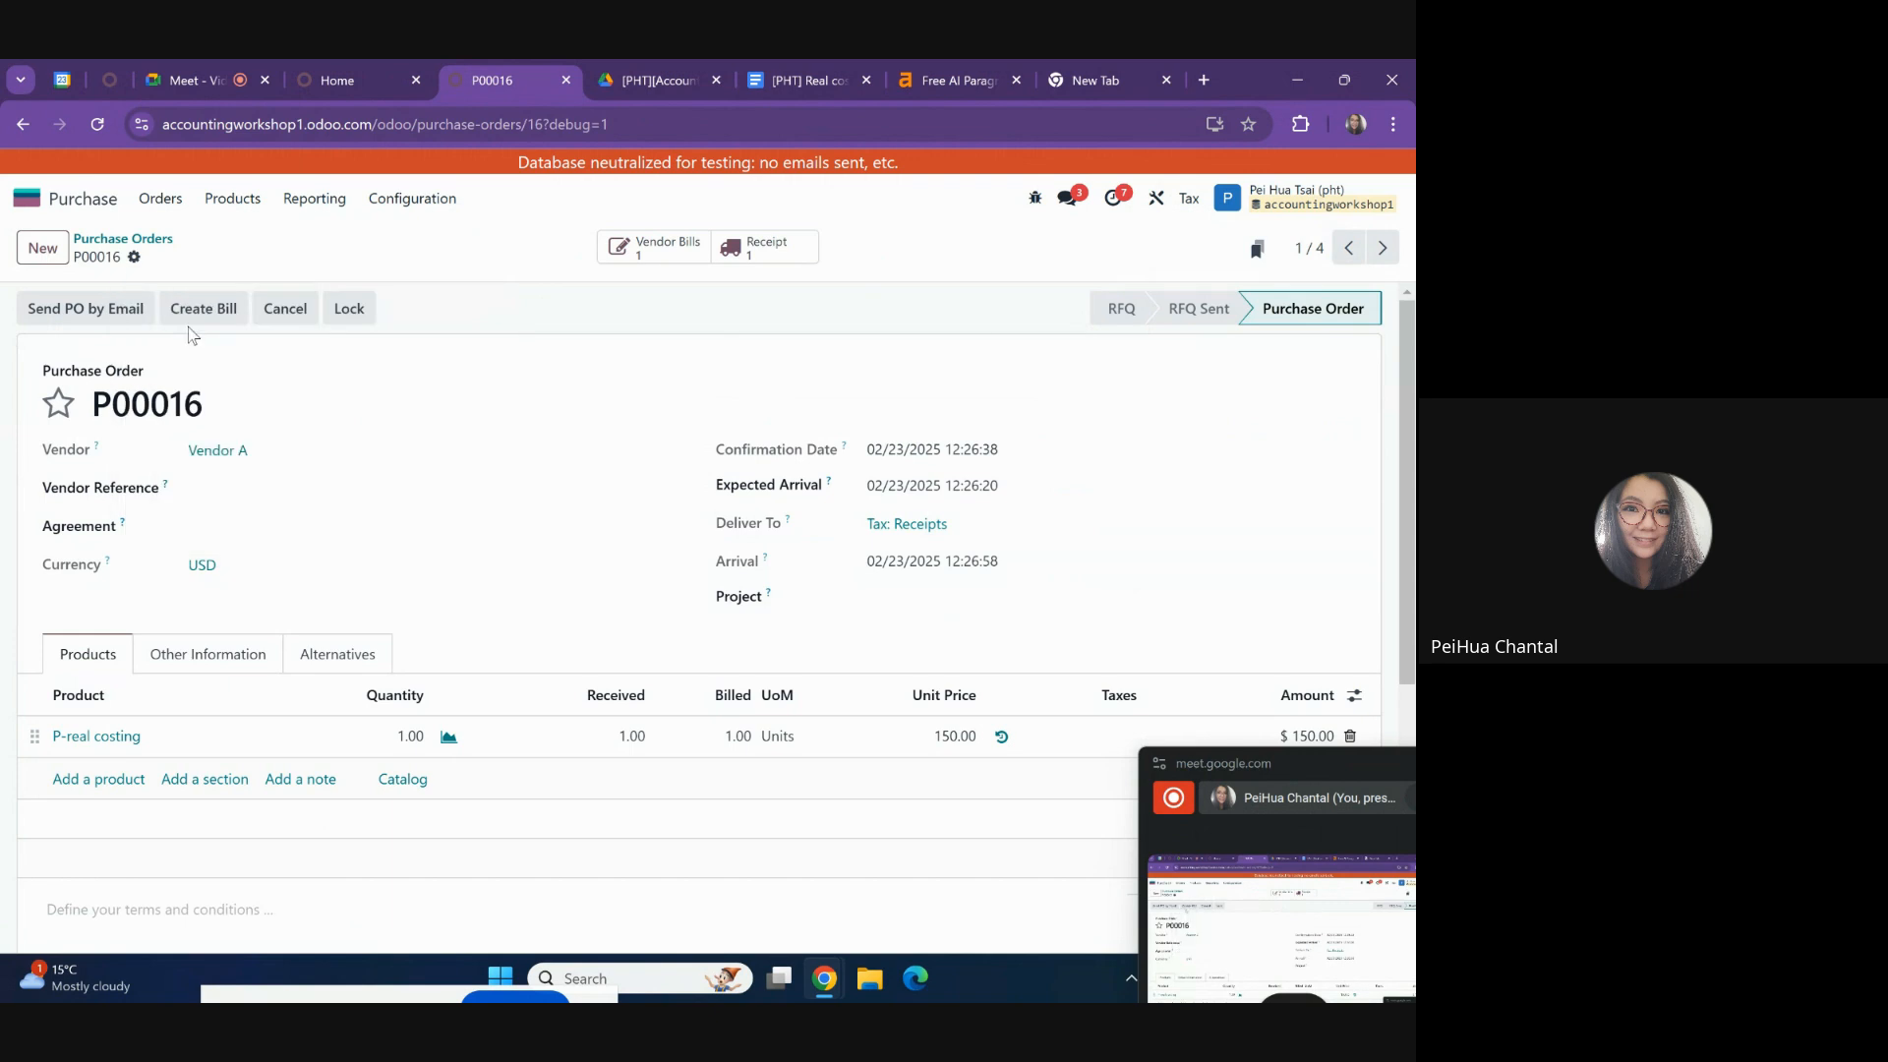
{"action": "left_click", "coordinate": [785, 749]}
{"action": "left_click", "coordinate": [801, 748]}
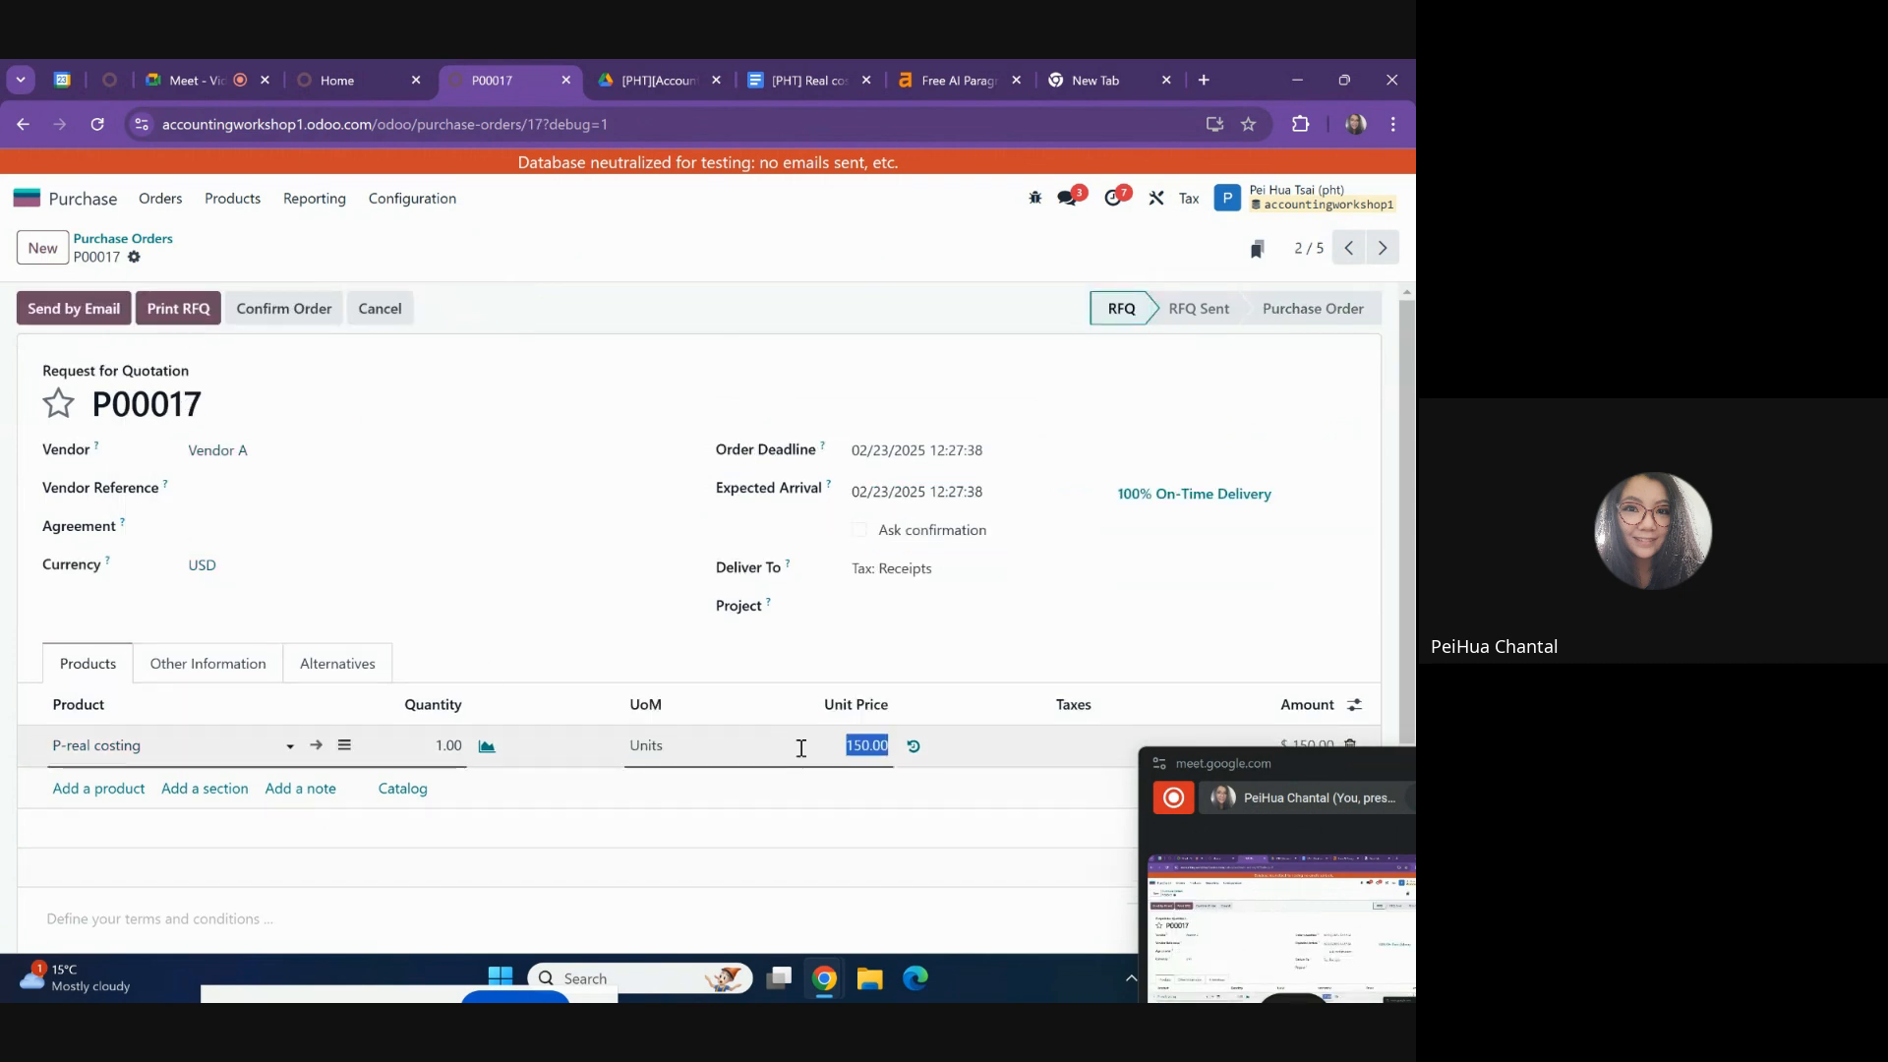
{"action": "type", "text": "200"}
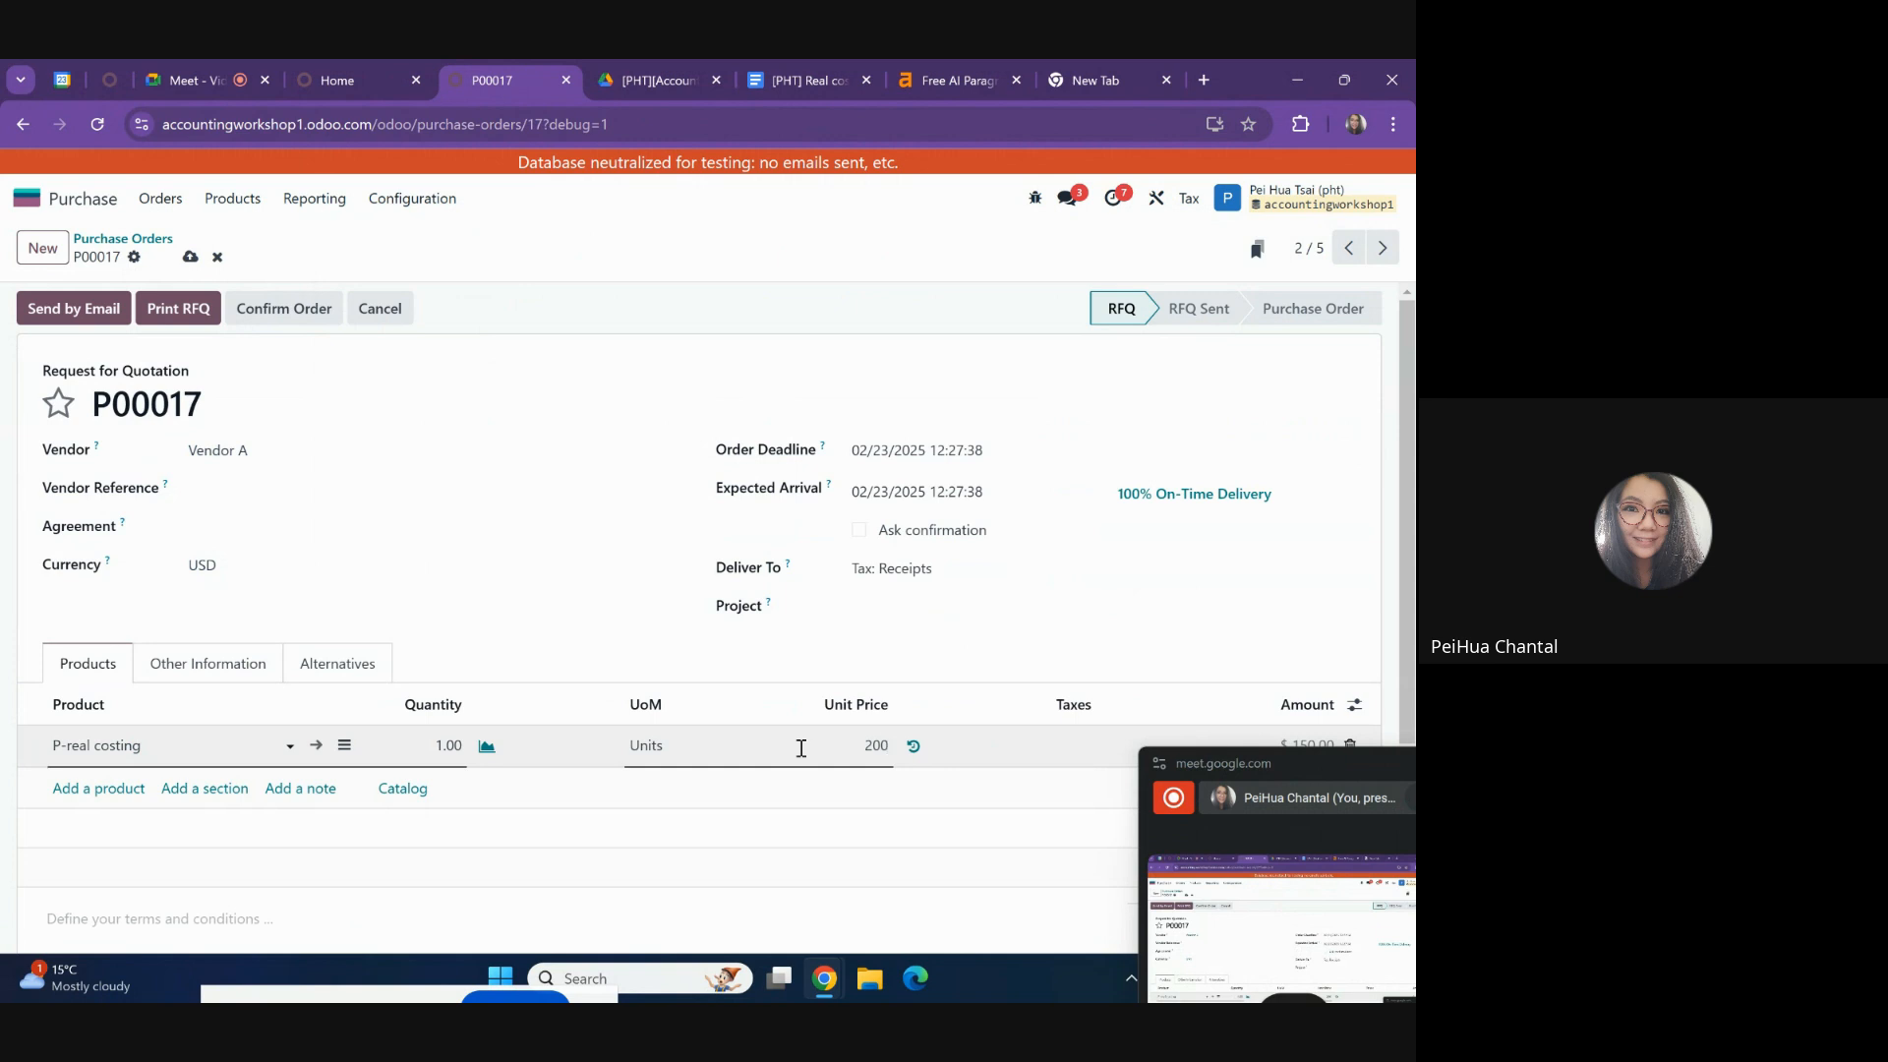
{"action": "left_click", "coordinate": [931, 407]}
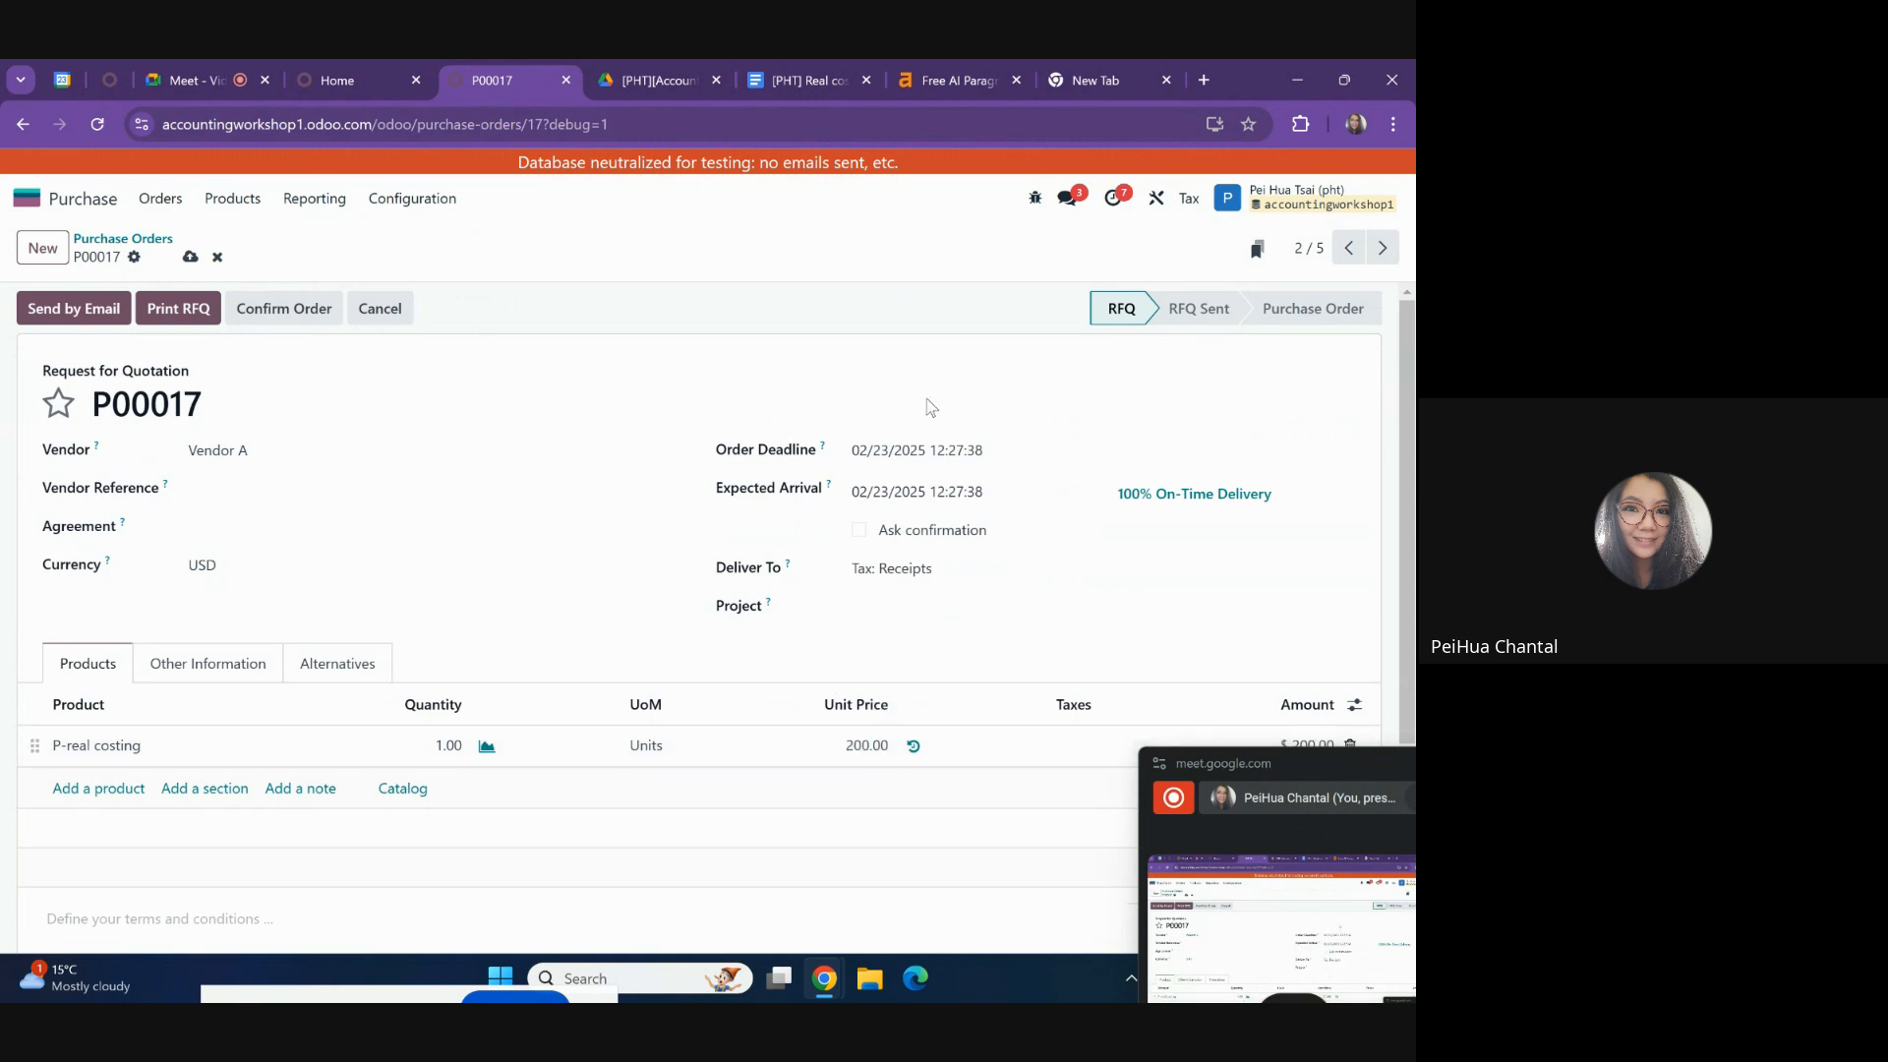
- Confirm the duplicated order P00017 and try to validate its receipt without a lot number
{"action": "left_click", "coordinate": [275, 308]}
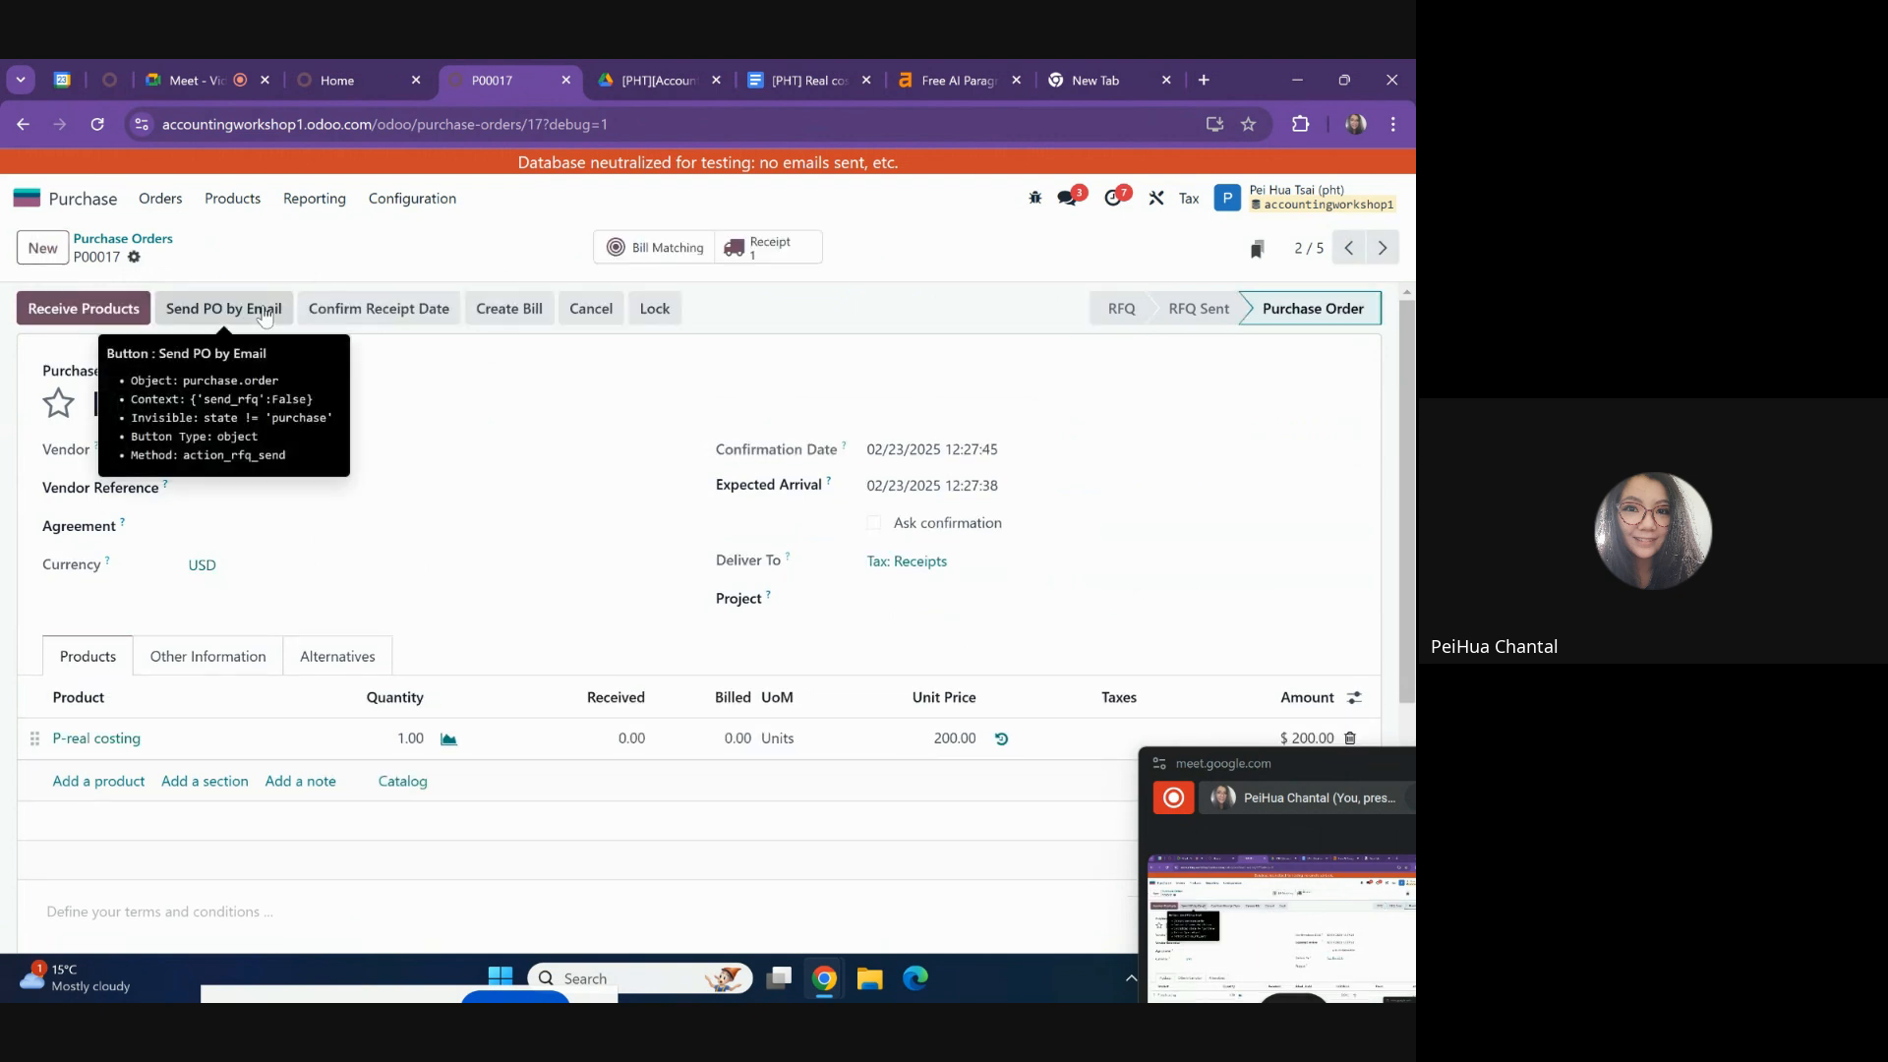
{"action": "left_click", "coordinate": [87, 310]}
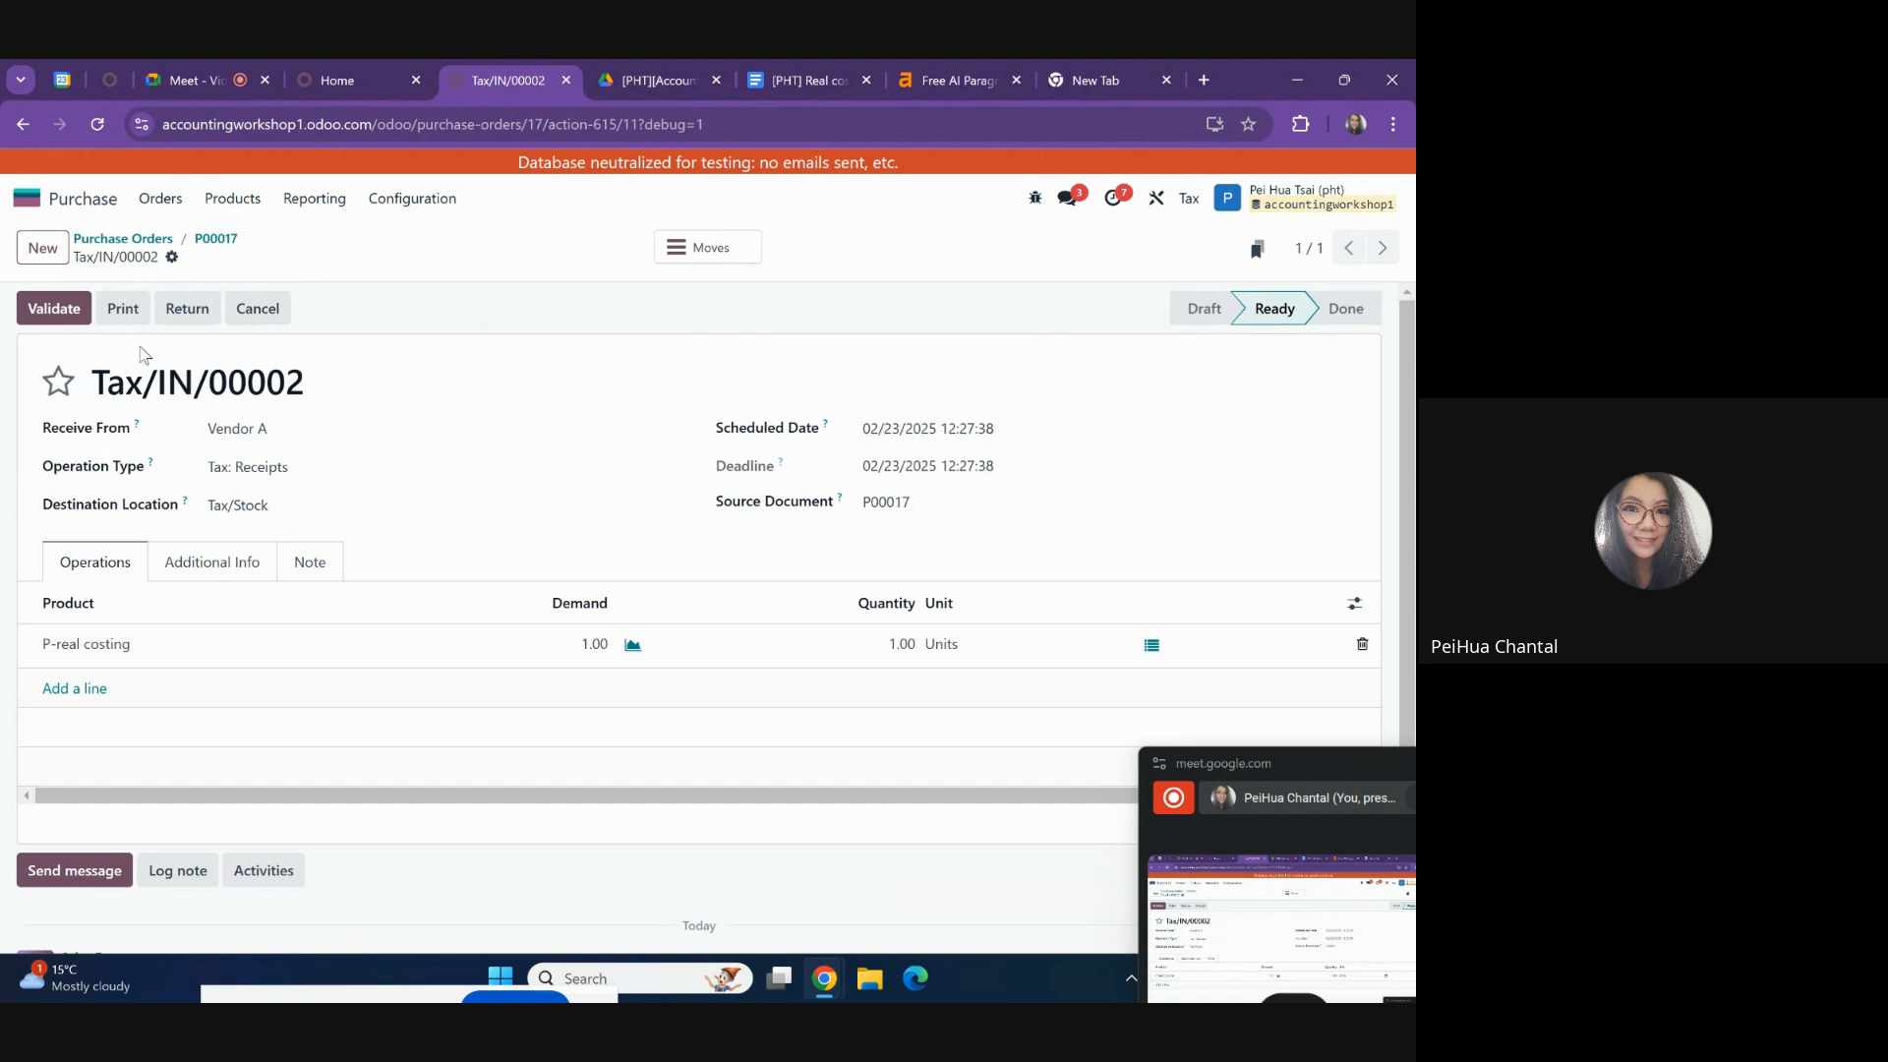
{"action": "left_click", "coordinate": [53, 307]}
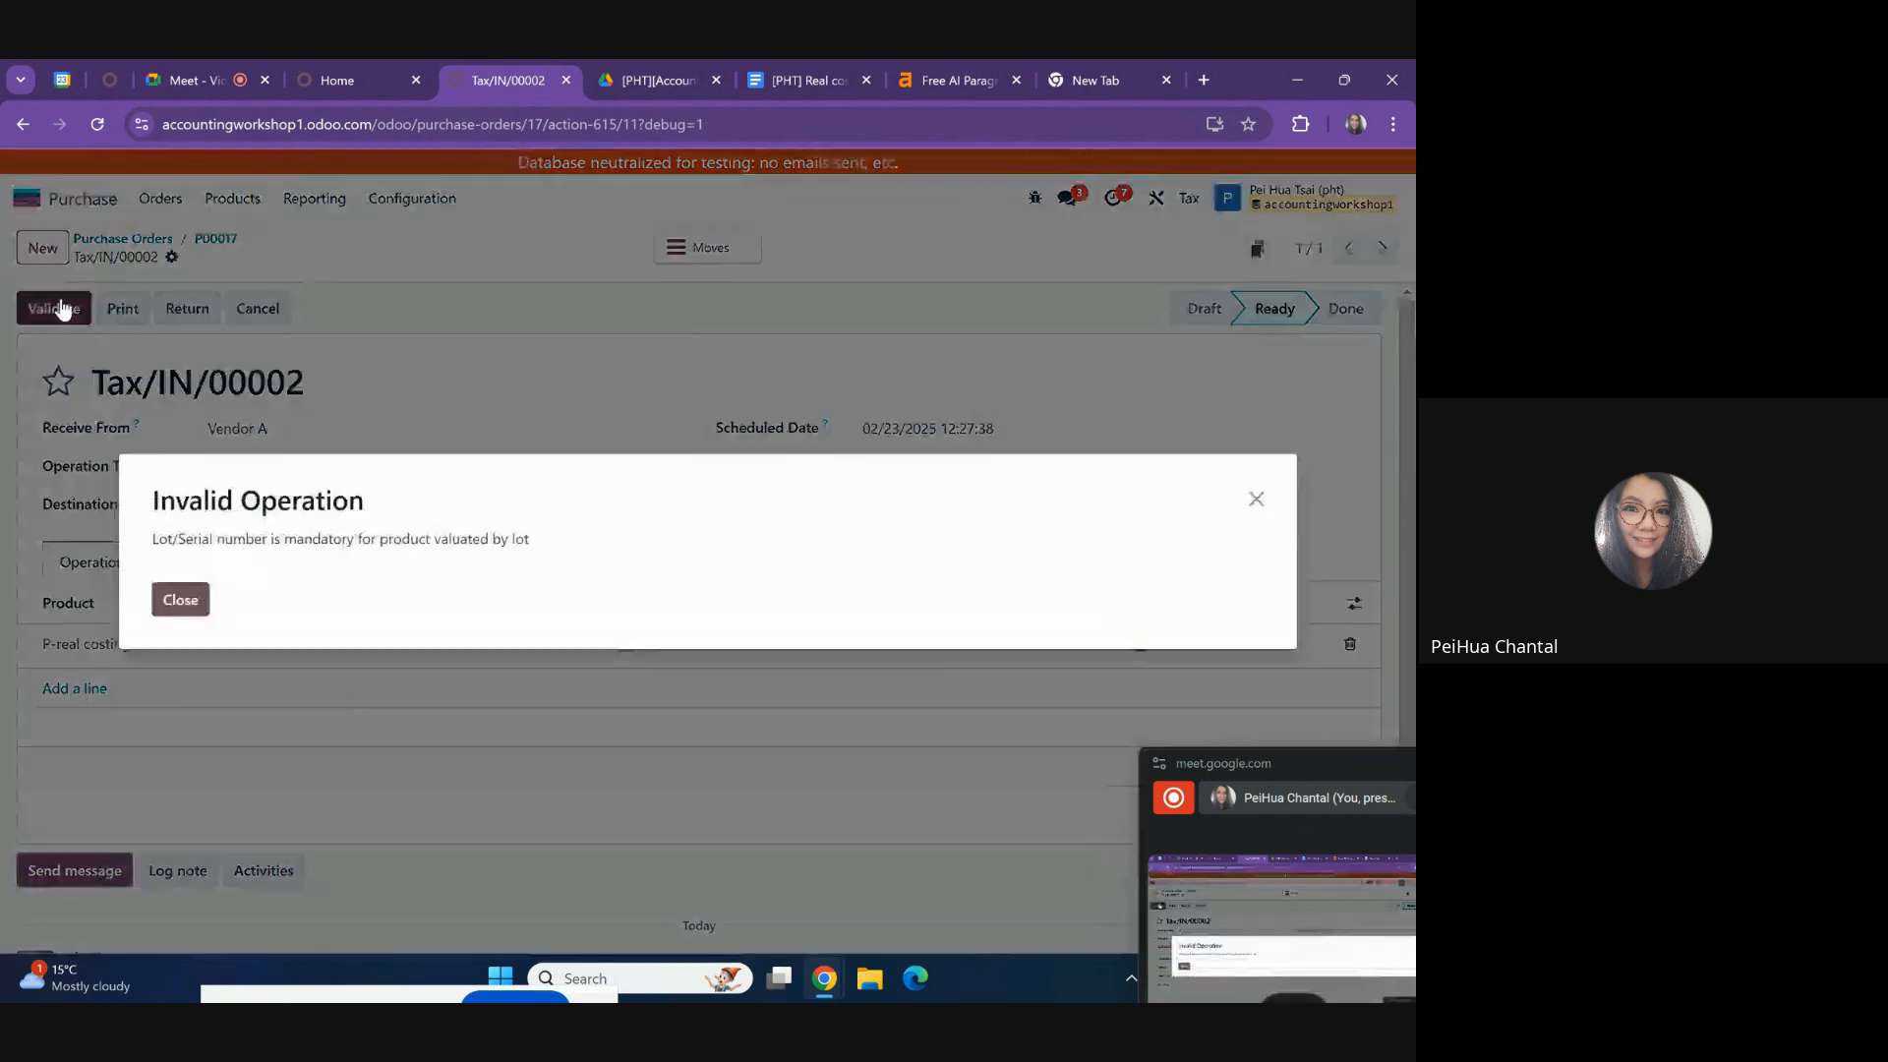
{"action": "left_click", "coordinate": [181, 600]}
- Assign lot number lot2 to the P-real costing unit on P00017's receipt and validate the receipt
{"action": "left_click", "coordinate": [1138, 644]}
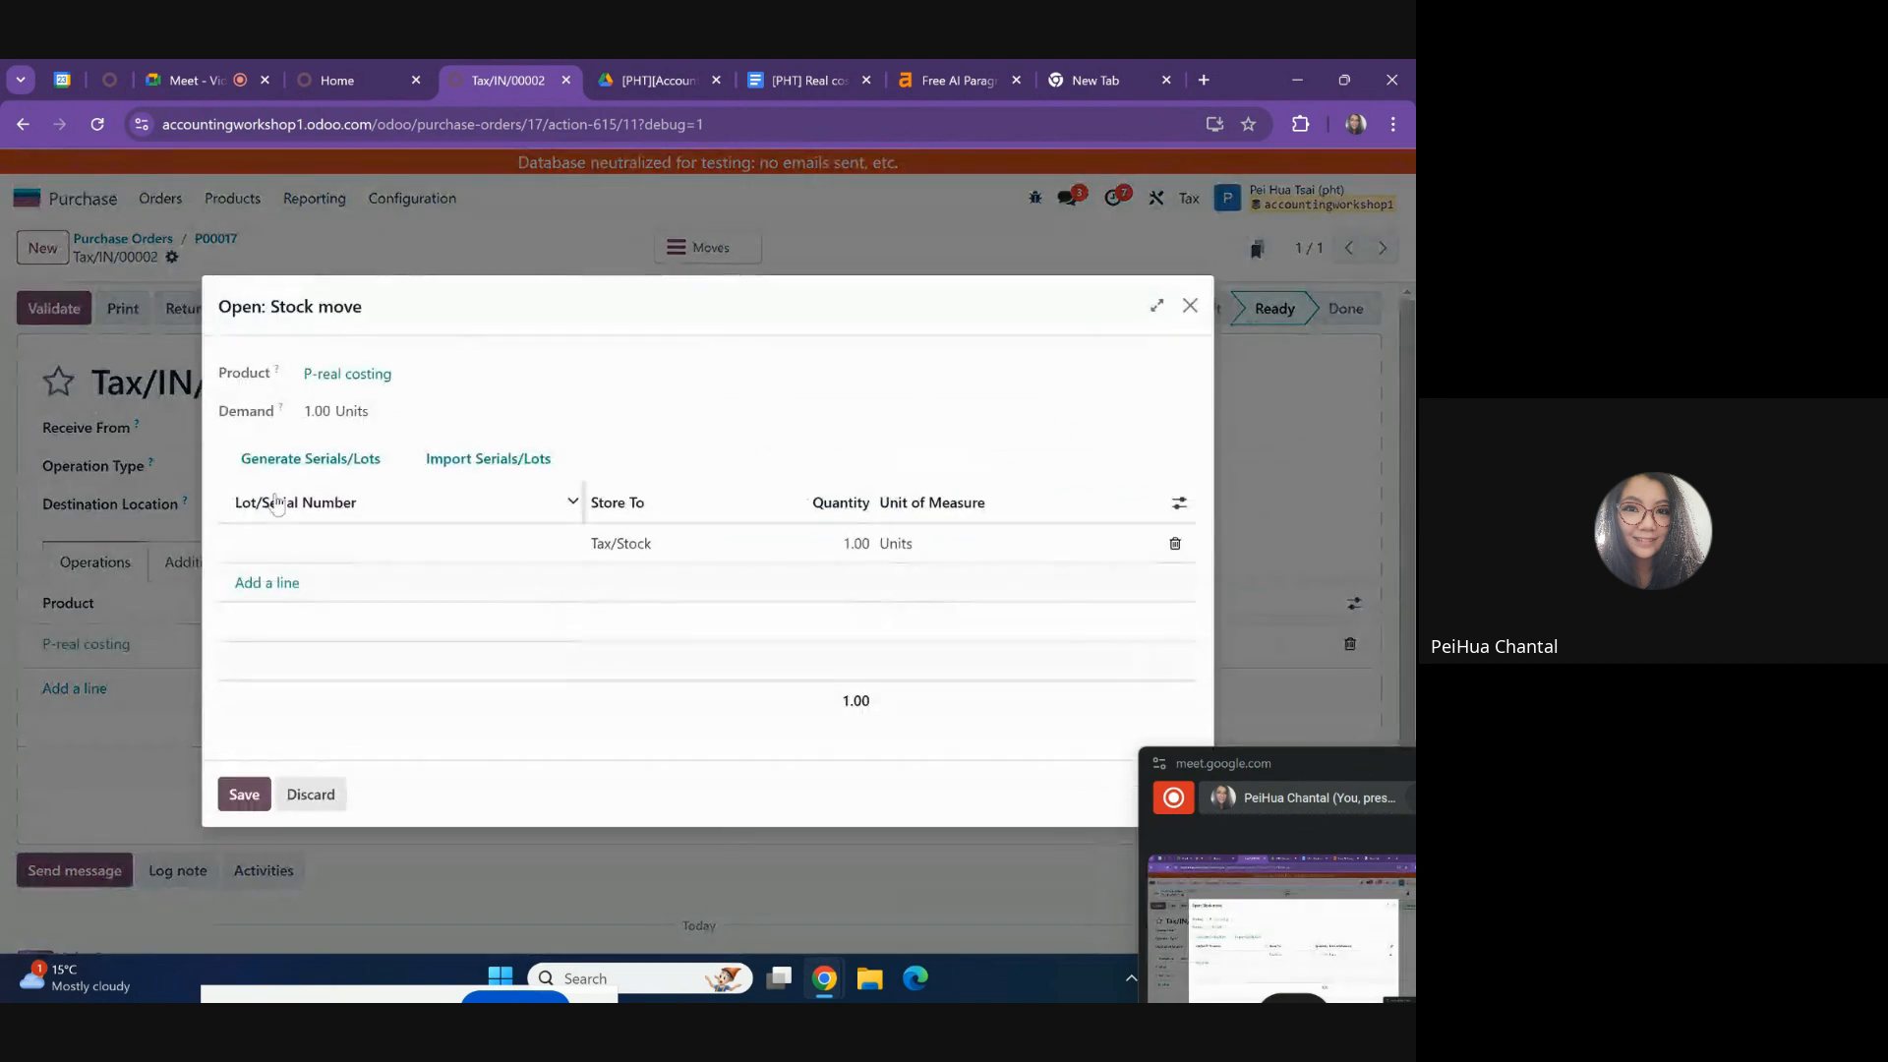
{"action": "left_click", "coordinate": [282, 543]}
{"action": "type", "text": "lo"}
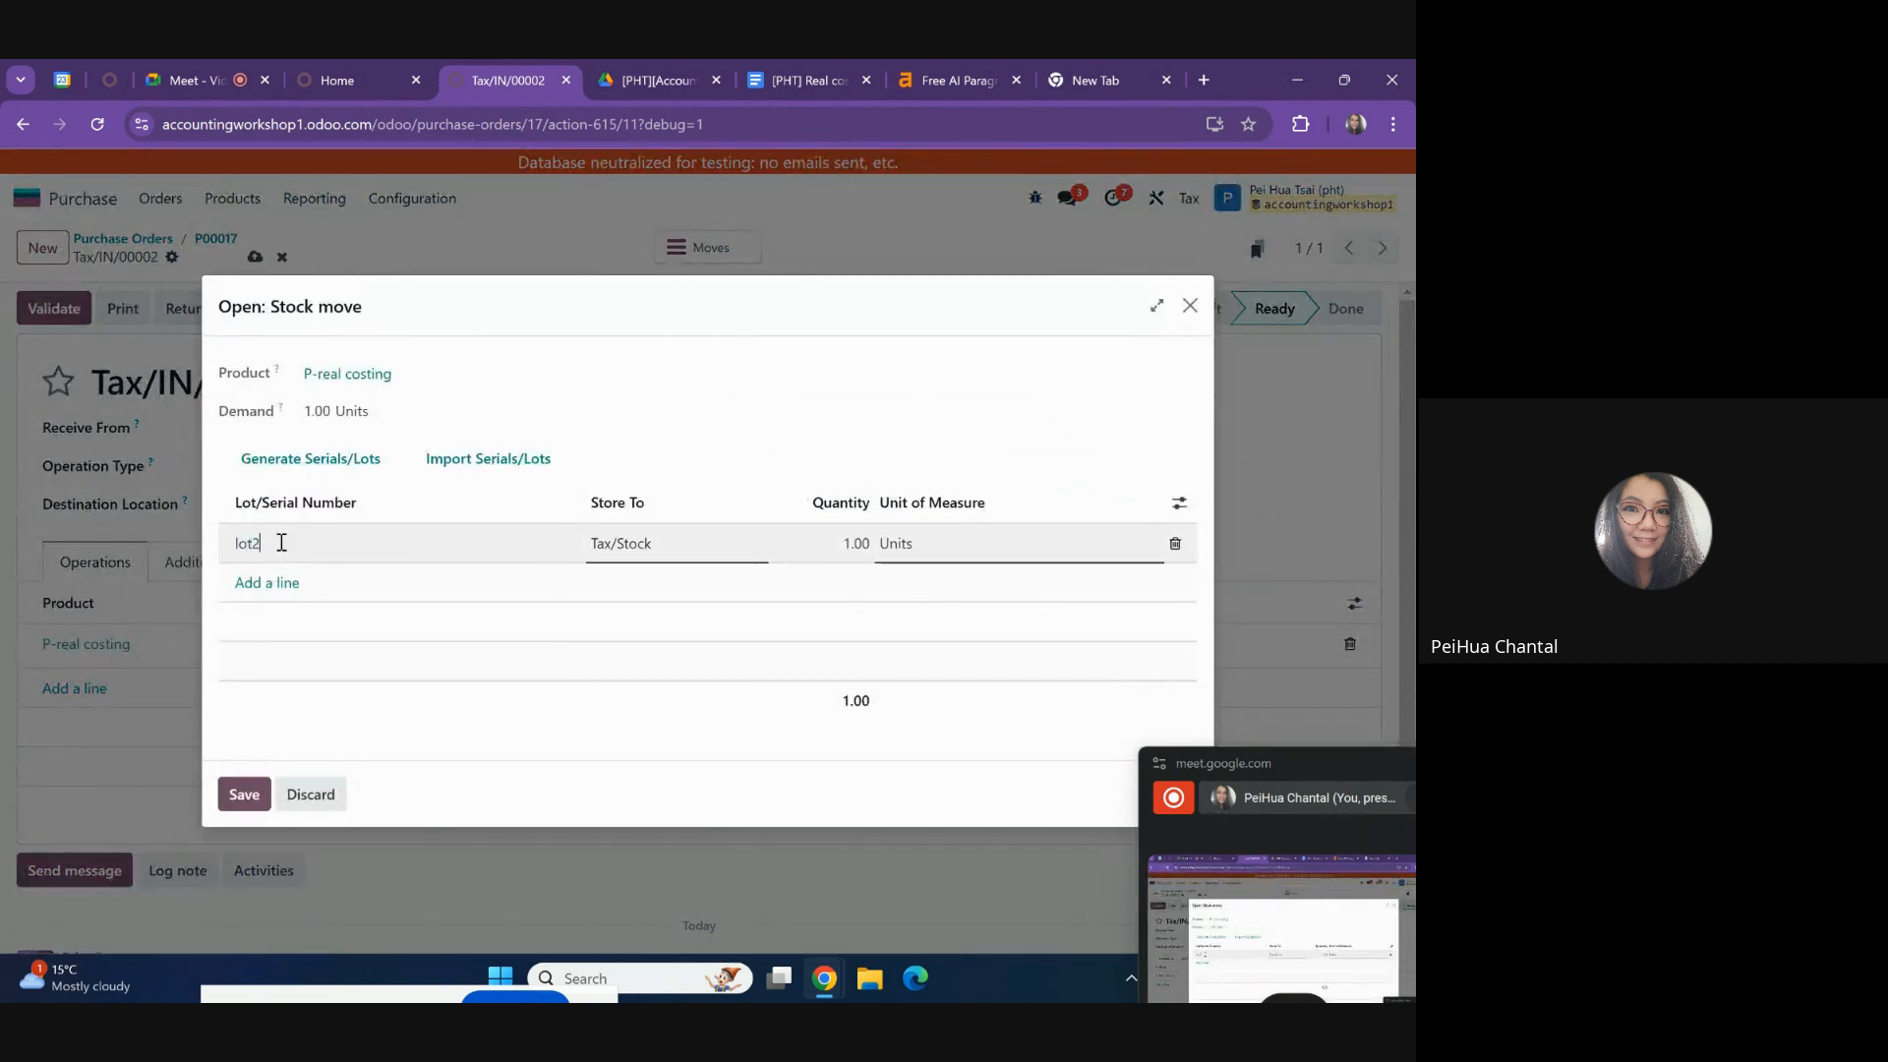
{"action": "type", "text": "t2"}
{"action": "left_click", "coordinate": [244, 794]}
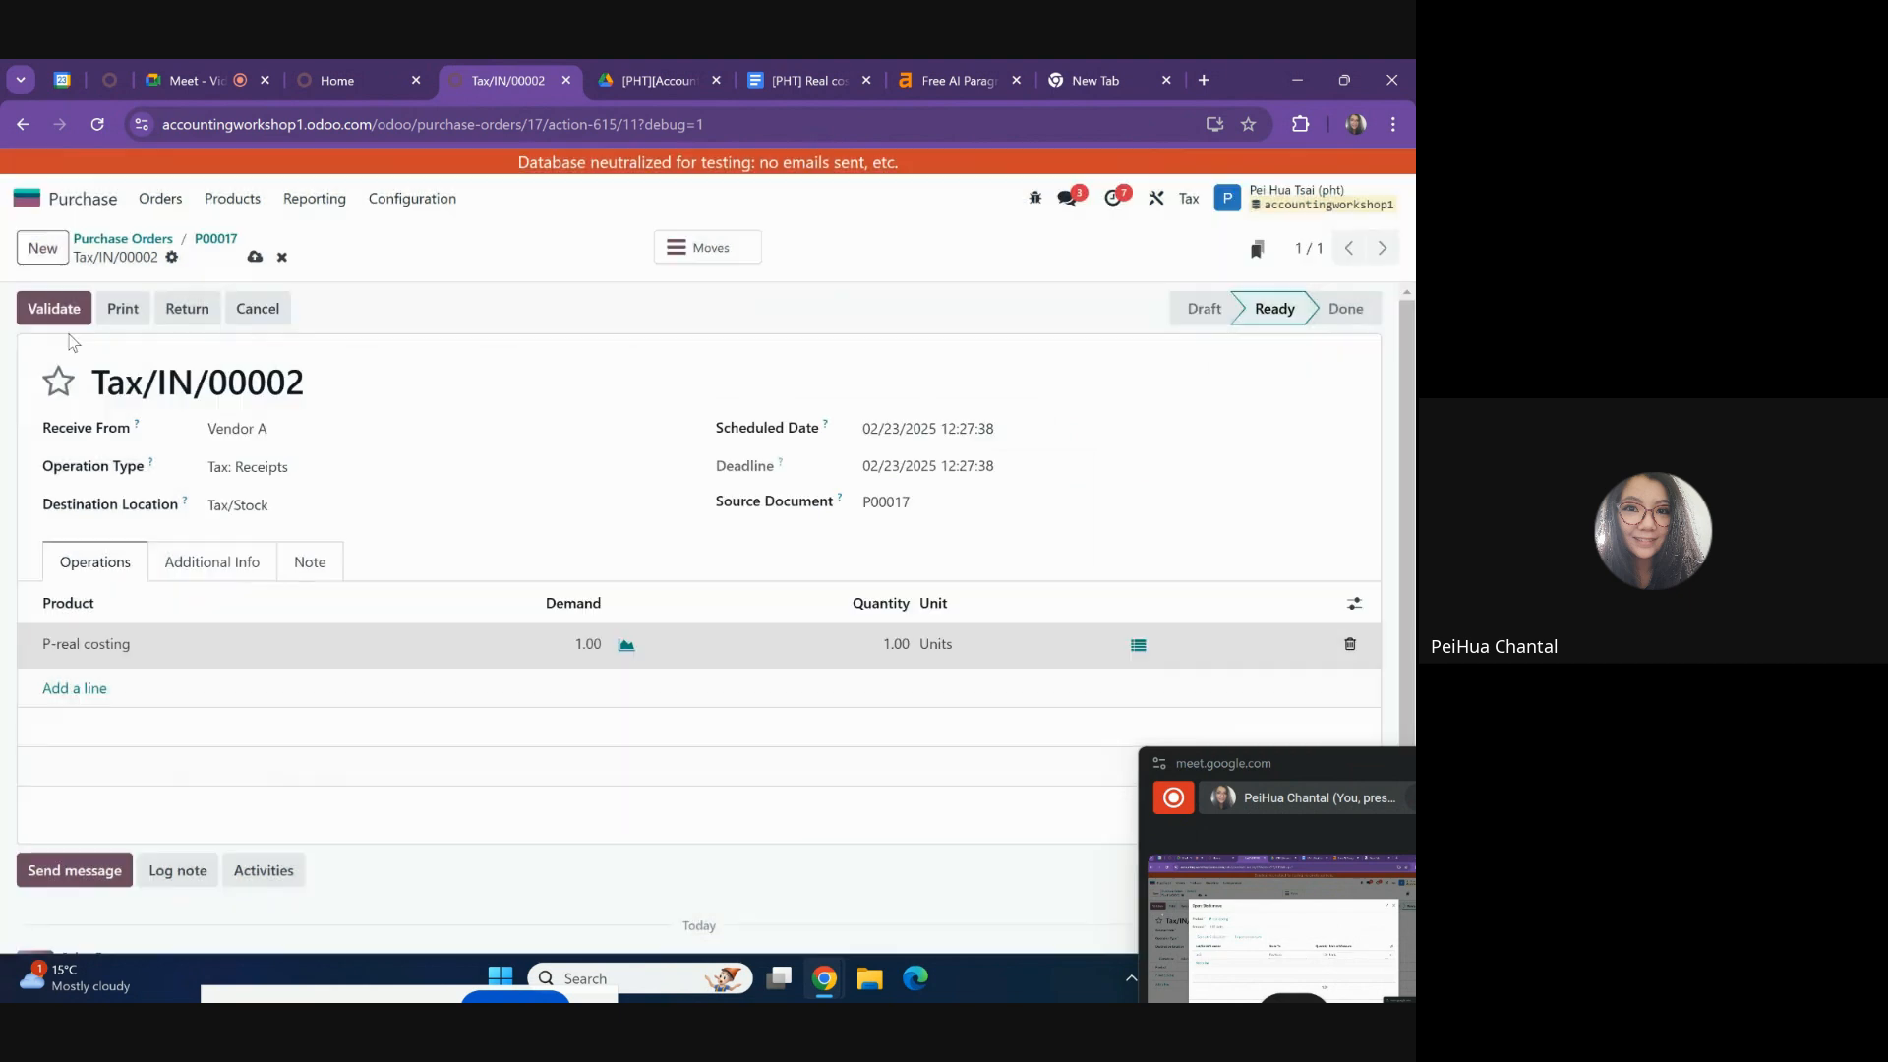
{"action": "left_click", "coordinate": [53, 308]}
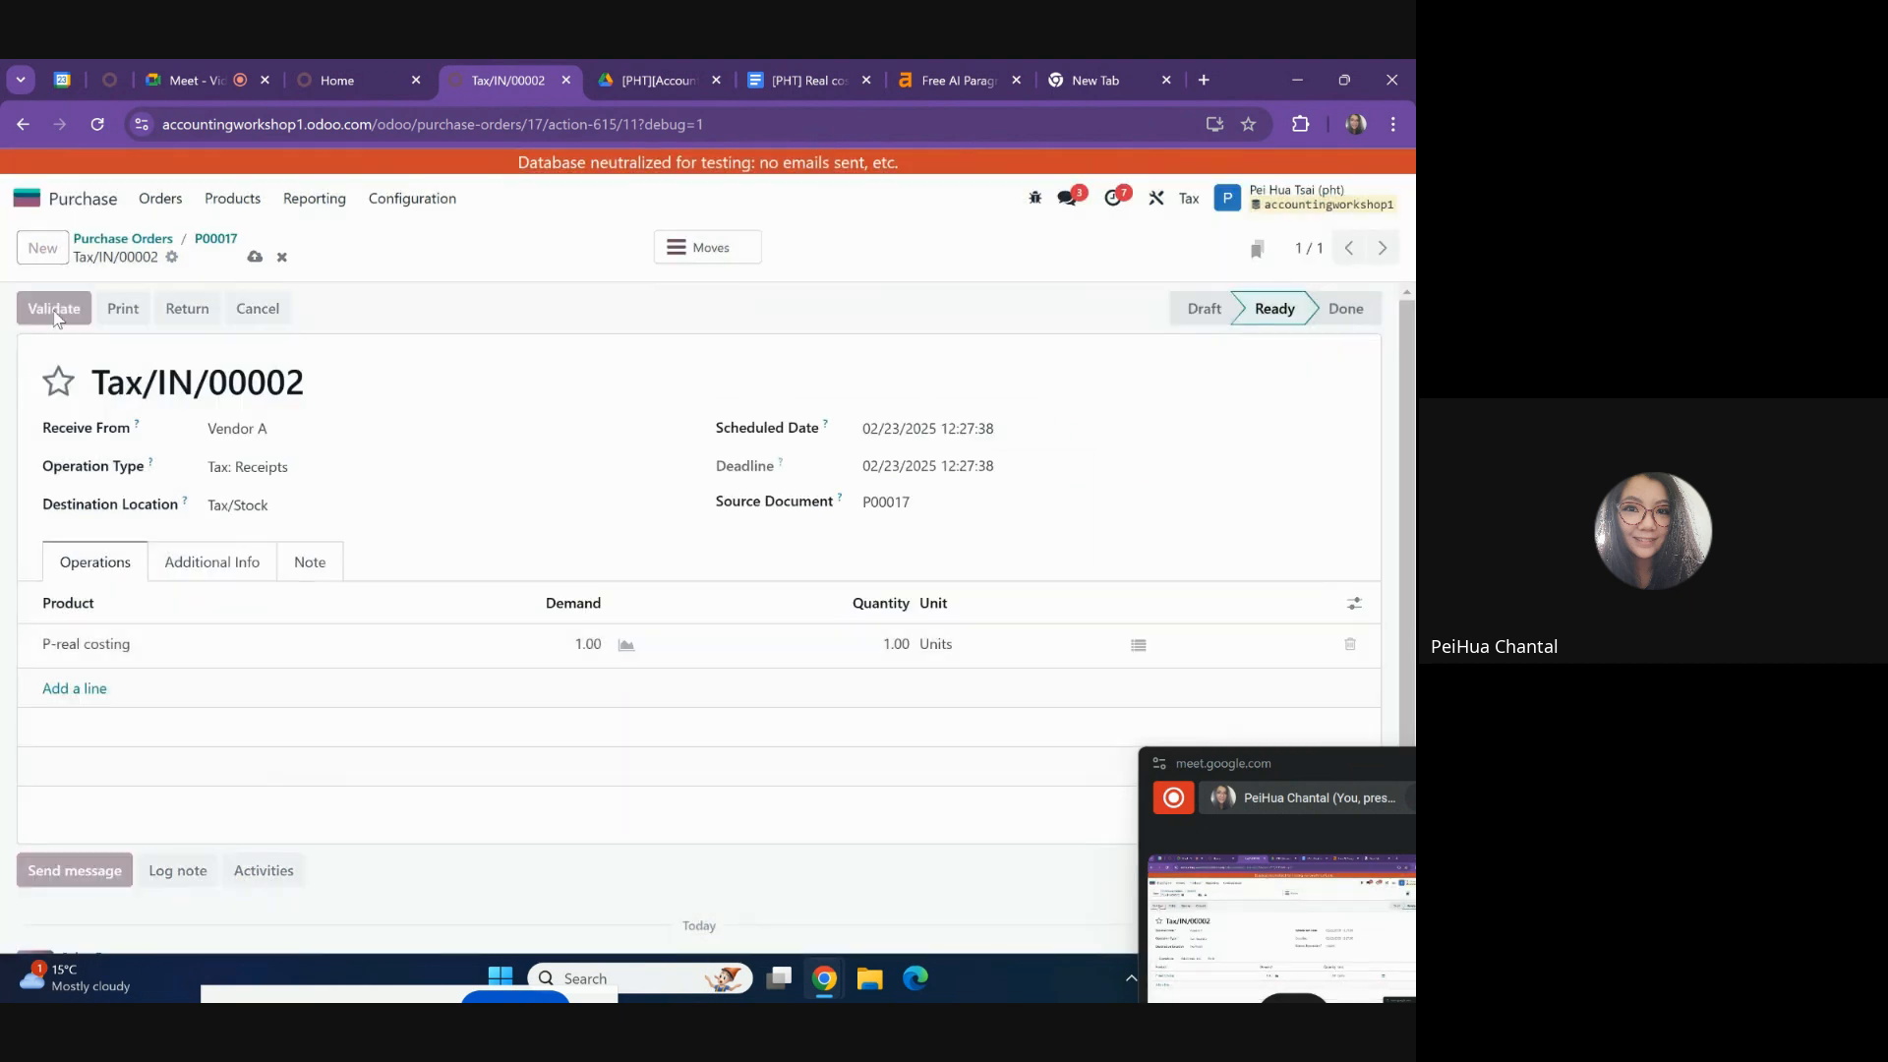
- Create the vendor bill for purchase order P00017 with bill date 02/10/2025 and confirm it
{"action": "left_click", "coordinate": [214, 239]}
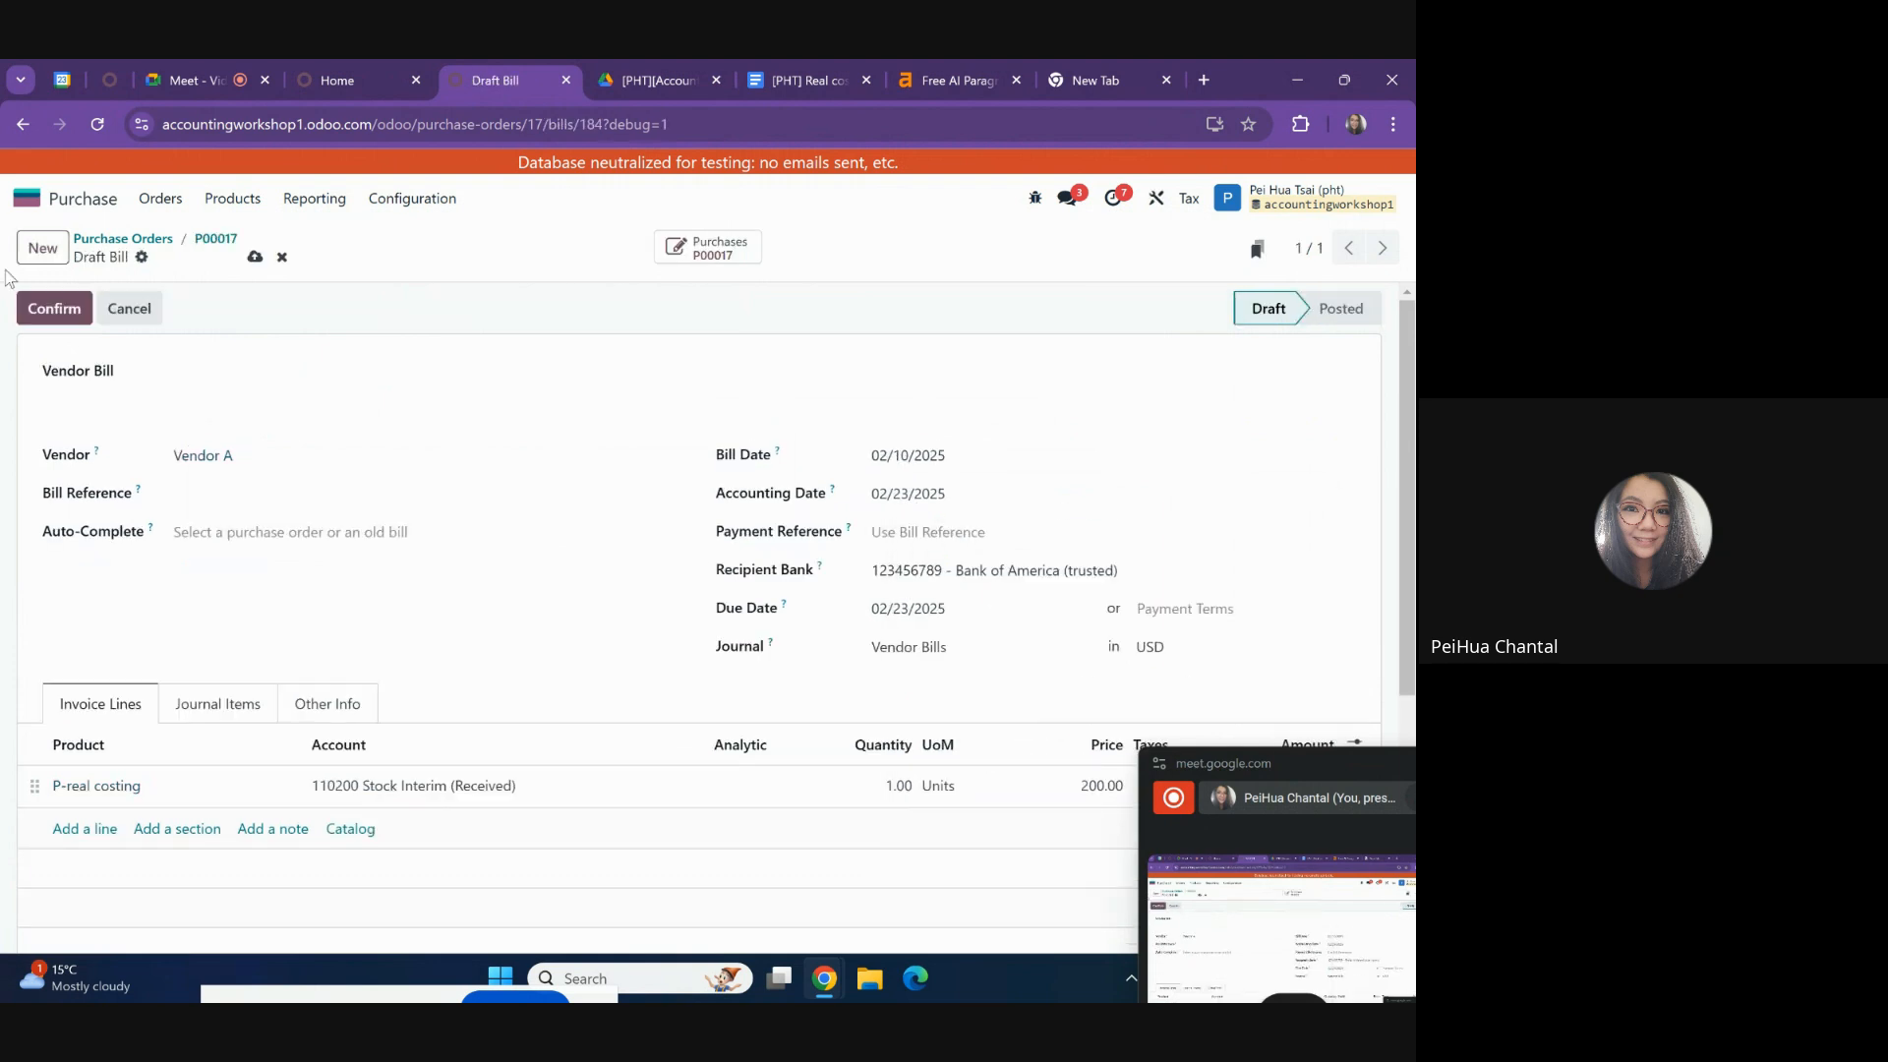
{"action": "left_click", "coordinate": [40, 307]}
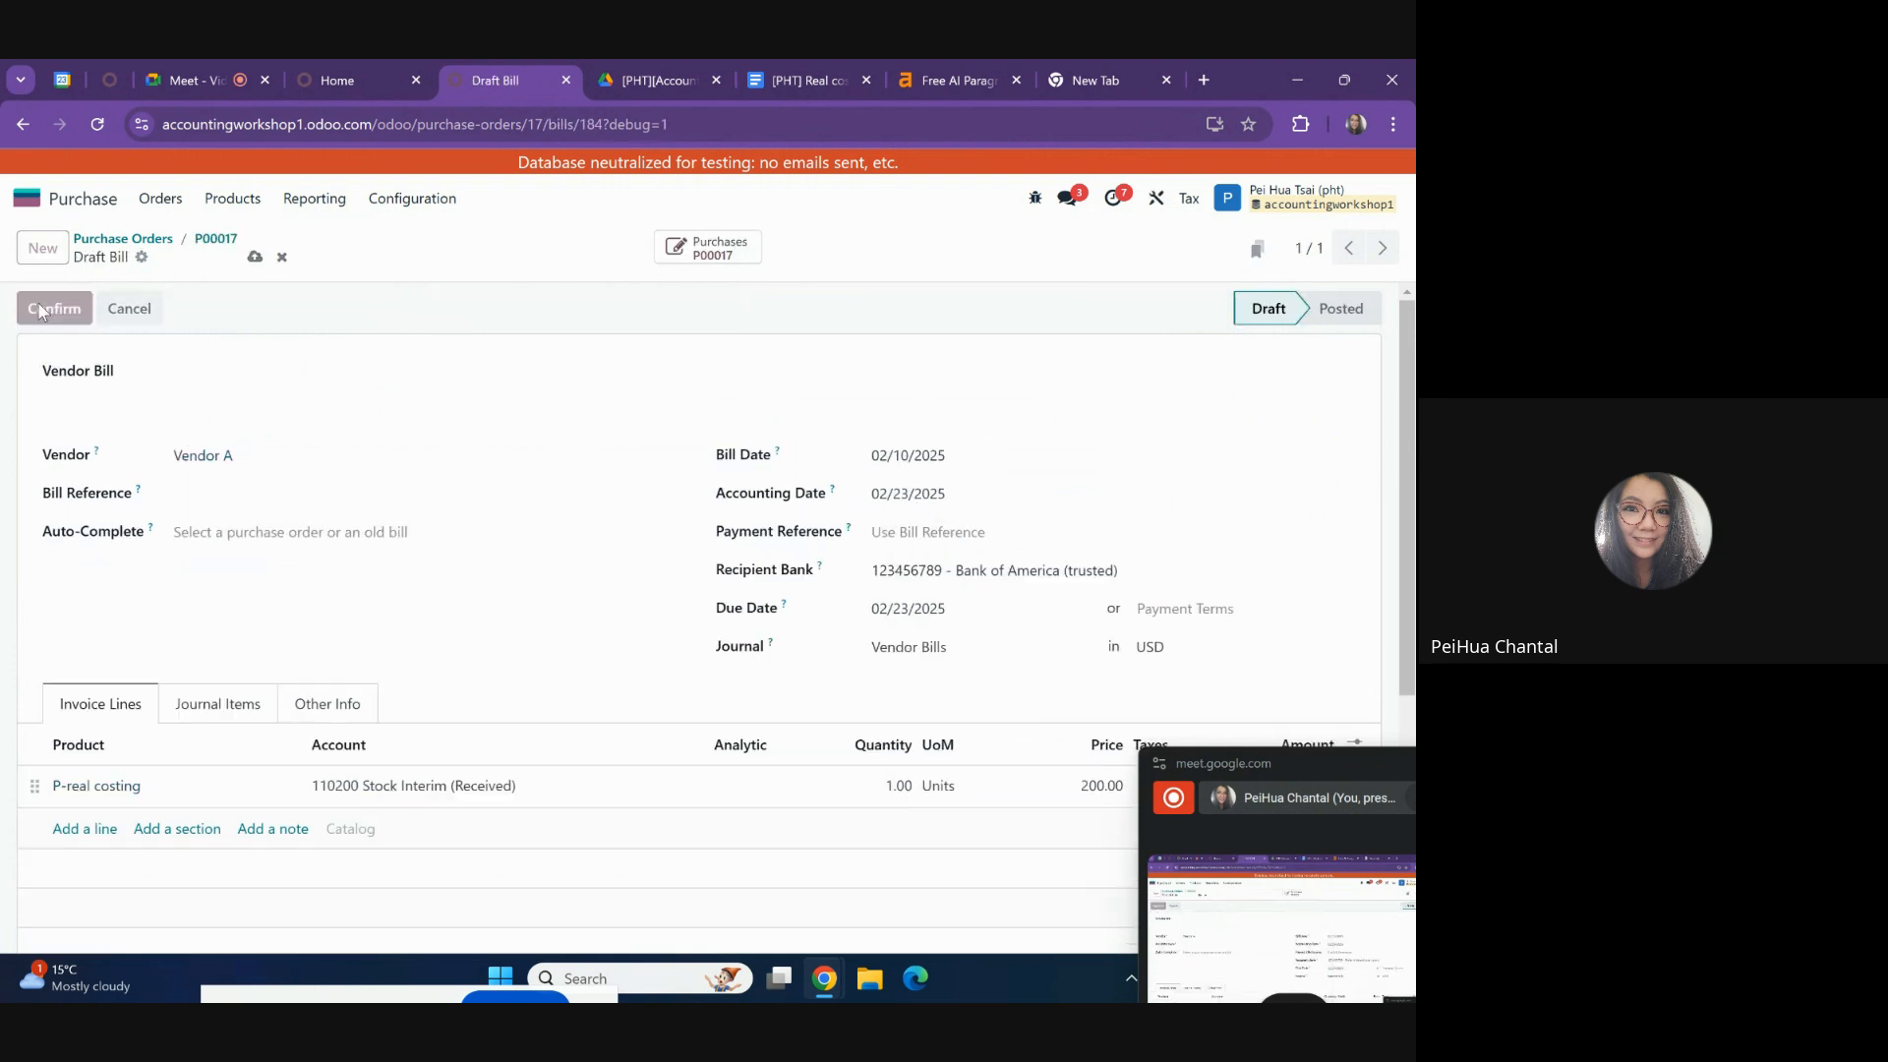
- Open the inventory valuation report and review the stock value of the received P-real costing units
{"action": "left_click", "coordinate": [213, 243]}
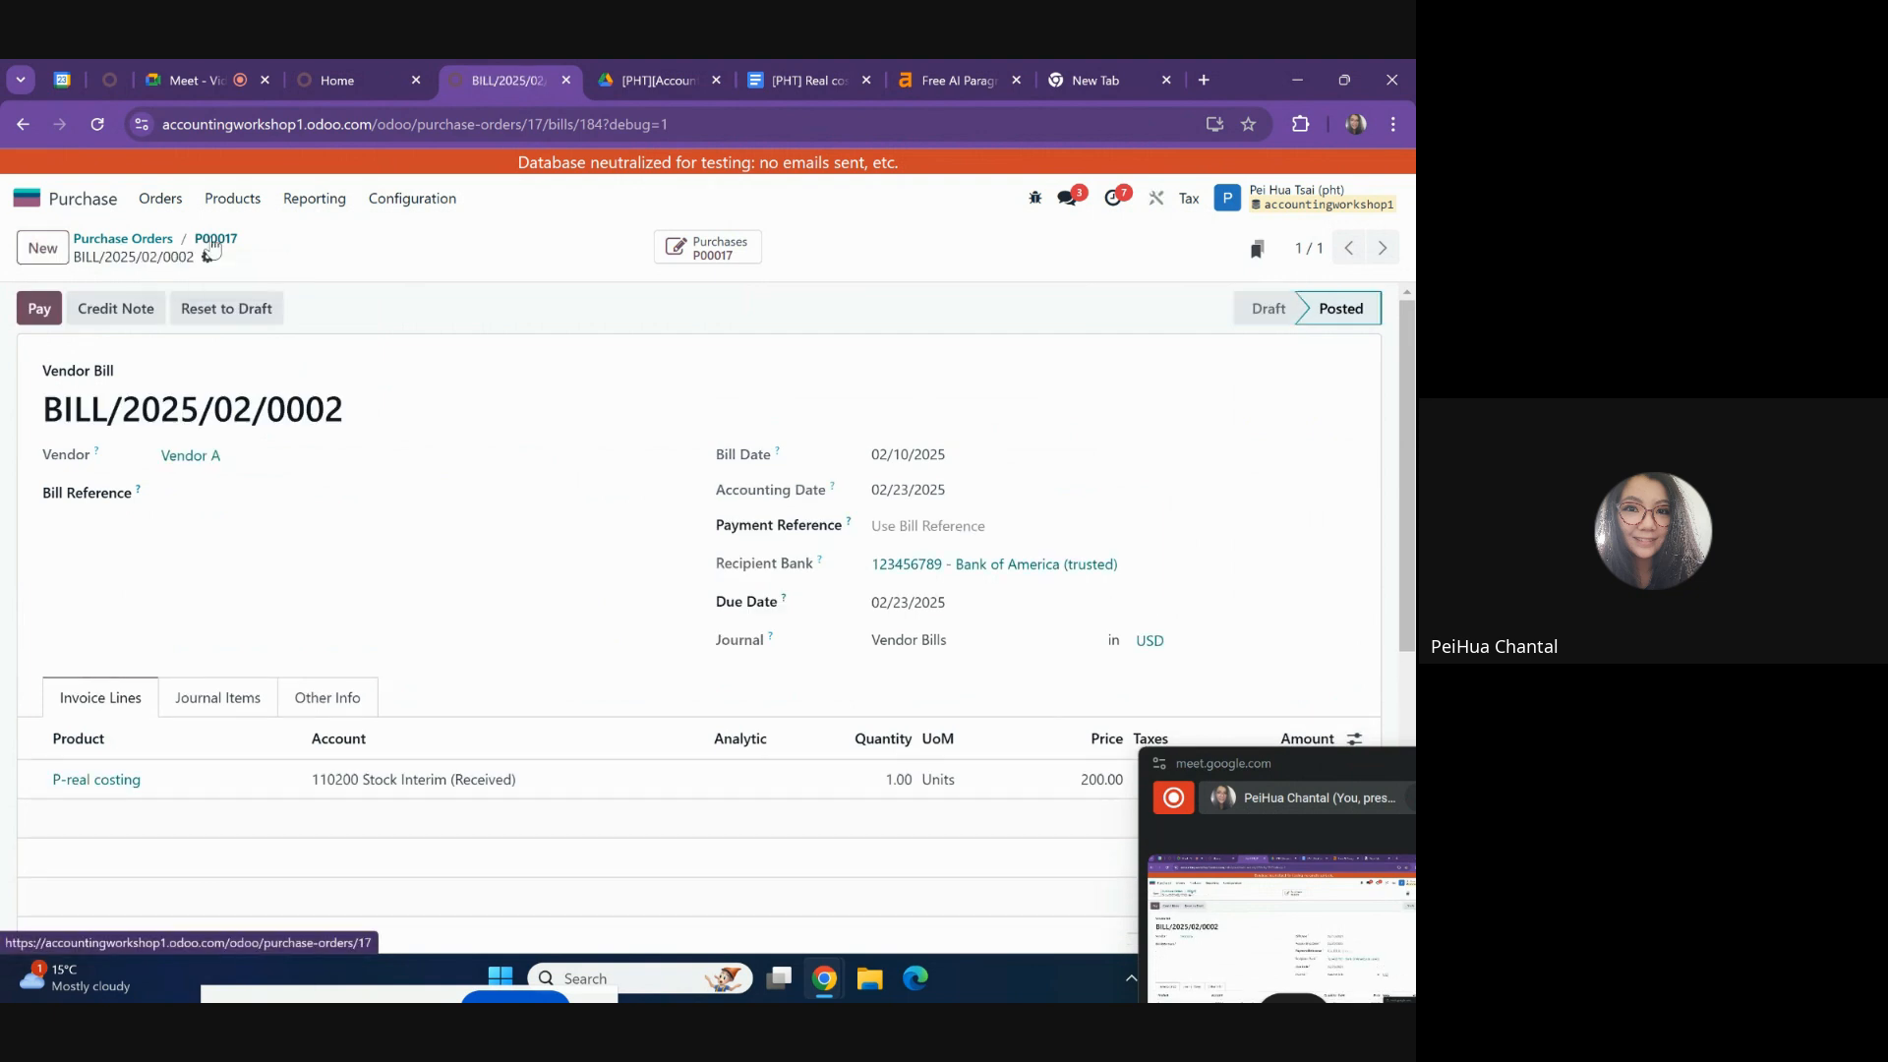
{"action": "left_click", "coordinate": [44, 207]}
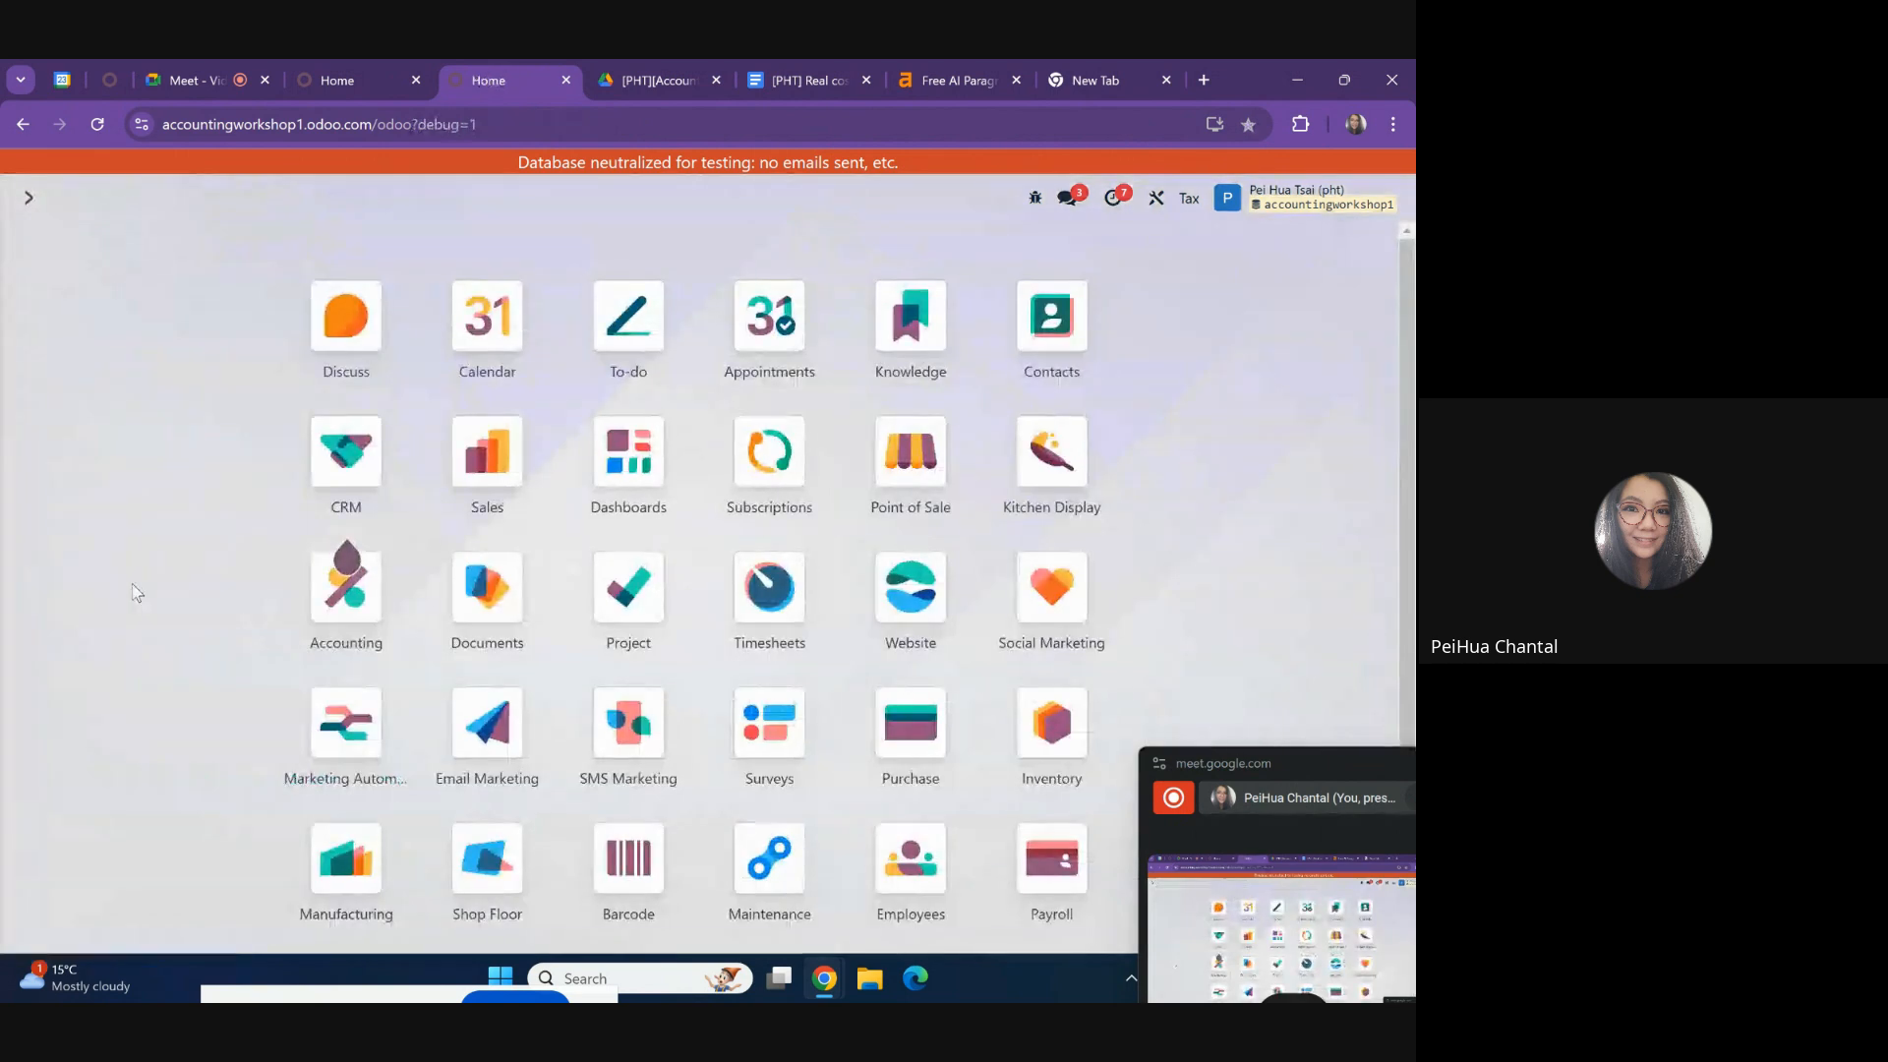
{"action": "type", "text": "in"}
{"action": "left_click", "coordinate": [460, 366]}
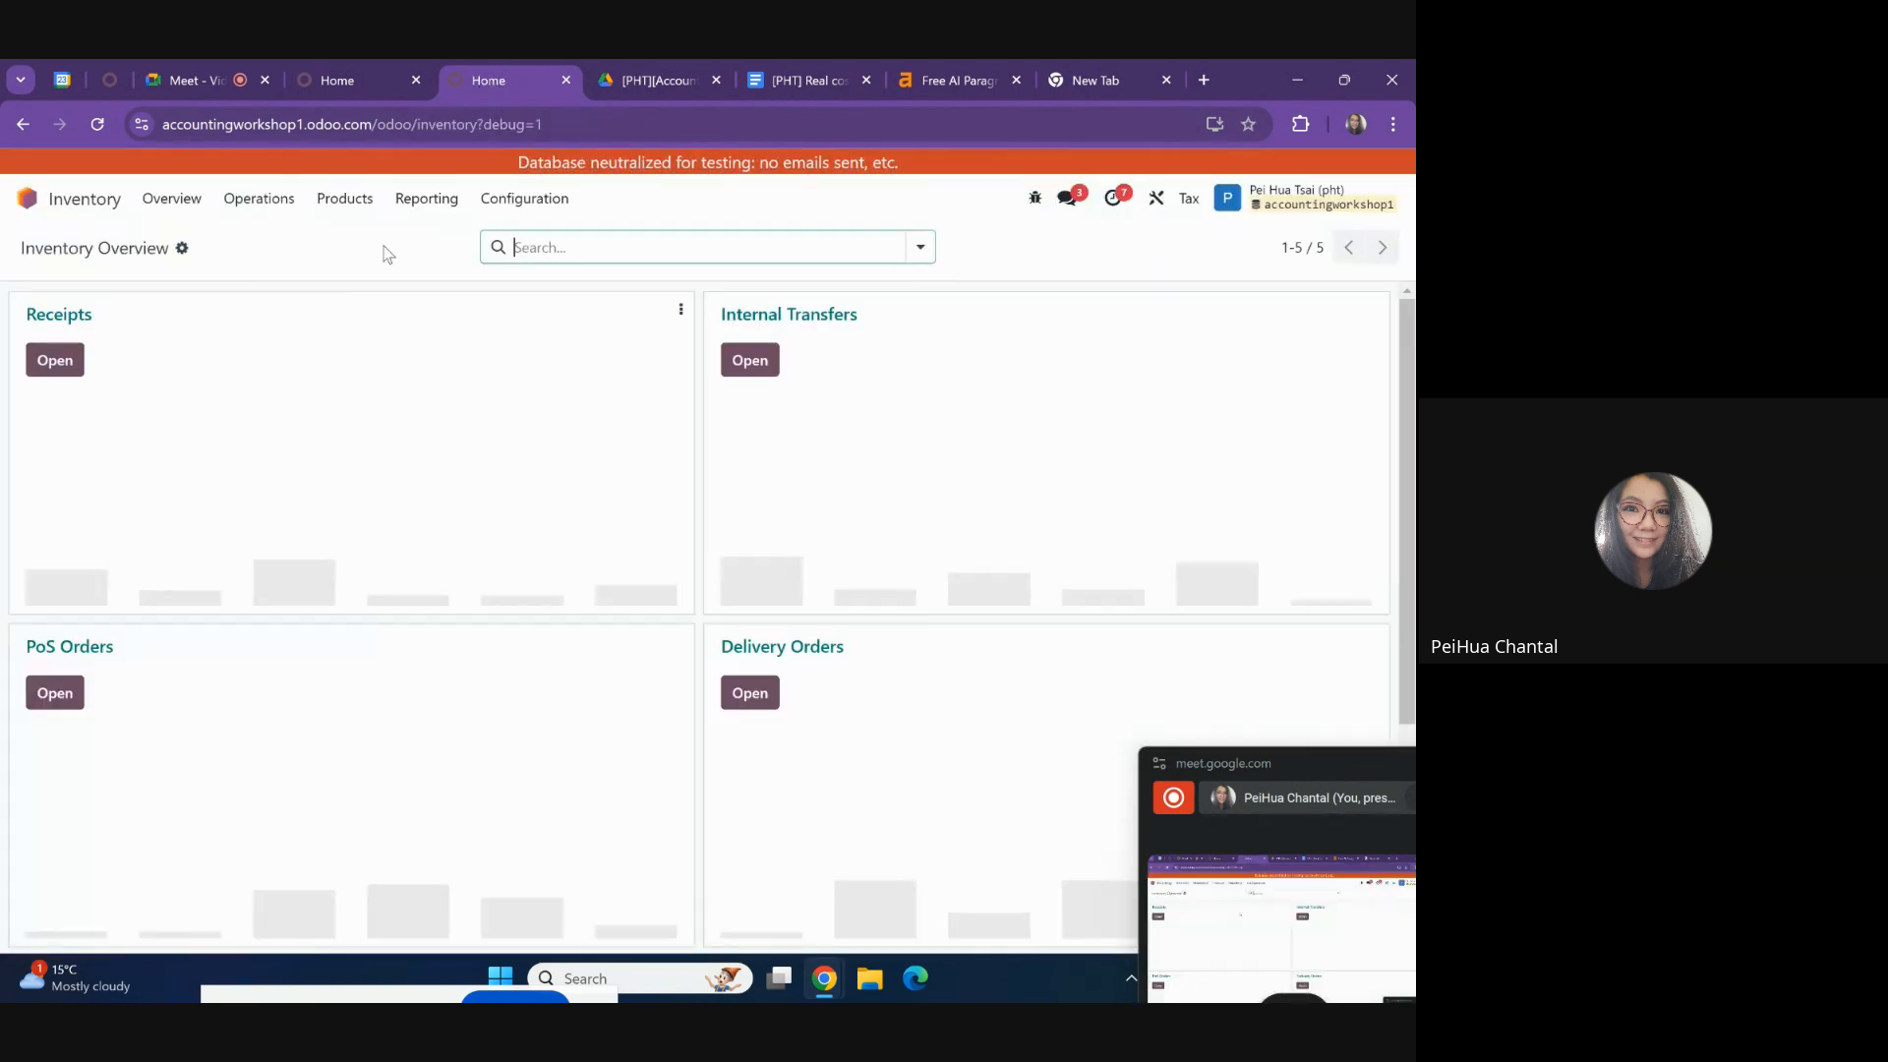
{"action": "left_click", "coordinate": [423, 200]}
{"action": "left_click", "coordinate": [487, 351]}
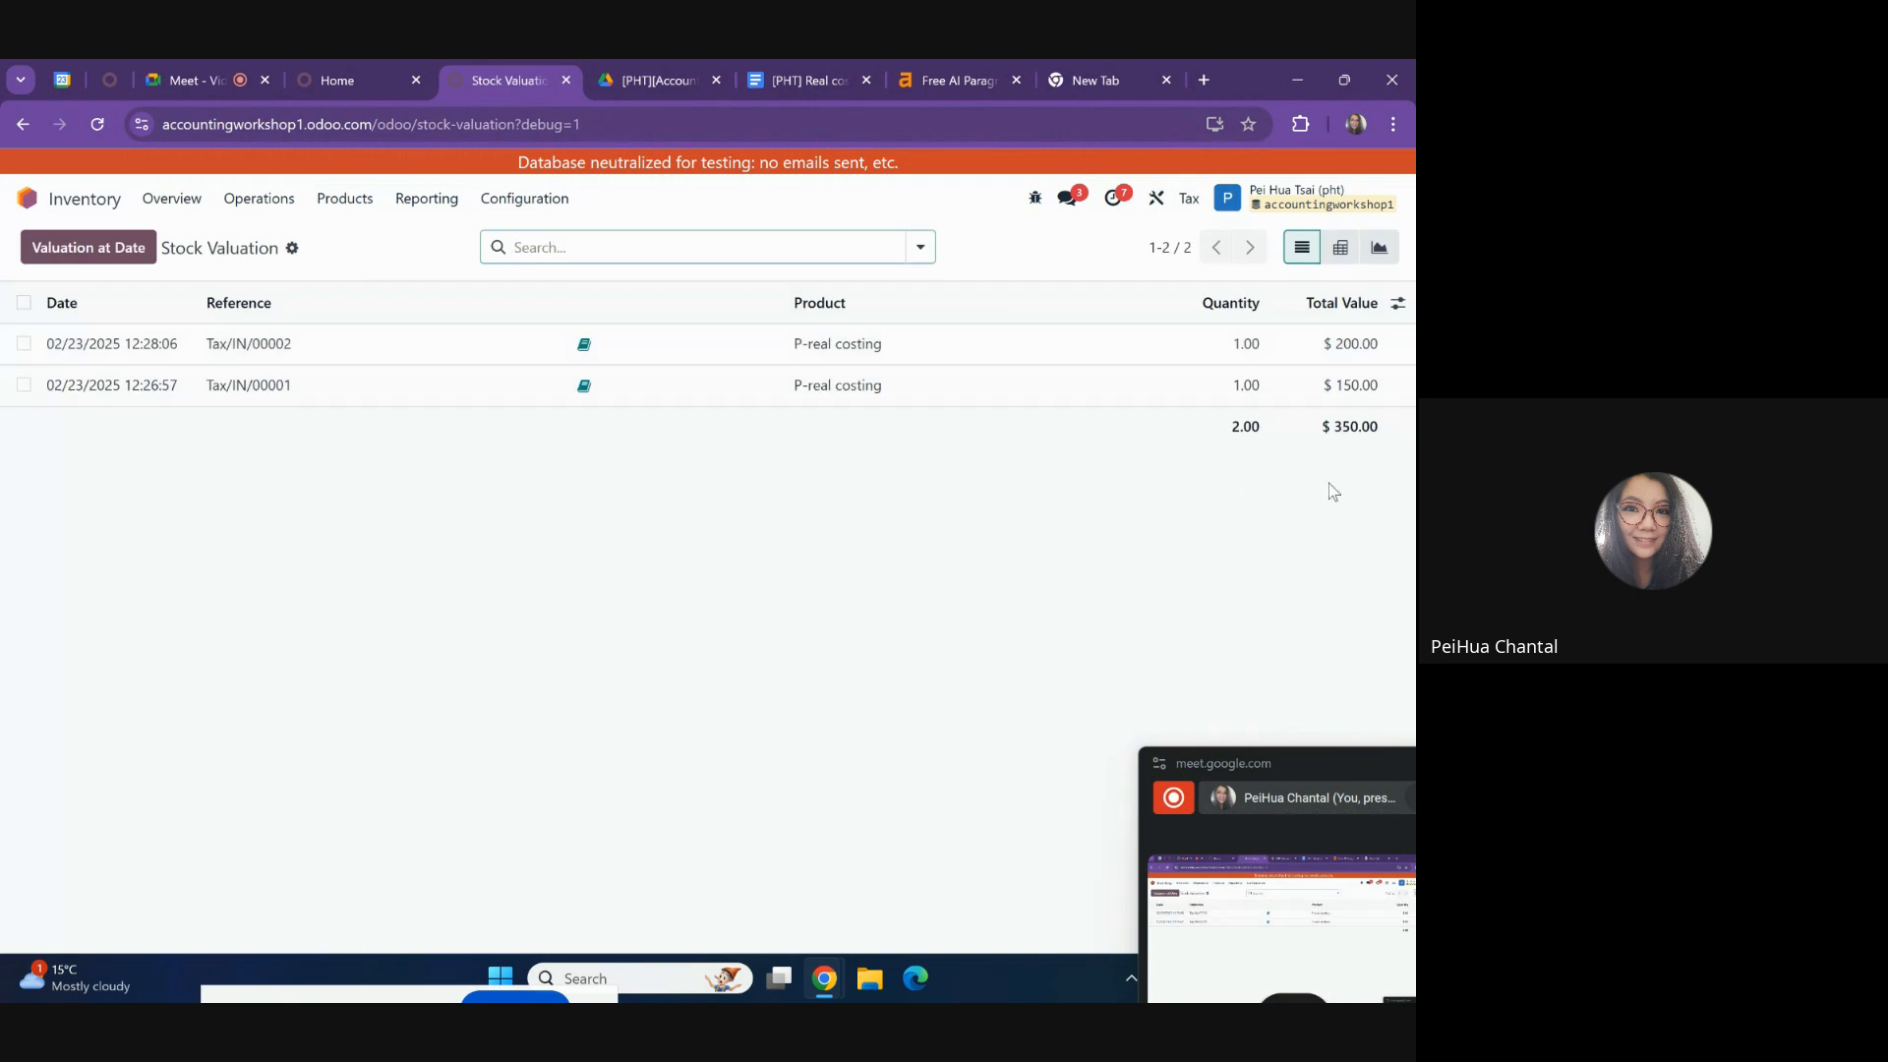
- Duplicate purchase order P00017, set the P-real costing unit price on the copy to 340 and confirm the order
{"action": "left_click", "coordinate": [83, 199]}
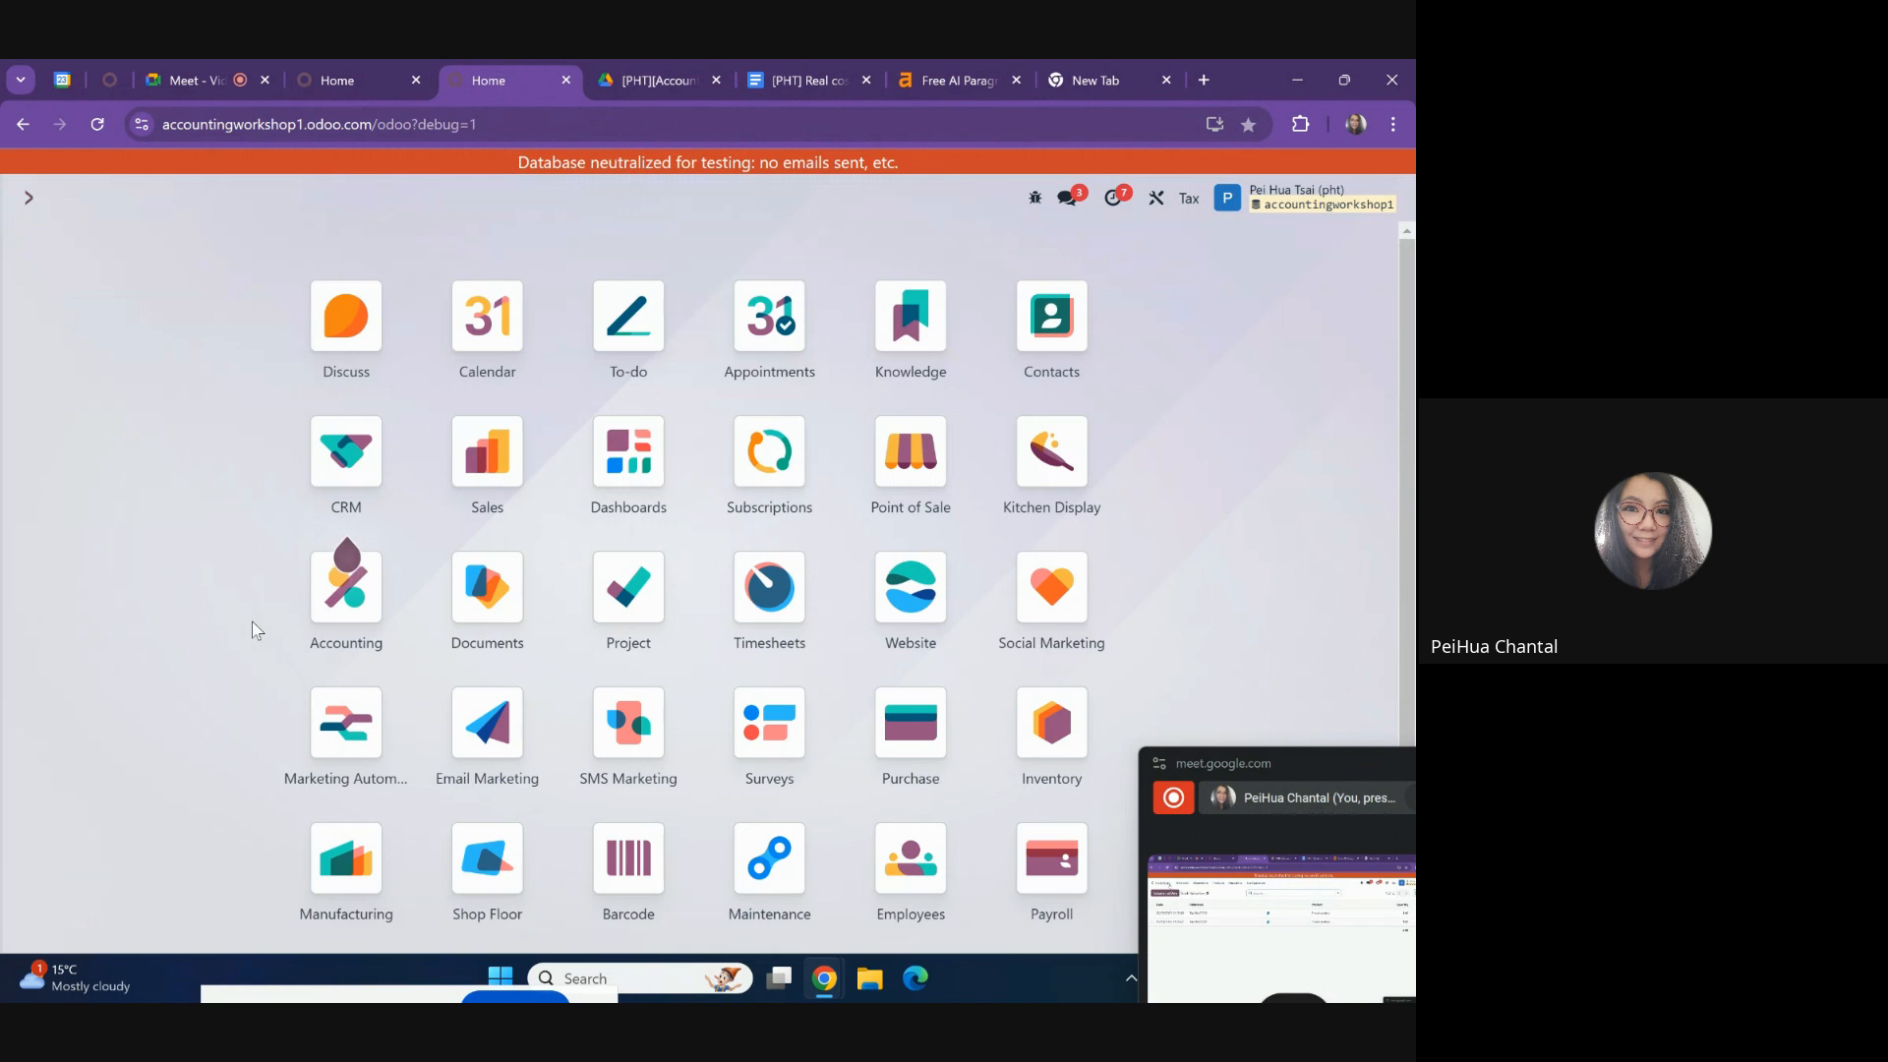
{"action": "key", "text": "ctrl+k"}
{"action": "type", "text": "/pu"}
{"action": "key", "text": "Down"}
{"action": "key", "text": "Return"}
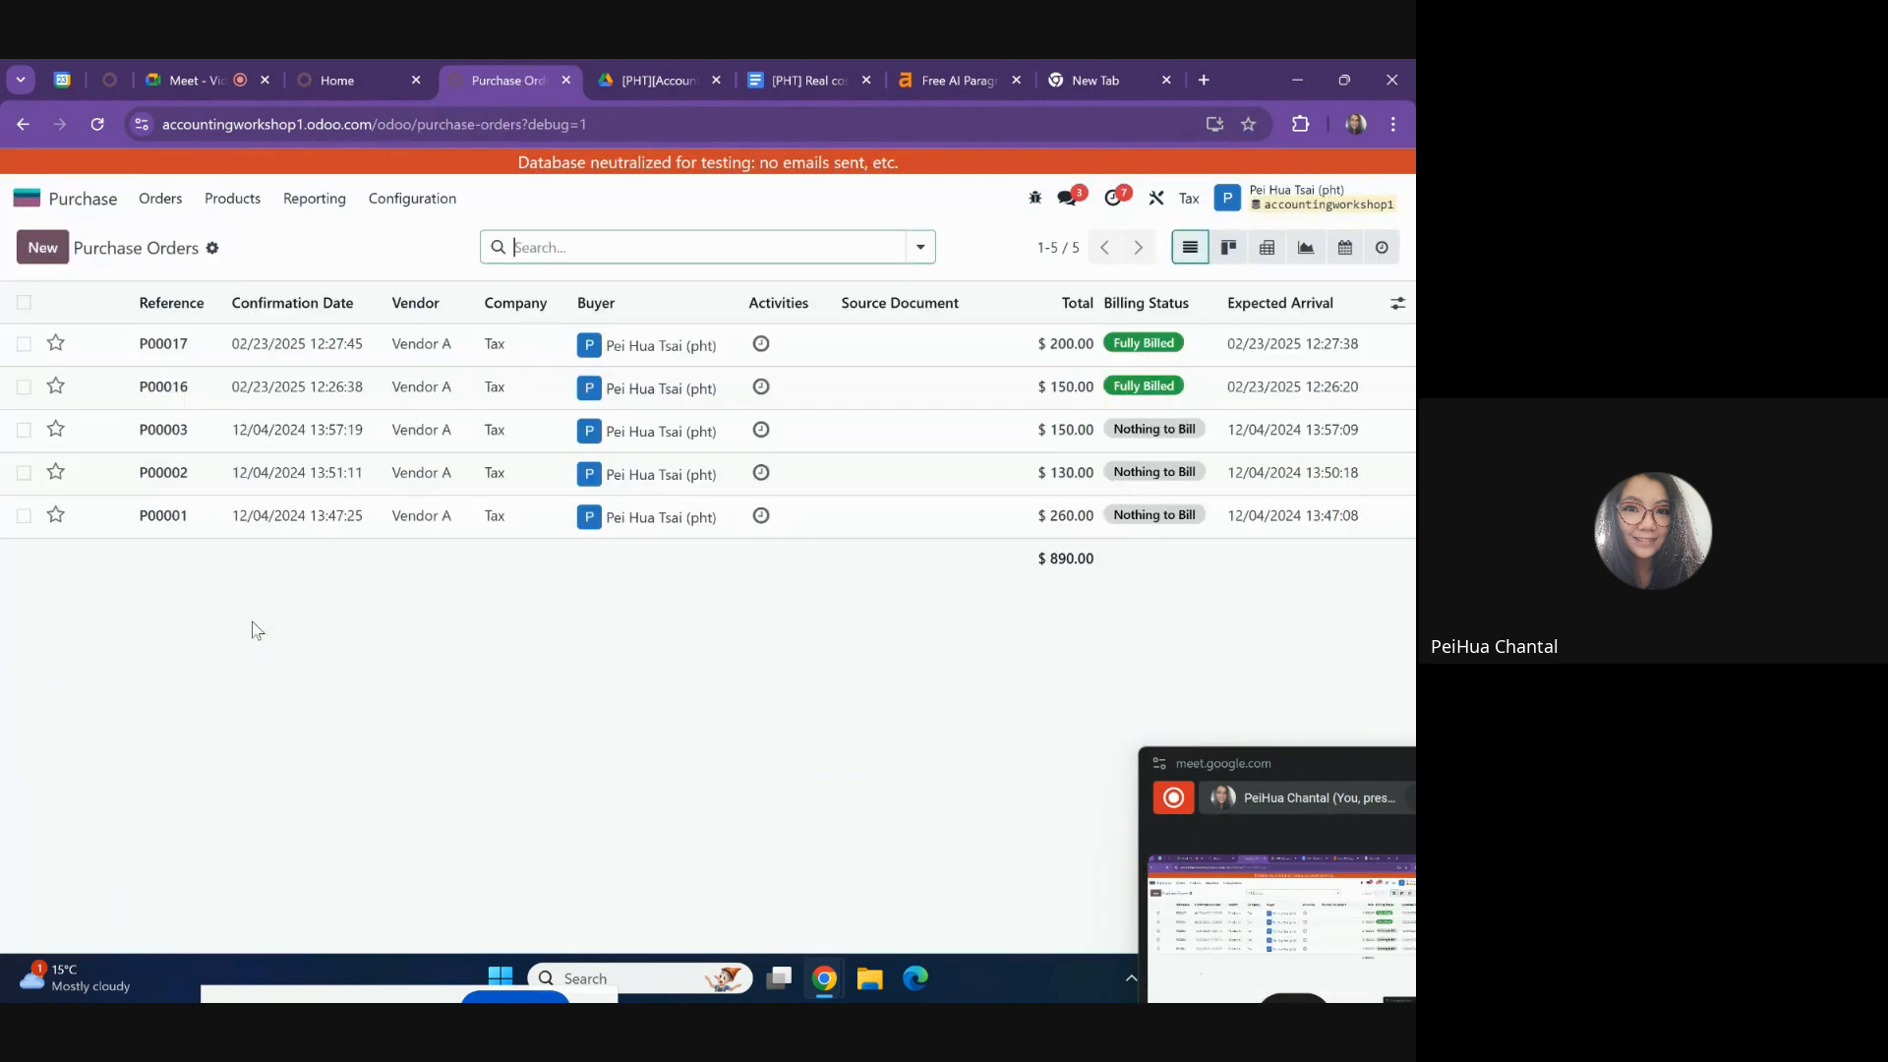
{"action": "left_click", "coordinate": [244, 342]}
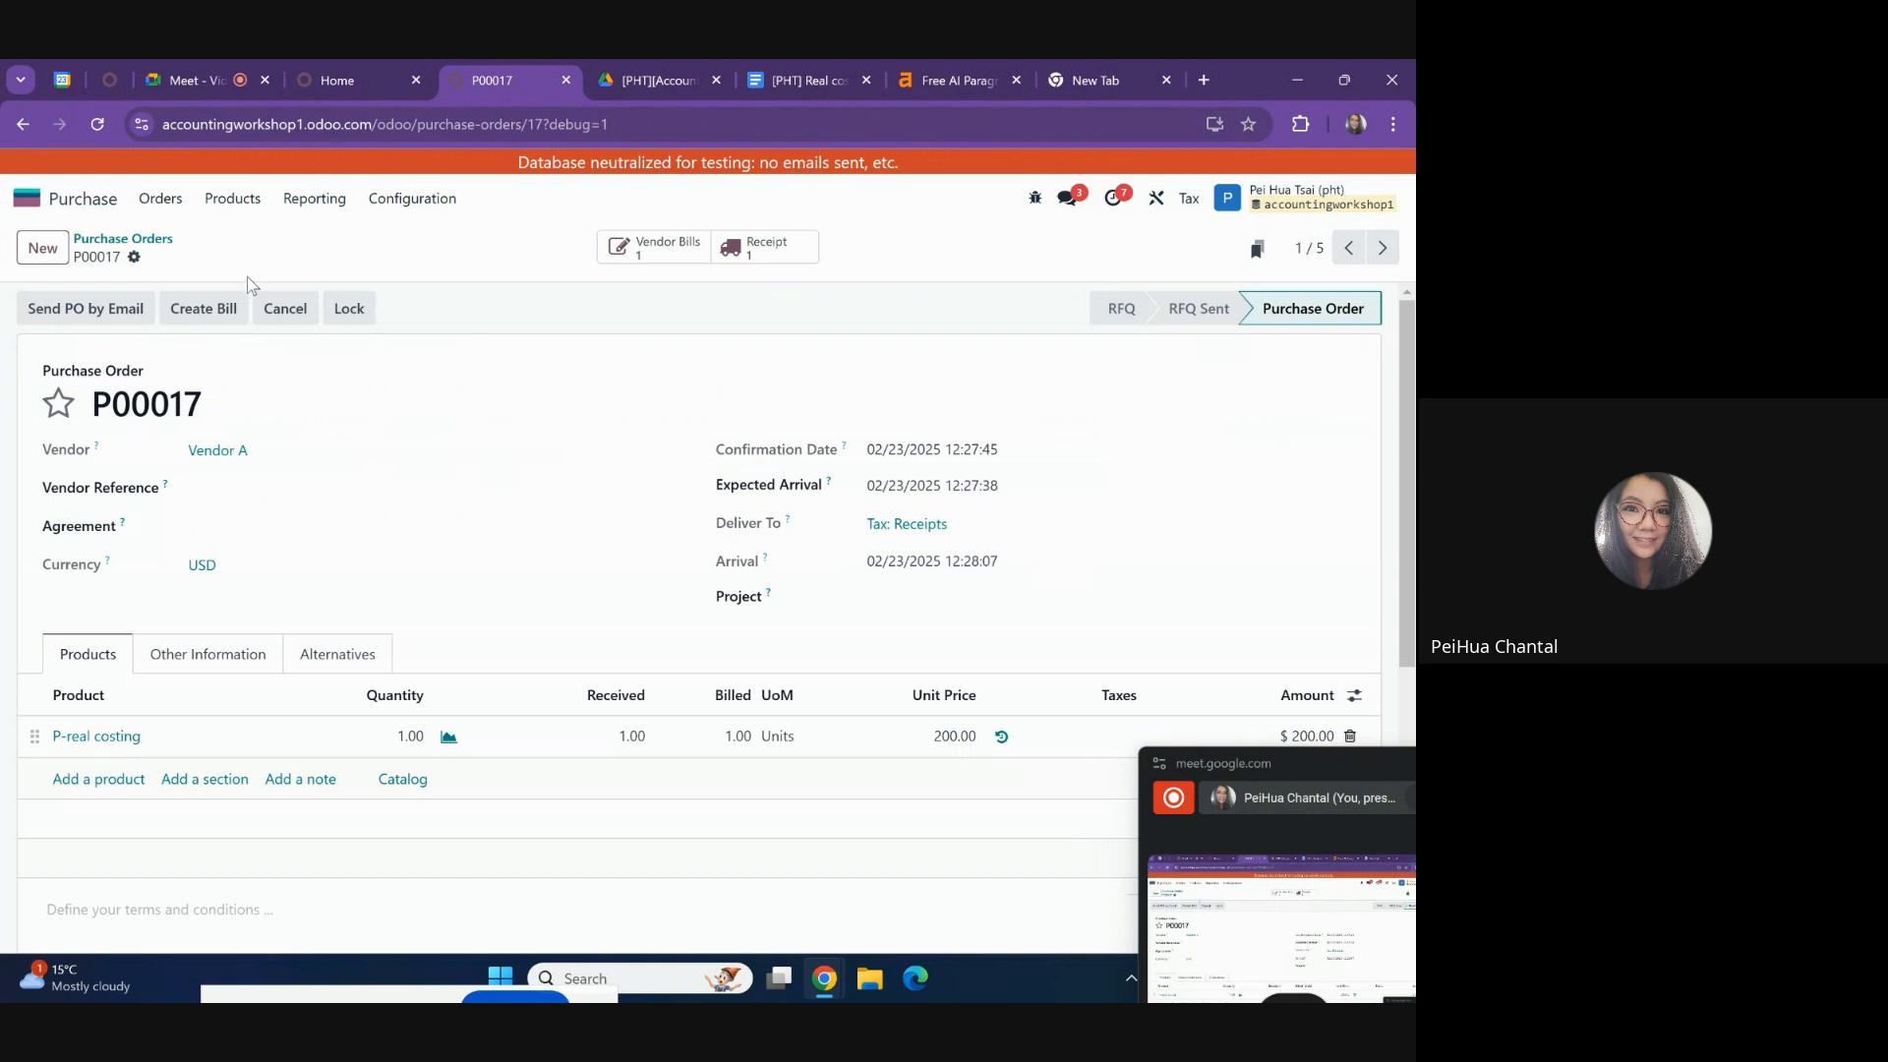
{"action": "left_click", "coordinate": [135, 257]}
{"action": "left_click", "coordinate": [187, 334]}
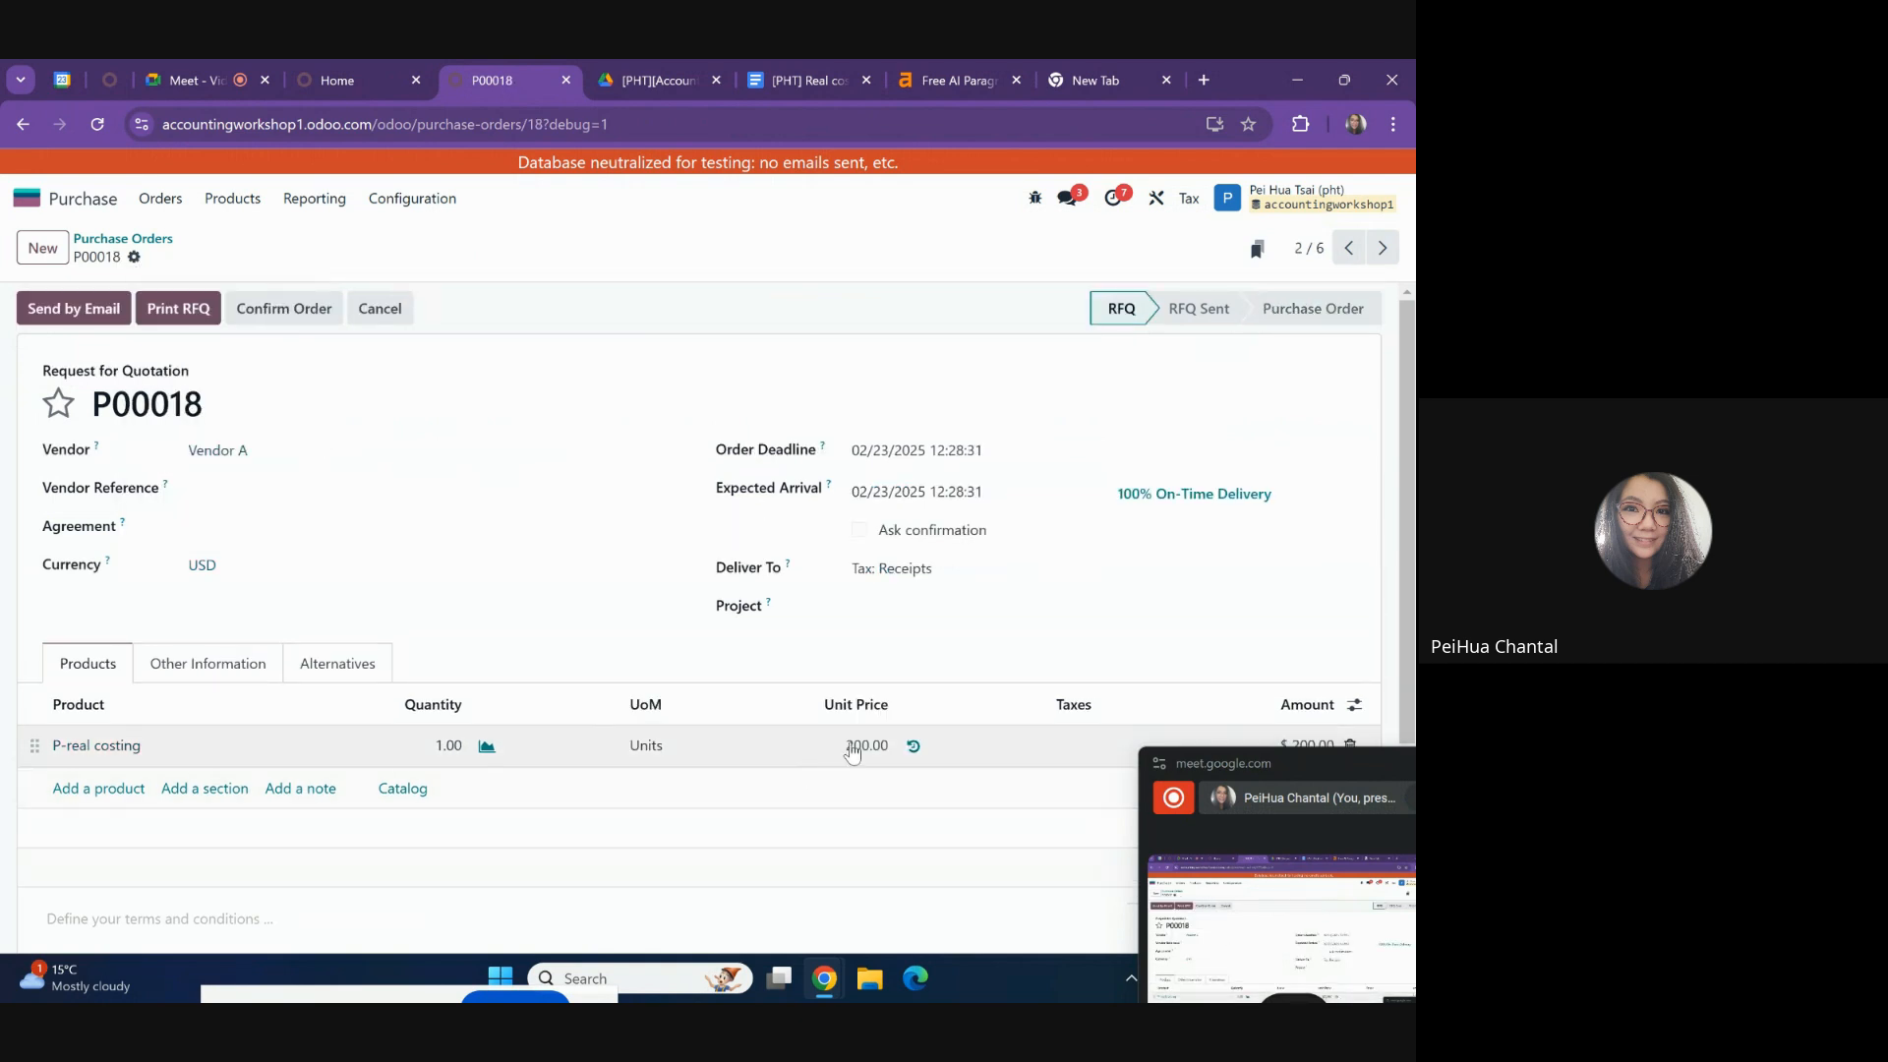
{"action": "left_click", "coordinate": [851, 752]}
{"action": "type", "text": "340"}
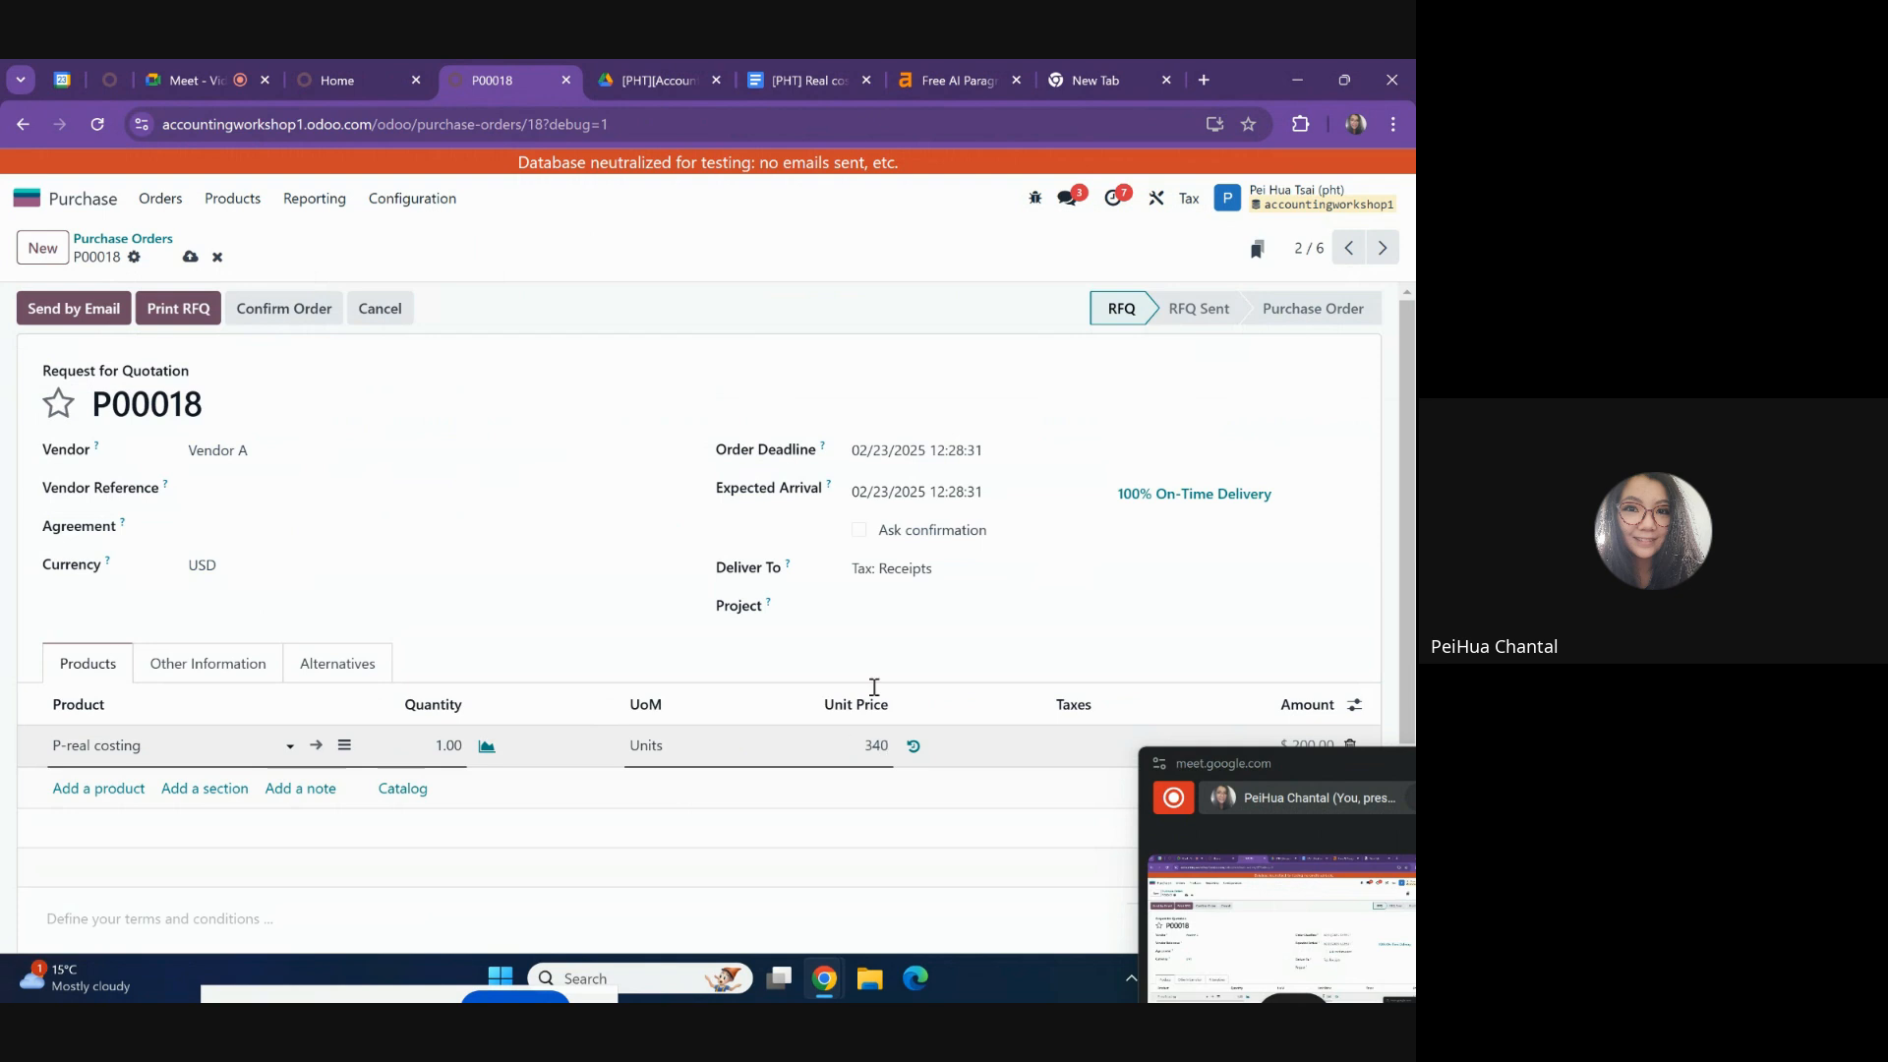
{"action": "left_click", "coordinate": [282, 308]}
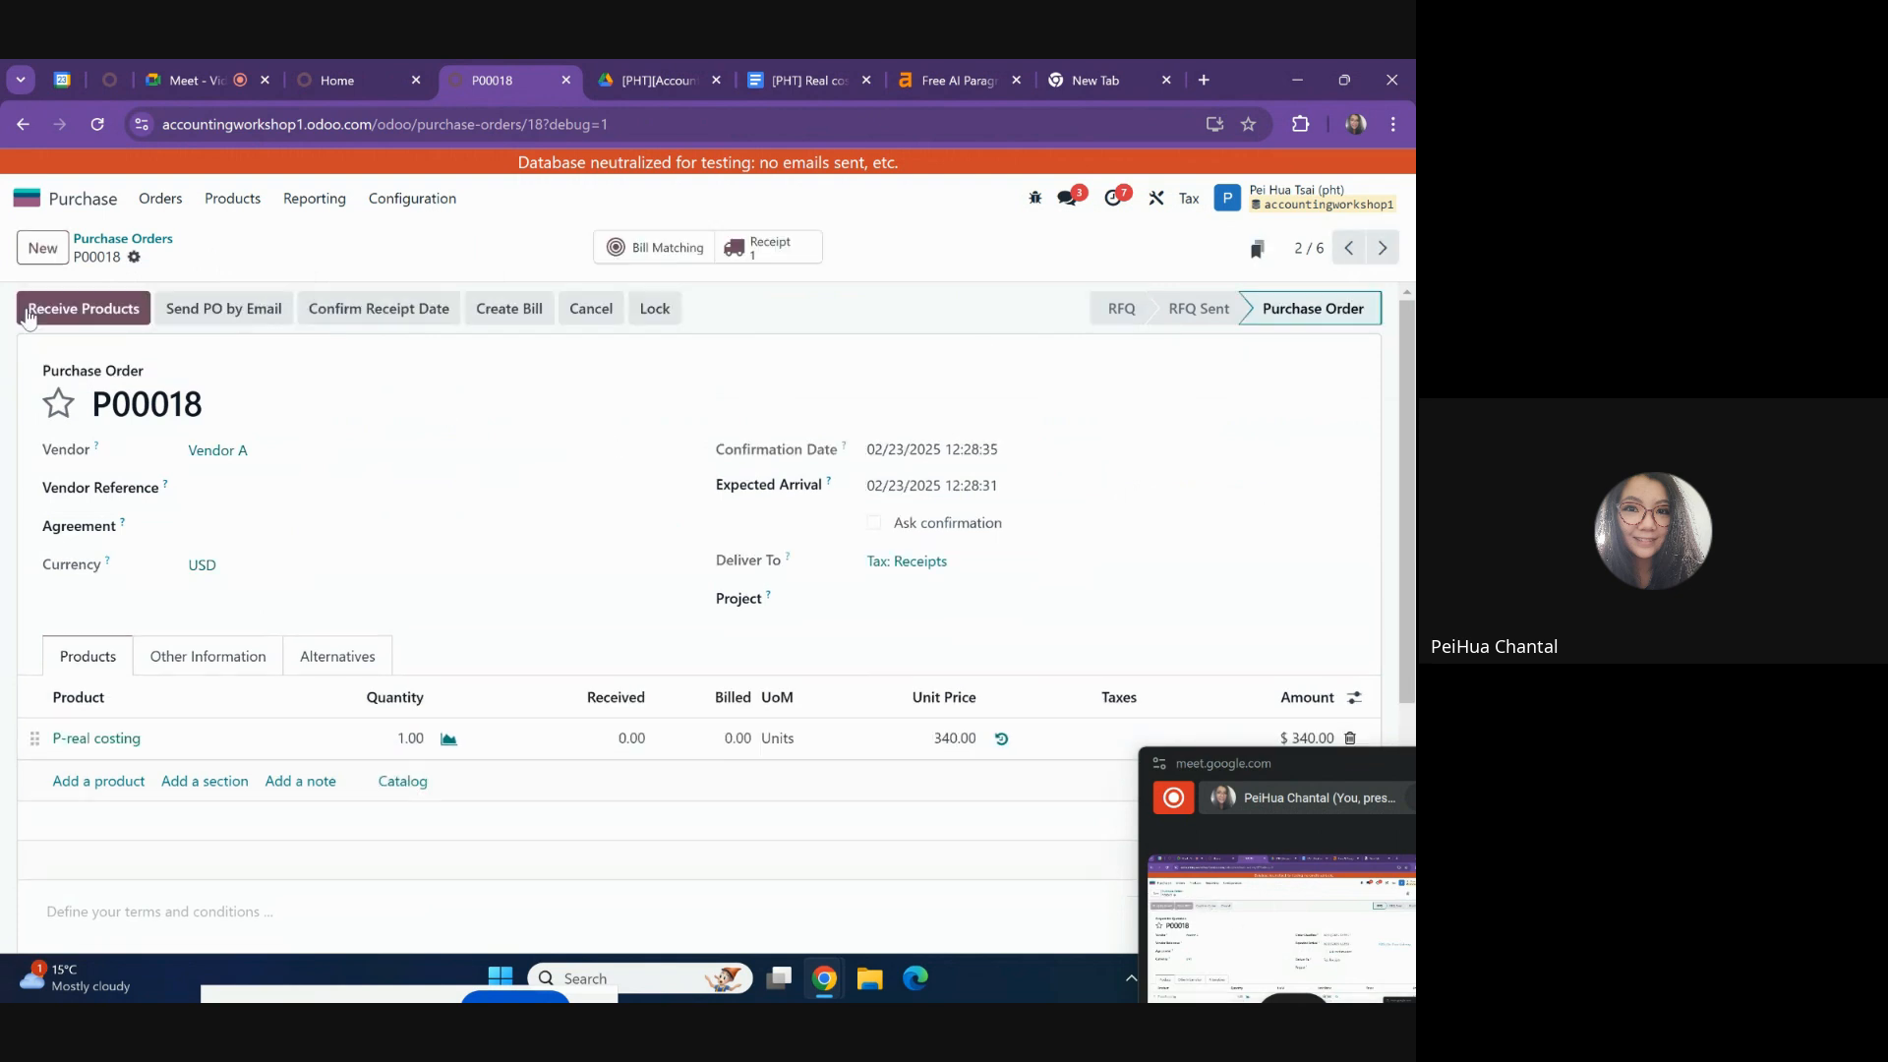
- Assign a new lot number to the P-real costing unit on P00018's receipt and validate the receipt
{"action": "left_click", "coordinate": [28, 313]}
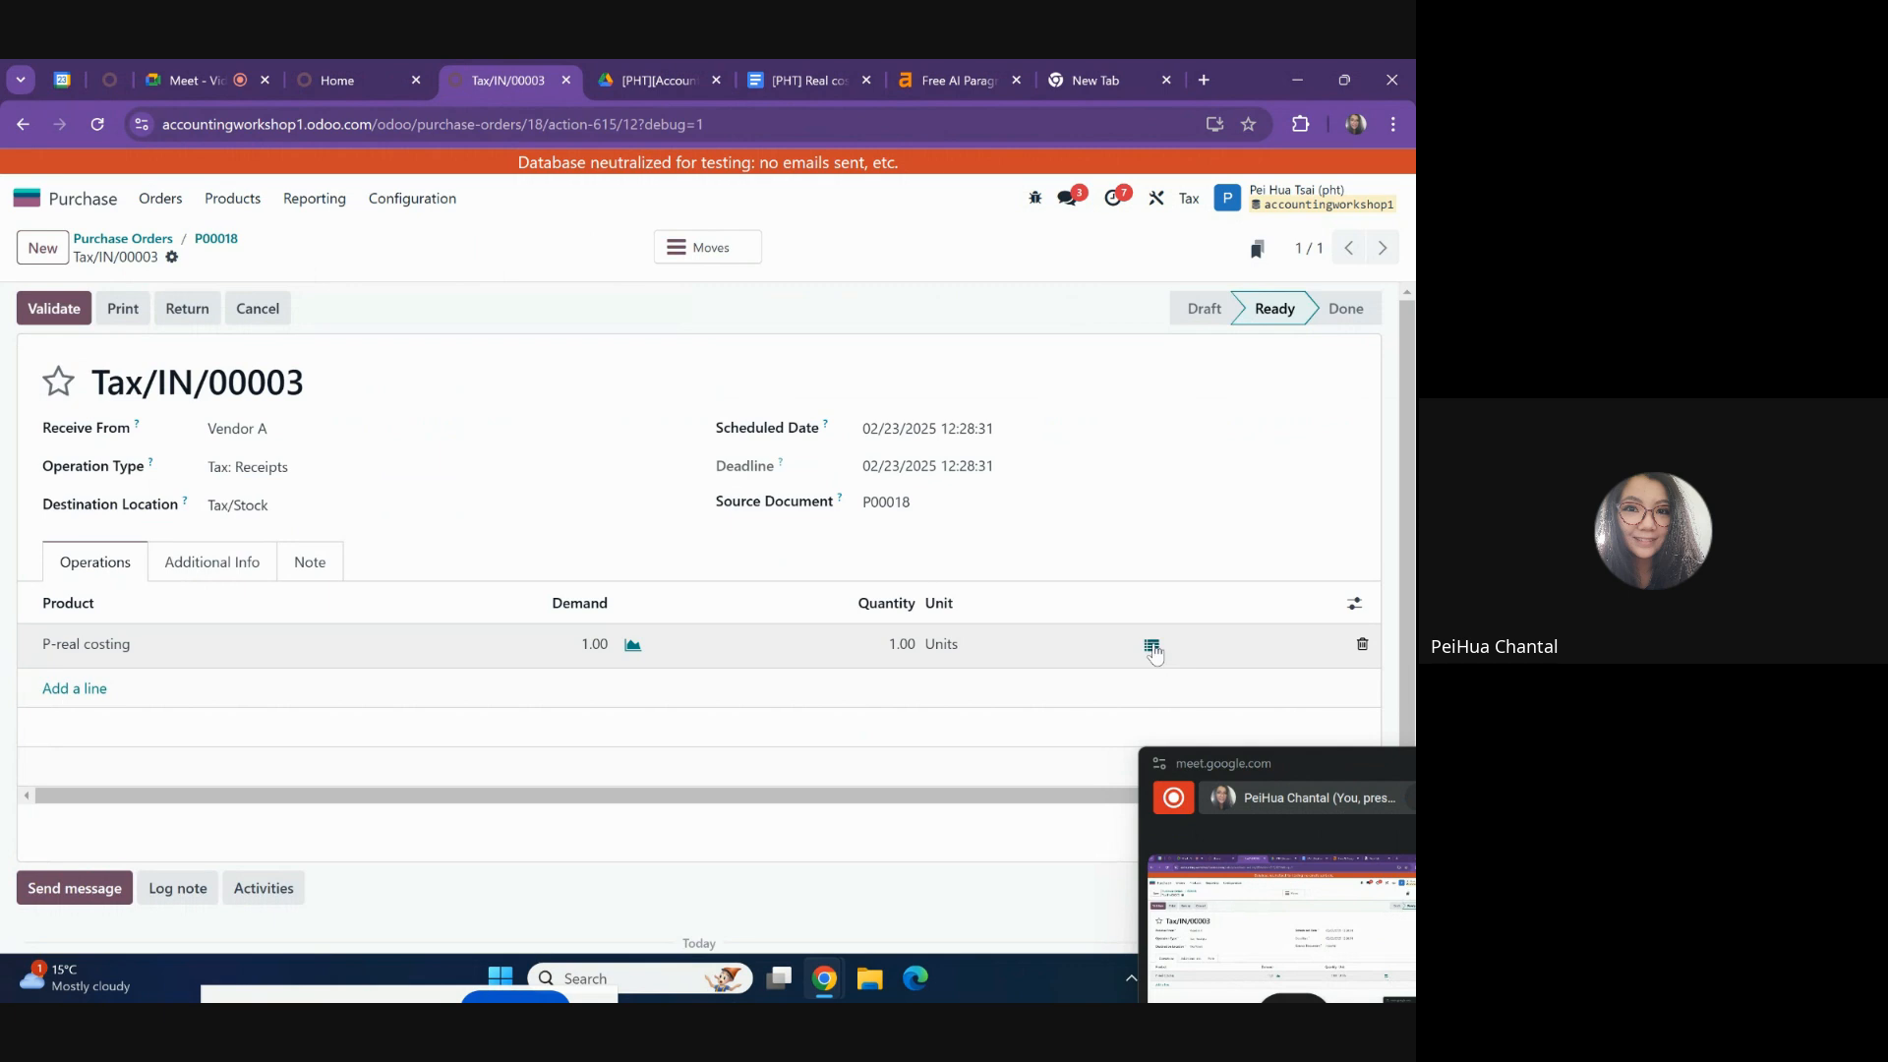
{"action": "left_click", "coordinate": [1152, 646]}
{"action": "left_click", "coordinate": [355, 540]}
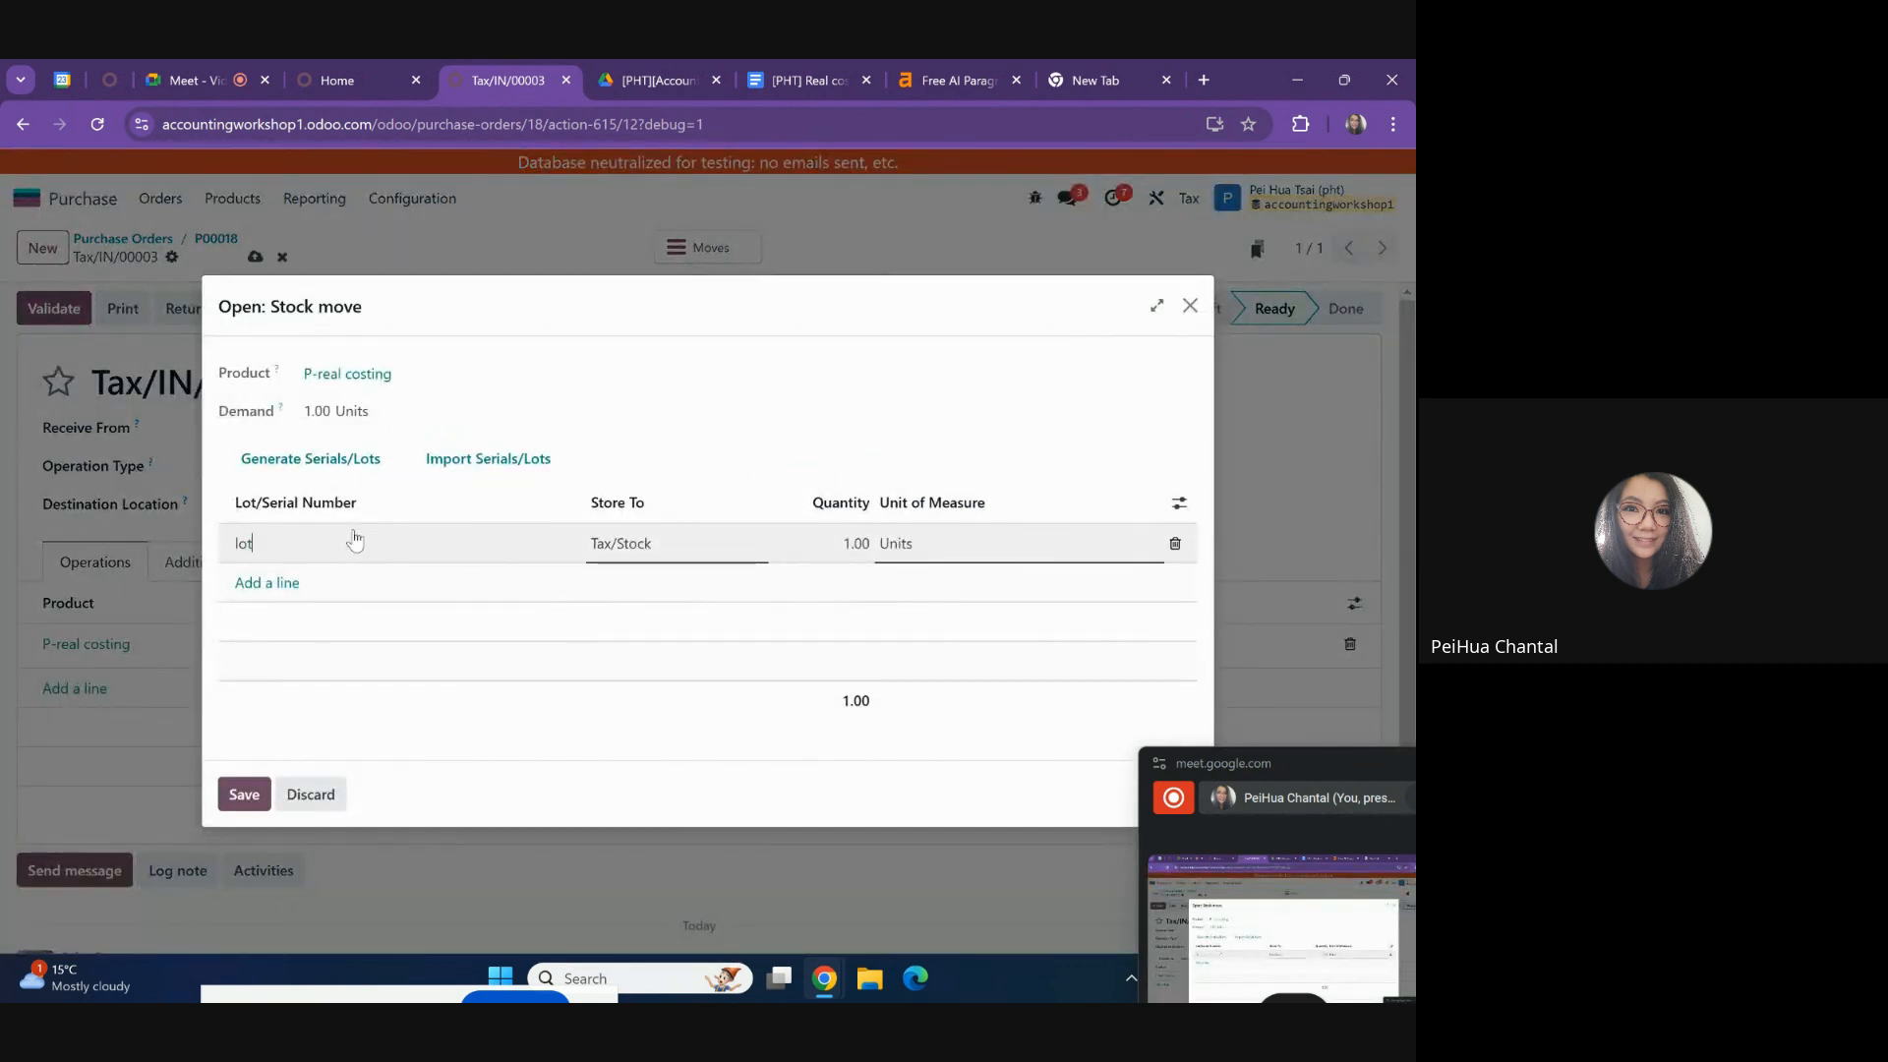
{"action": "left_click", "coordinate": [244, 794]}
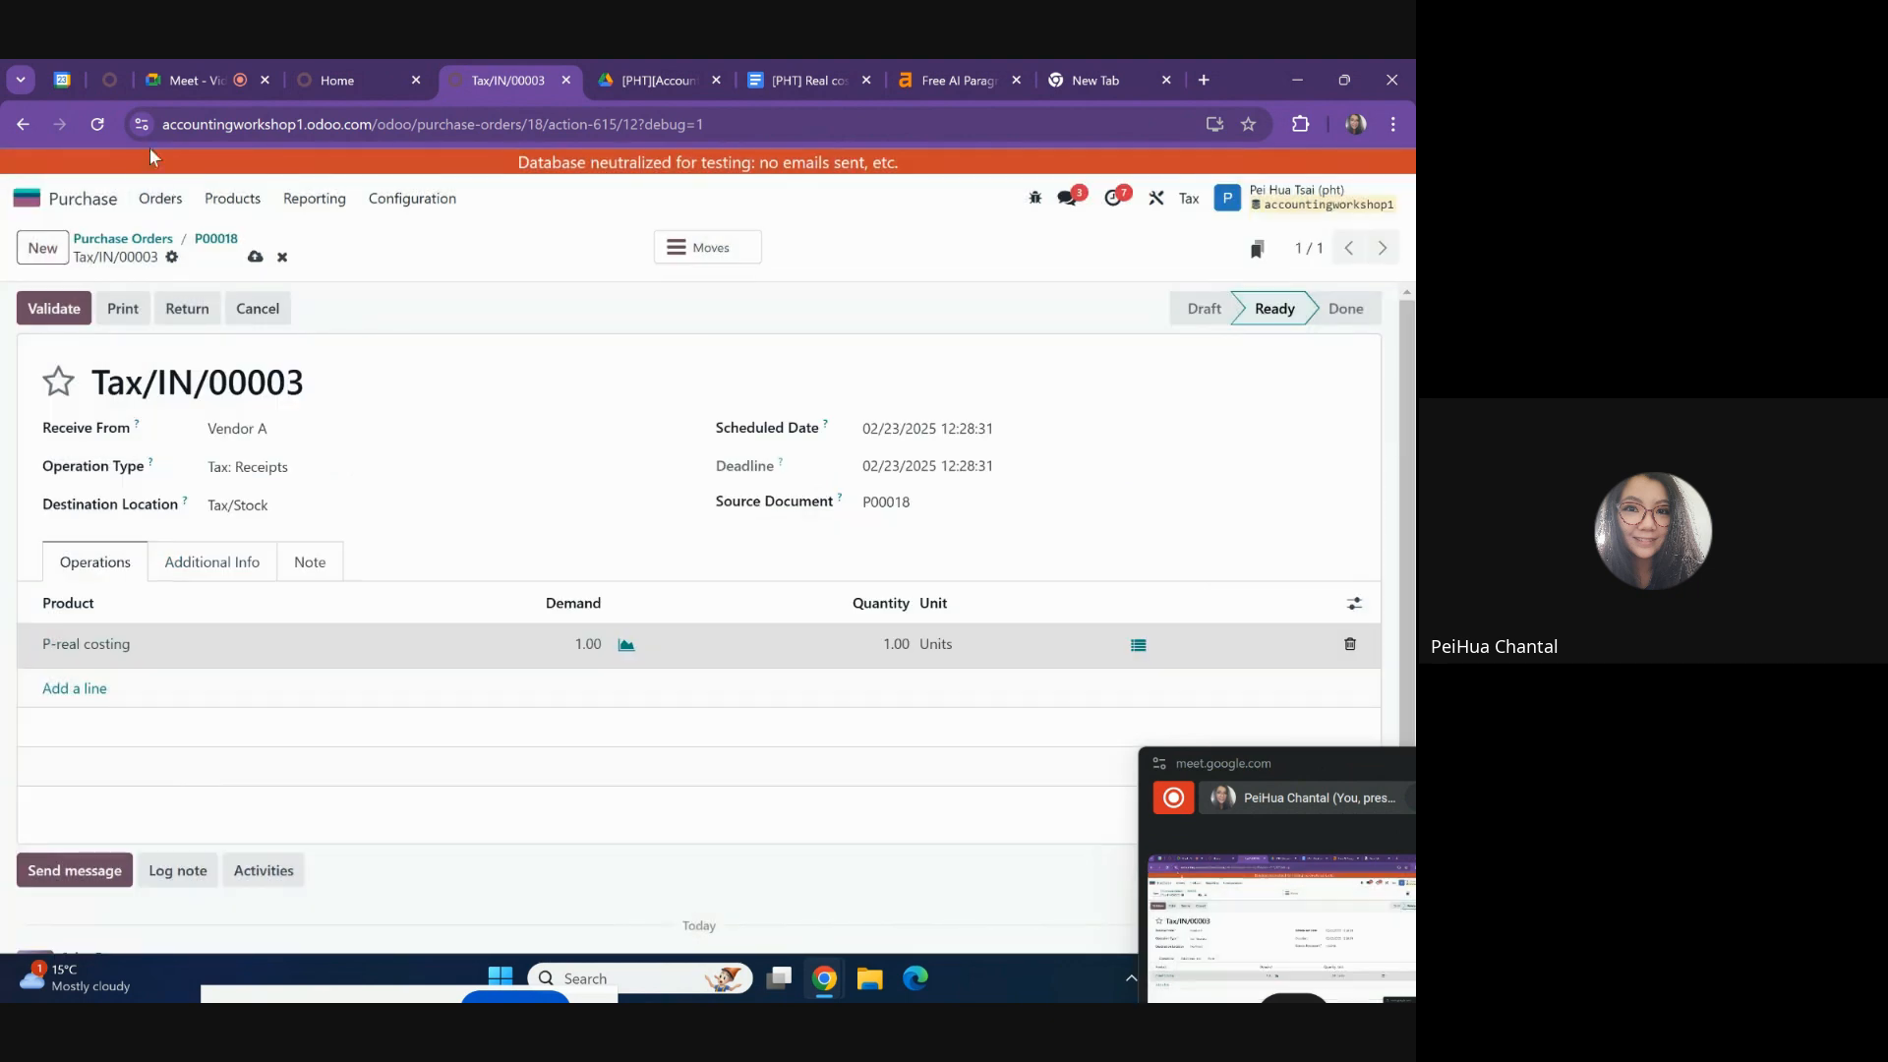
{"action": "left_click", "coordinate": [86, 309]}
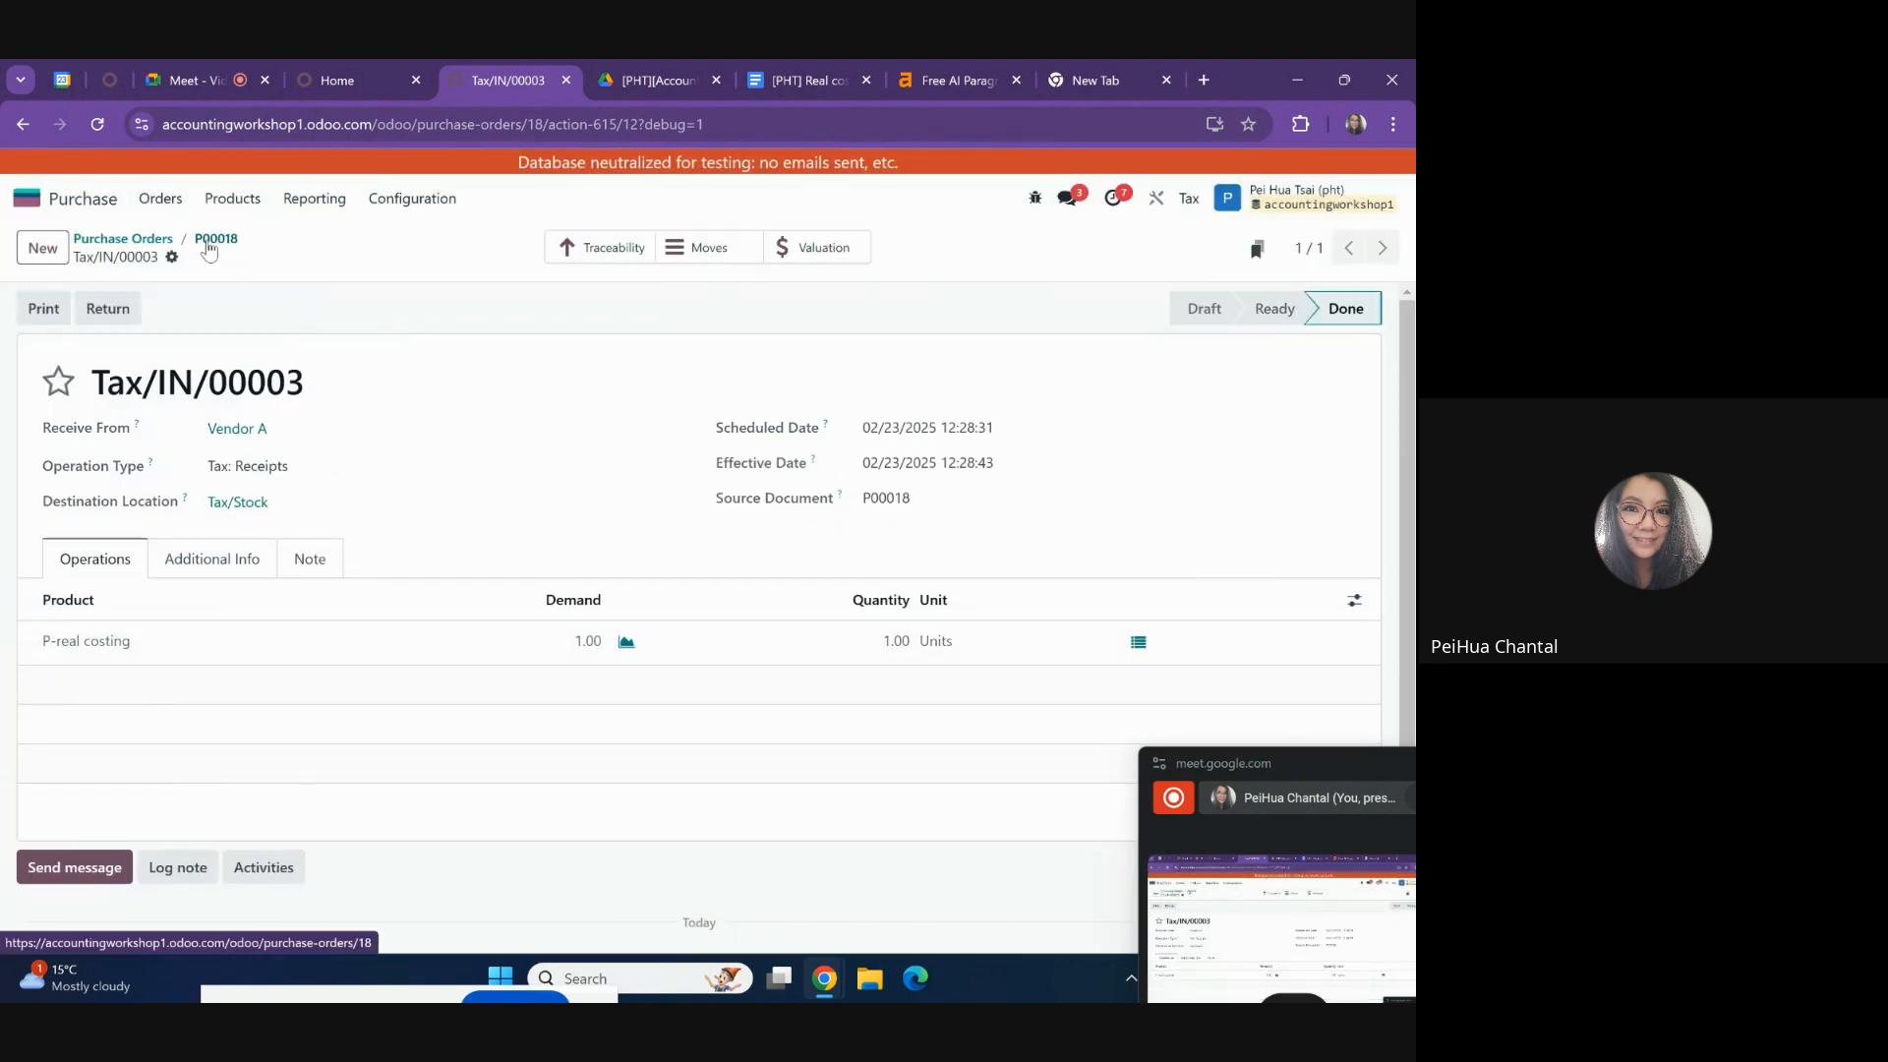
- Create the vendor bill for purchase order P00018 with bill date 02/10/2025 and confirm it
{"action": "left_click", "coordinate": [208, 239]}
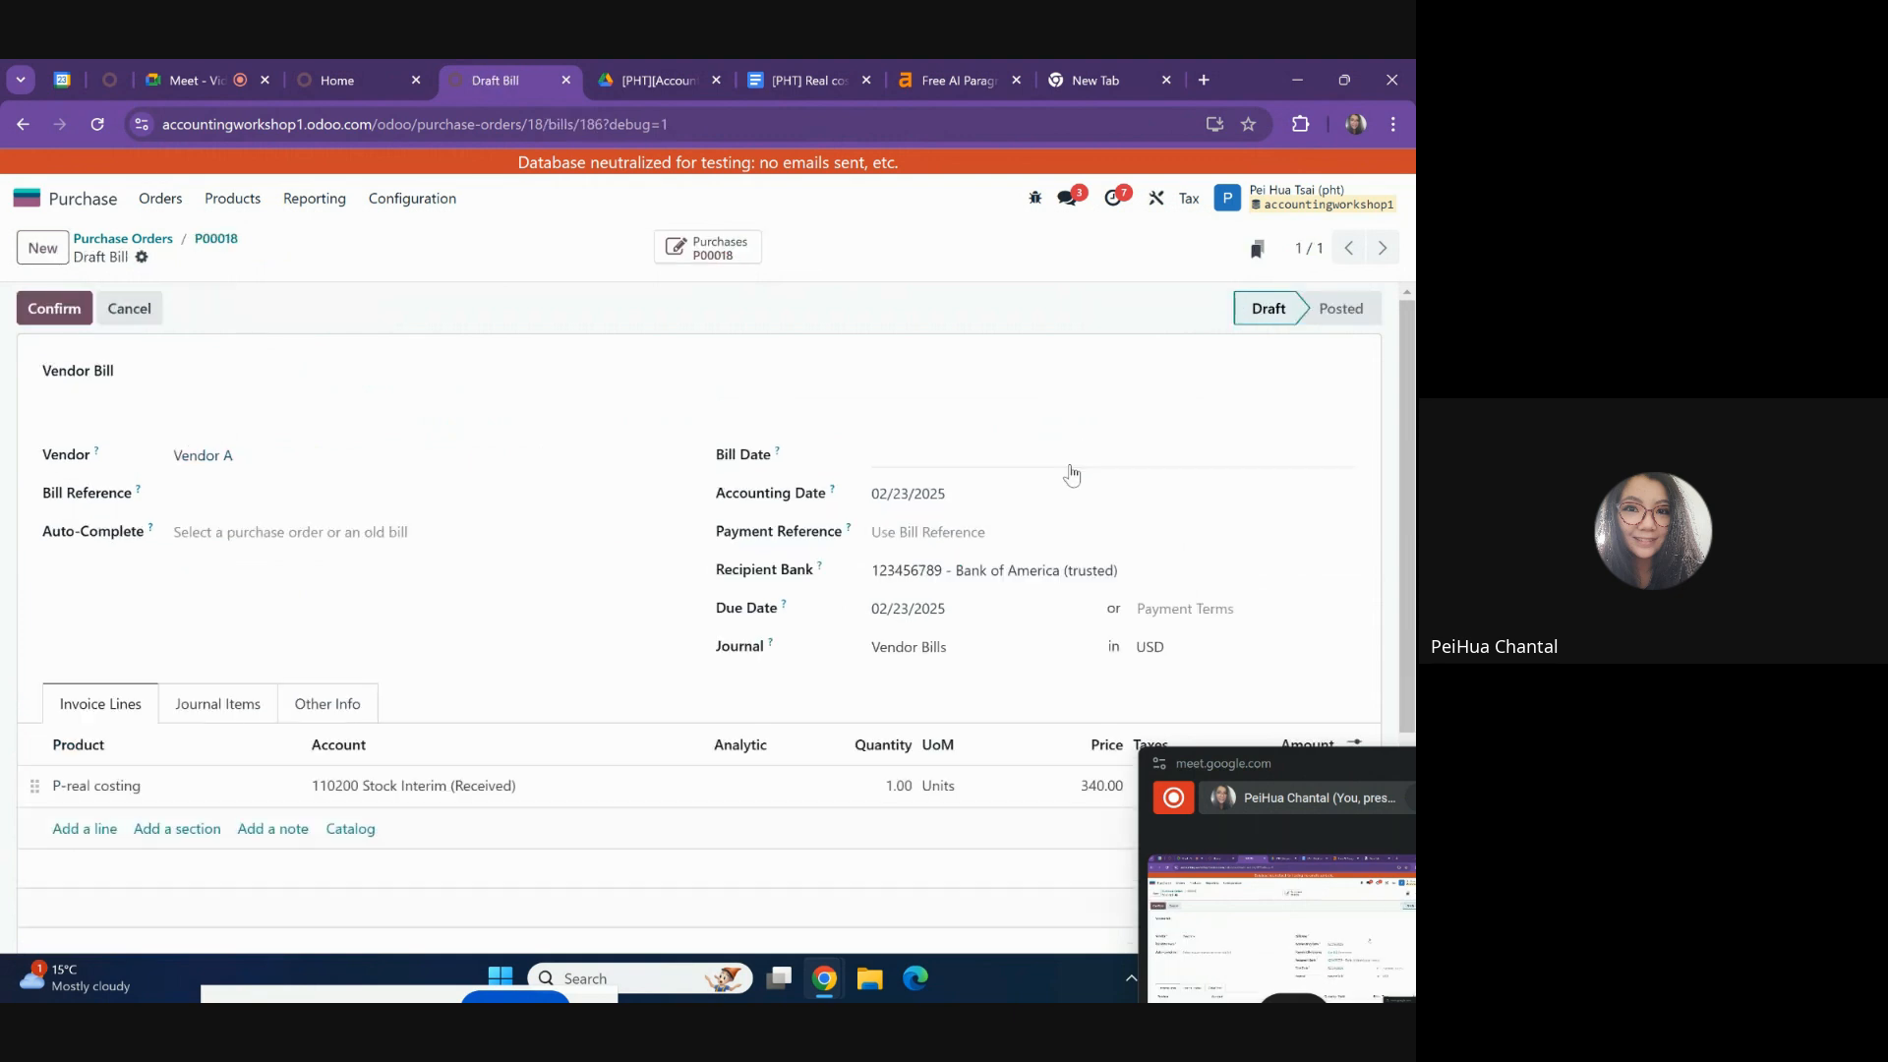
{"action": "left_click", "coordinate": [1046, 468]}
{"action": "left_click", "coordinate": [1041, 708]}
{"action": "left_click", "coordinate": [54, 308]}
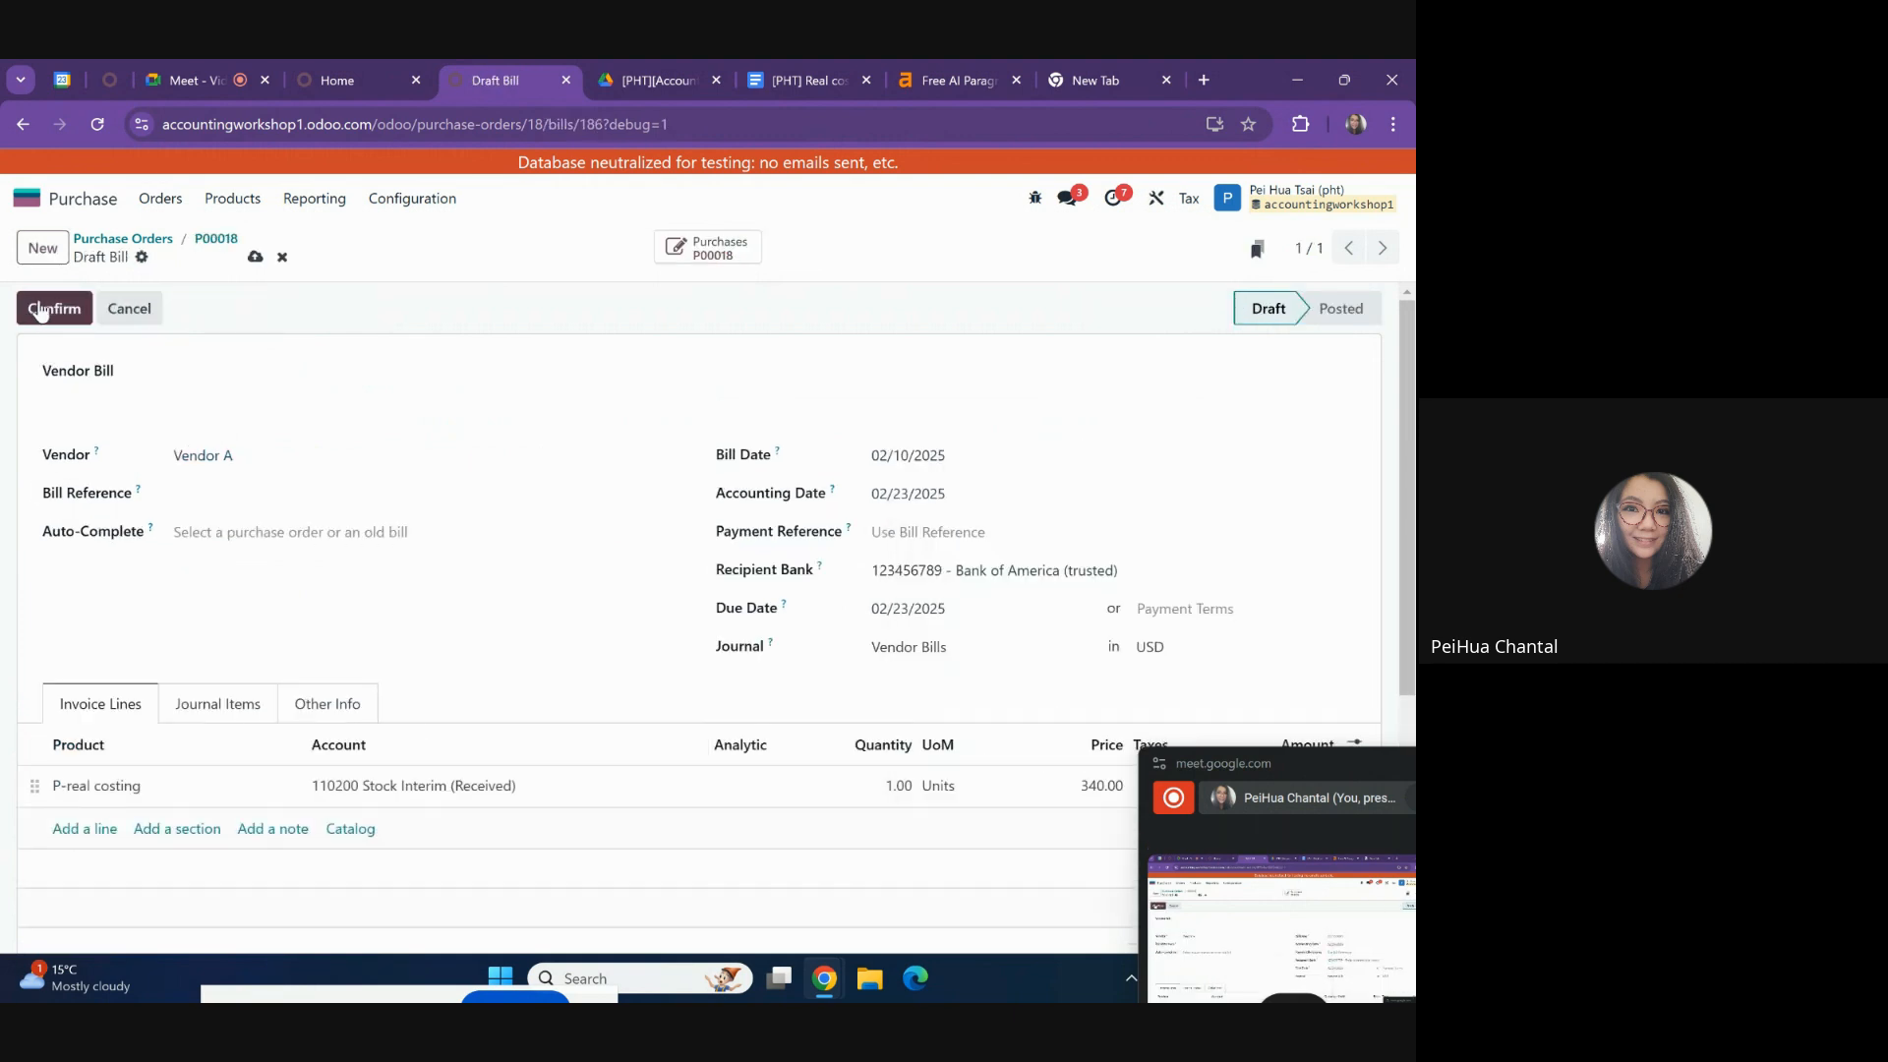
{"action": "left_click", "coordinate": [208, 241]}
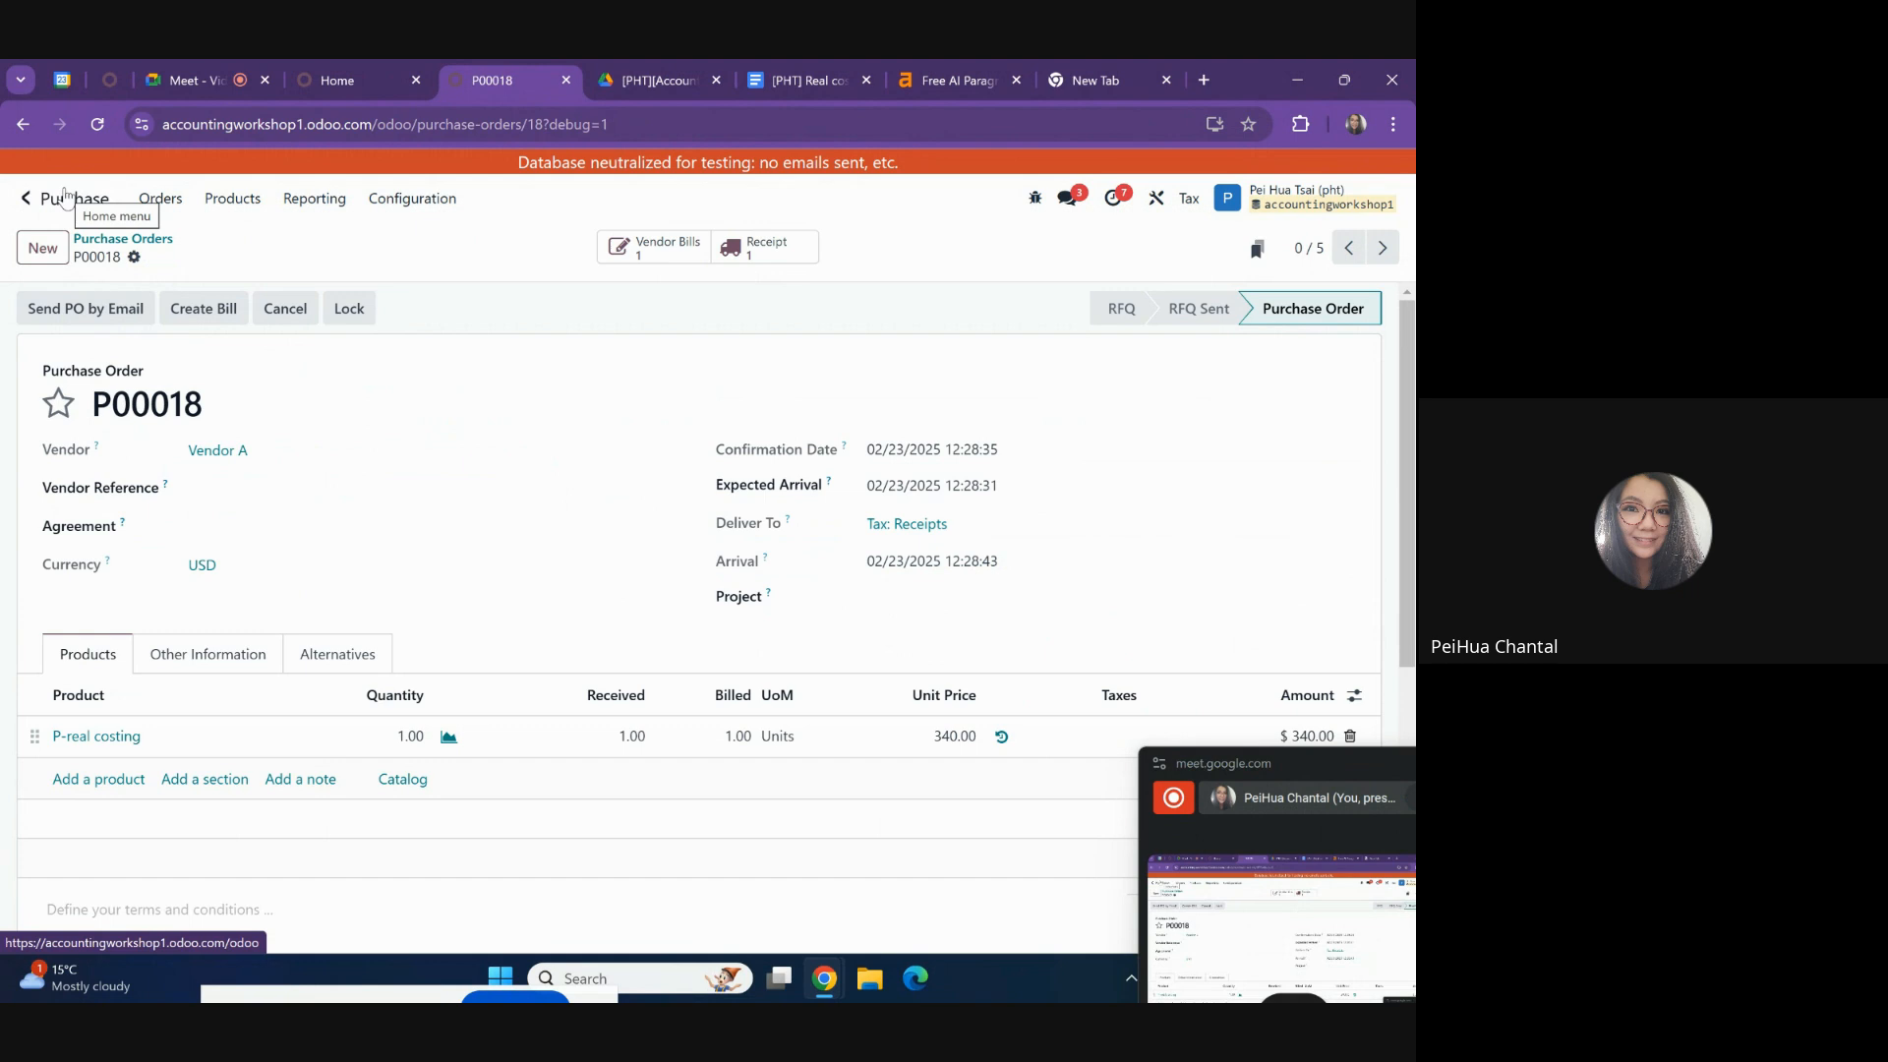
- Check the total value of the three P-real costing receipts in the inventory valuation report
{"action": "left_click", "coordinate": [65, 197]}
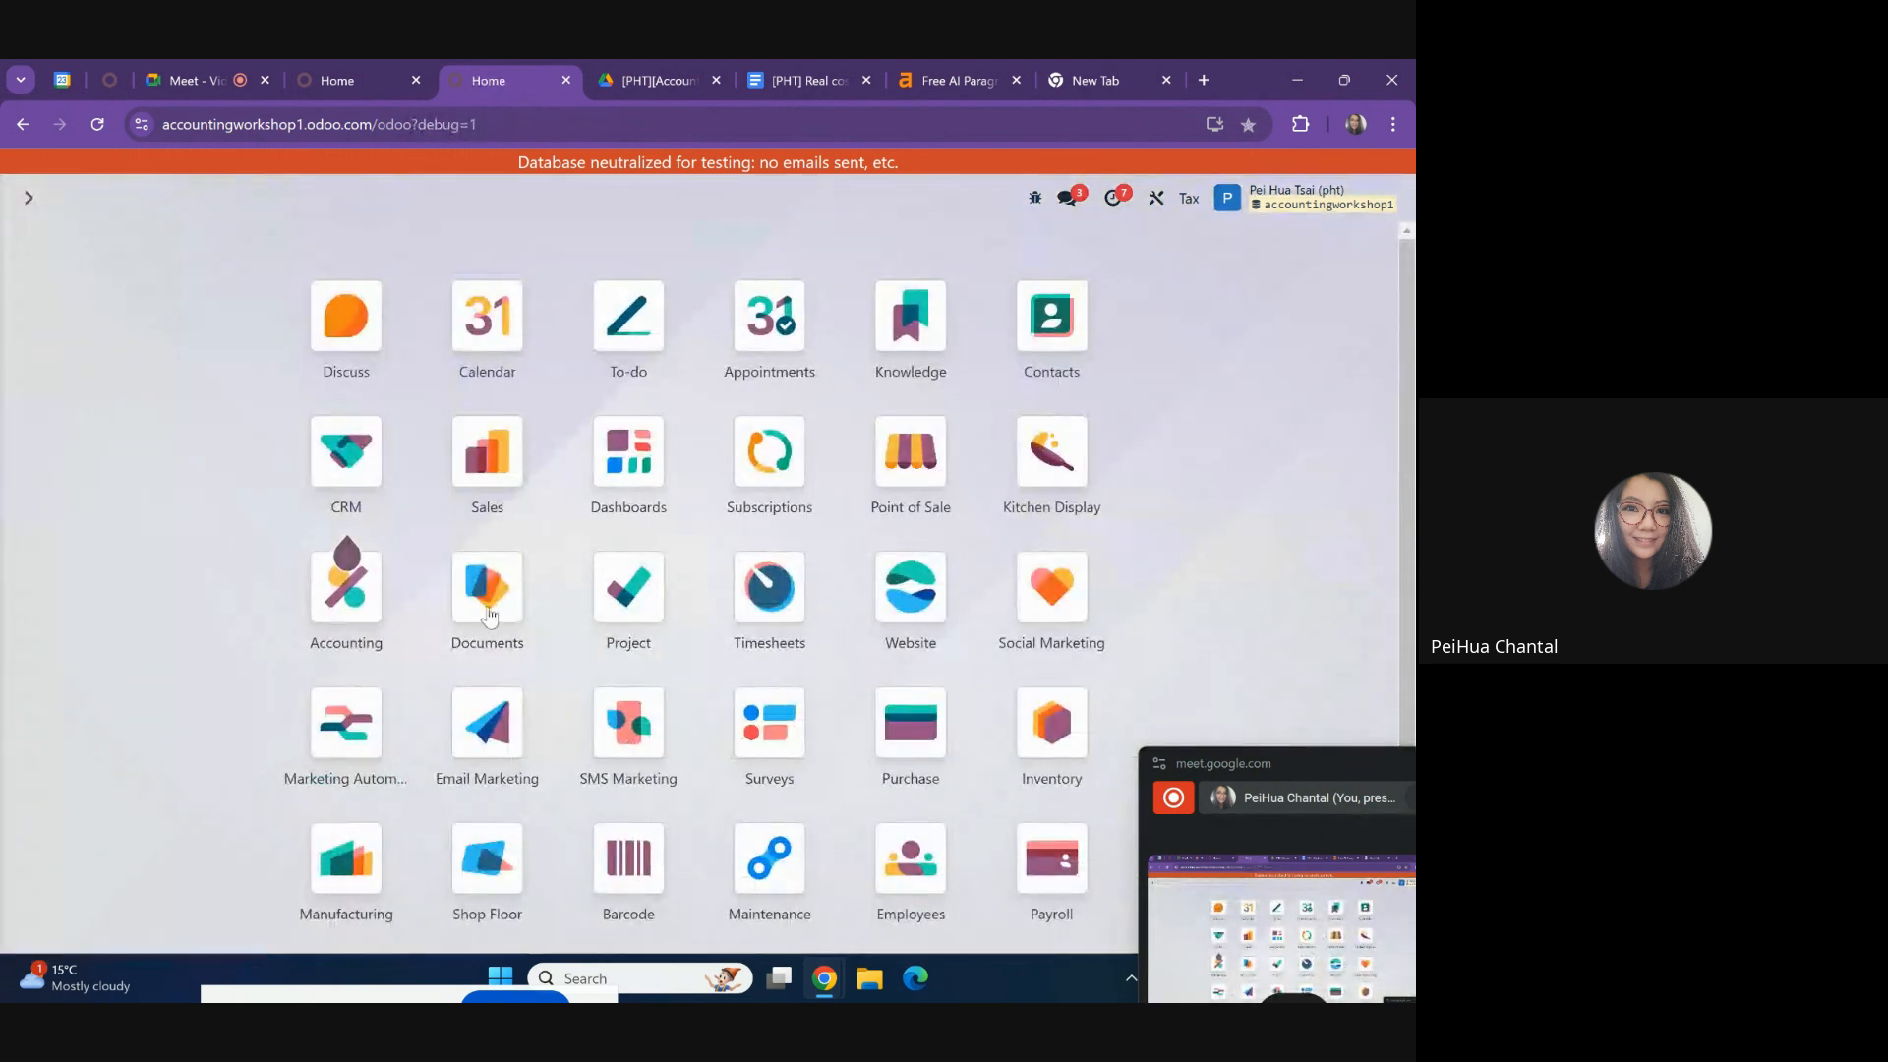
{"action": "left_click", "coordinate": [491, 457]}
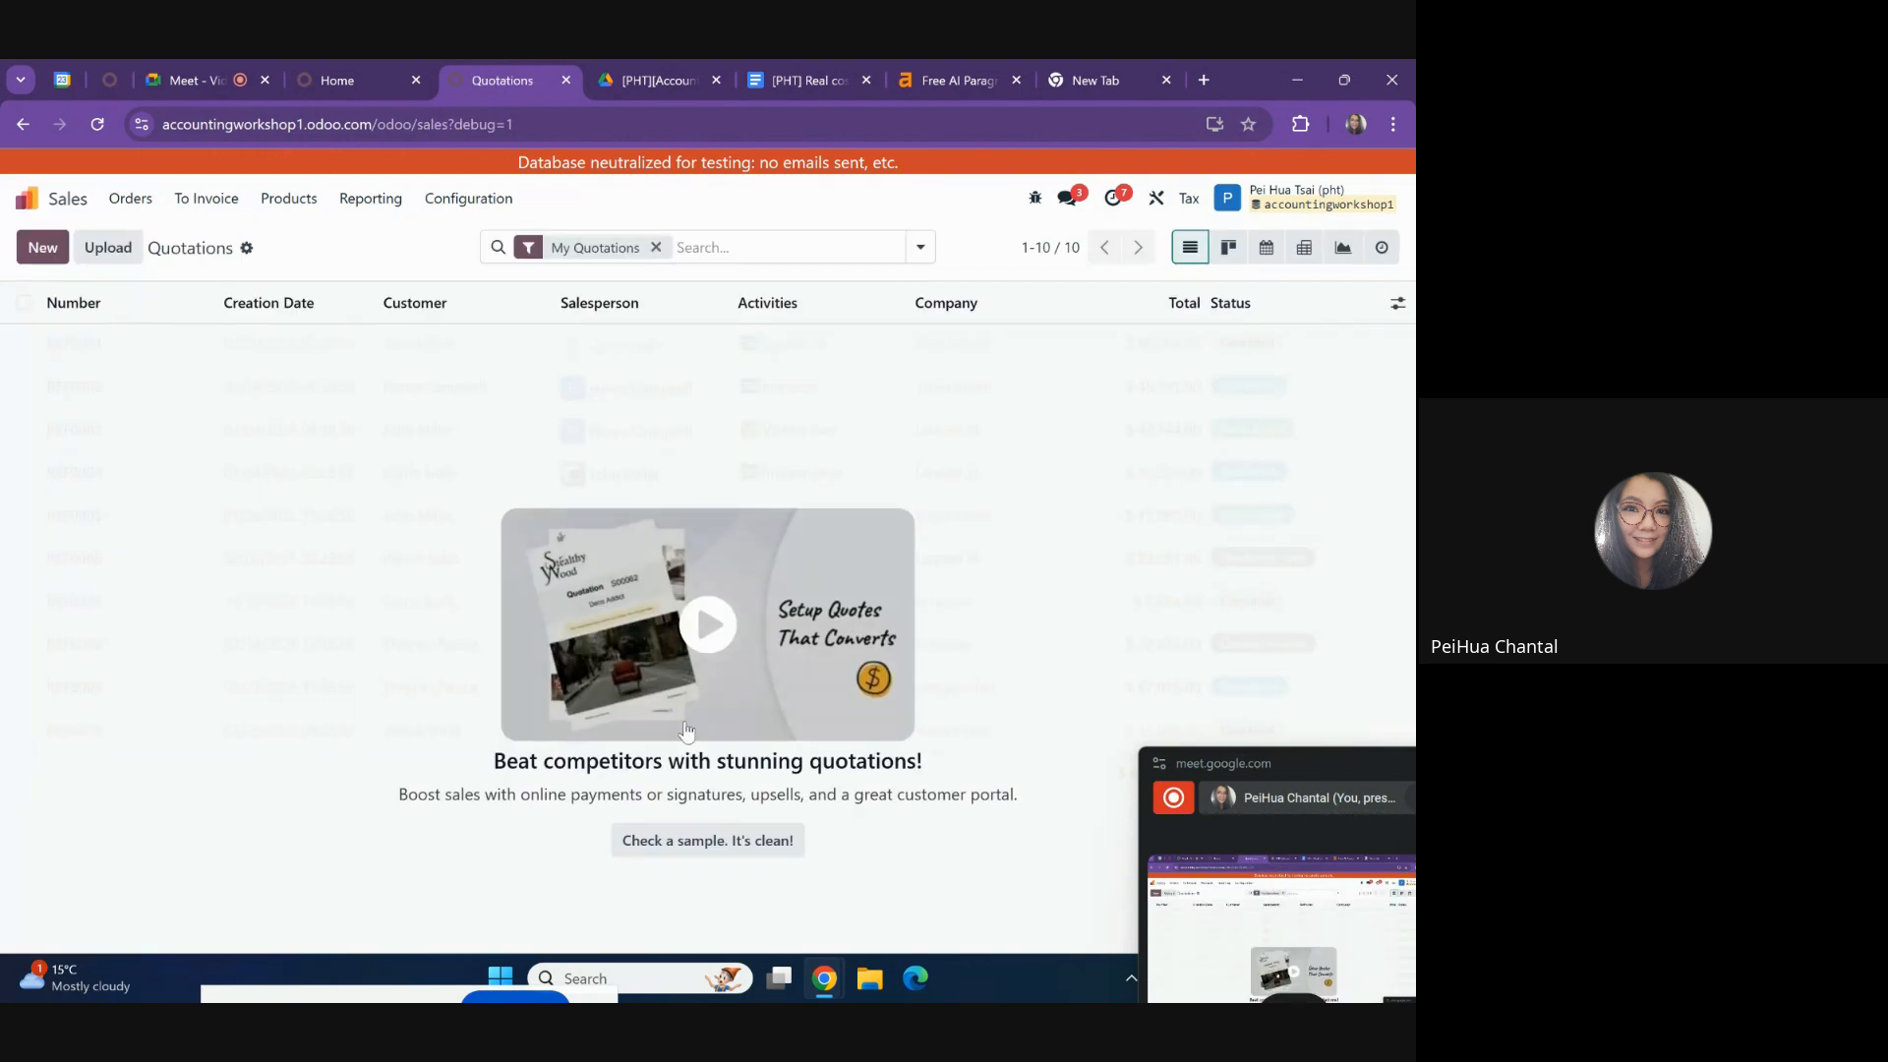
{"action": "left_click", "coordinate": [33, 204]}
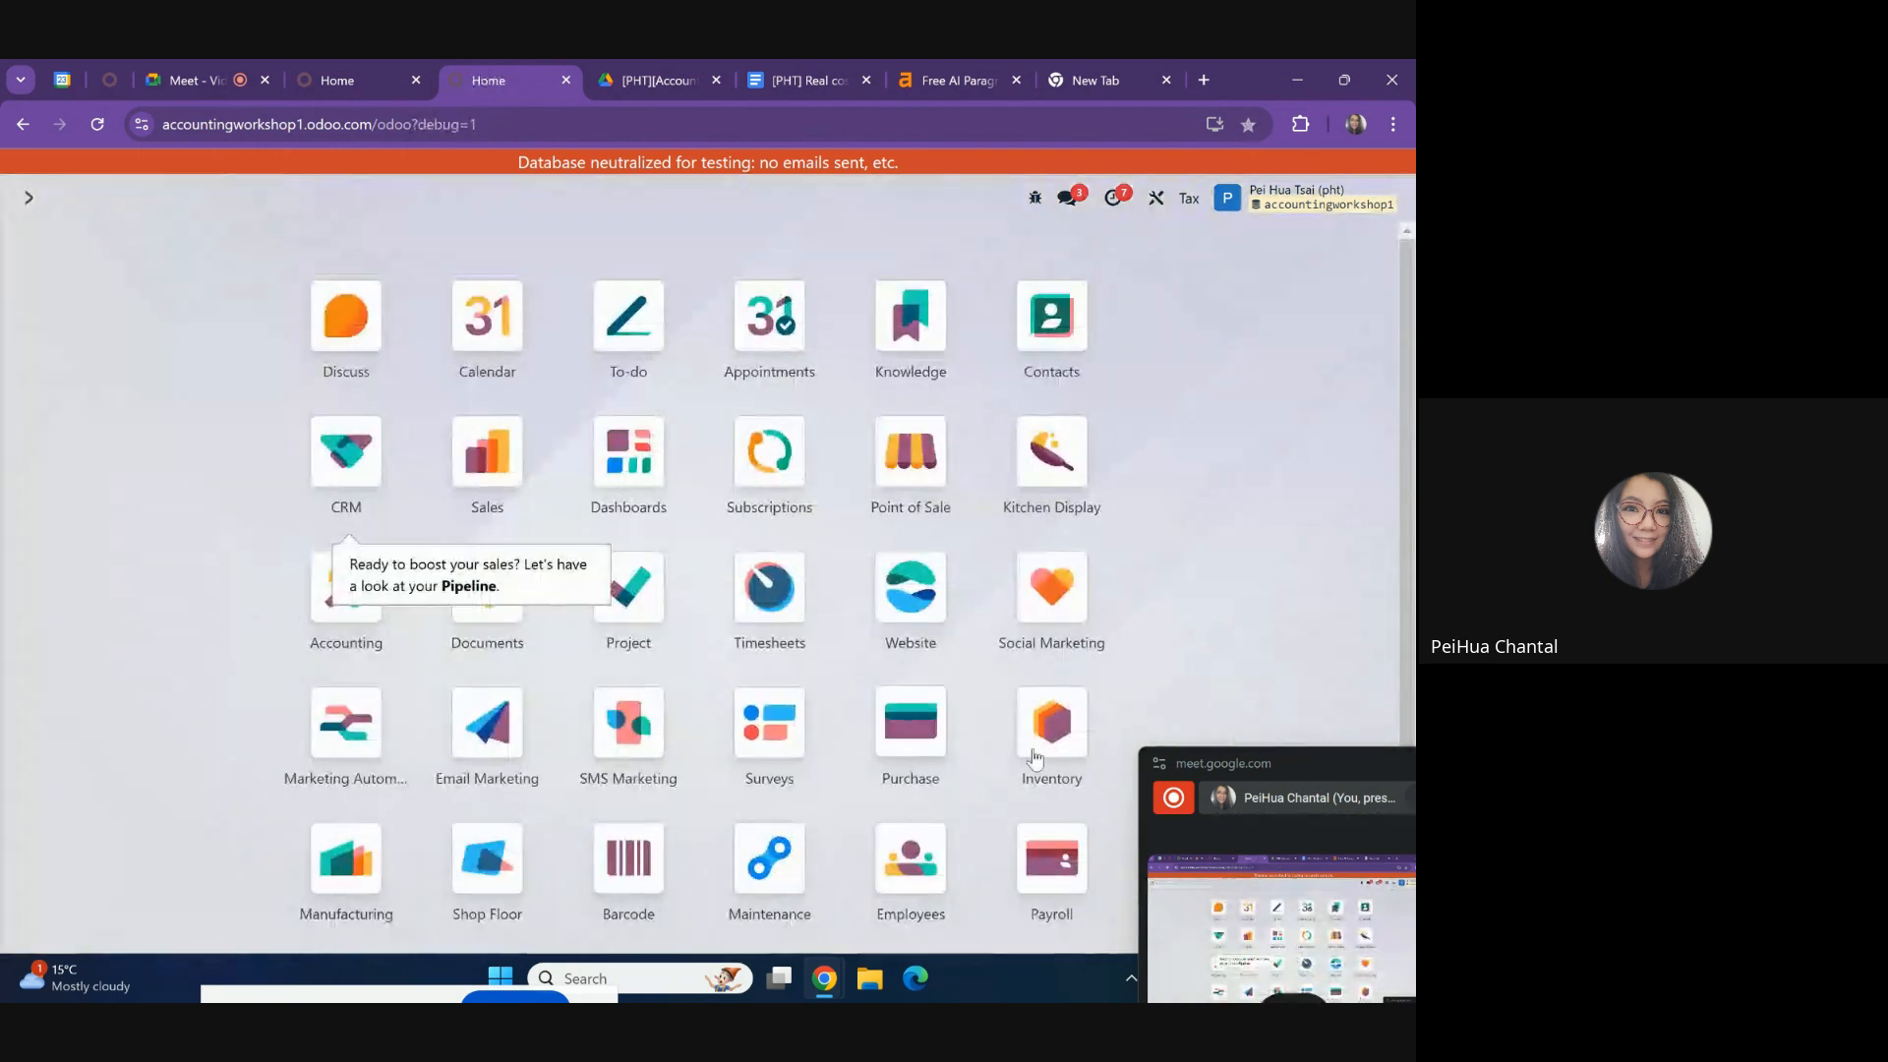
{"action": "left_click", "coordinate": [1037, 752]}
{"action": "left_click", "coordinate": [433, 199]}
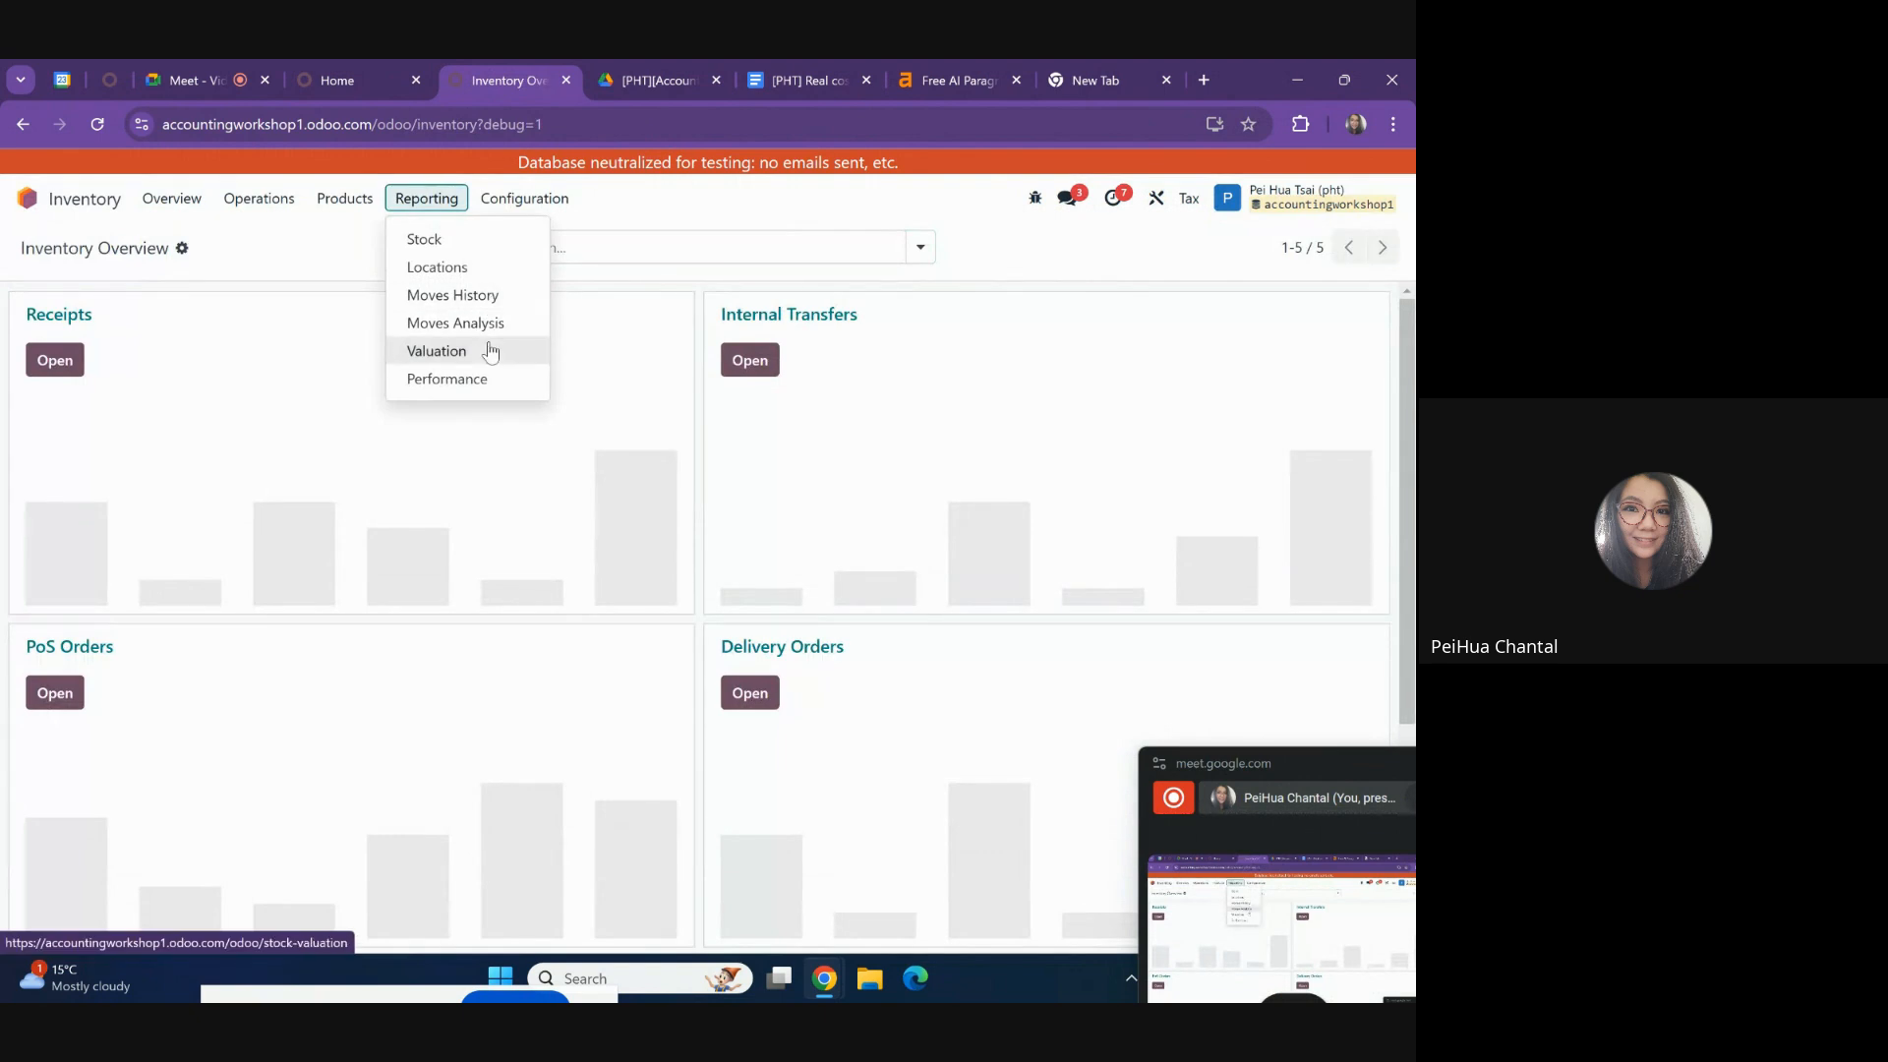
{"action": "left_click", "coordinate": [492, 350]}
{"action": "left_click_drag", "start_coordinate": [1320, 470], "coordinate": [1397, 474]}
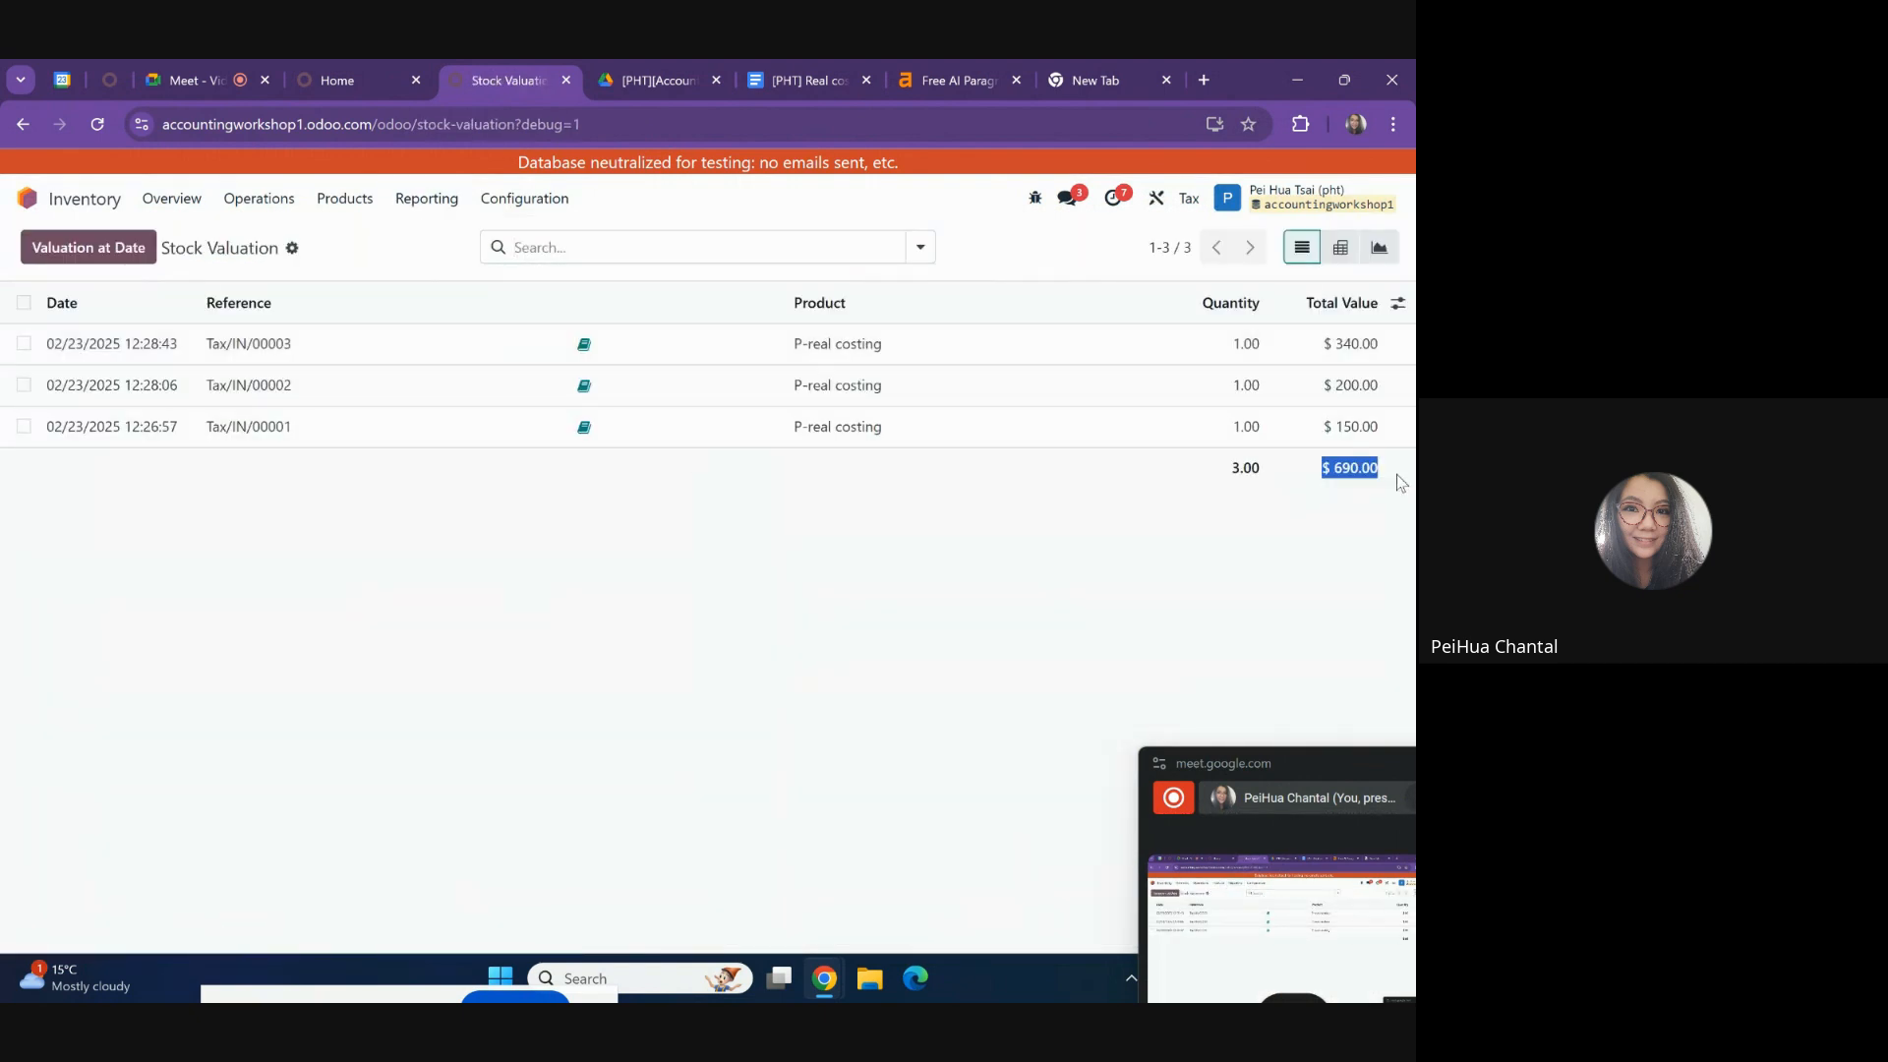
- Open the balance sheet, expand the current assets and check the 110100 Stock Valuation balance
{"action": "left_click", "coordinate": [67, 203]}
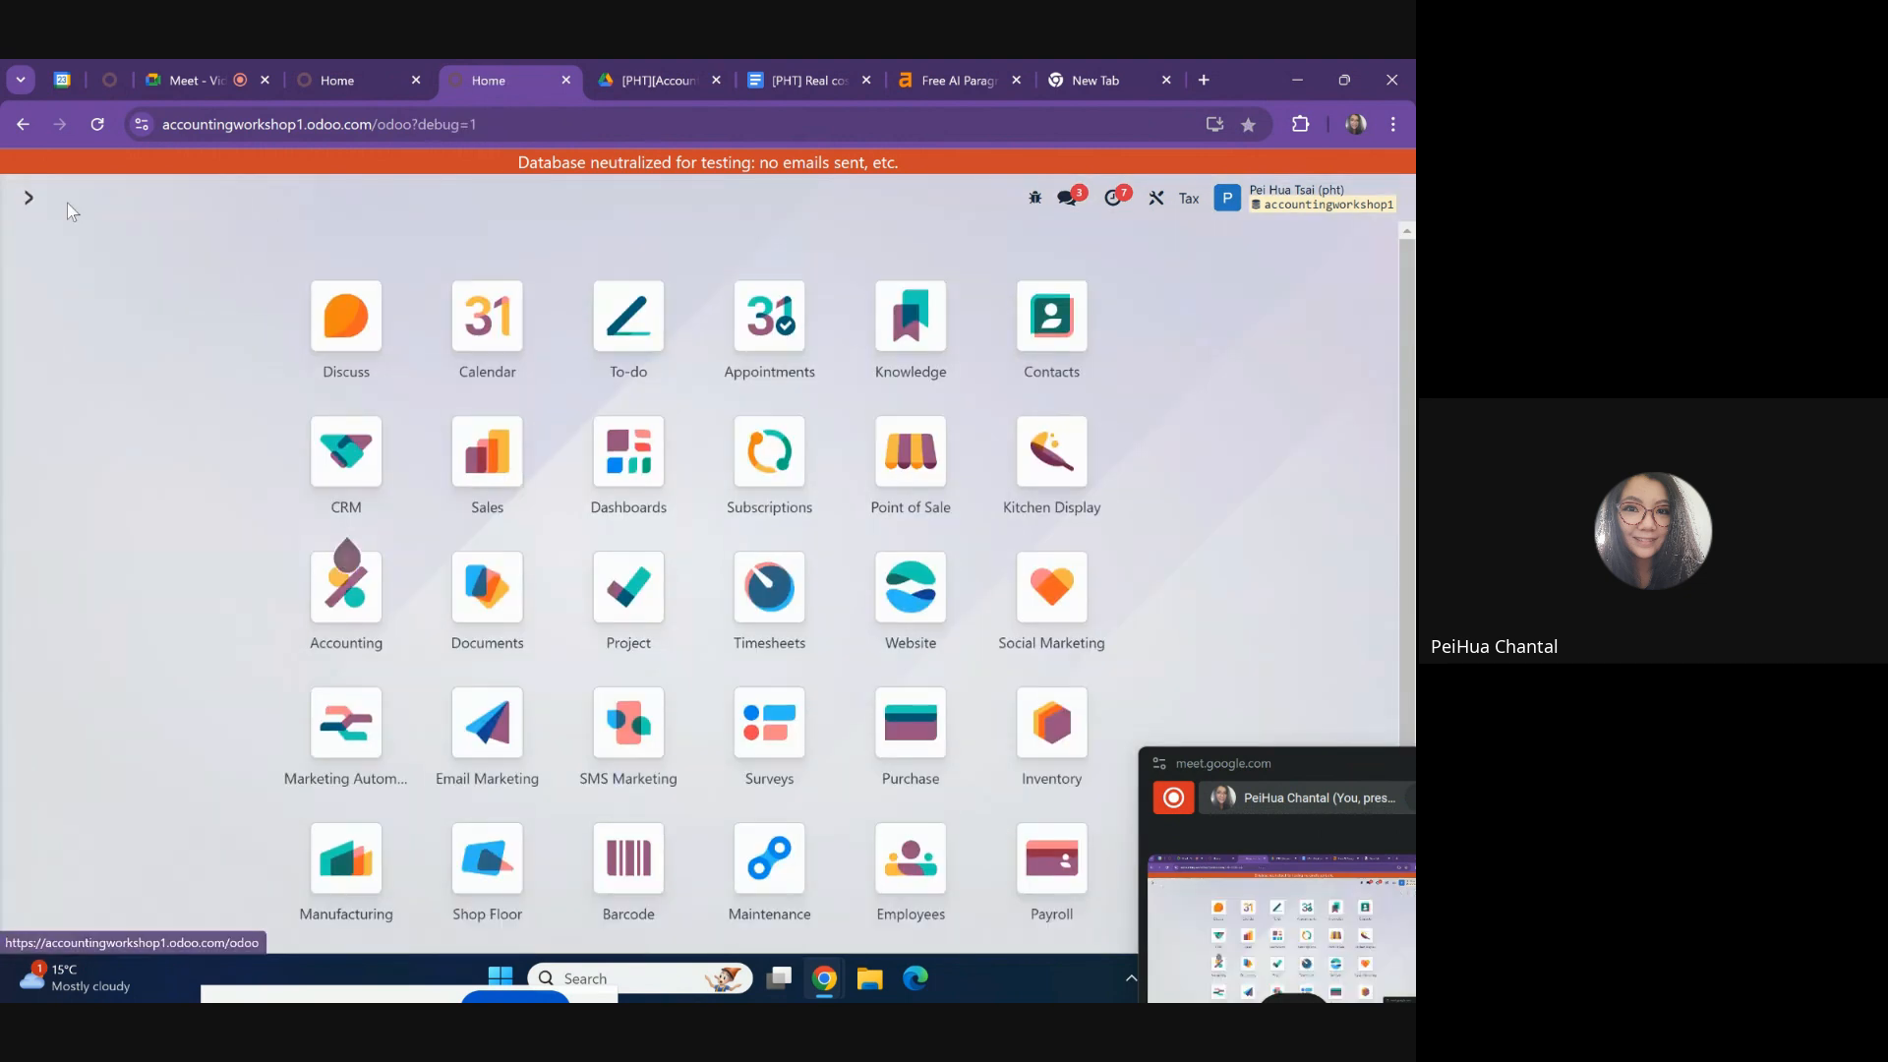
{"action": "left_click", "coordinate": [375, 604]}
{"action": "left_click", "coordinate": [541, 199]}
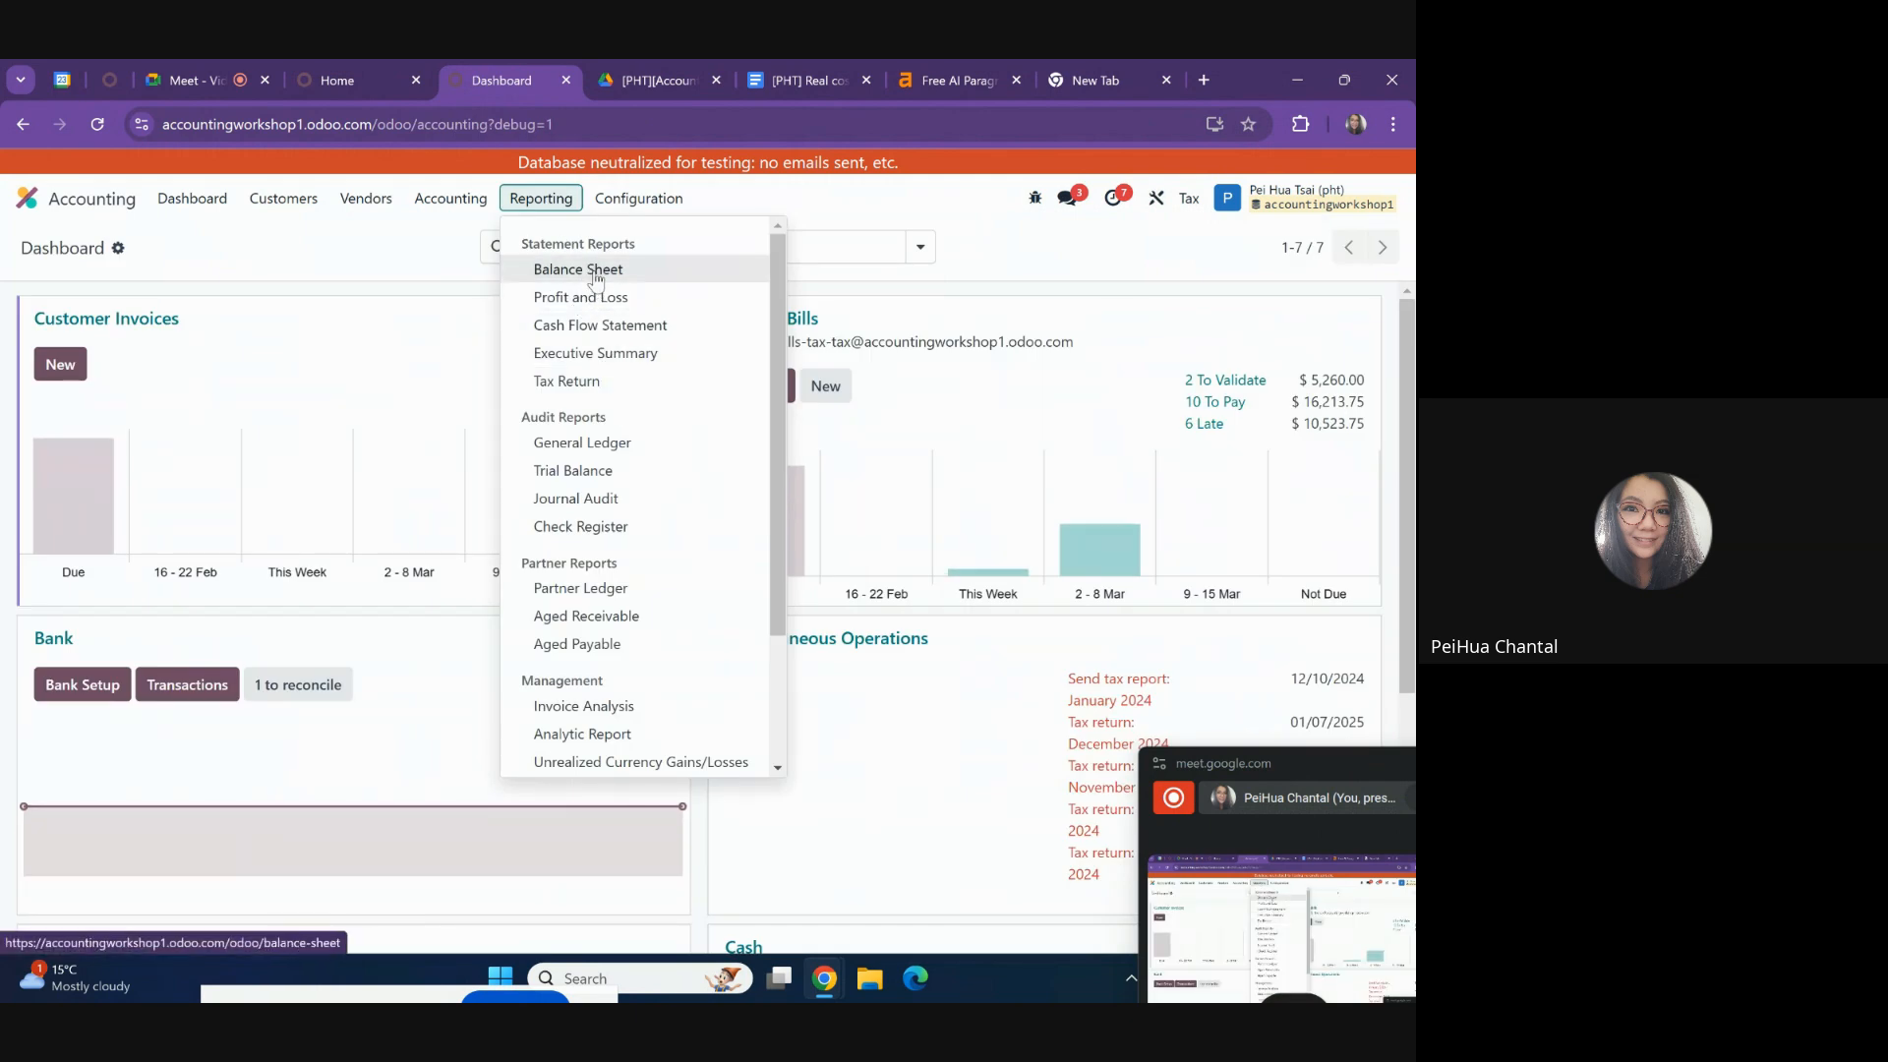
{"action": "left_click", "coordinate": [597, 279]}
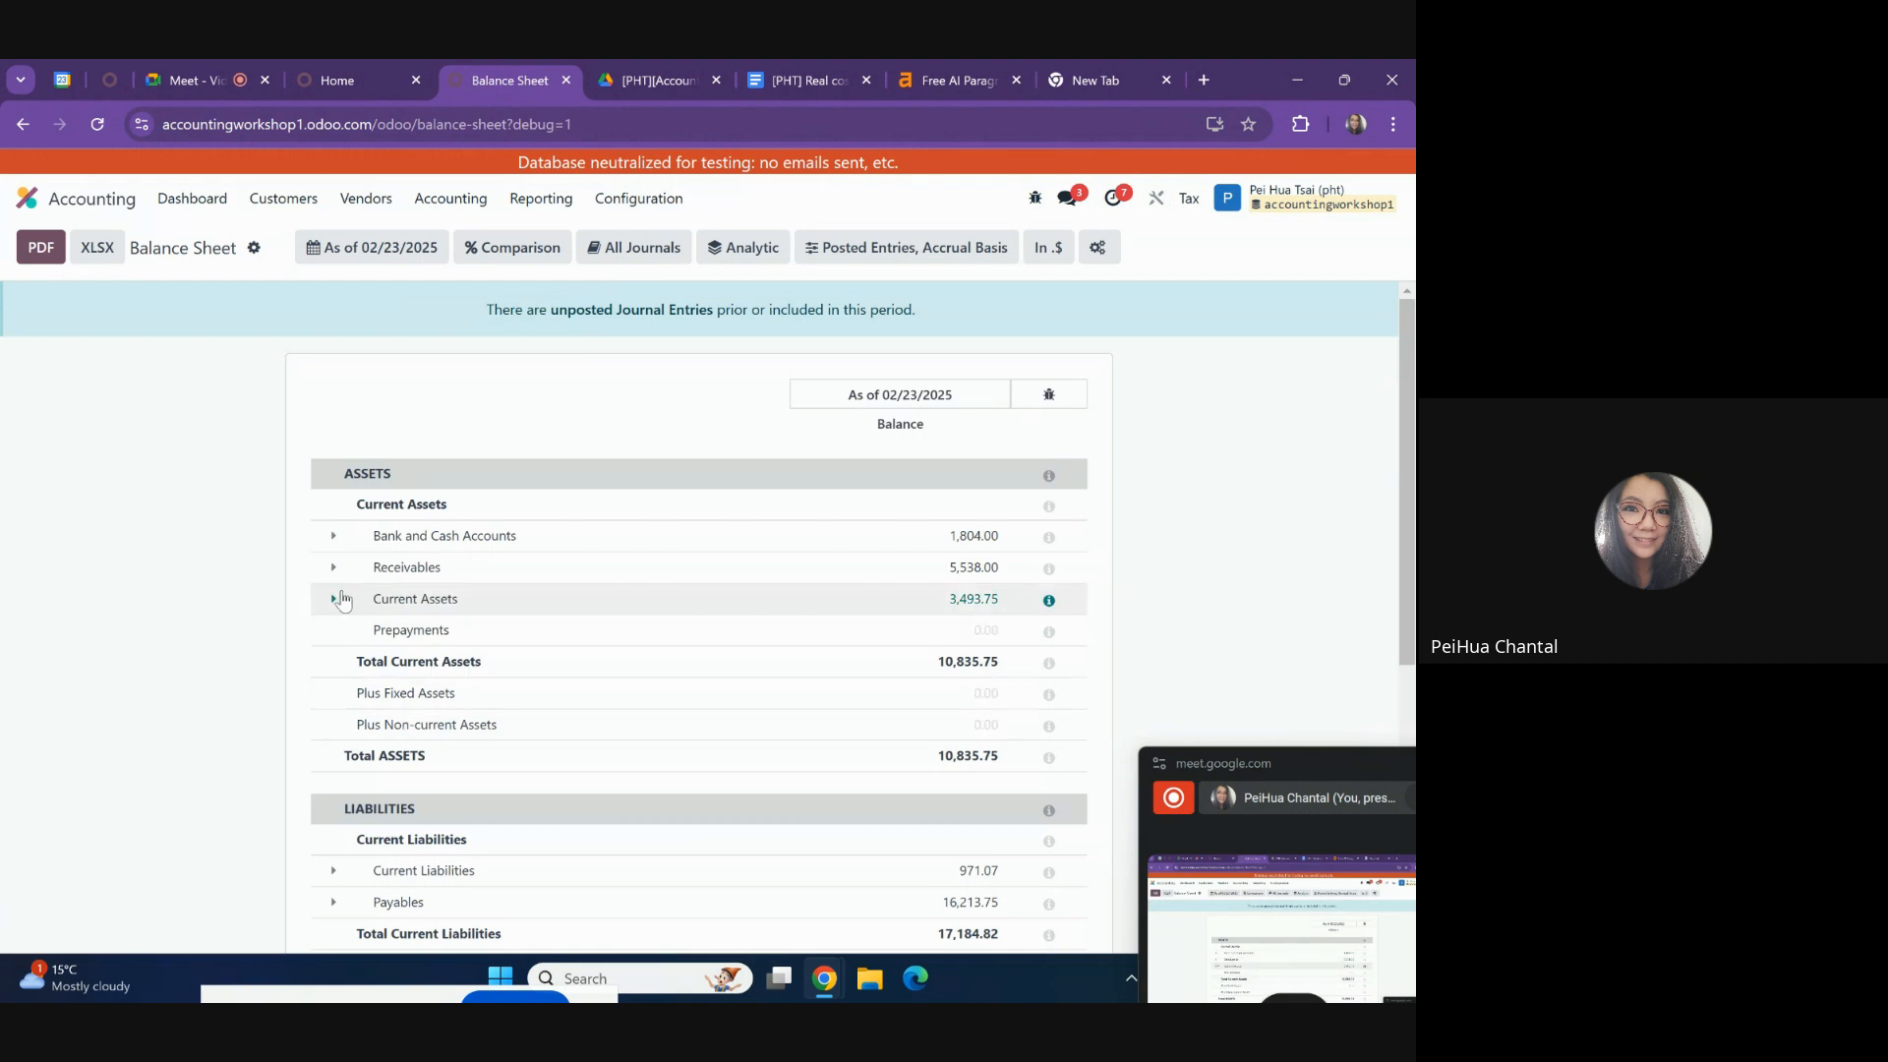
{"action": "left_click", "coordinate": [336, 599]}
{"action": "scroll", "coordinate": [343, 600], "scroll_direction": "down", "scroll_amount": 1}
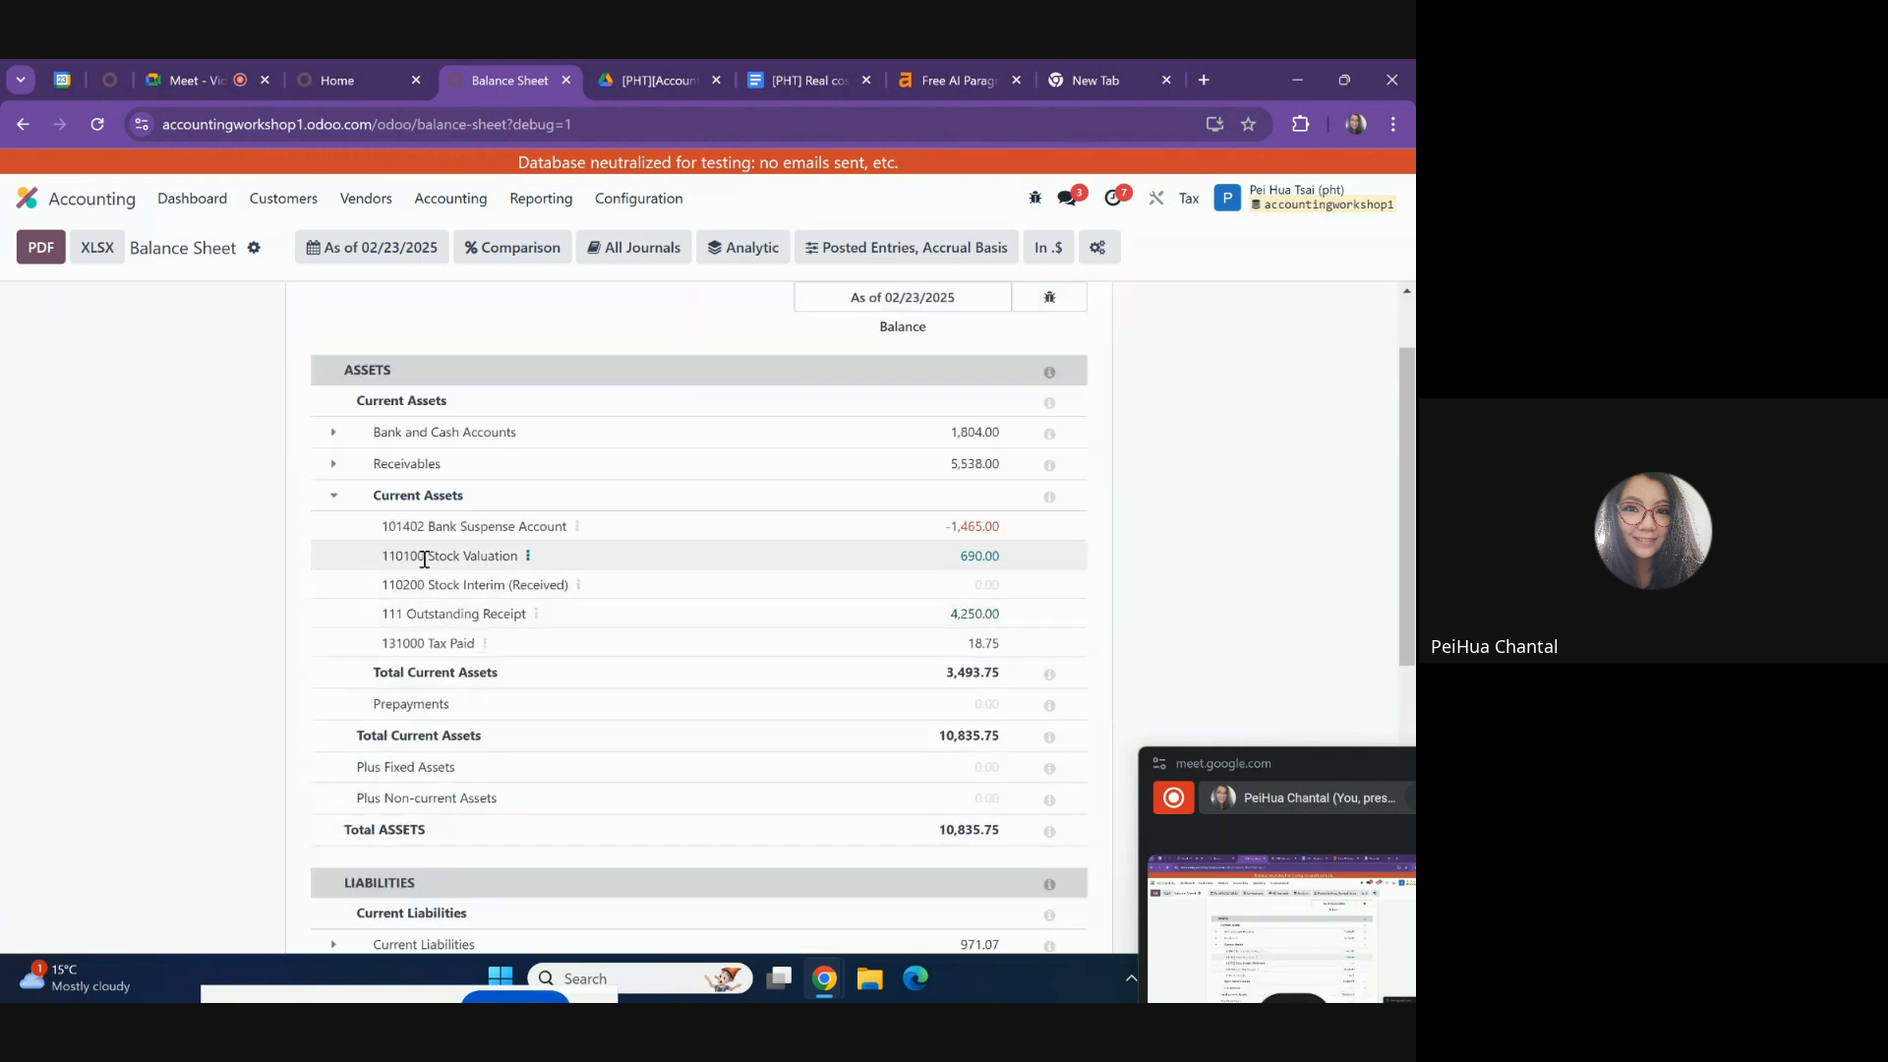
{"action": "left_click_drag", "start_coordinate": [426, 556], "coordinate": [976, 560]}
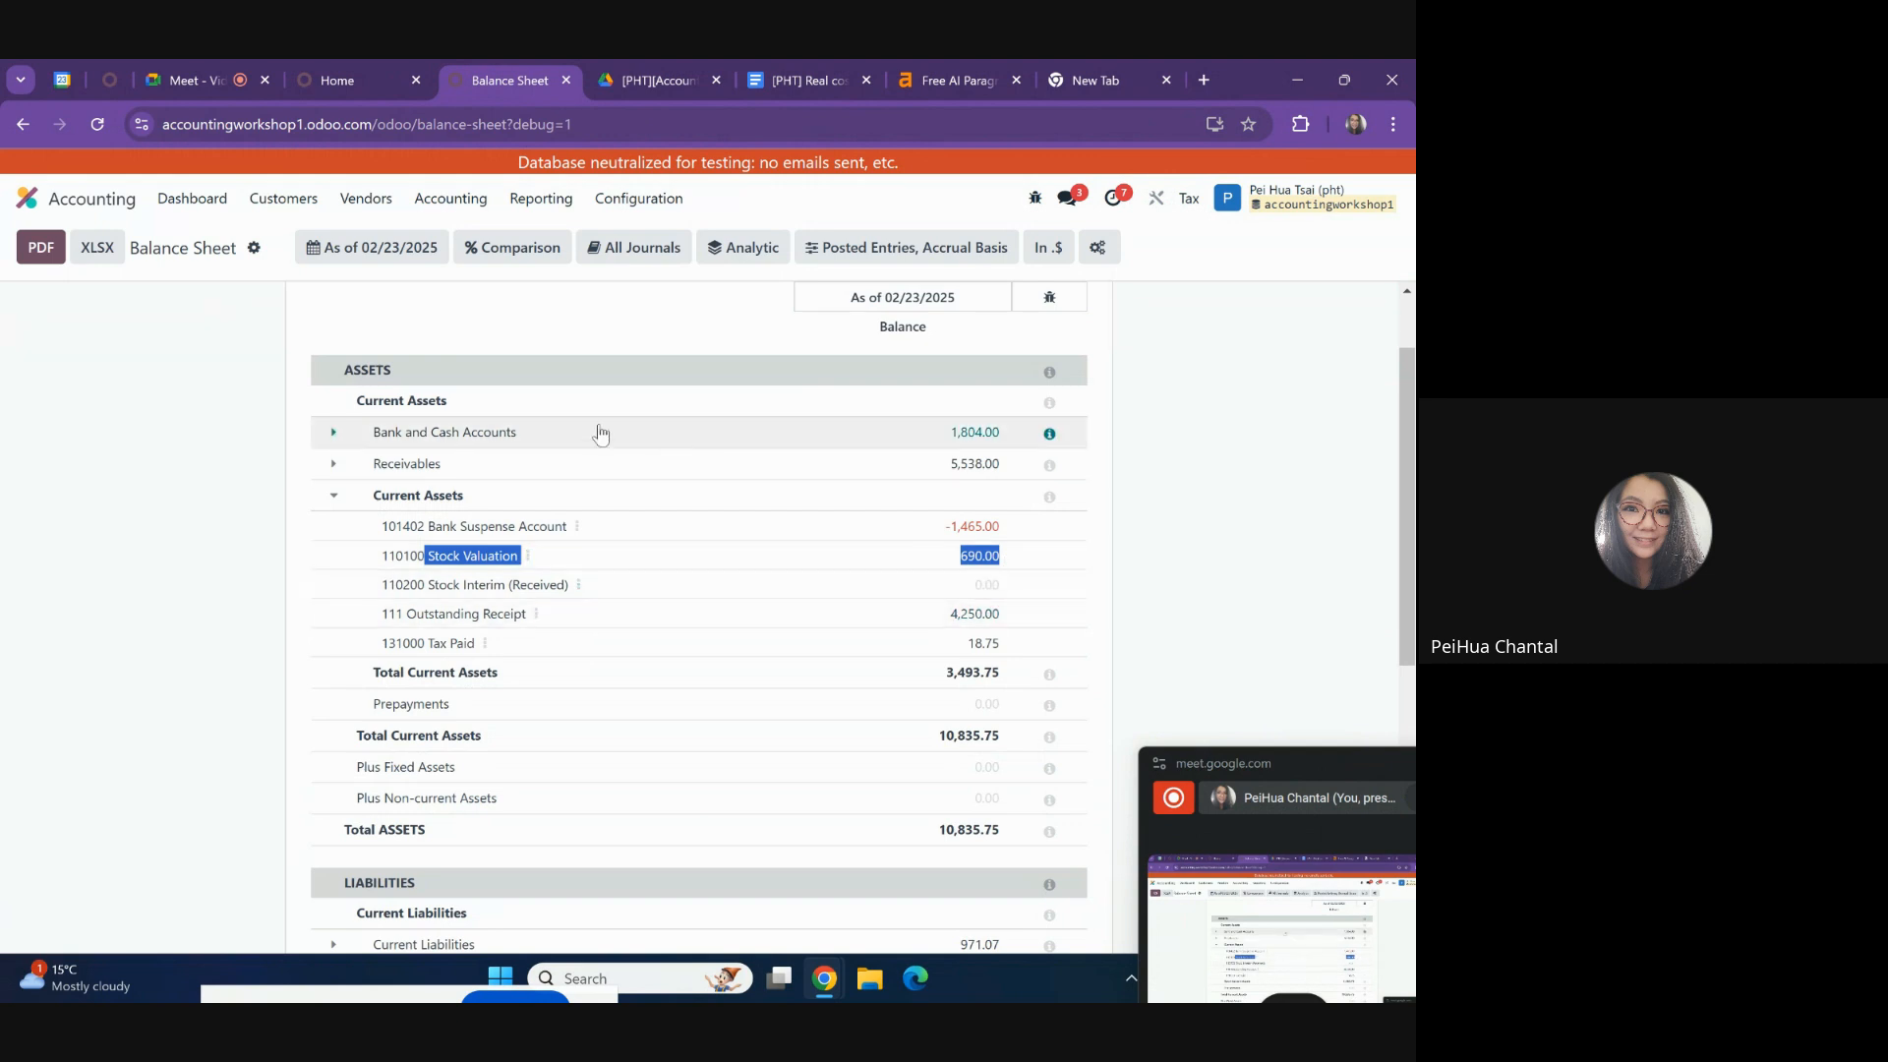
- Create a new sales quotation for Customer C with one unit of P-real costing
{"action": "left_click", "coordinate": [66, 216]}
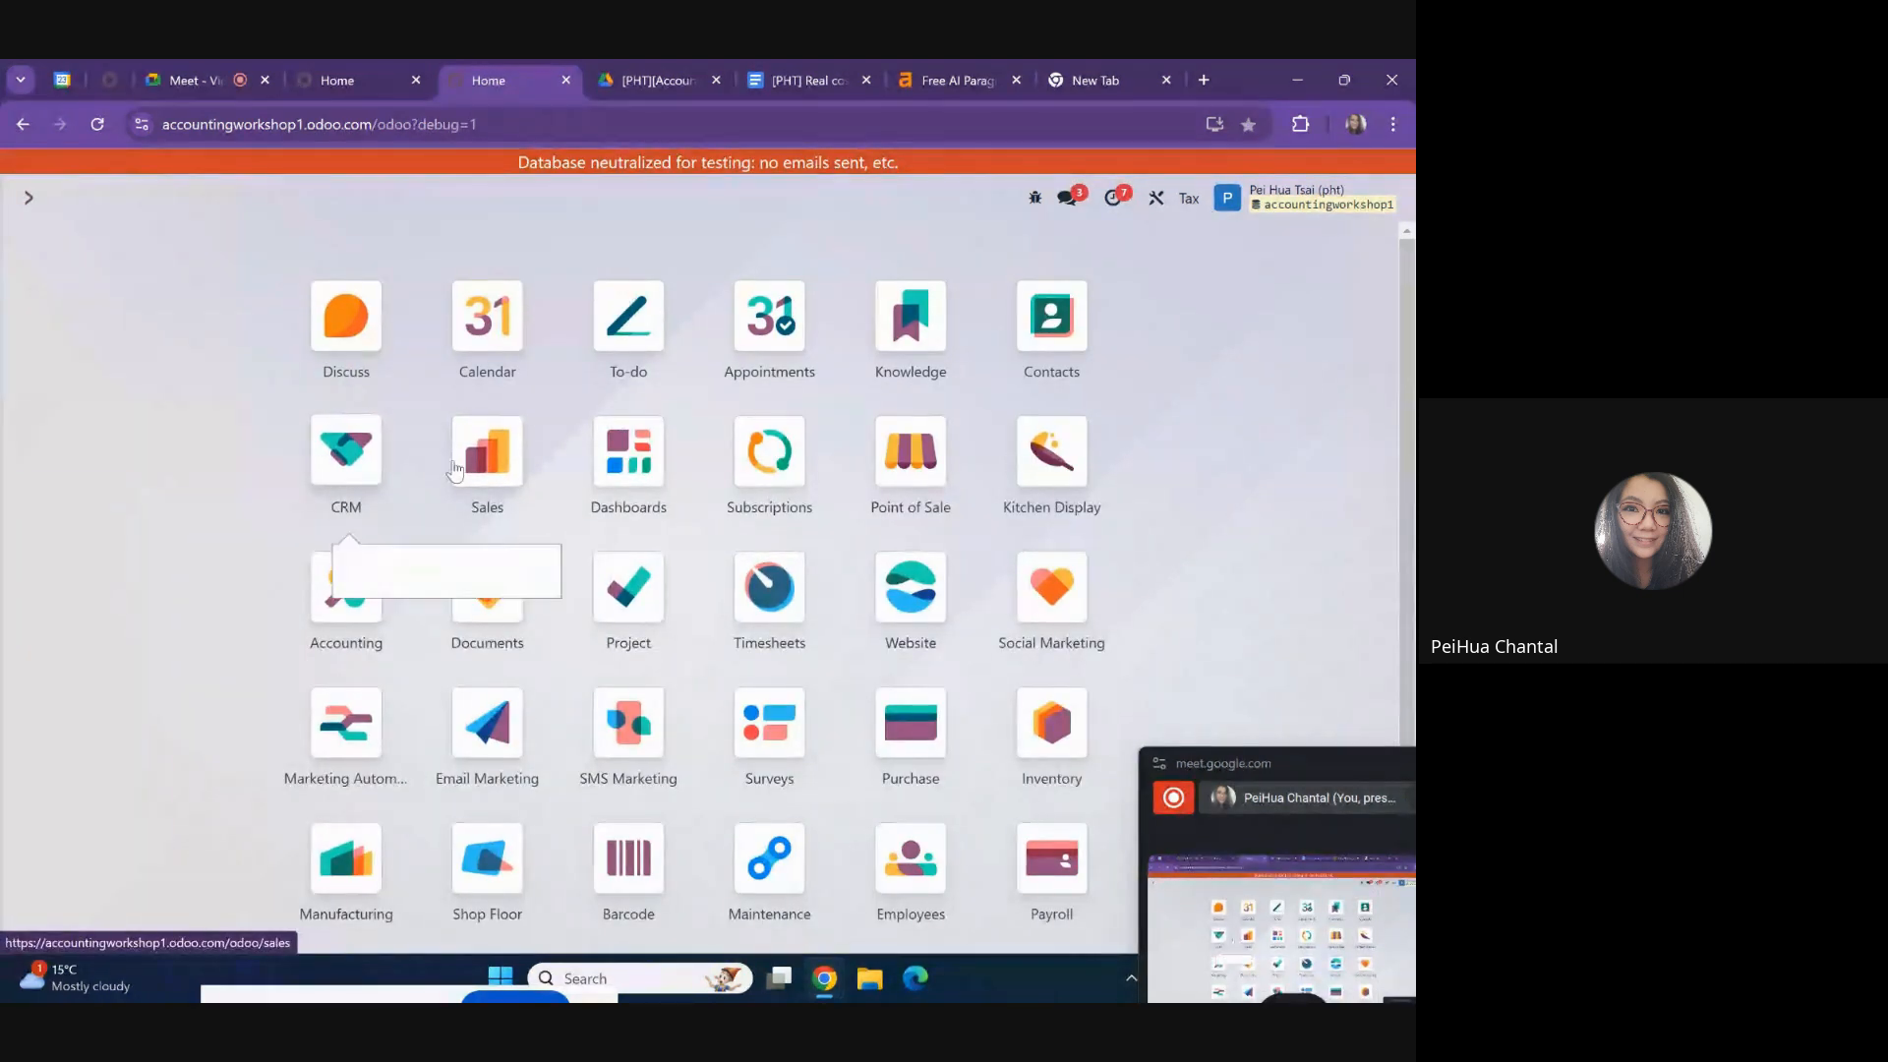
{"action": "left_click", "coordinate": [486, 450]}
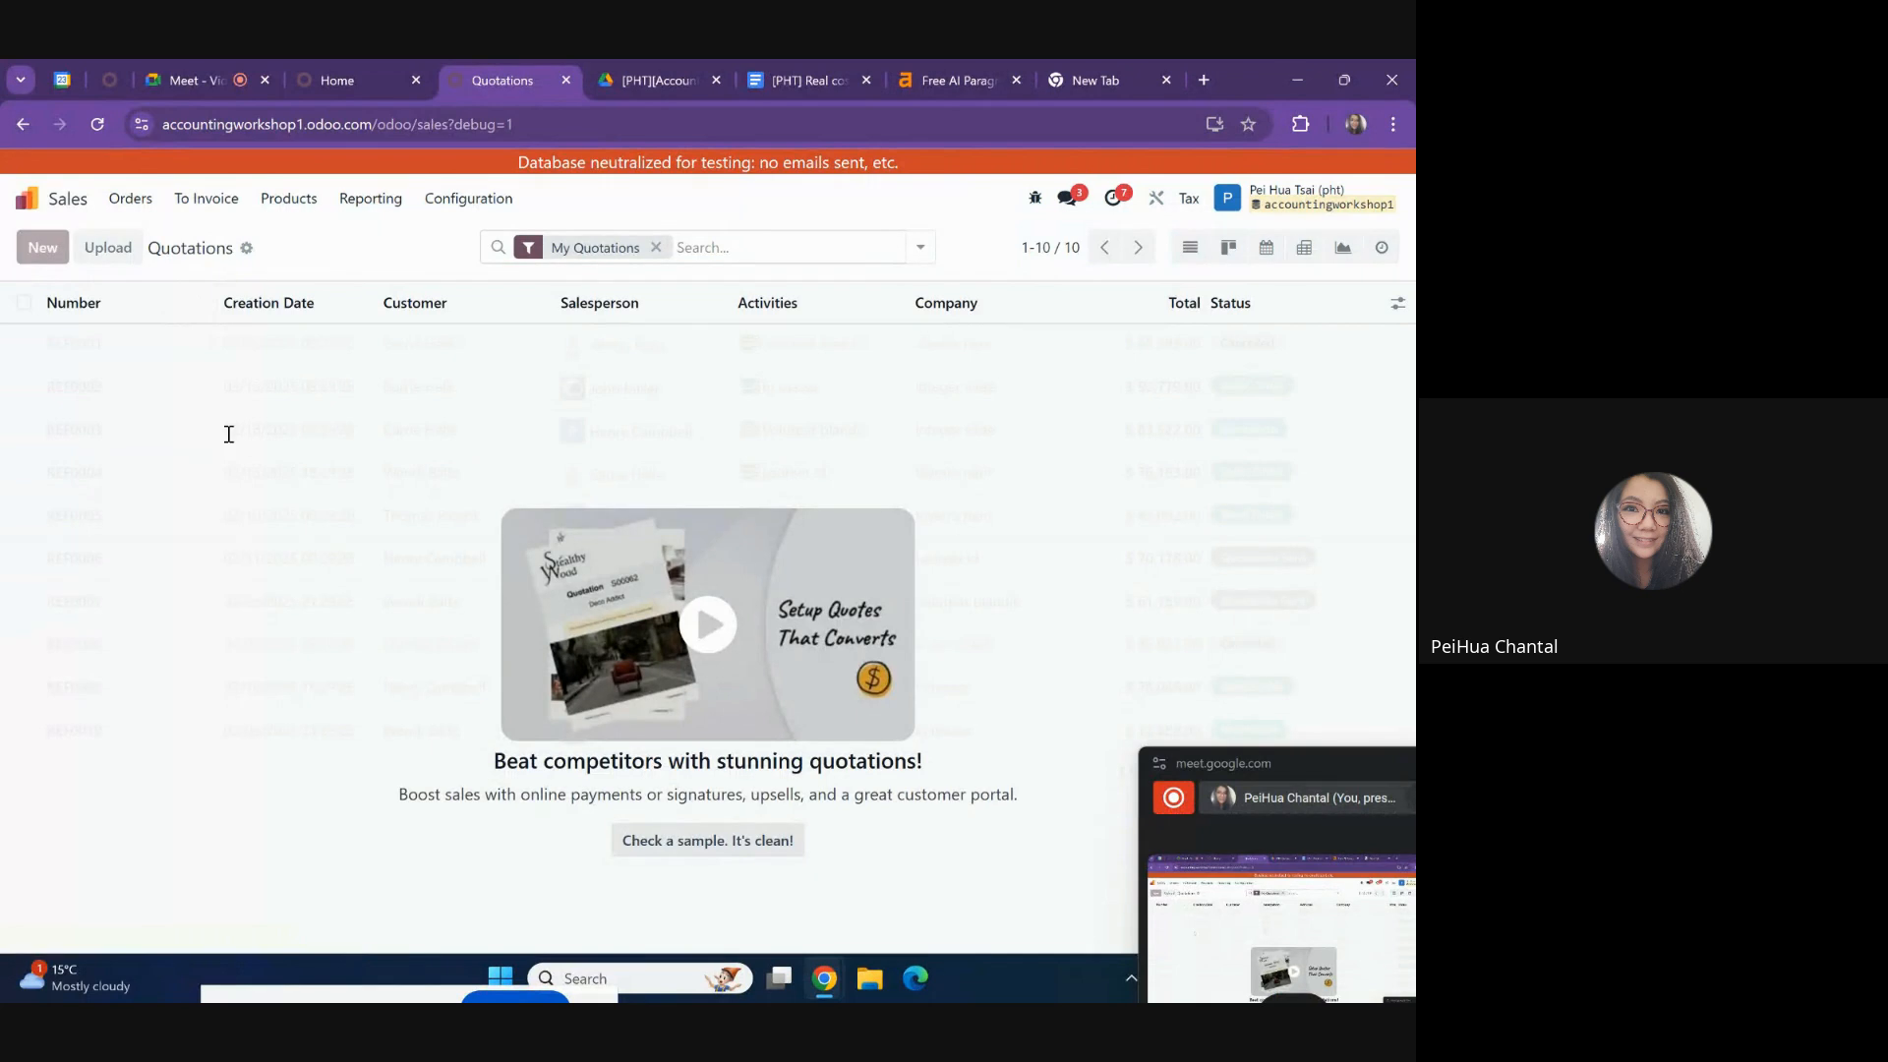
{"action": "left_click", "coordinate": [253, 428]}
{"action": "left_click", "coordinate": [263, 495]}
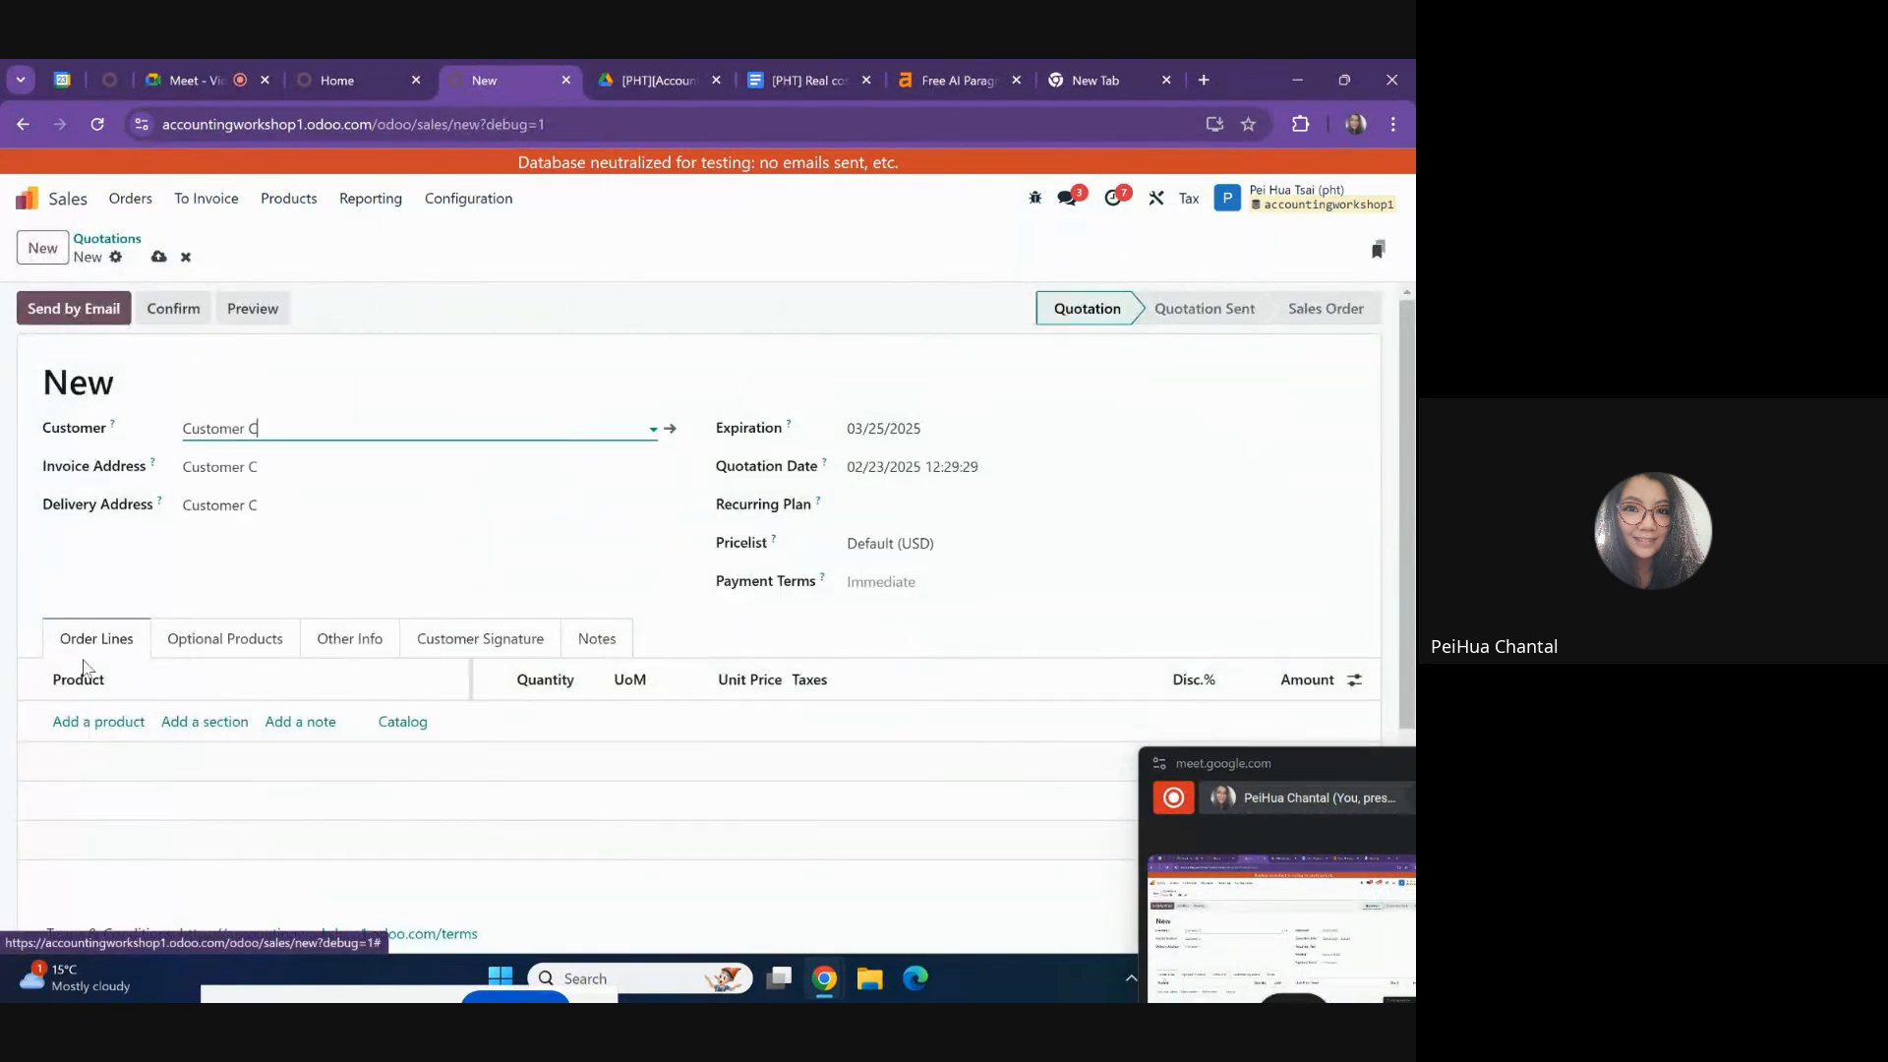
{"action": "left_click", "coordinate": [96, 722]}
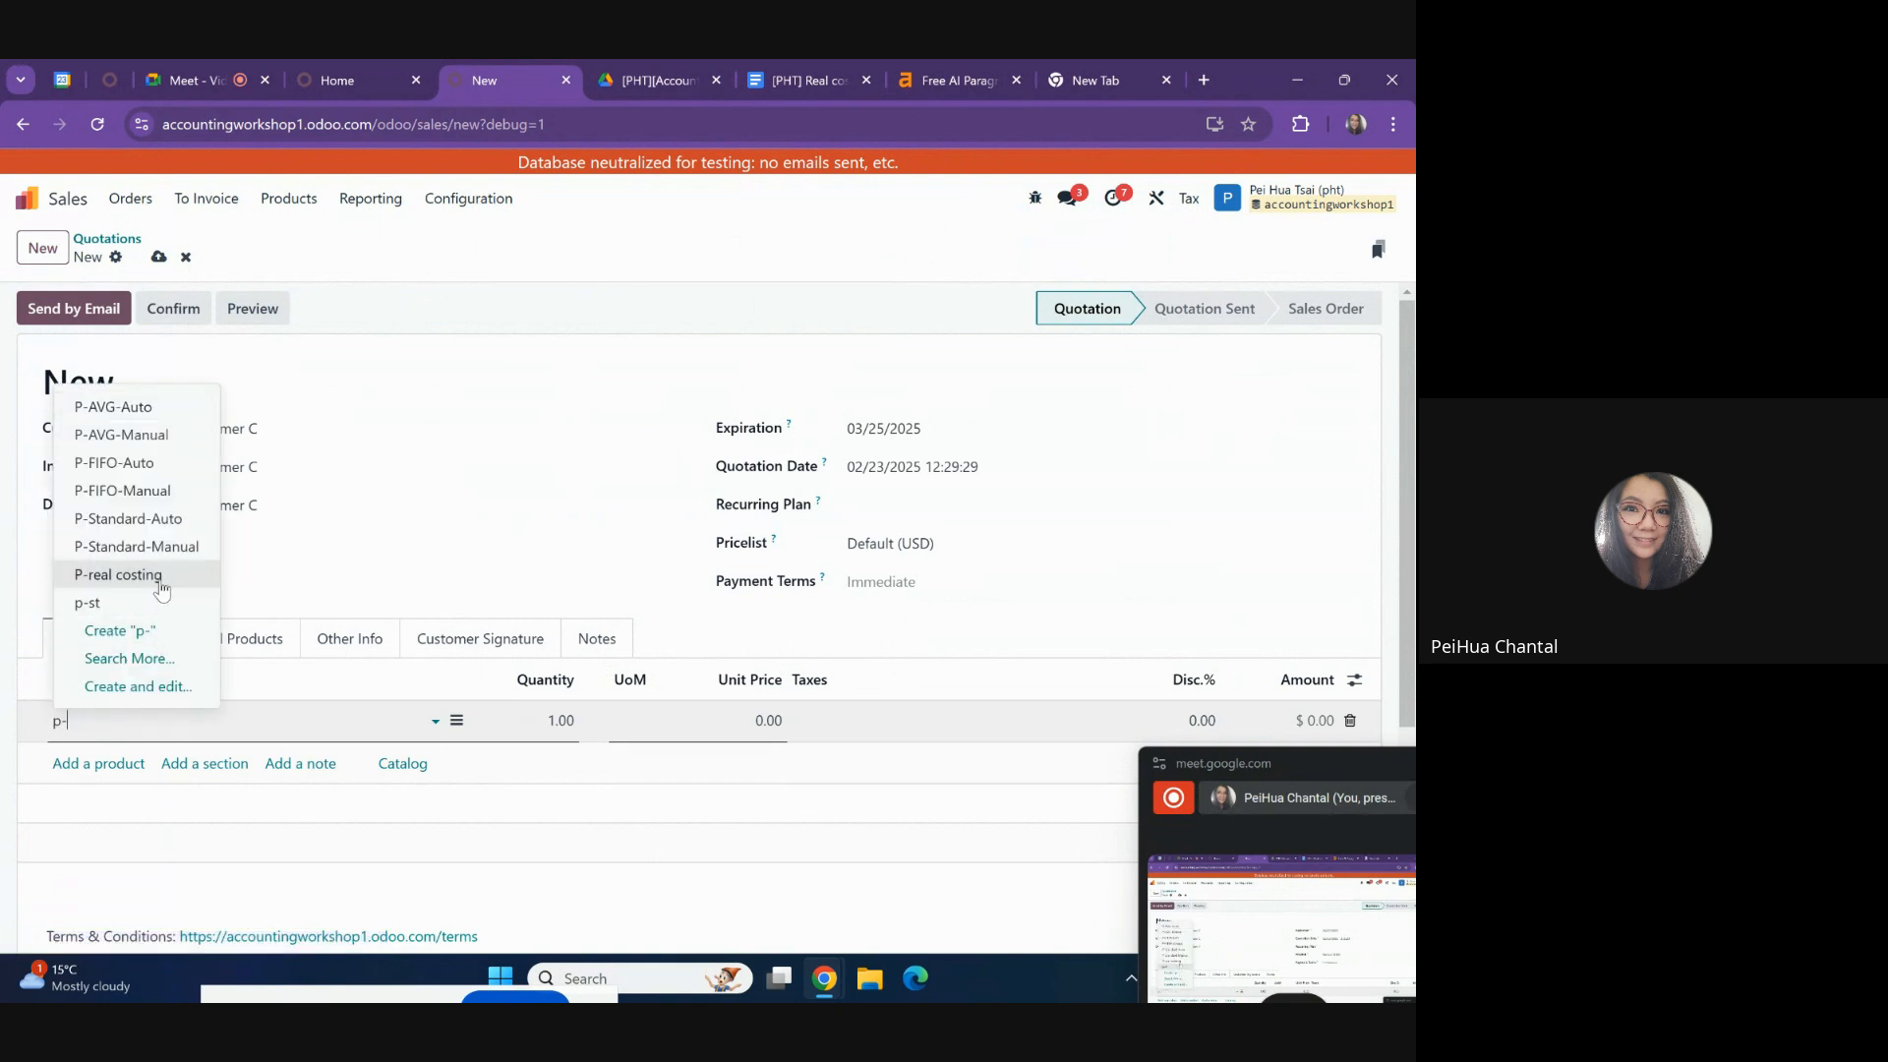
{"action": "left_click", "coordinate": [158, 585]}
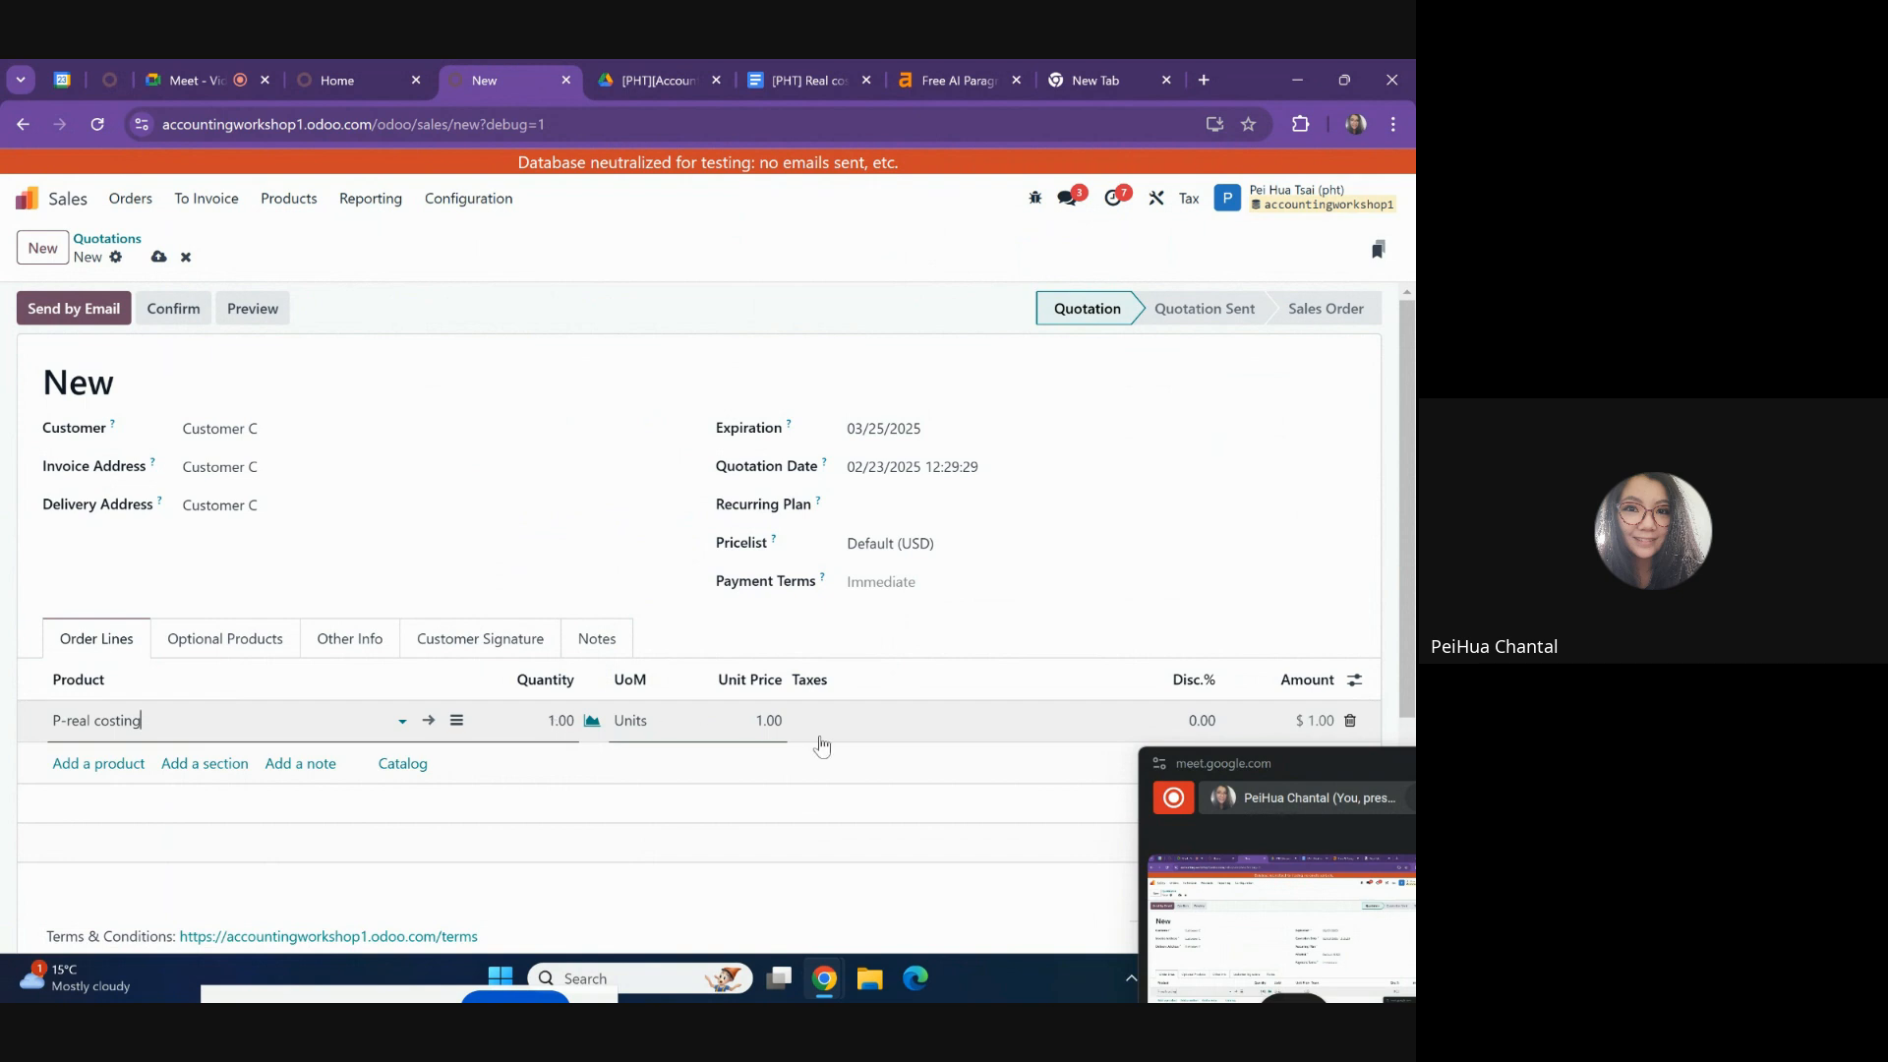
- Set the P-real costing unit price on the quotation to 450 and confirm it as a sales order
{"action": "left_click", "coordinate": [728, 737]}
{"action": "left_click", "coordinate": [716, 384]}
{"action": "left_click", "coordinate": [162, 310]}
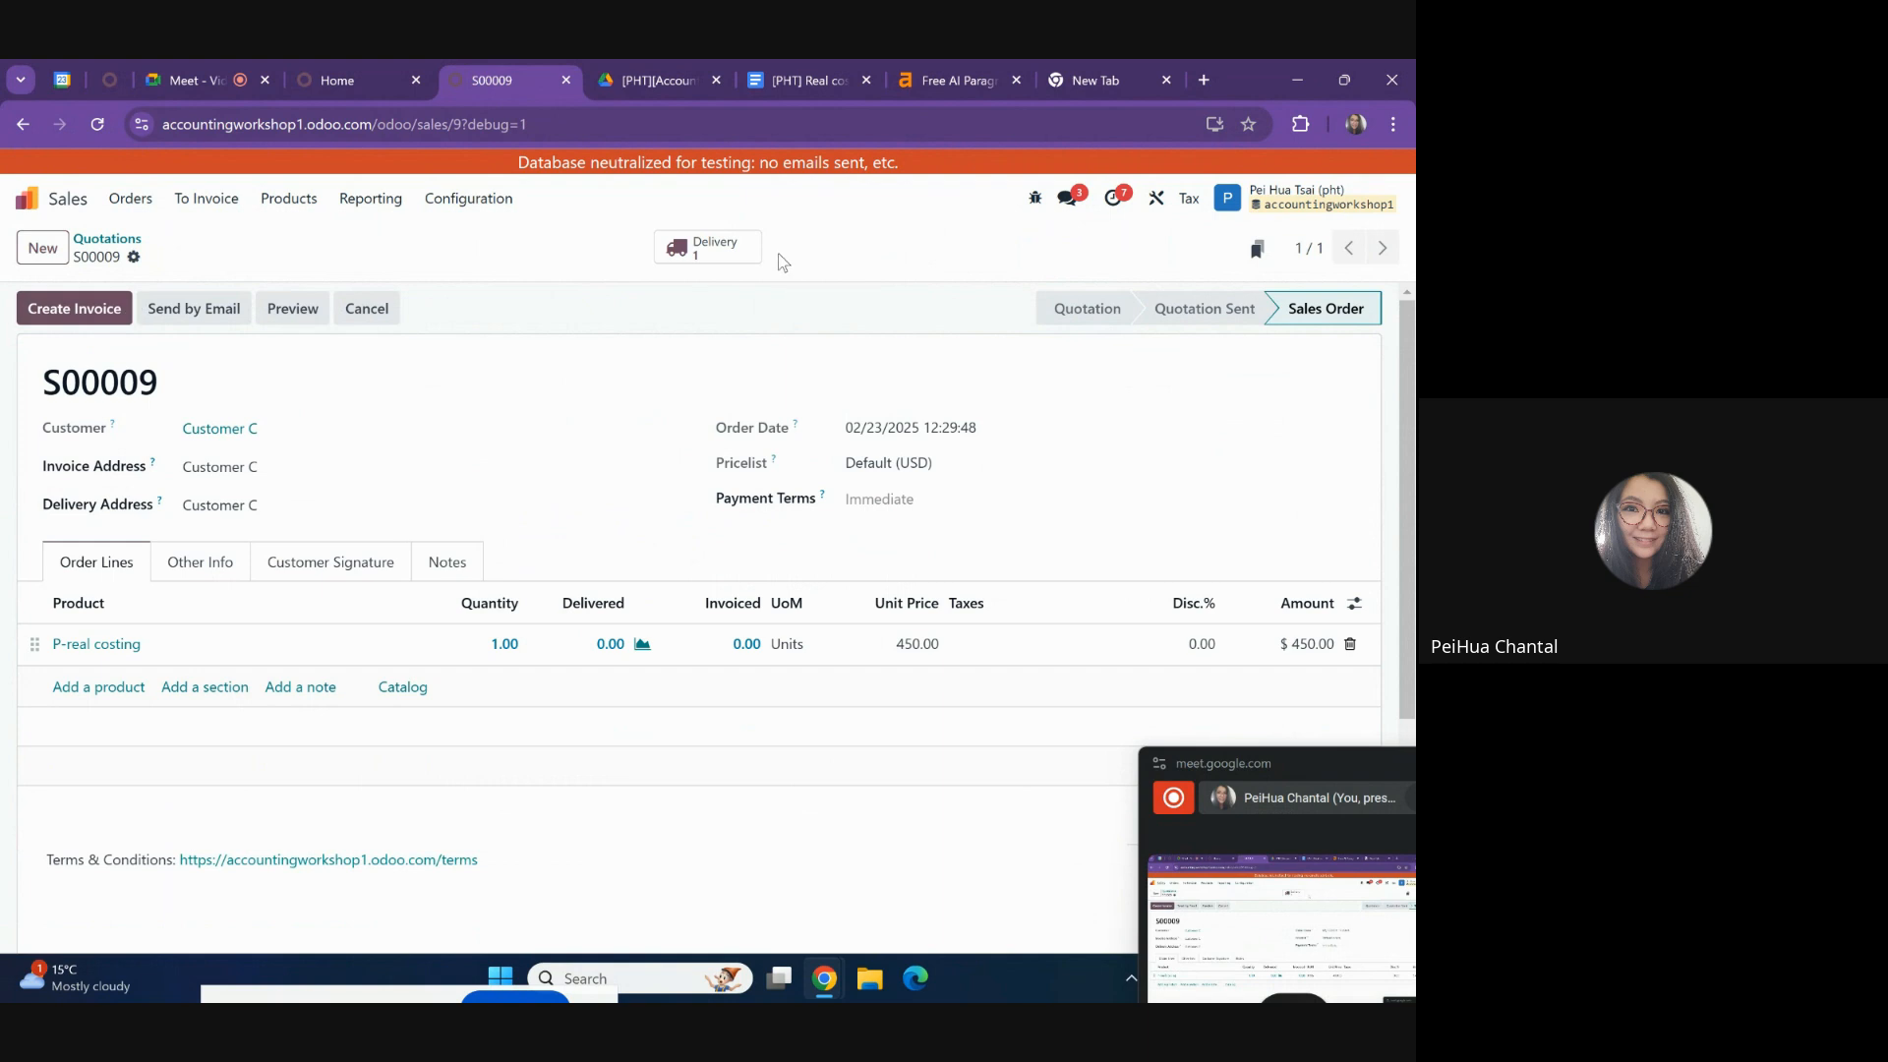
- Open the sales order's delivery, pick the P-real costing unit from Tax/Stock - lot2 and validate the delivery
{"action": "left_click", "coordinate": [706, 247]}
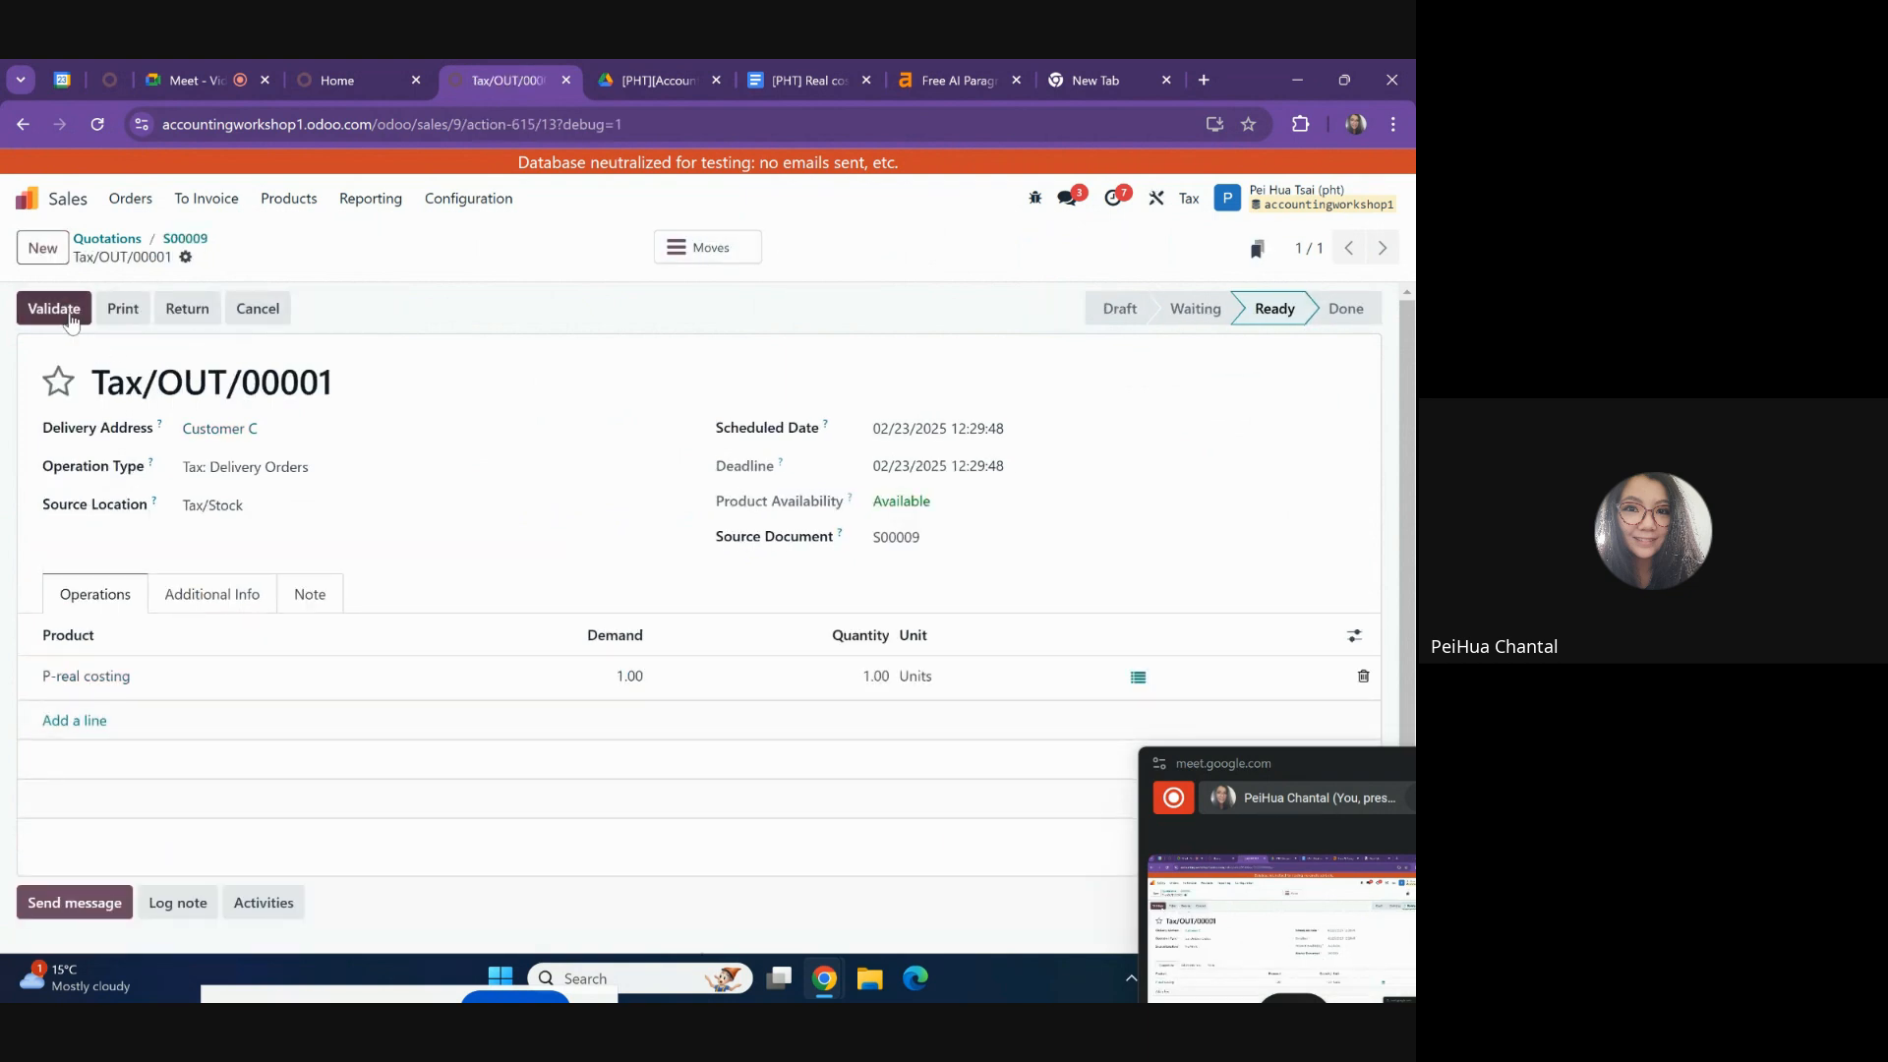
{"action": "left_click", "coordinate": [1139, 680]}
{"action": "left_click", "coordinate": [364, 518]}
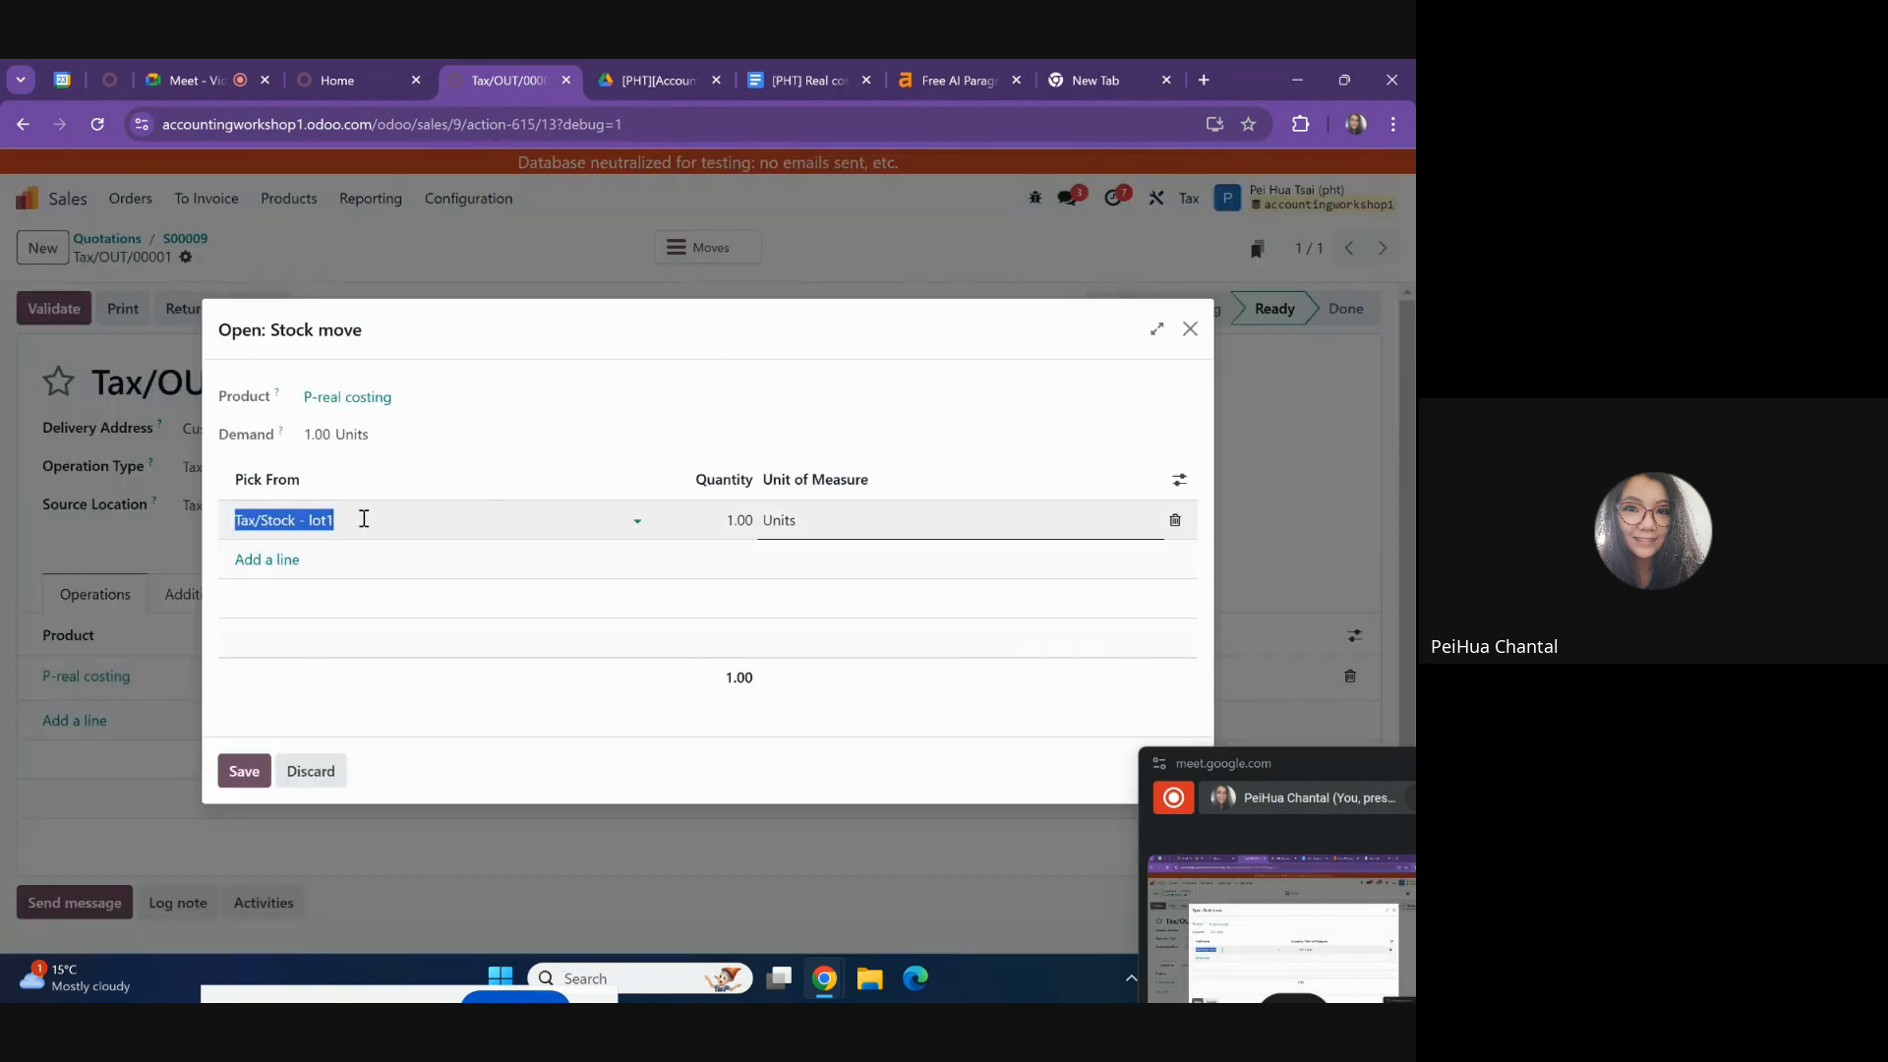
{"action": "left_click", "coordinate": [364, 518]}
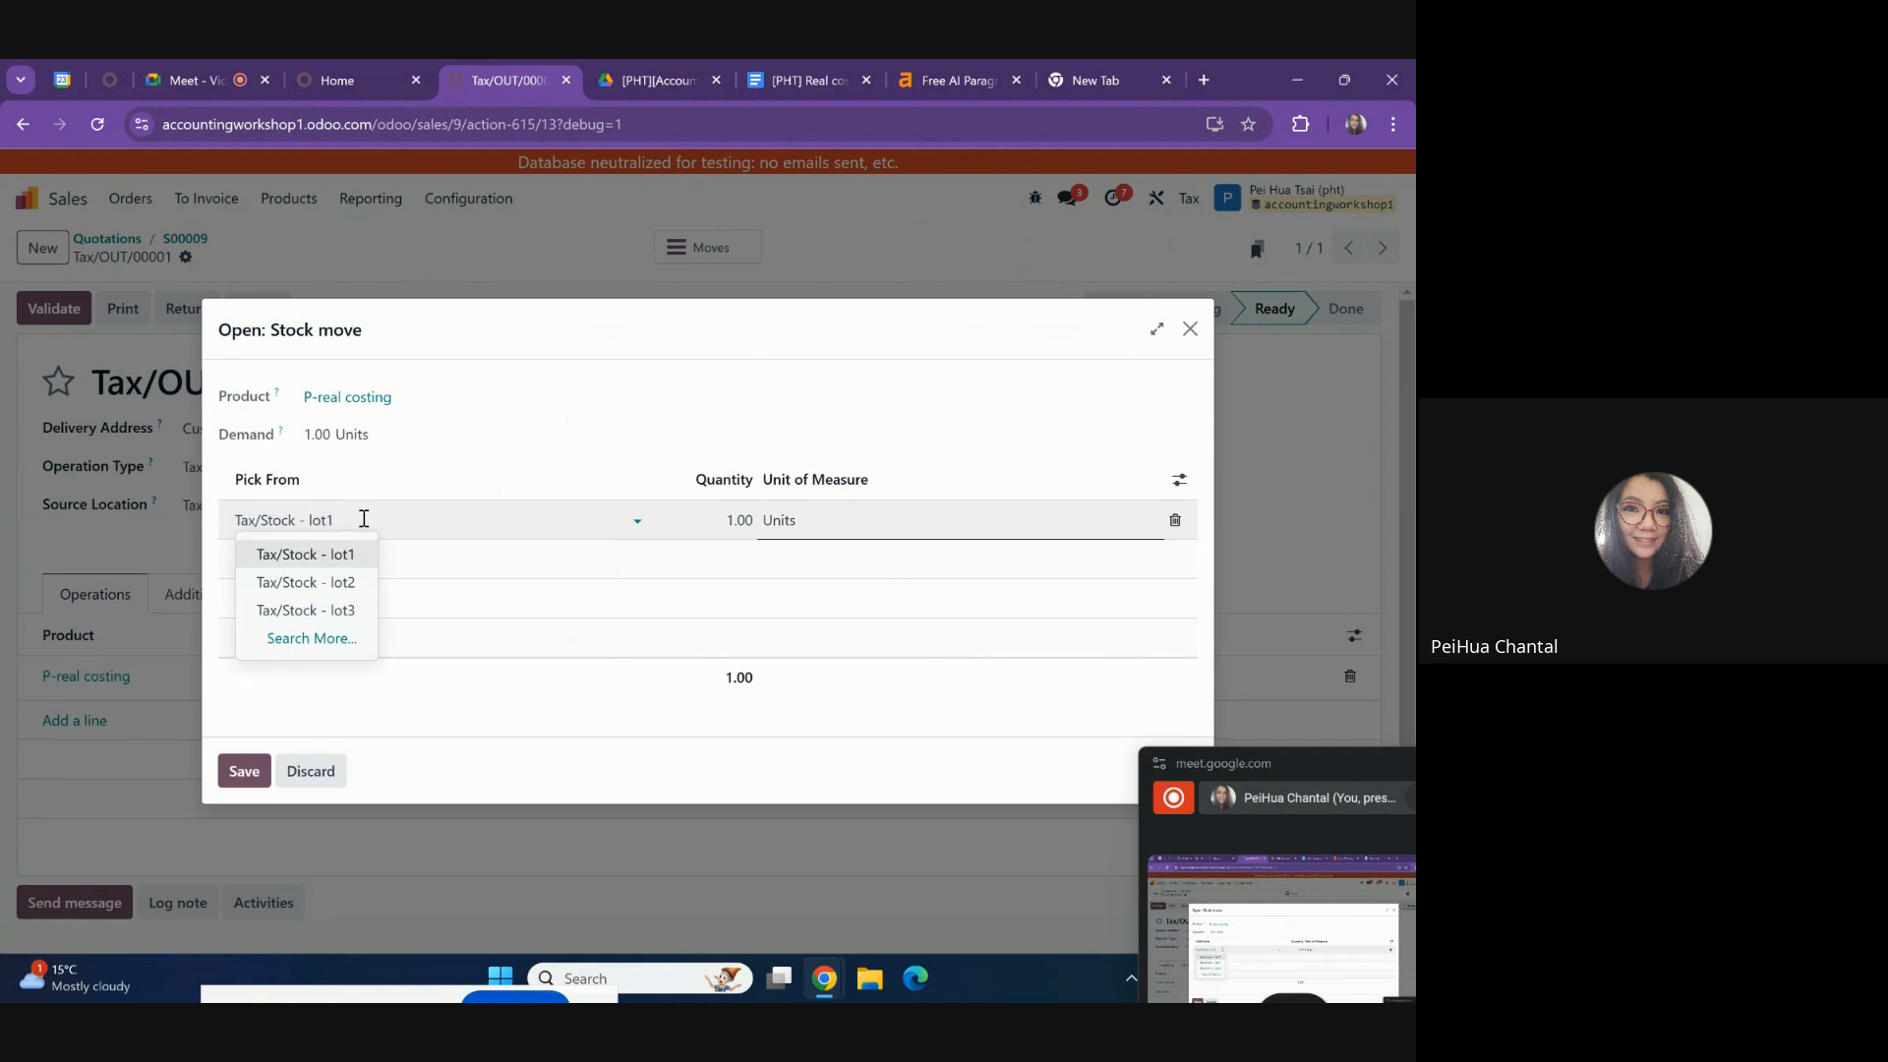
{"action": "left_click", "coordinate": [338, 582]}
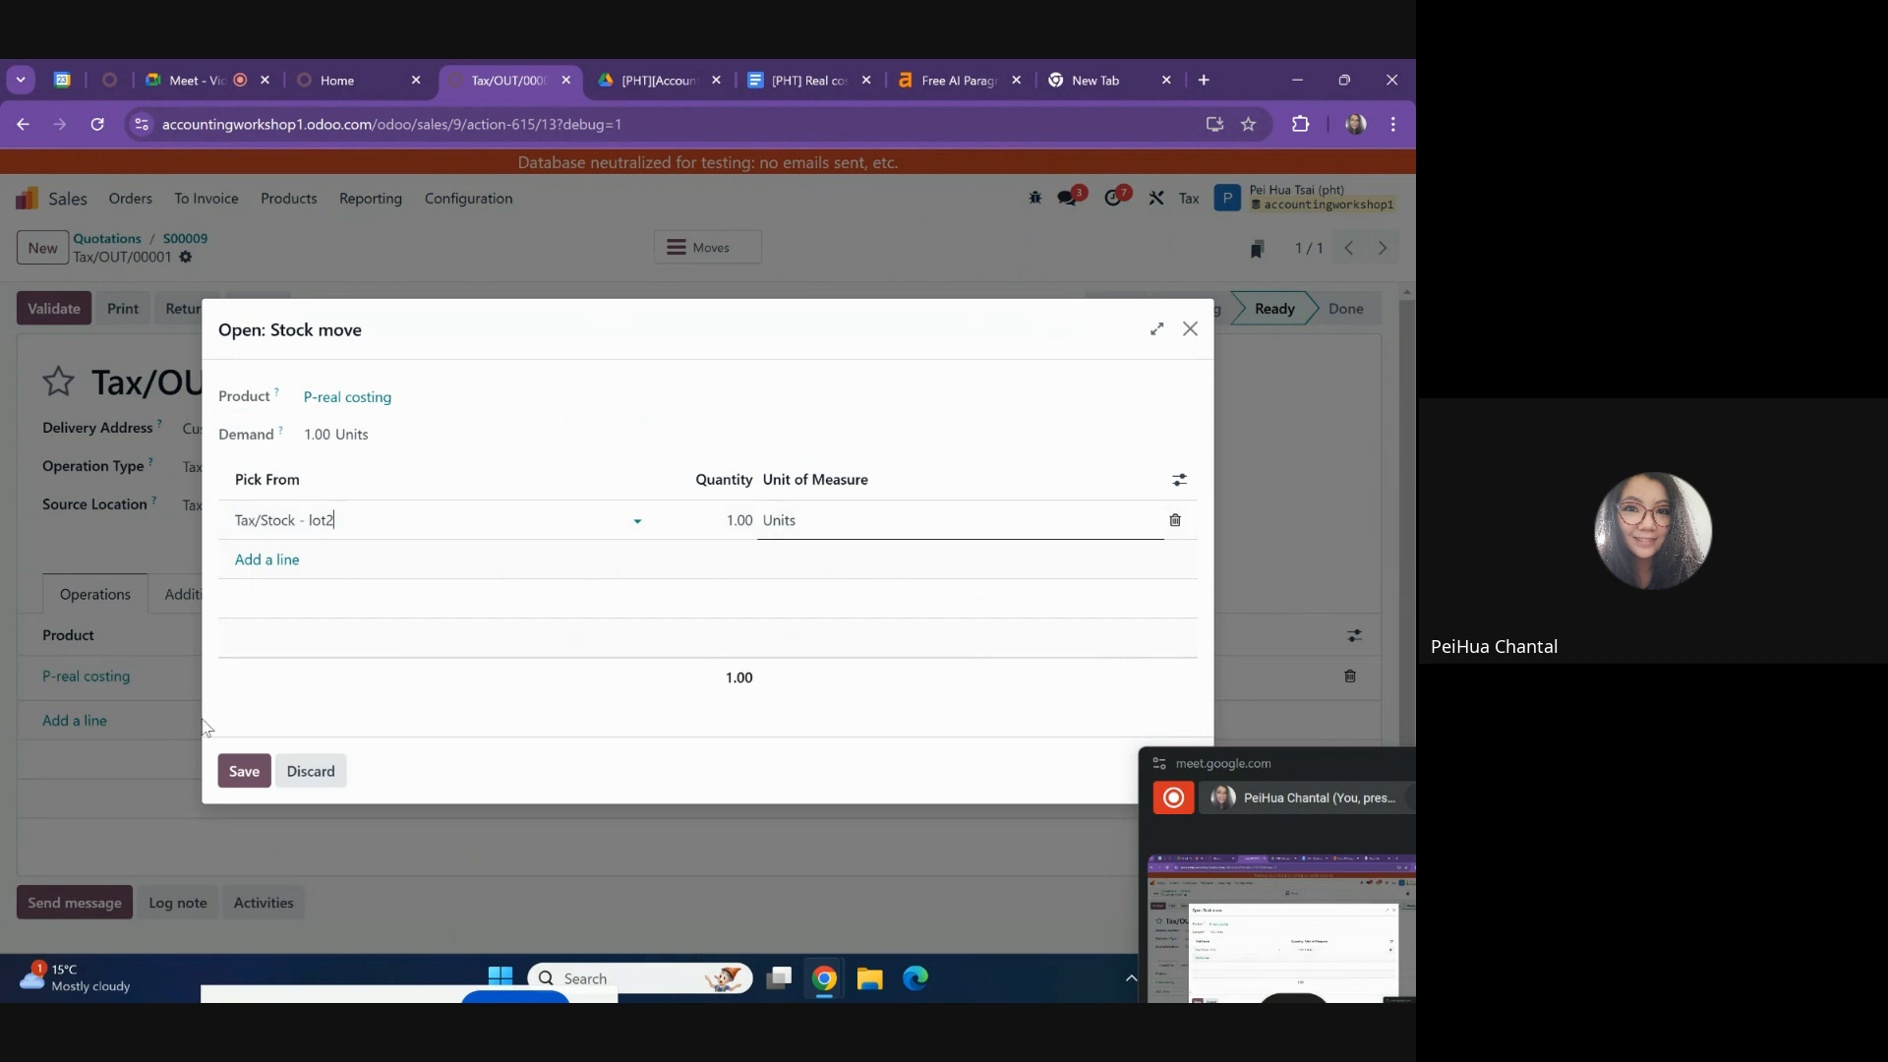
{"action": "left_click", "coordinate": [242, 772]}
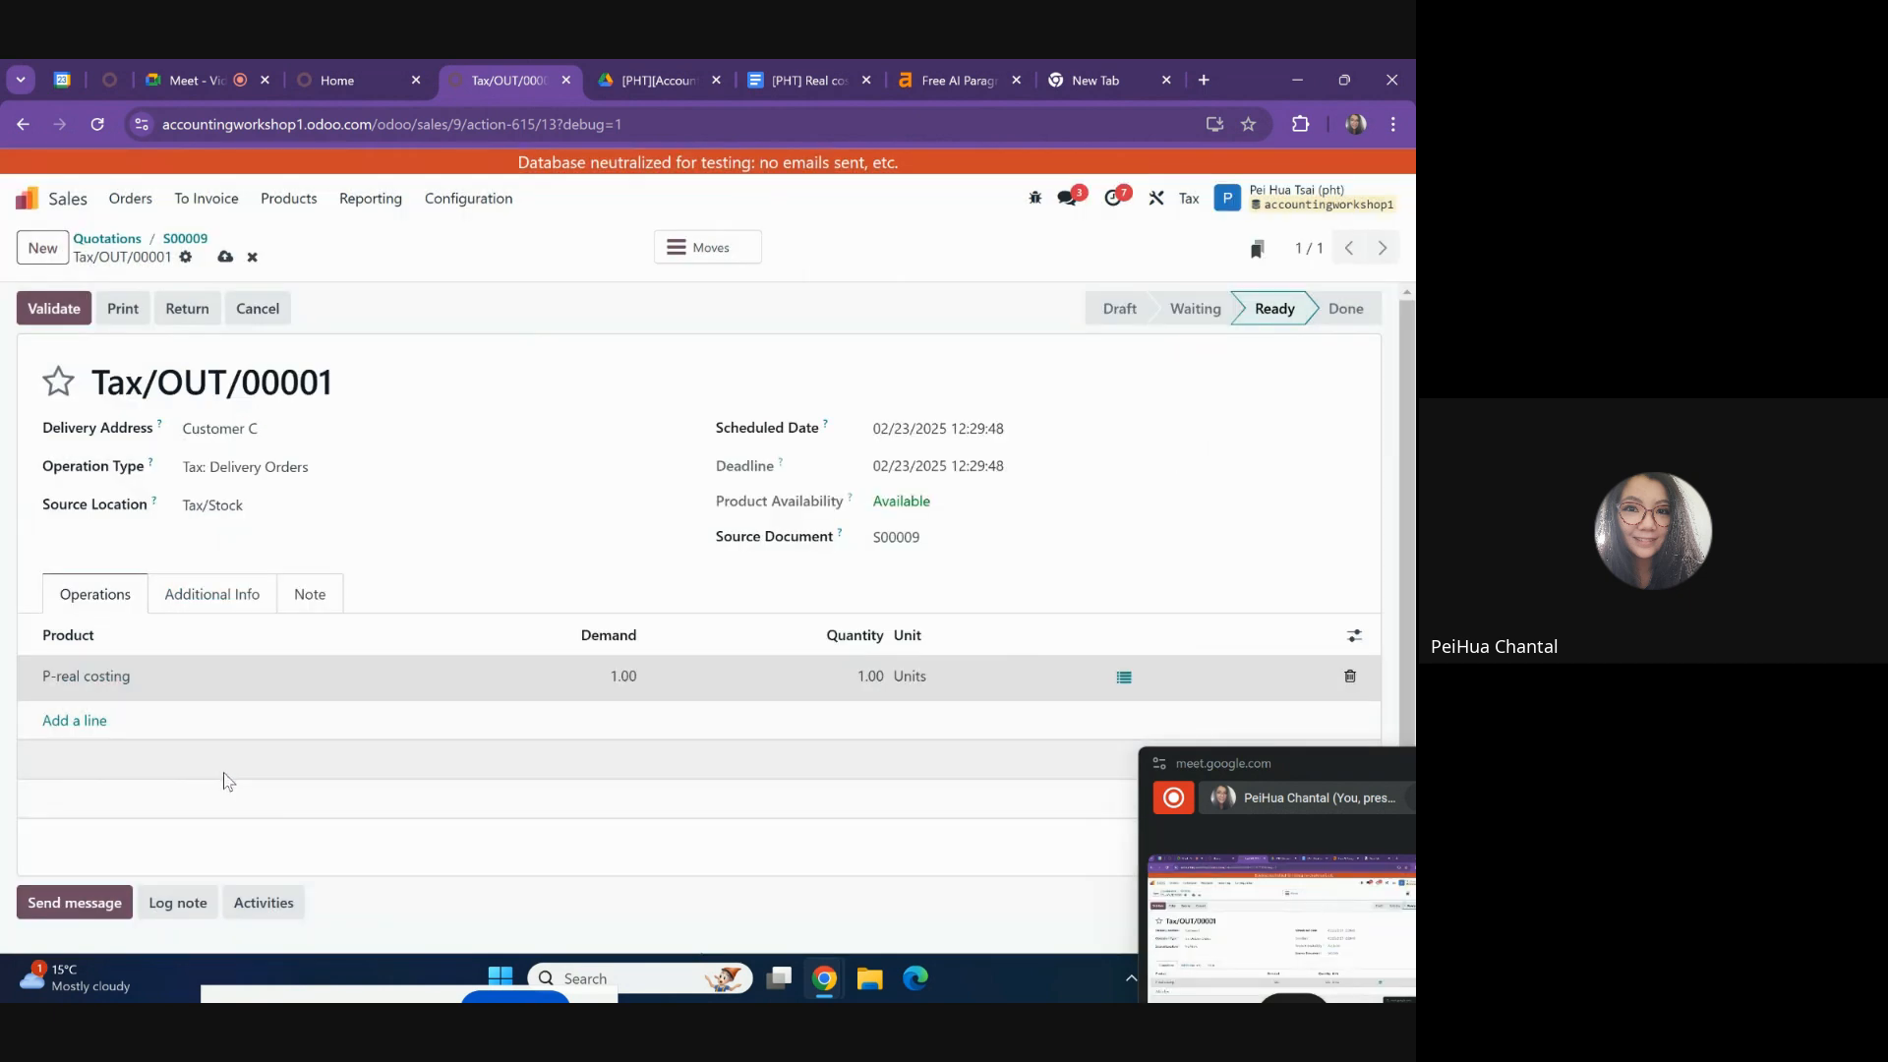
{"action": "left_click", "coordinate": [53, 308]}
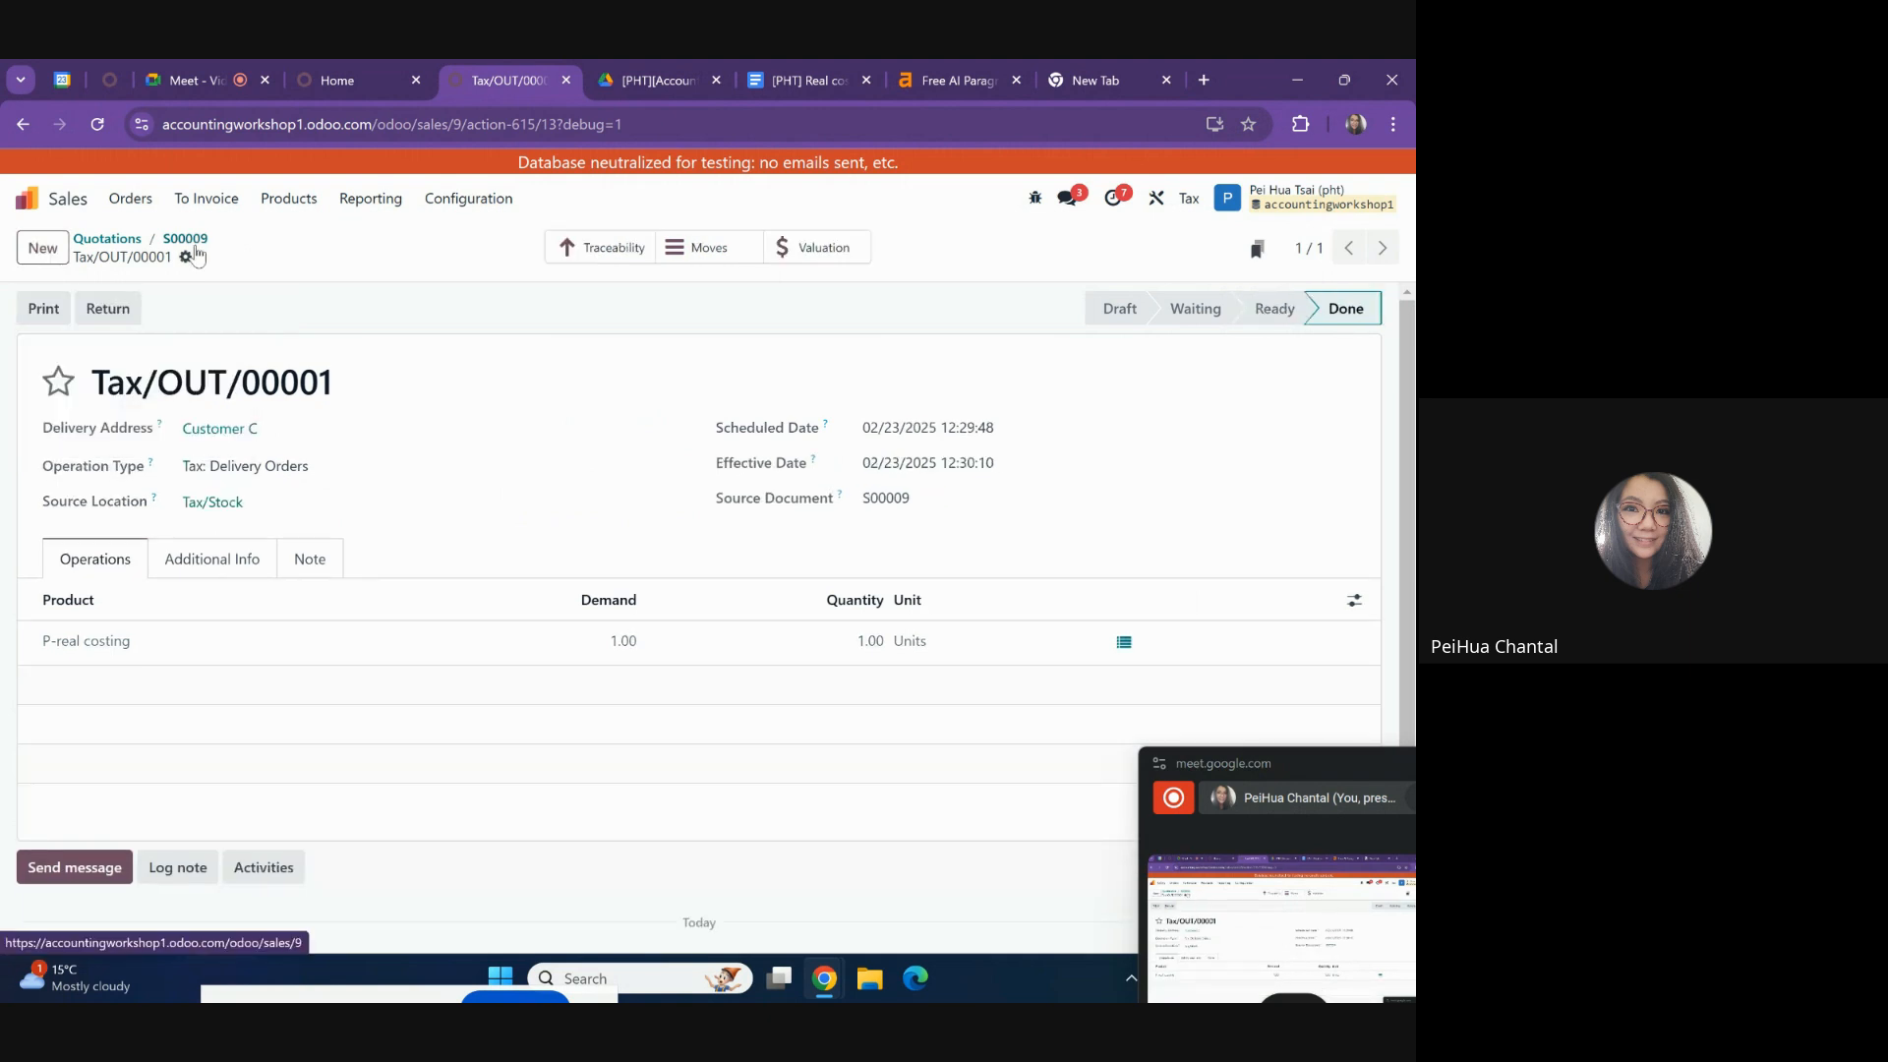
- Switch to the real costing test document in Google Docs and review the lot prices in the workflow
{"action": "left_click", "coordinate": [28, 199]}
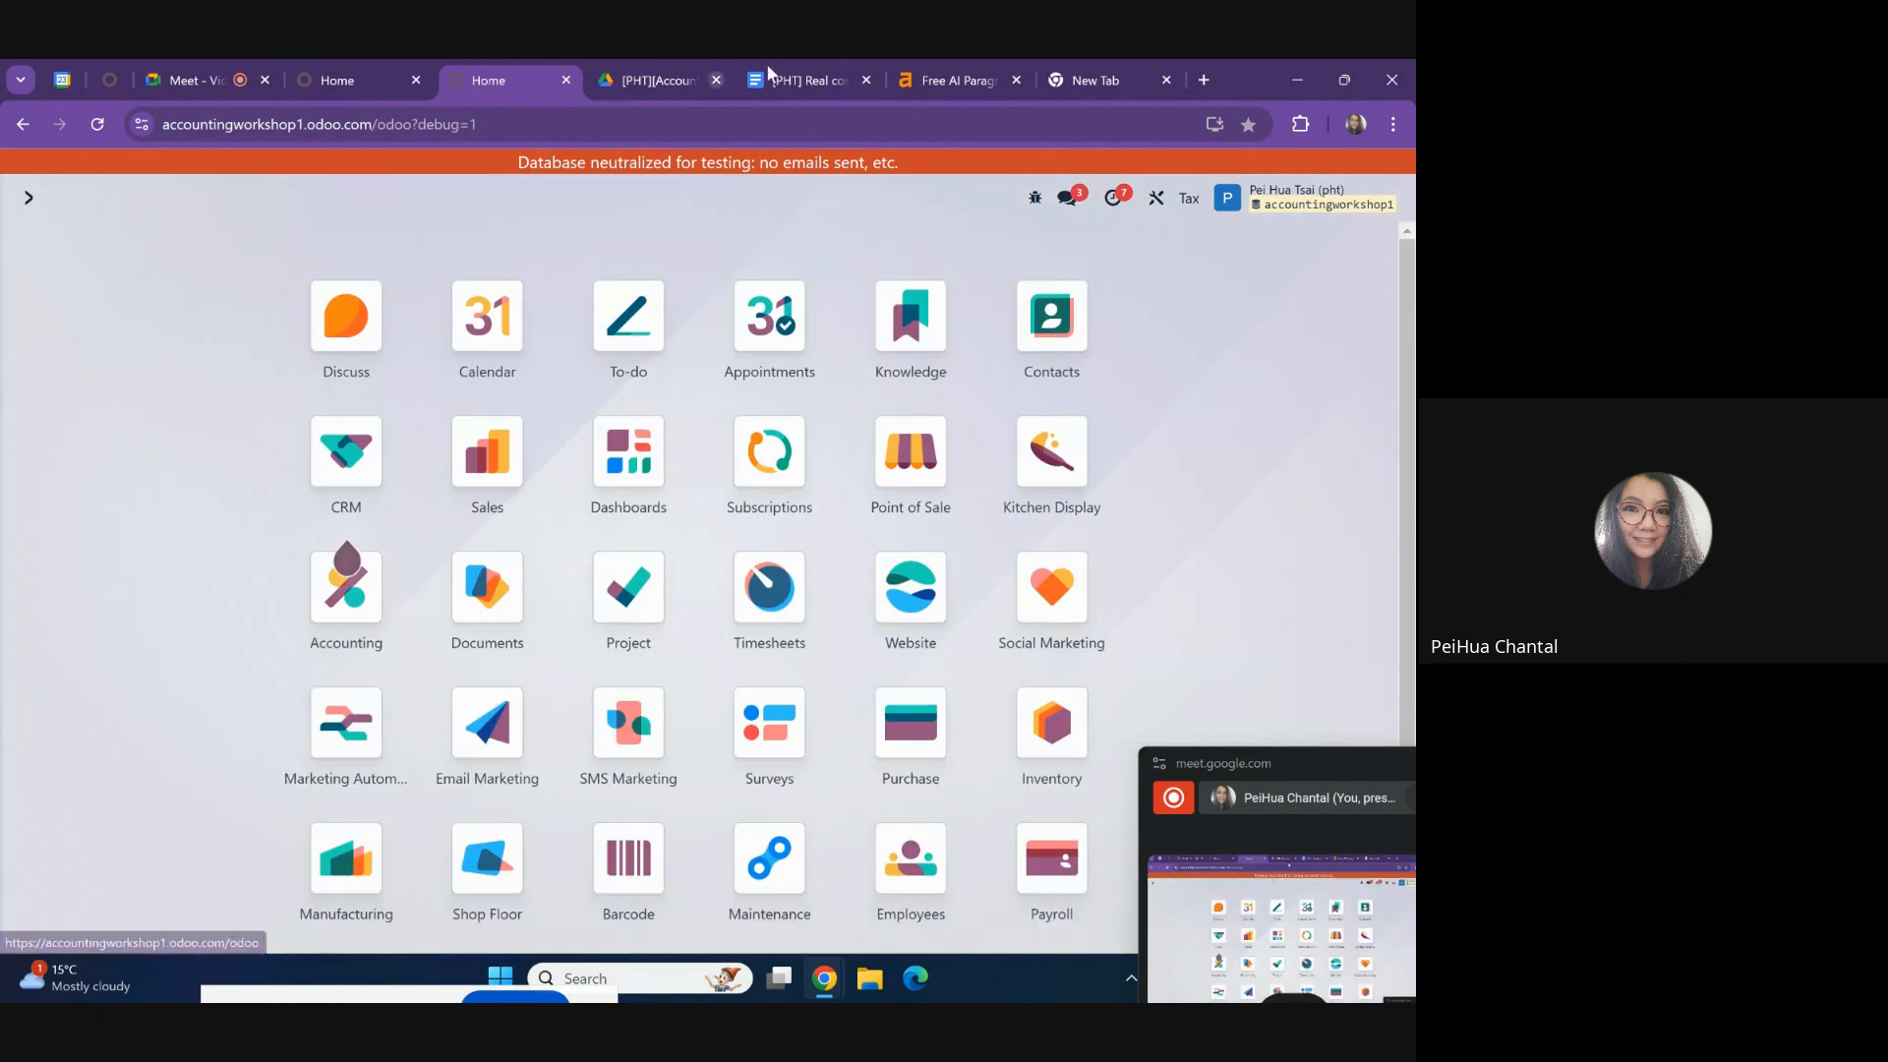
{"action": "left_click", "coordinate": [772, 71]}
{"action": "left_click_drag", "start_coordinate": [827, 675], "coordinate": [903, 677]}
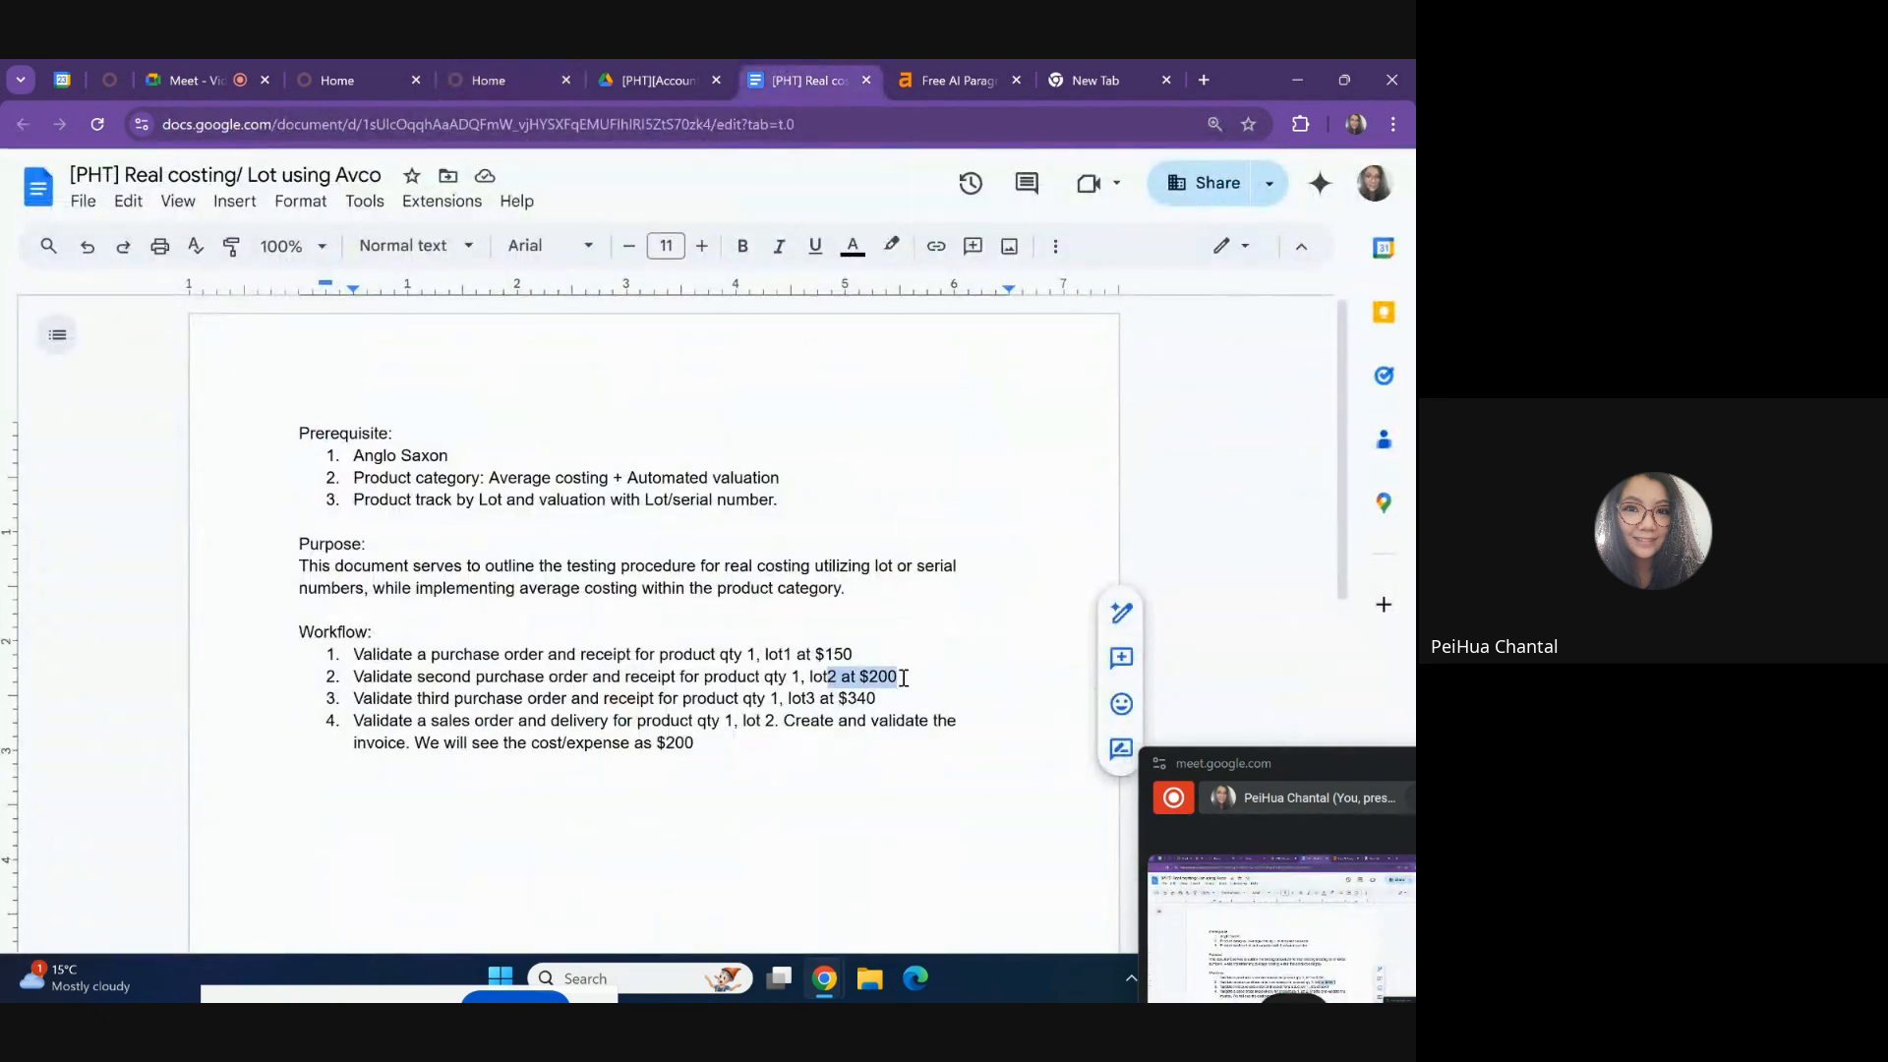
{"action": "left_click", "coordinate": [903, 677]}
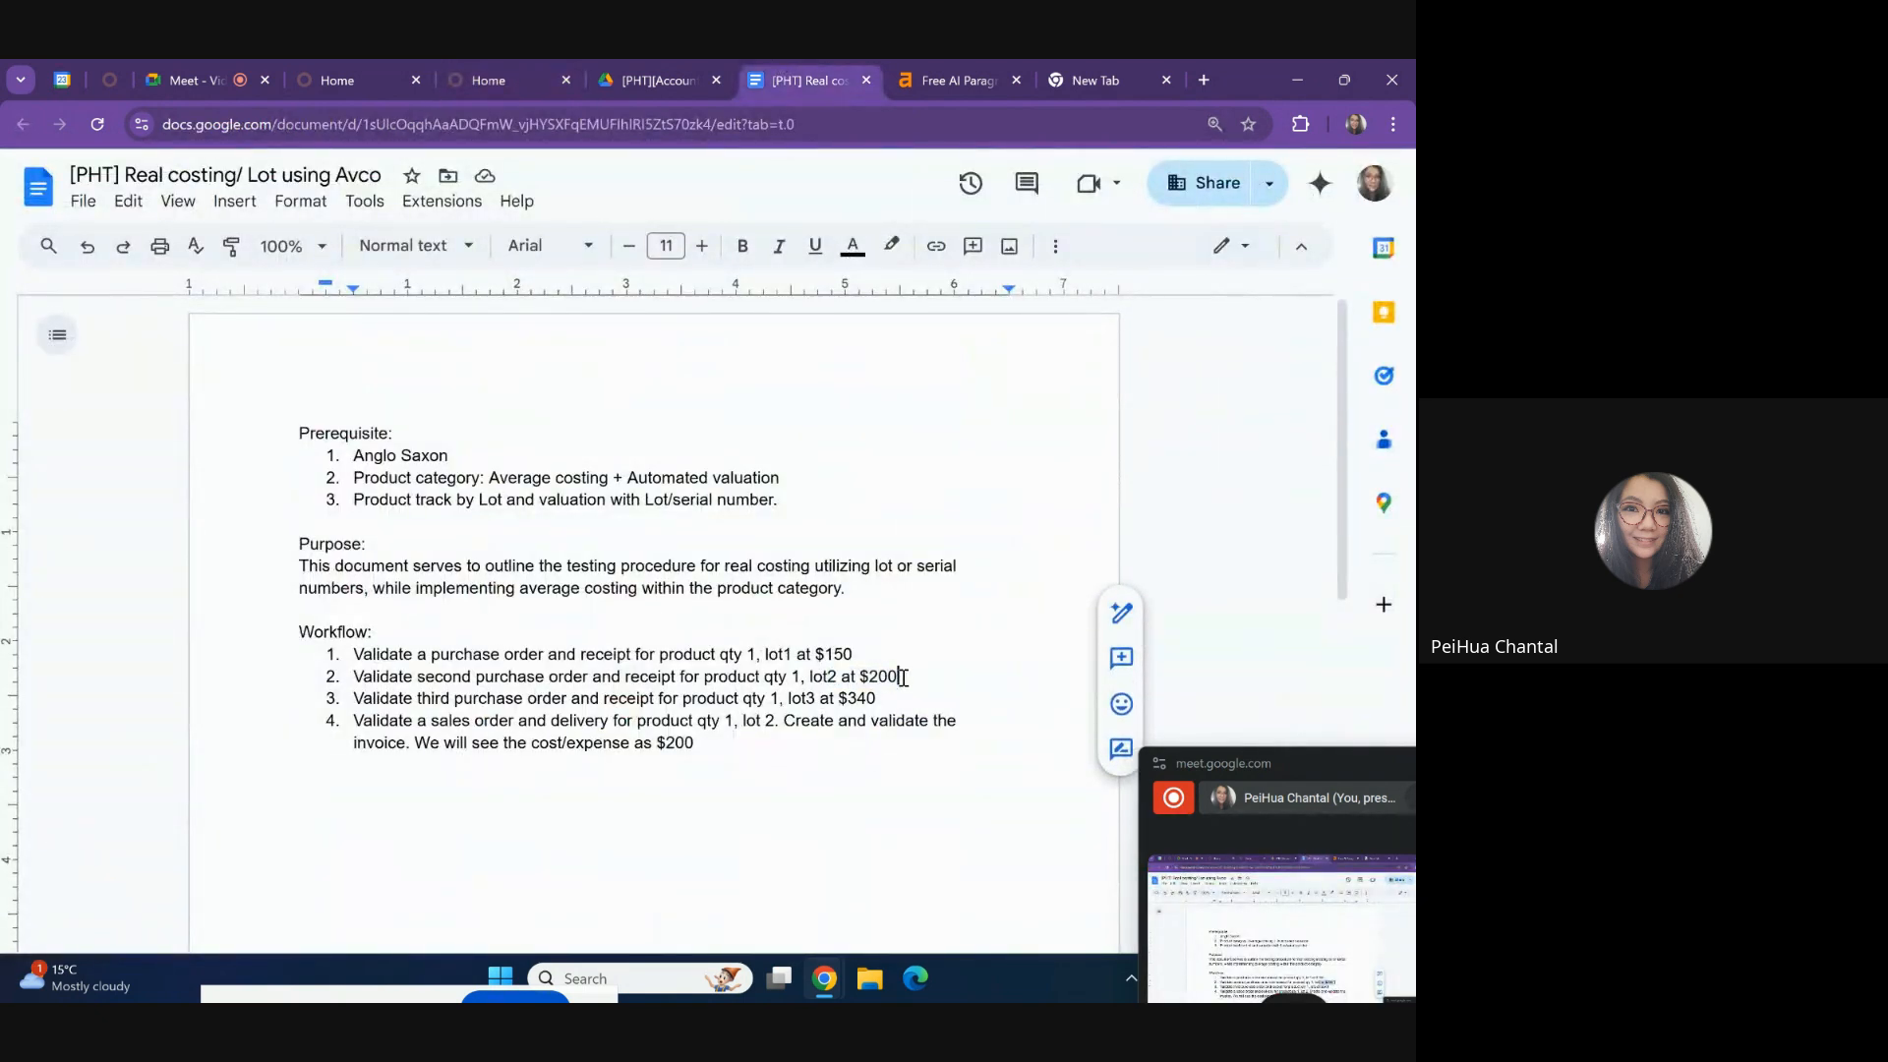
{"action": "double_click", "coordinate": [856, 654]}
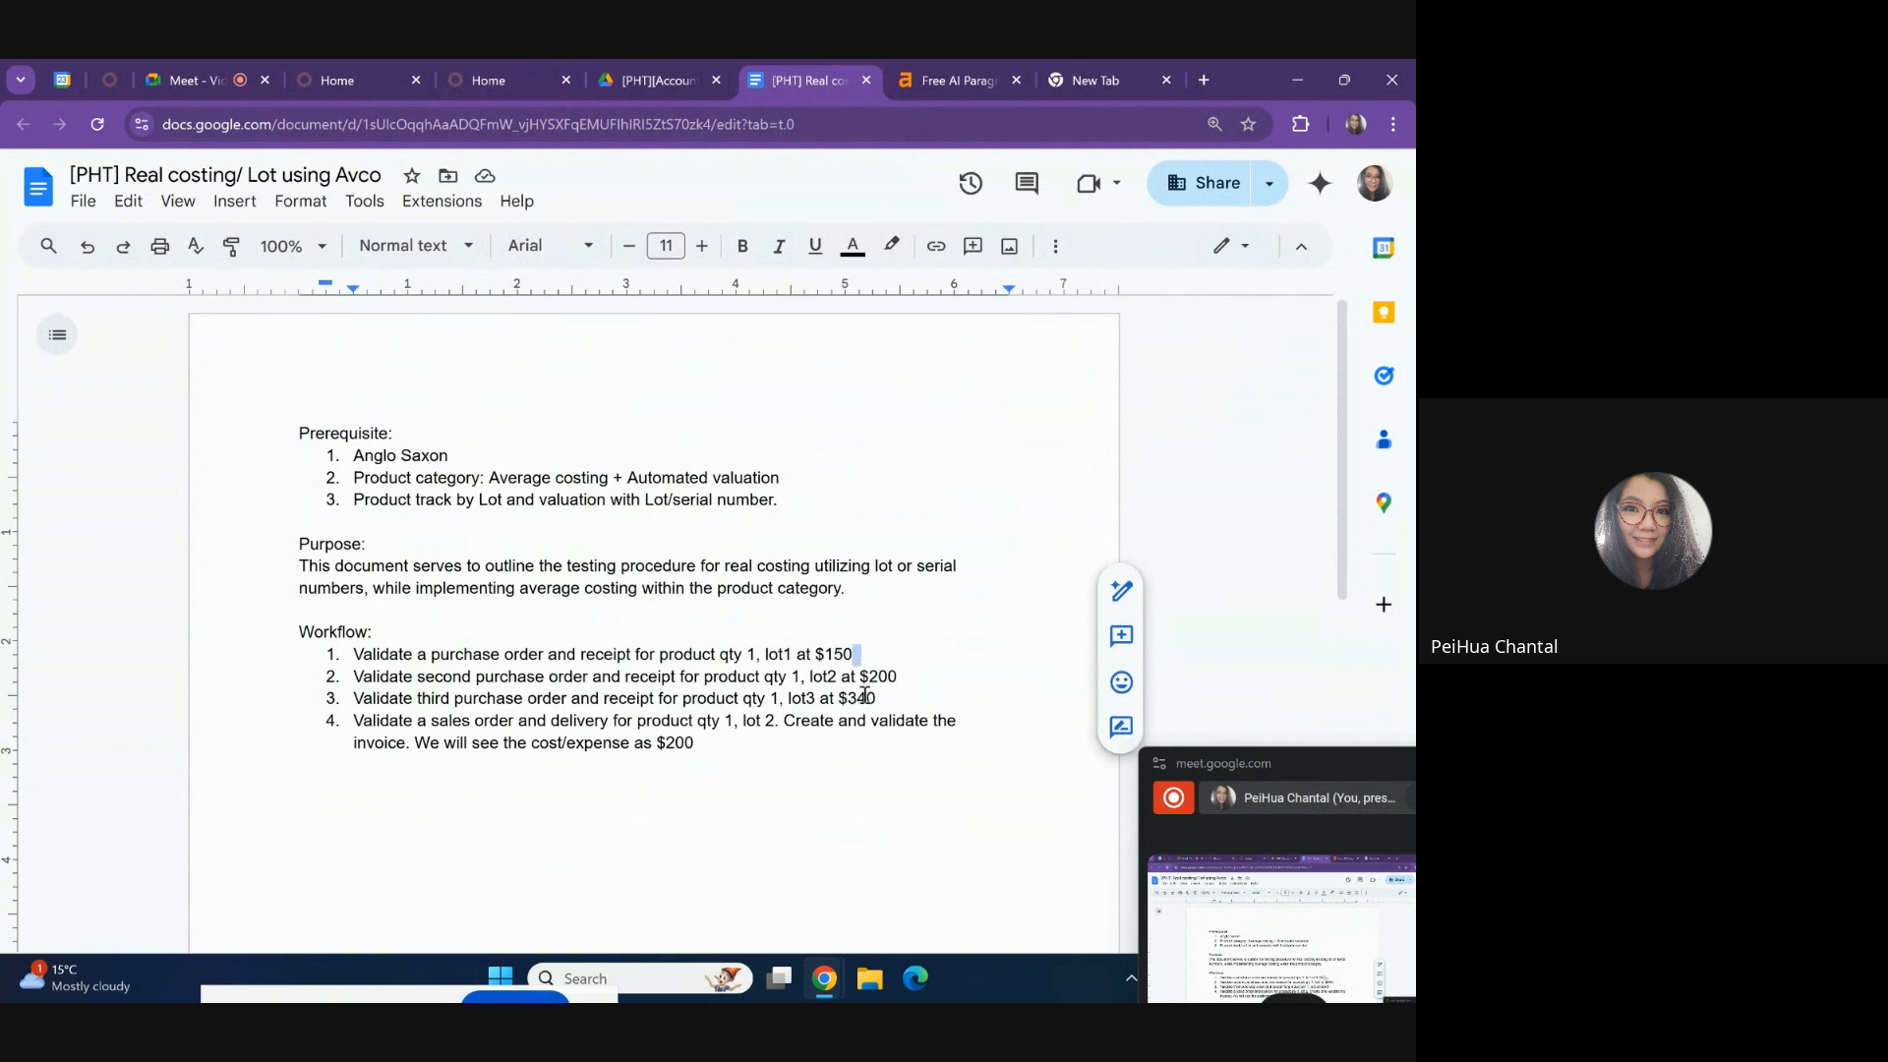
- Return to Odoo, check the delivery's total value in the inventory valuation report and open its journal entry
{"action": "left_click", "coordinate": [477, 71]}
{"action": "scroll", "coordinate": [911, 590], "scroll_direction": "down", "scroll_amount": 3}
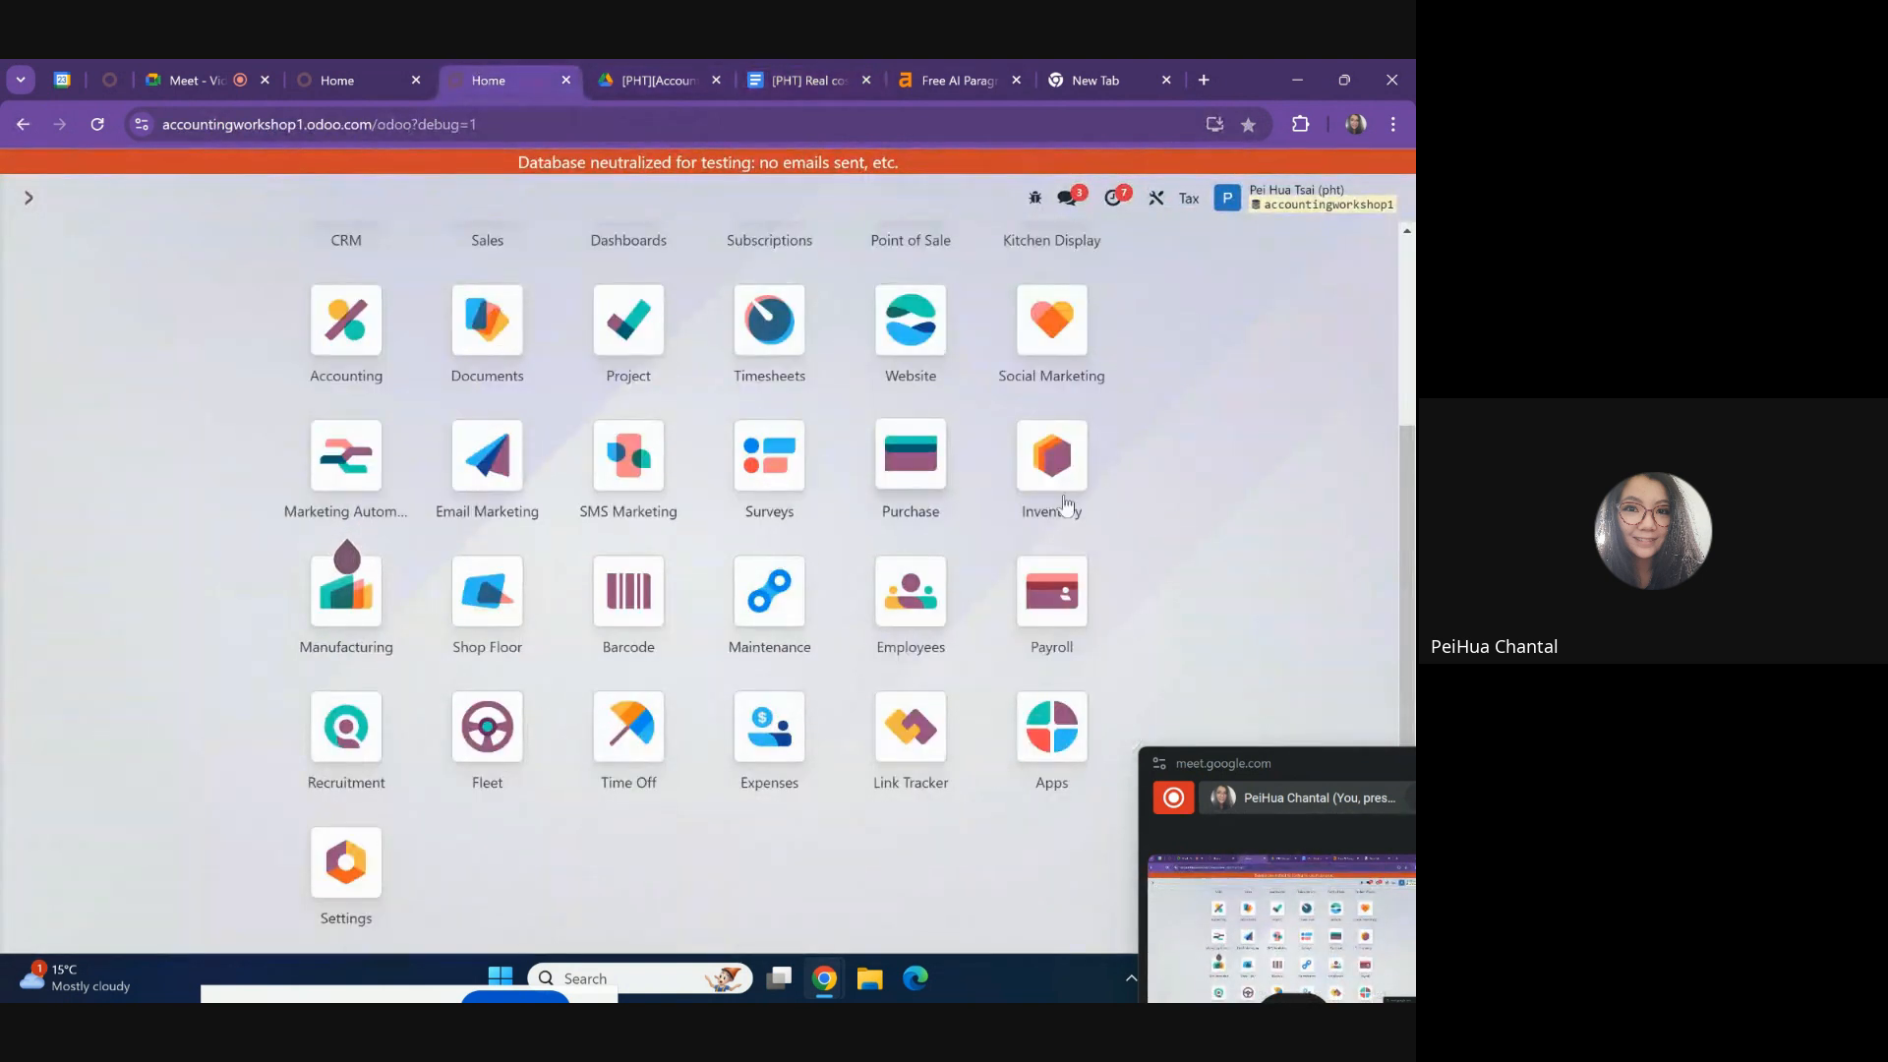
{"action": "left_click", "coordinate": [1053, 462]}
{"action": "left_click", "coordinate": [426, 198]}
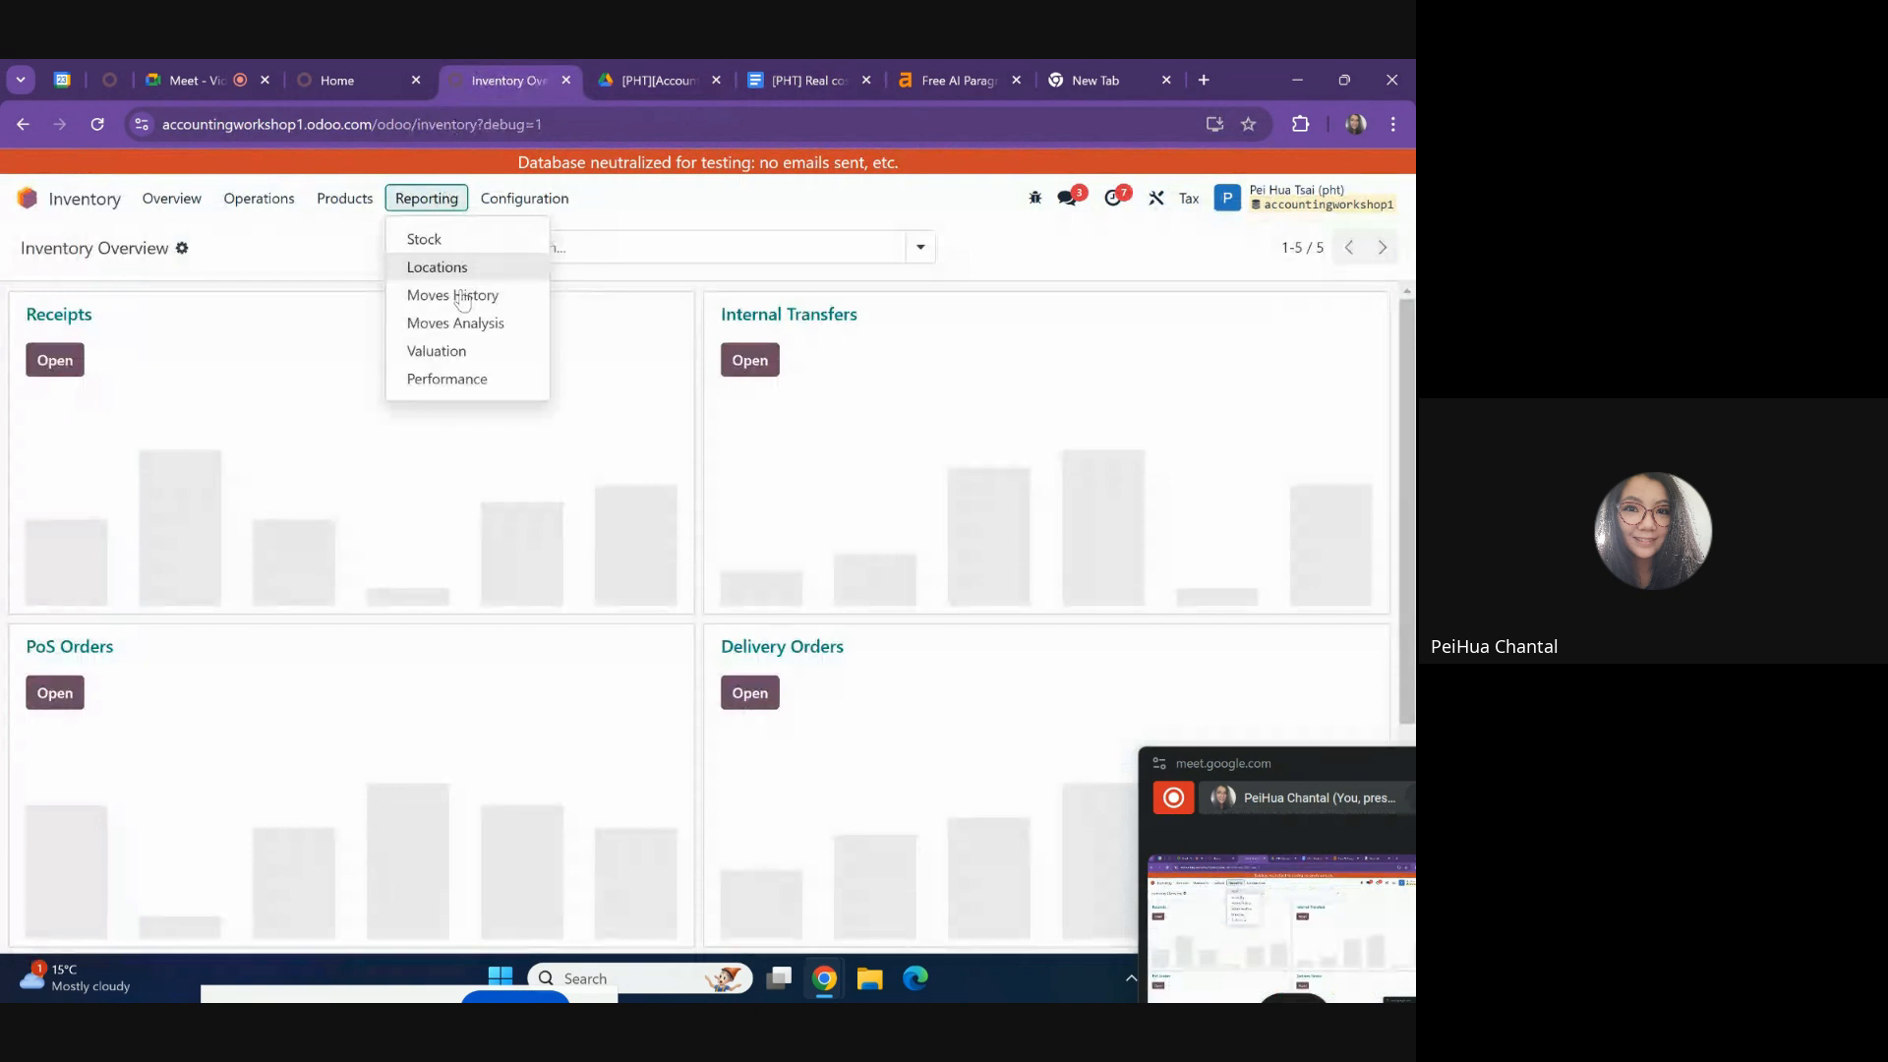
{"action": "left_click", "coordinate": [465, 351]}
{"action": "left_click_drag", "start_coordinate": [1314, 347], "coordinate": [1392, 355]}
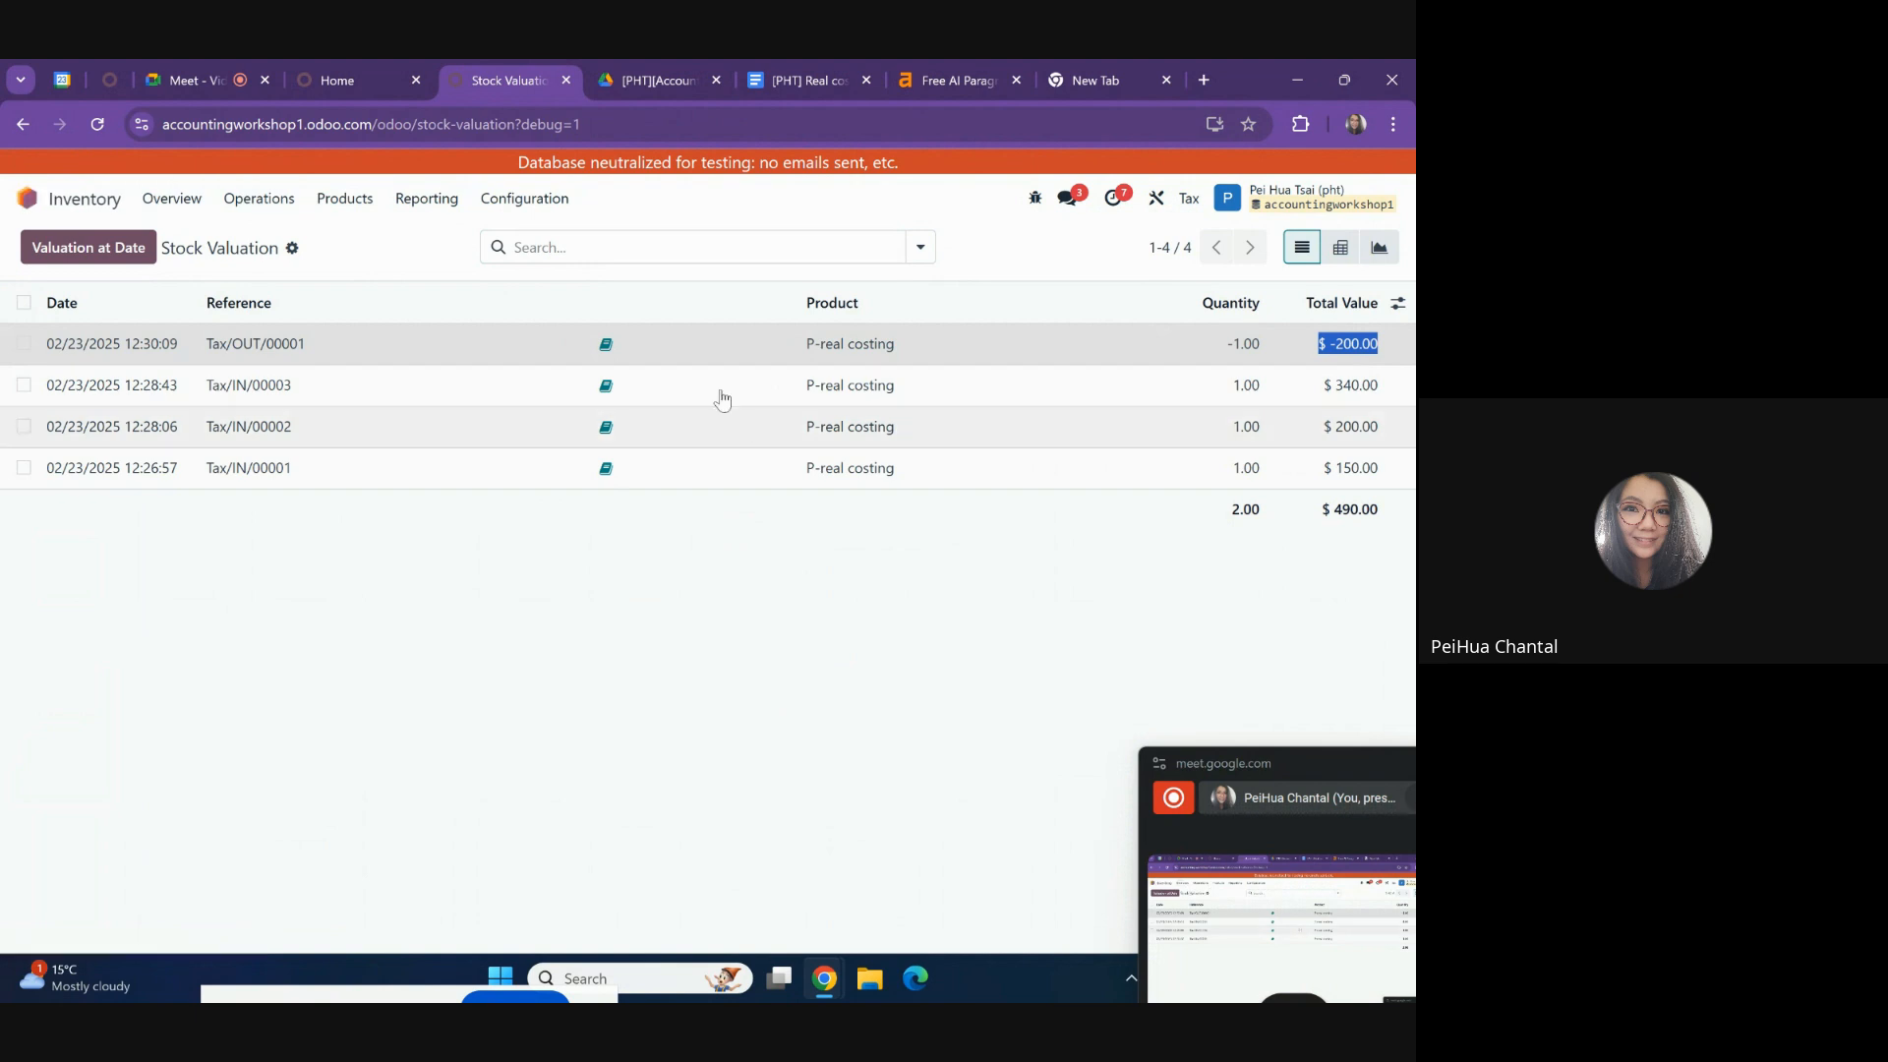
{"action": "left_click", "coordinate": [608, 344]}
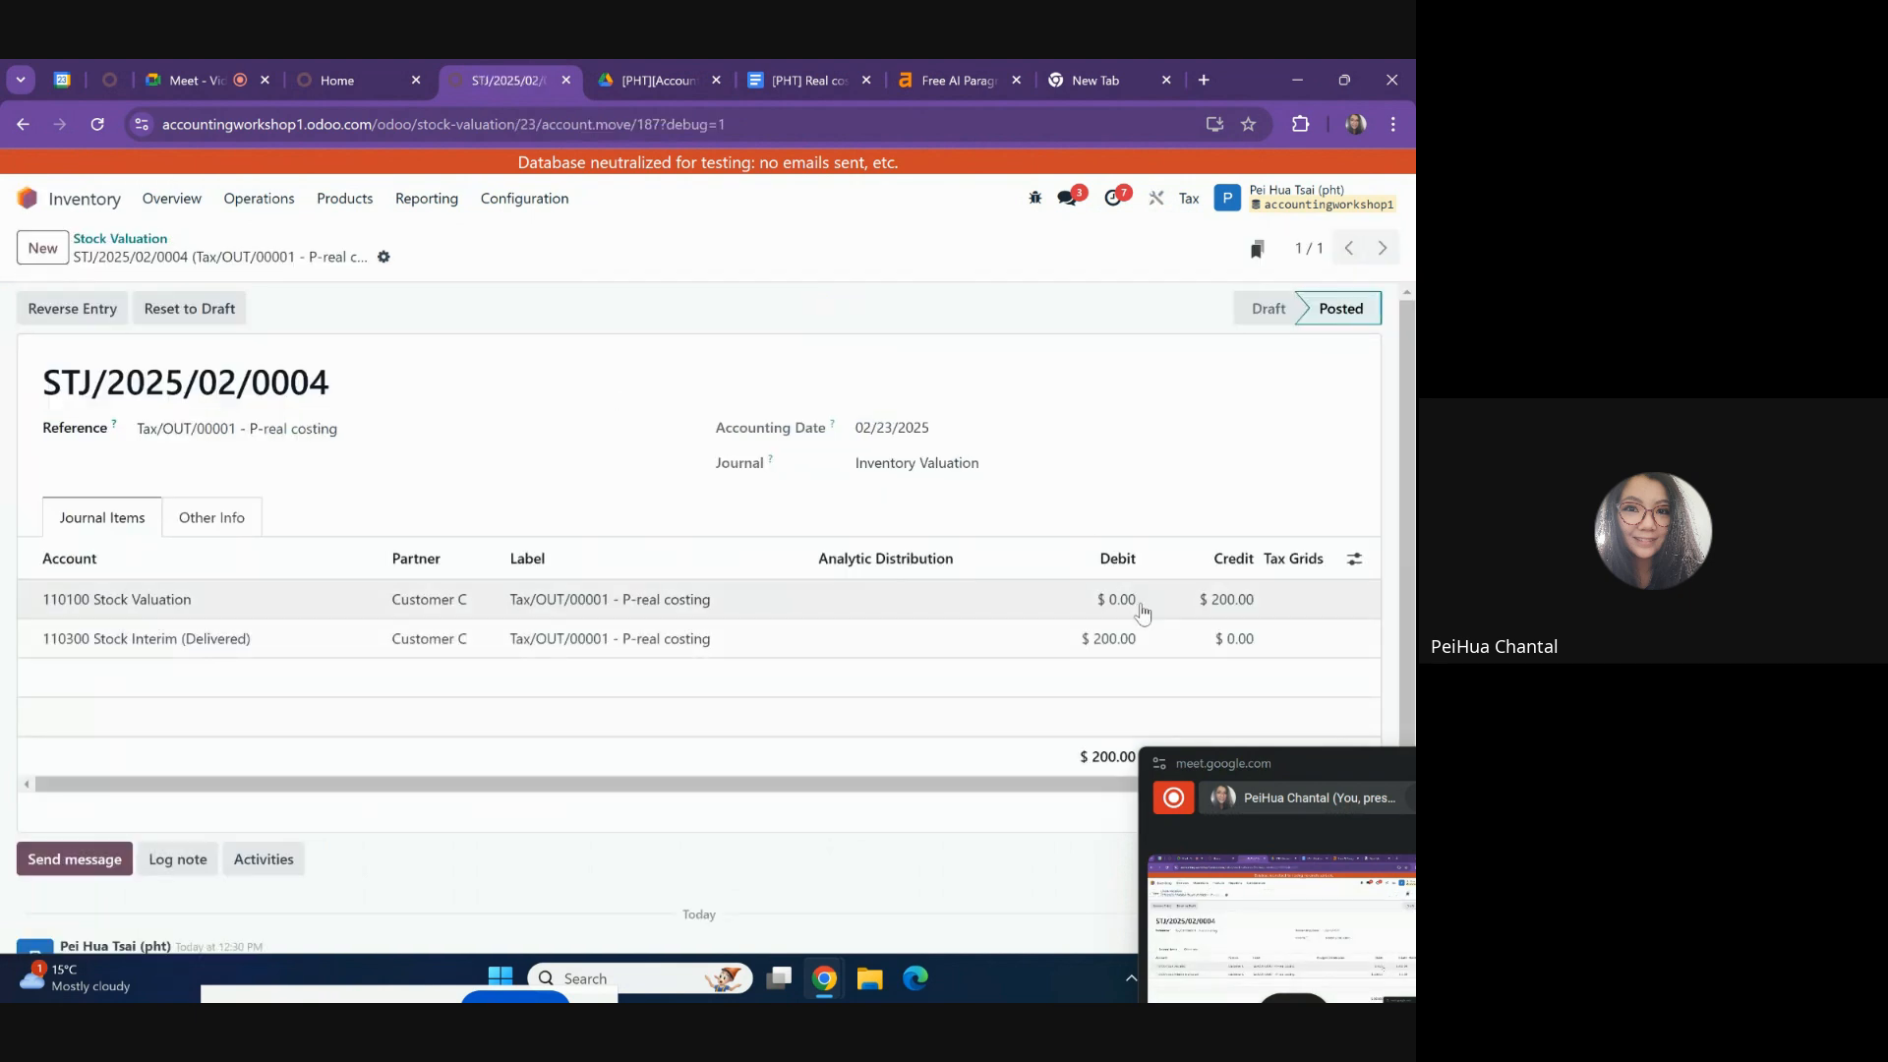
- Create a regular invoice from Customer C's sales order, display its journal items and confirm the invoice
{"action": "left_click", "coordinate": [27, 198]}
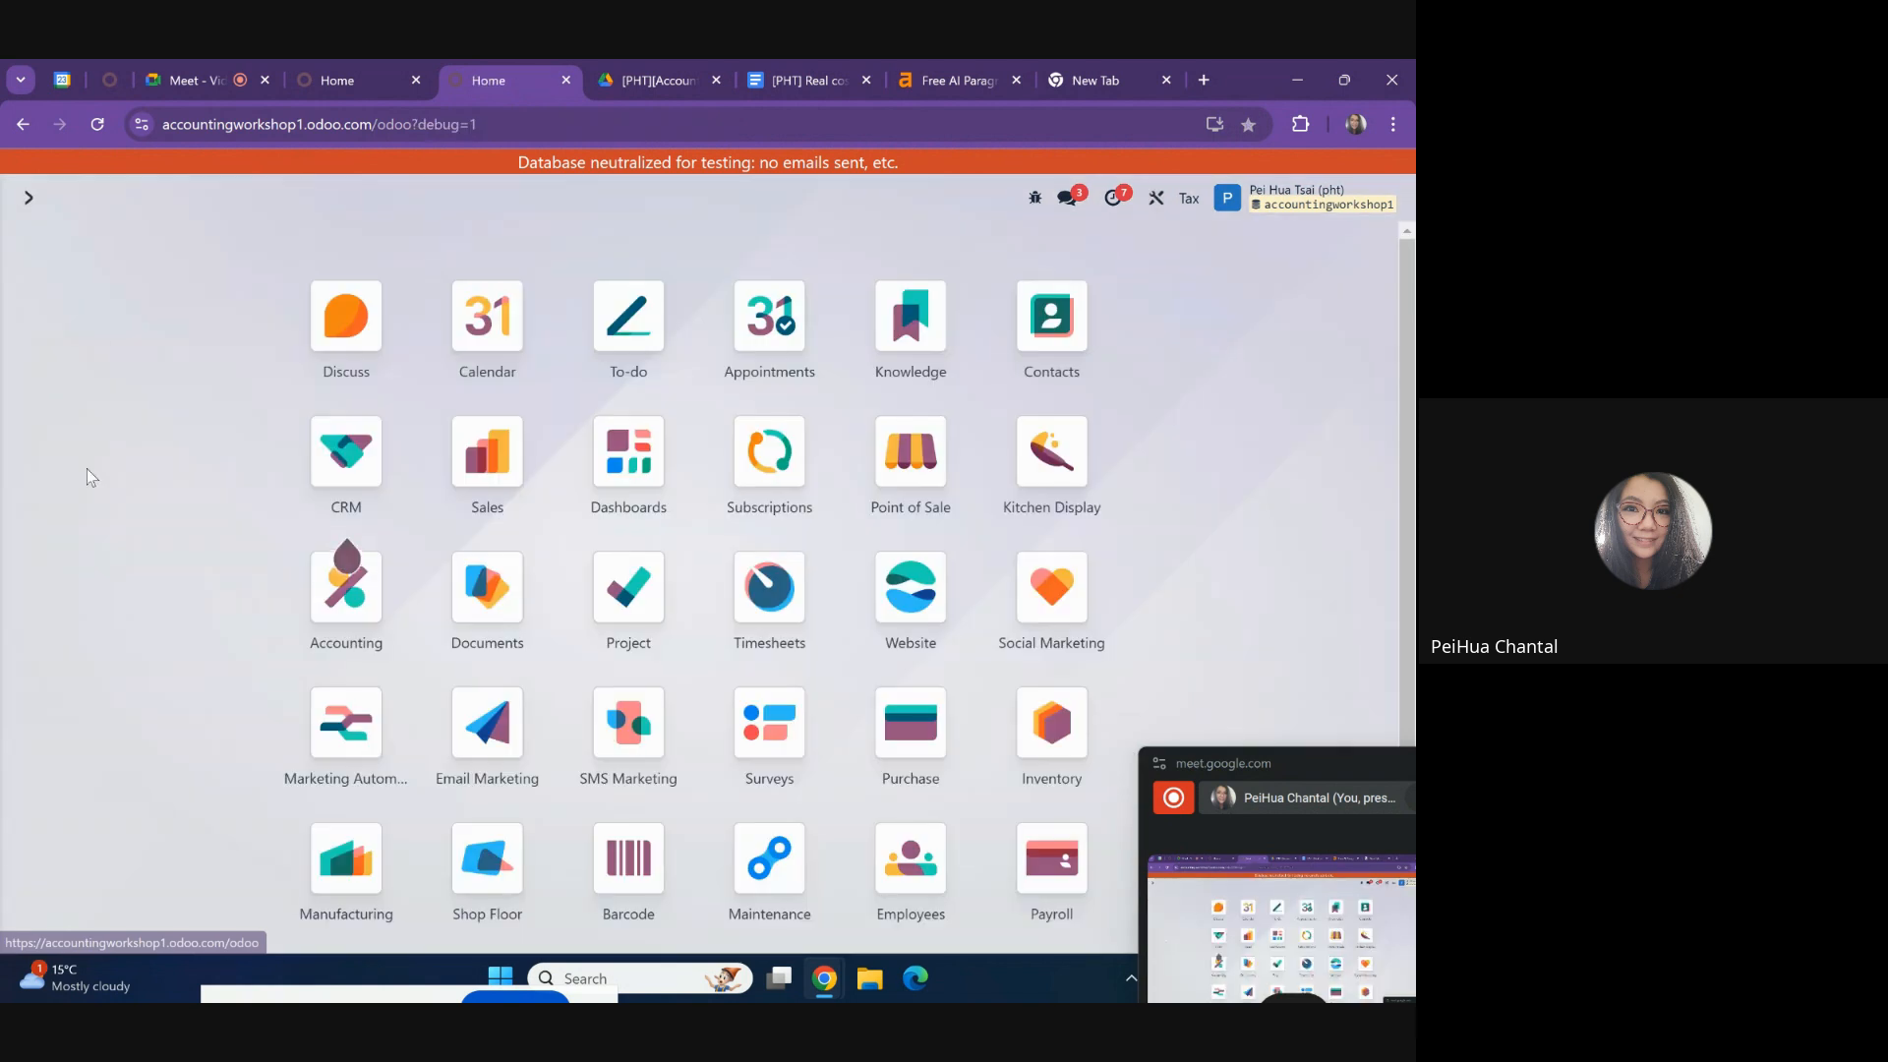
{"action": "left_click", "coordinate": [499, 492]}
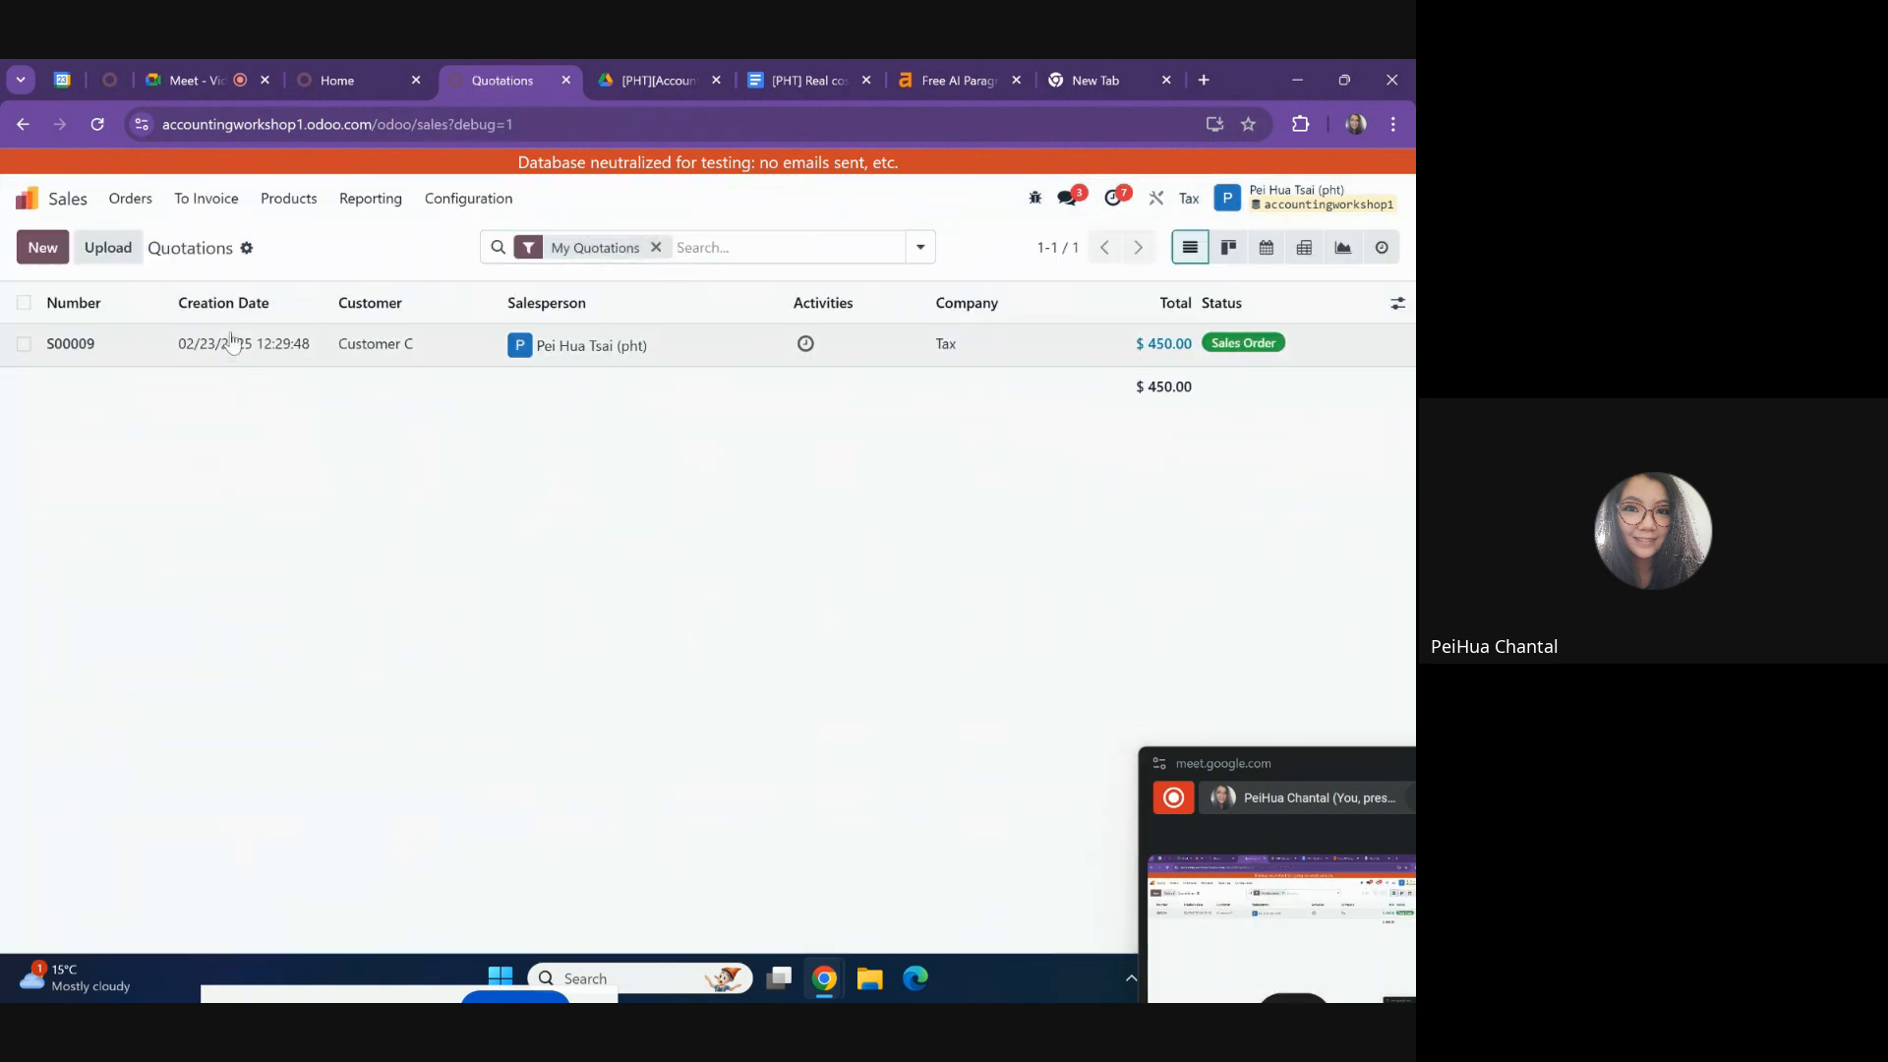
{"action": "left_click", "coordinate": [291, 343]}
{"action": "left_click", "coordinate": [59, 308]}
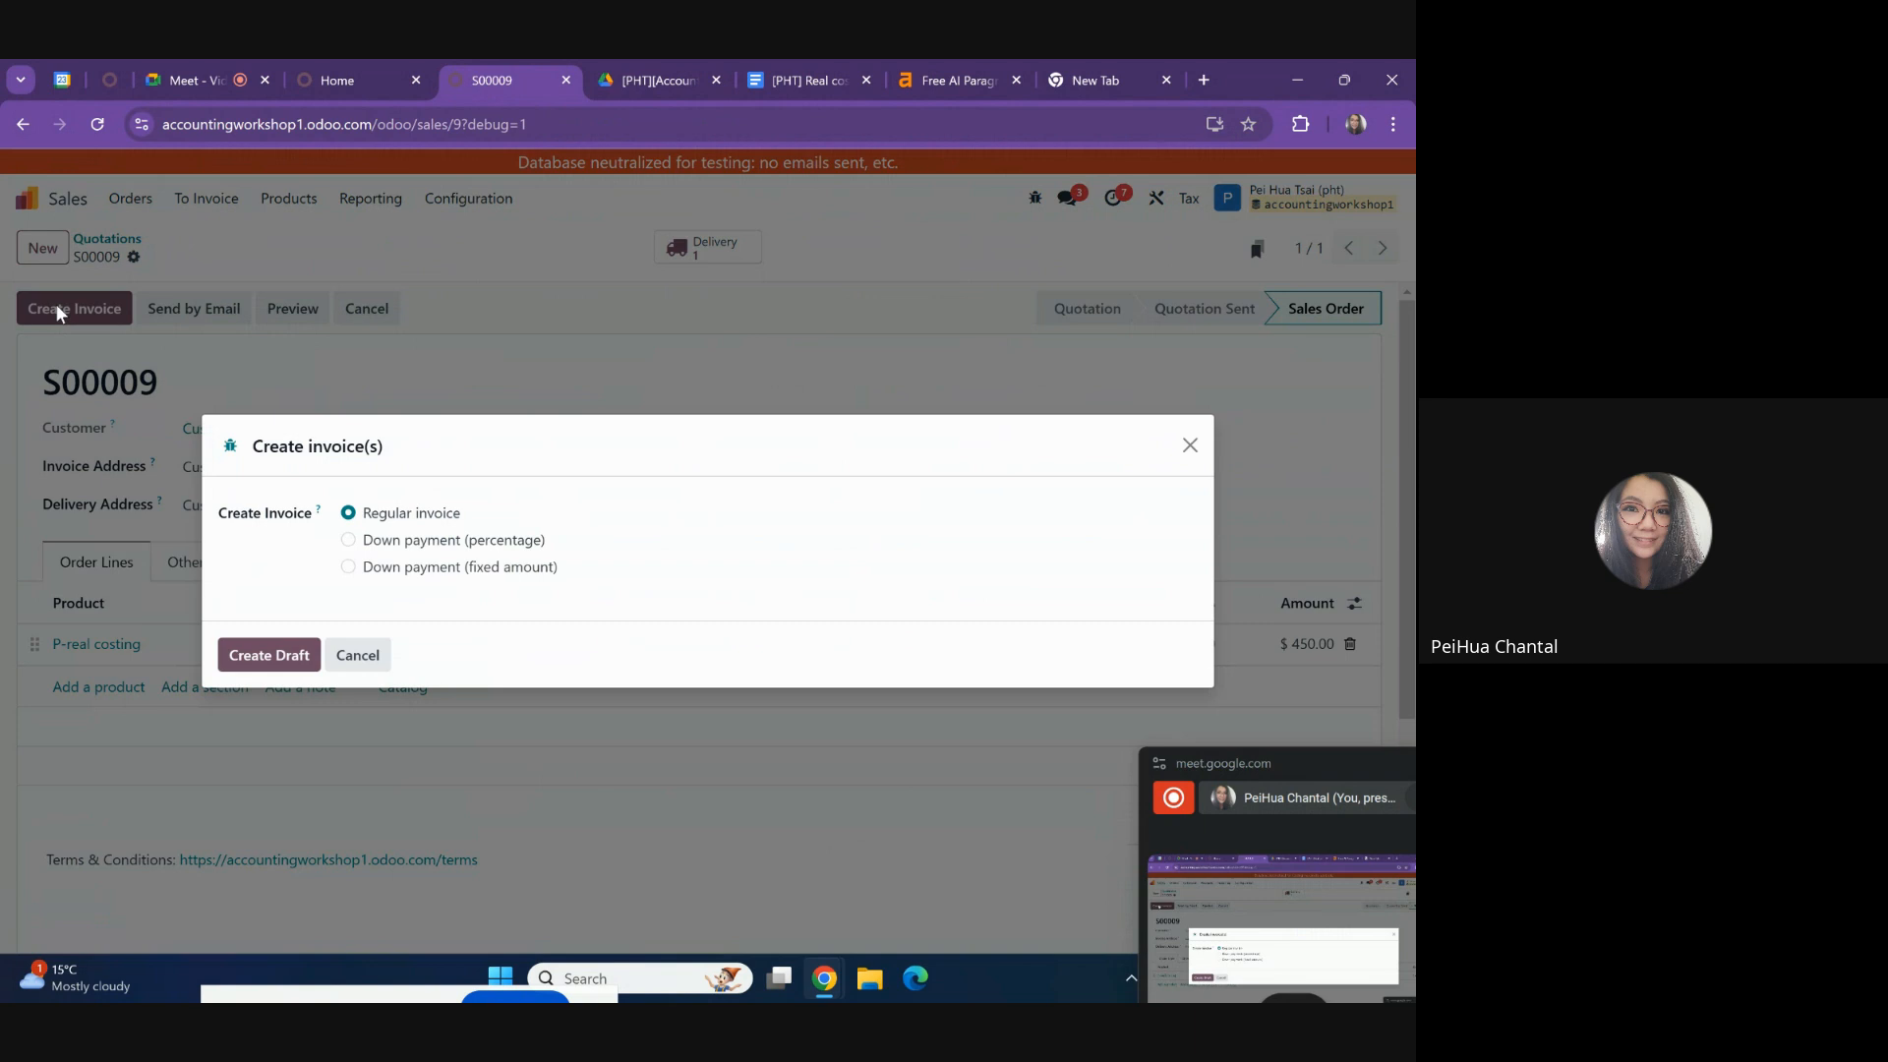
{"action": "left_click", "coordinate": [268, 661]}
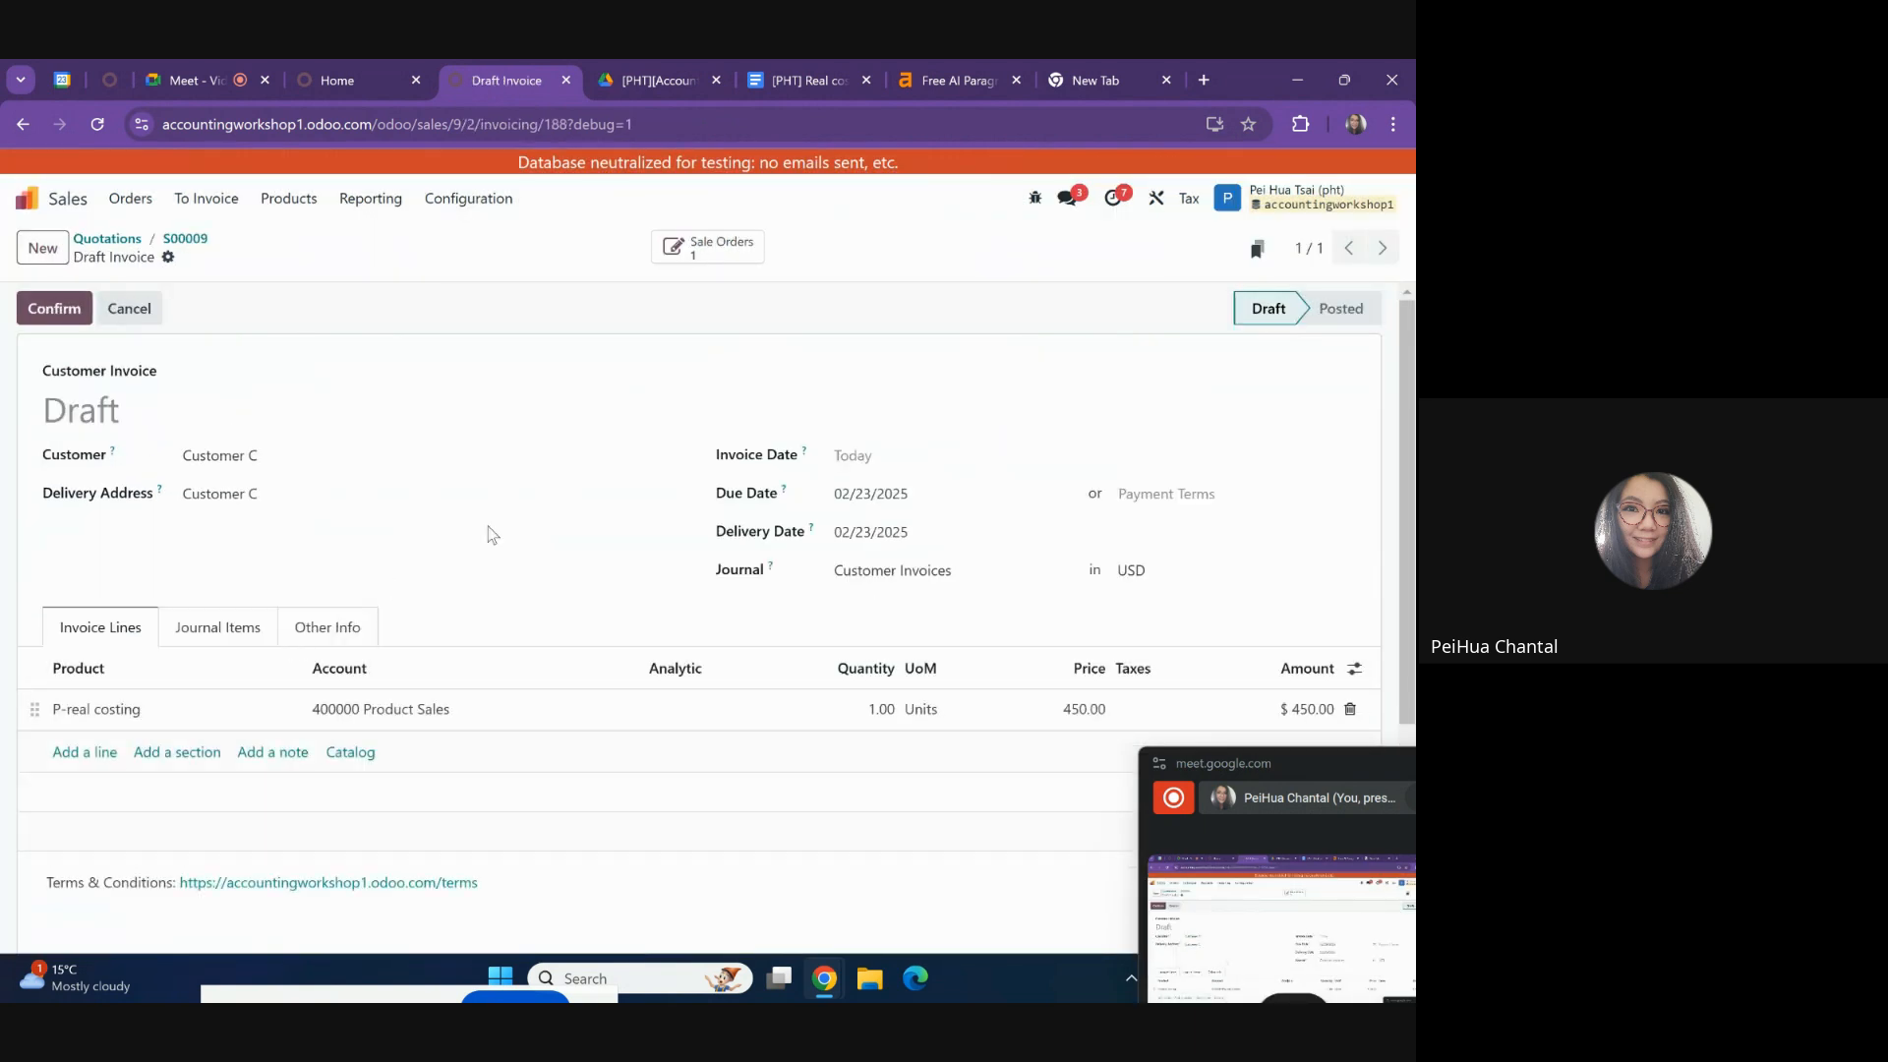
{"action": "left_click", "coordinate": [177, 629]}
{"action": "left_click", "coordinate": [83, 319]}
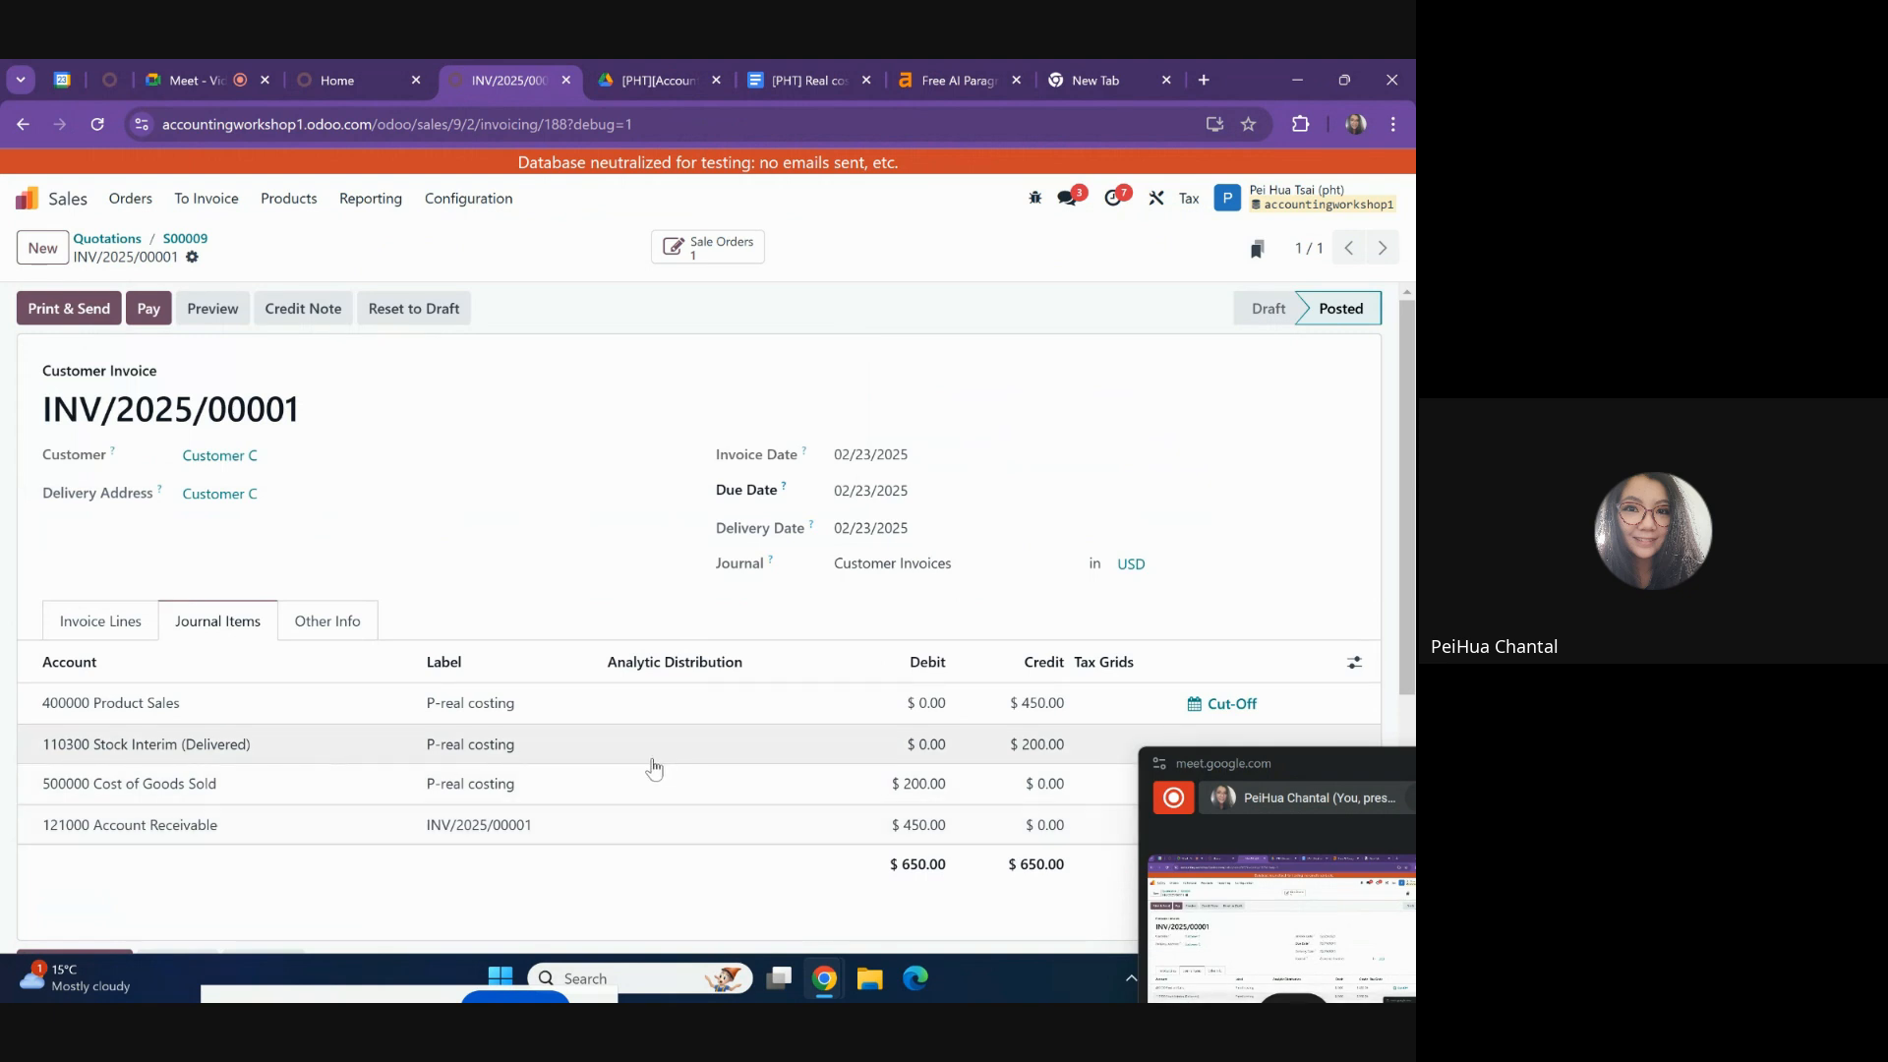
- Open the balance sheet in Accounting and check the 110100 Stock Valuation balance after the sale
{"action": "left_click", "coordinate": [25, 198]}
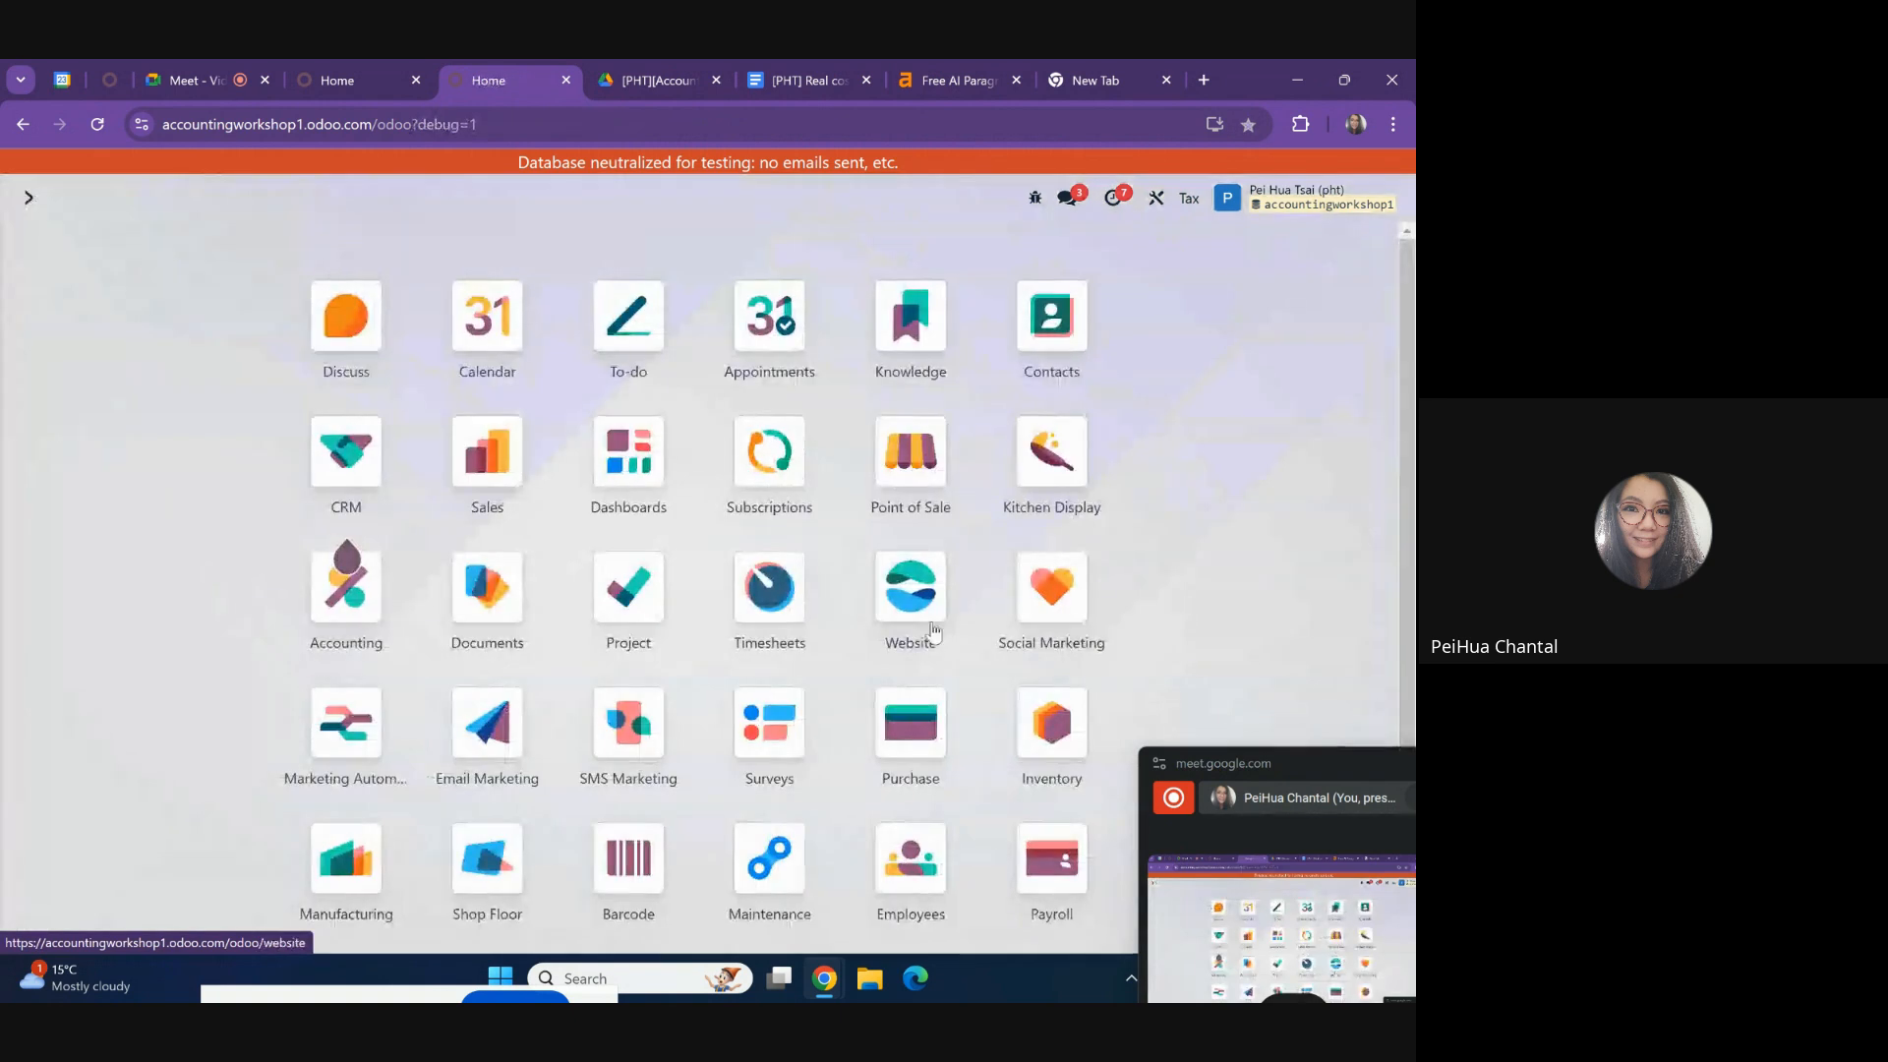
{"action": "scroll", "coordinate": [935, 679], "scroll_direction": "down", "scroll_amount": 3}
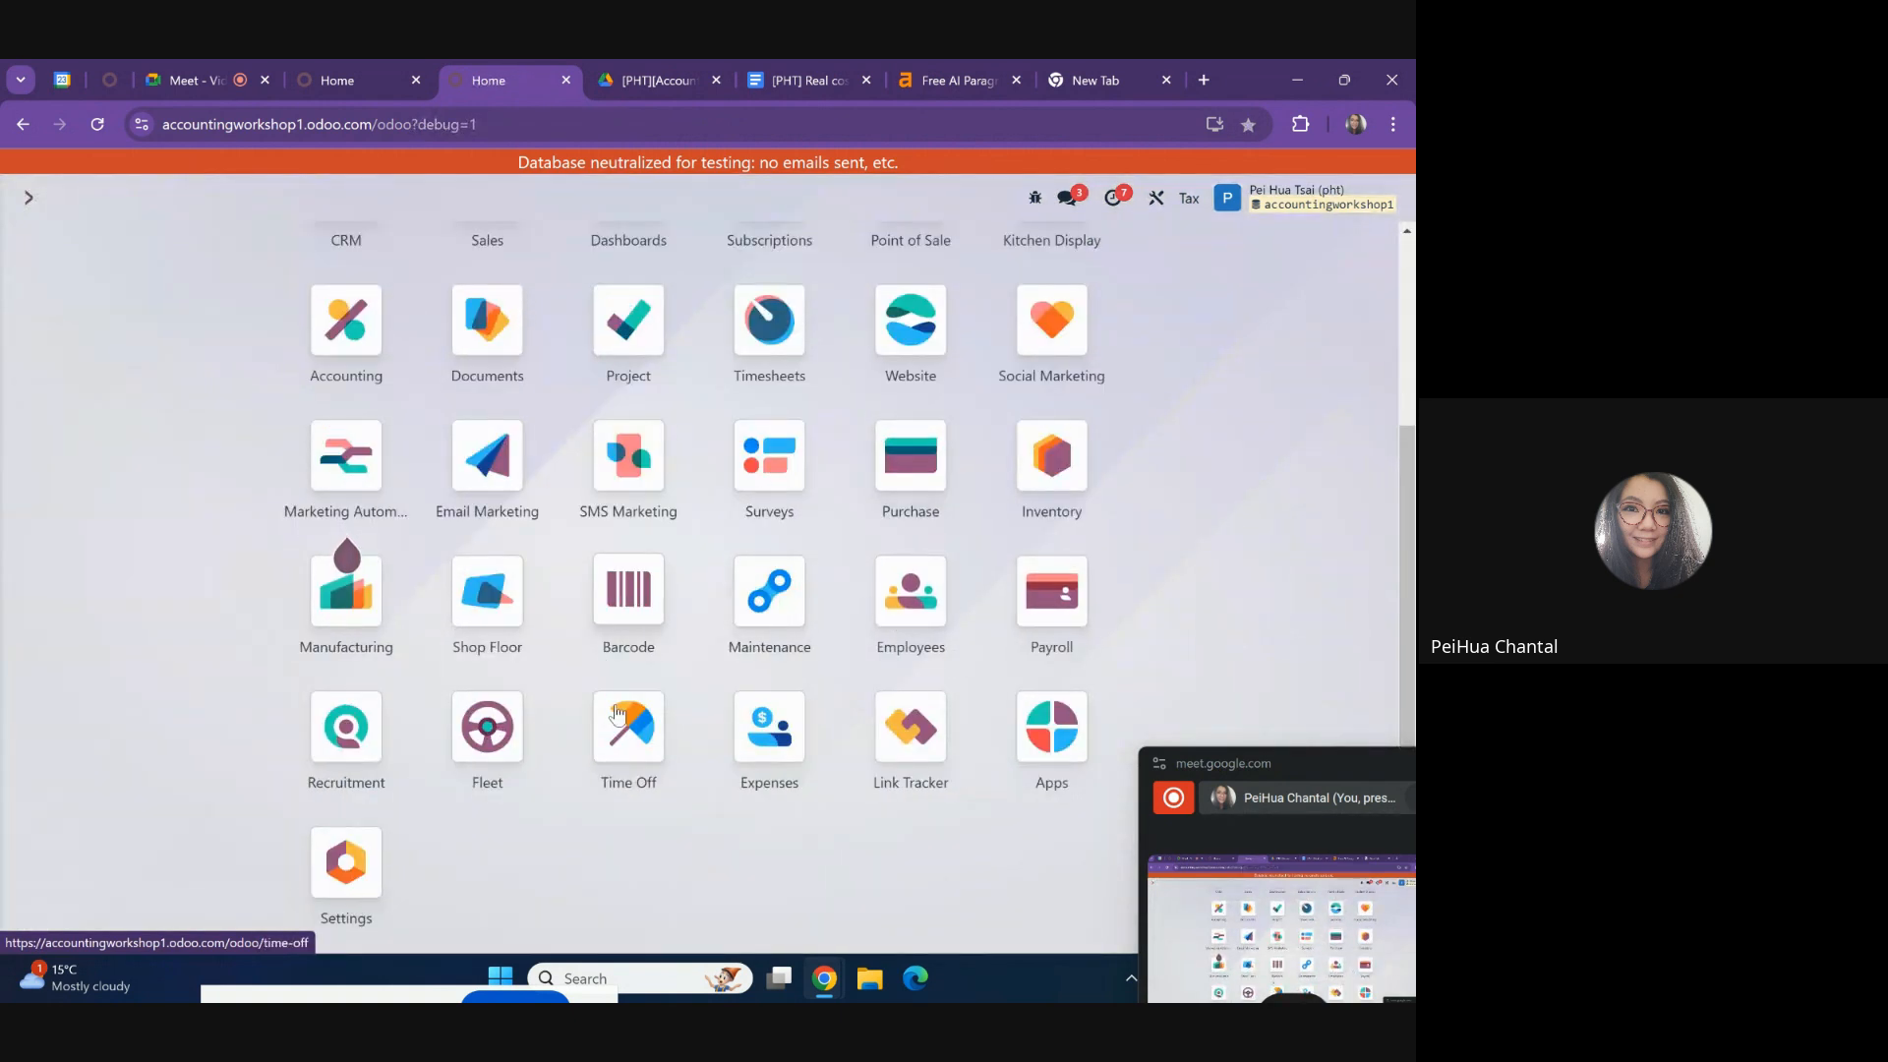
{"action": "scroll", "coordinate": [345, 562], "scroll_direction": "up", "scroll_amount": 3}
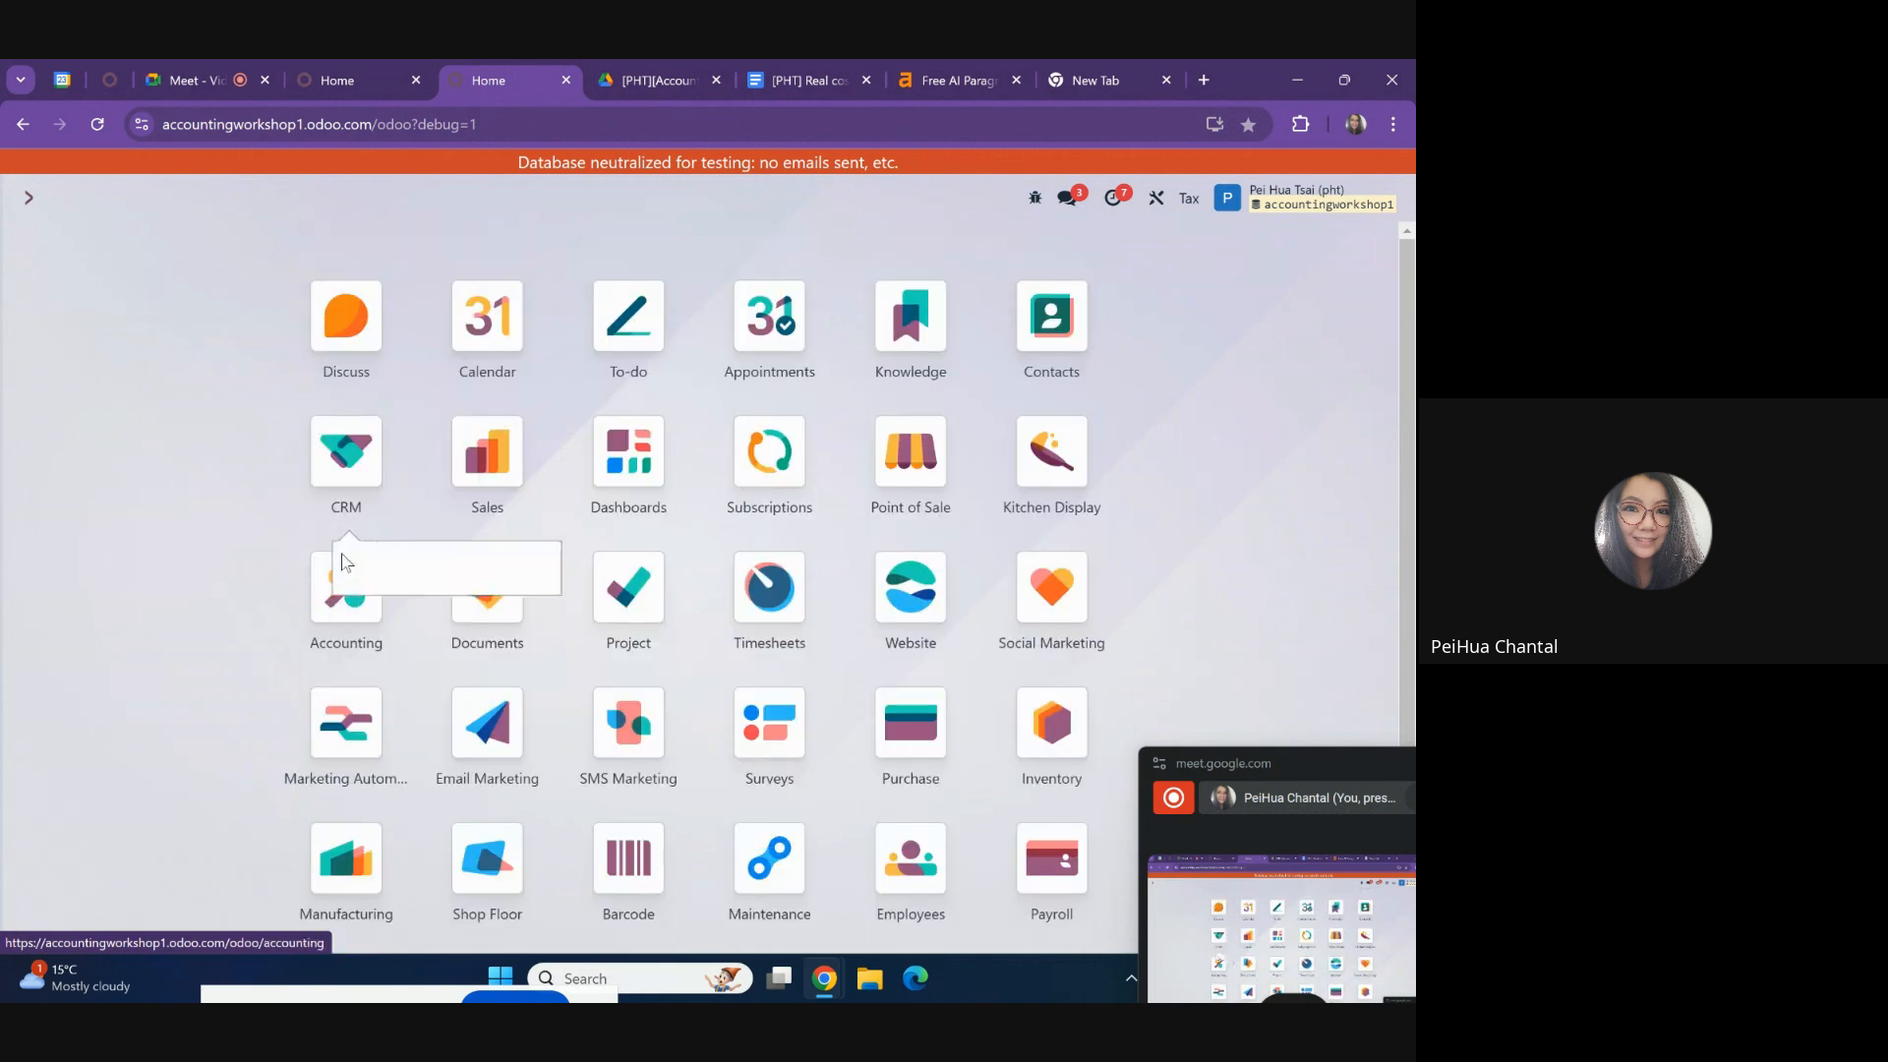
{"action": "left_click", "coordinate": [344, 562]}
{"action": "left_click", "coordinate": [540, 198]}
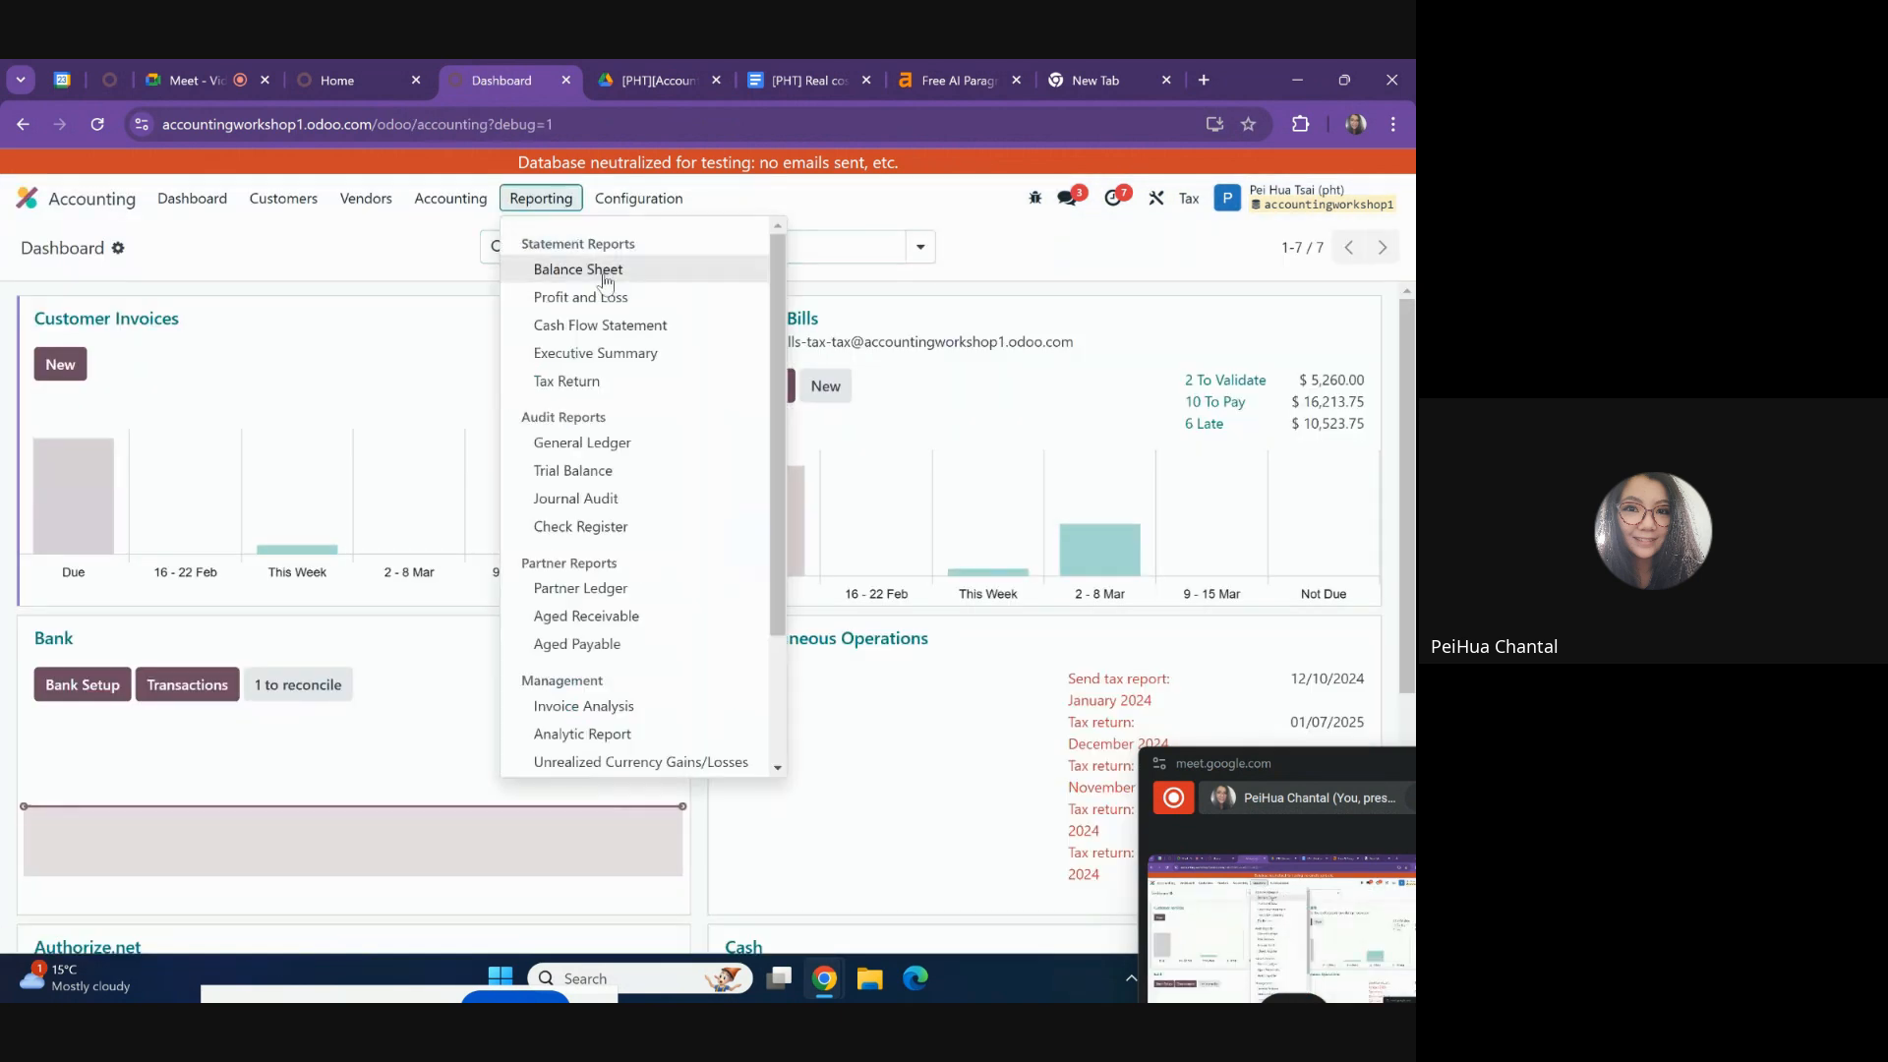
{"action": "left_click", "coordinate": [605, 282]}
{"action": "left_click_drag", "start_coordinate": [389, 659], "coordinate": [1035, 671]}
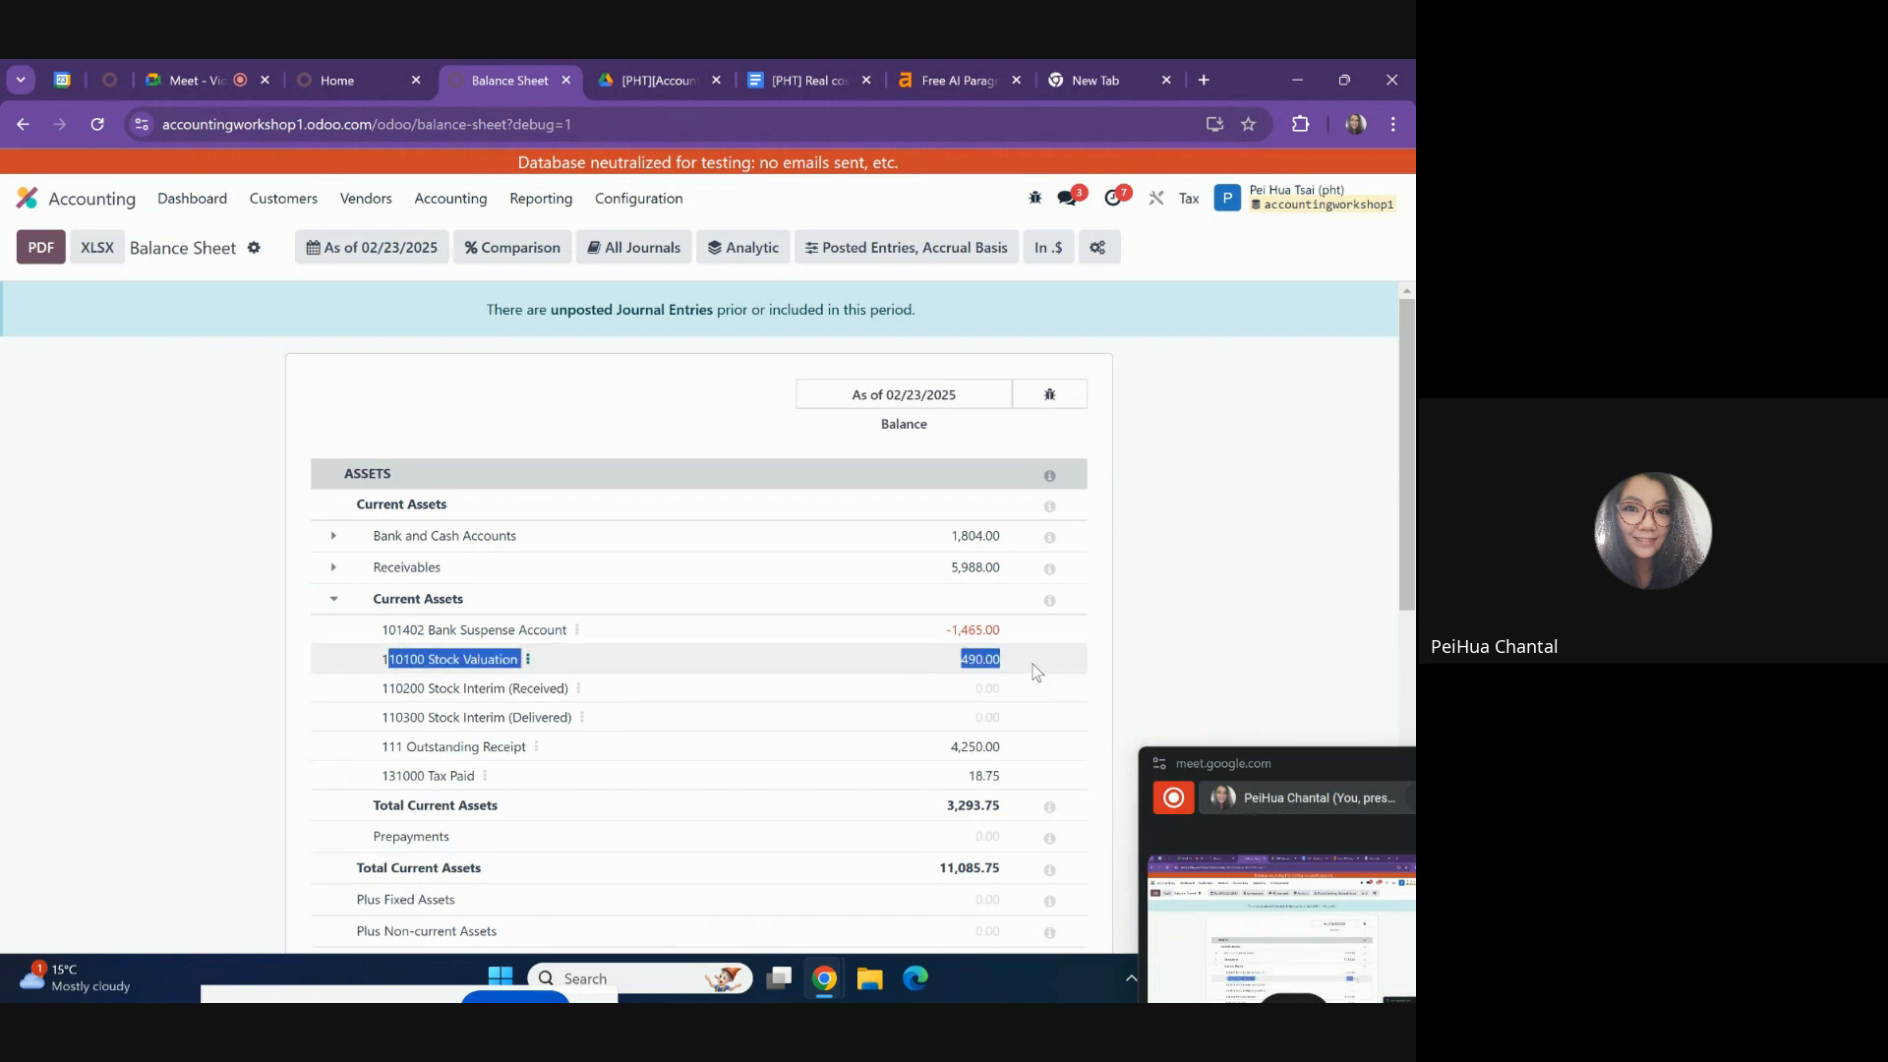
- Reopen the inventory valuation report and check the overall total value to compare it with the balance sheet
{"action": "left_click", "coordinate": [43, 210]}
{"action": "scroll", "coordinate": [492, 717], "scroll_direction": "down", "scroll_amount": 3}
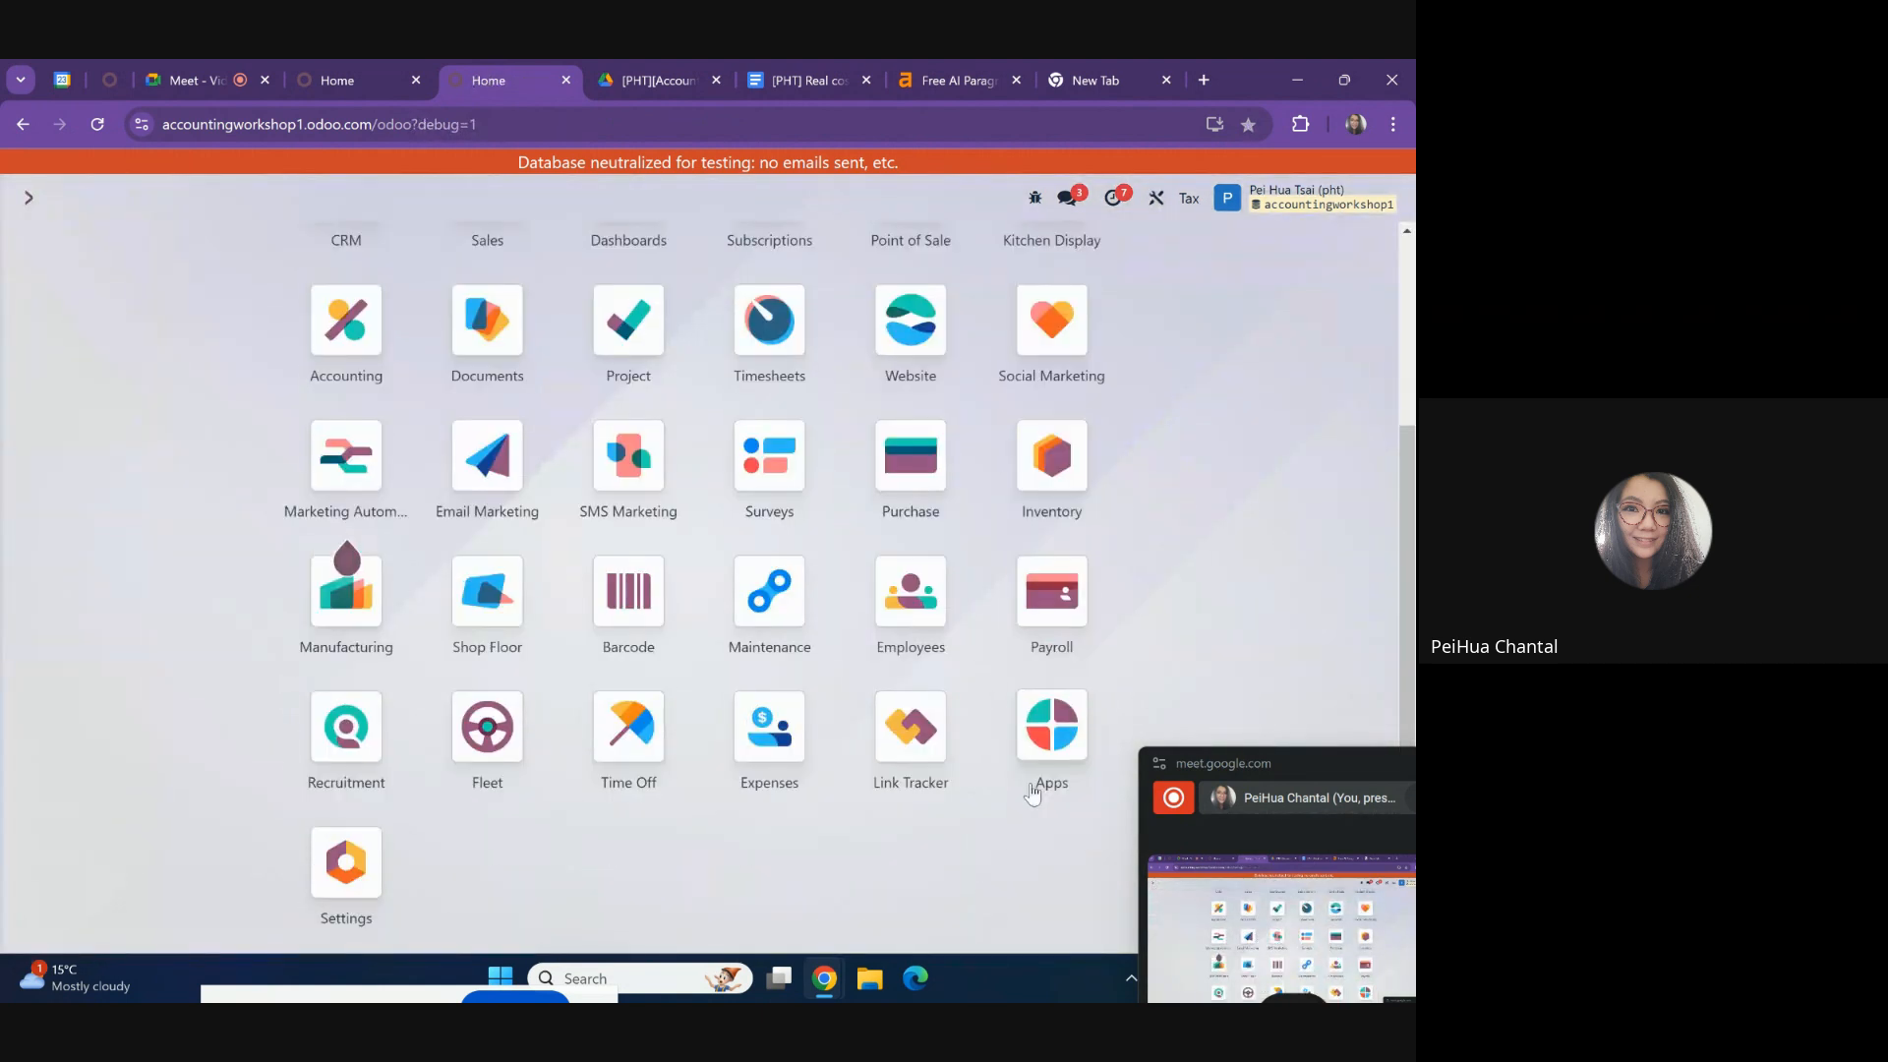
{"action": "left_click", "coordinate": [1051, 455]}
{"action": "left_click", "coordinate": [426, 198]}
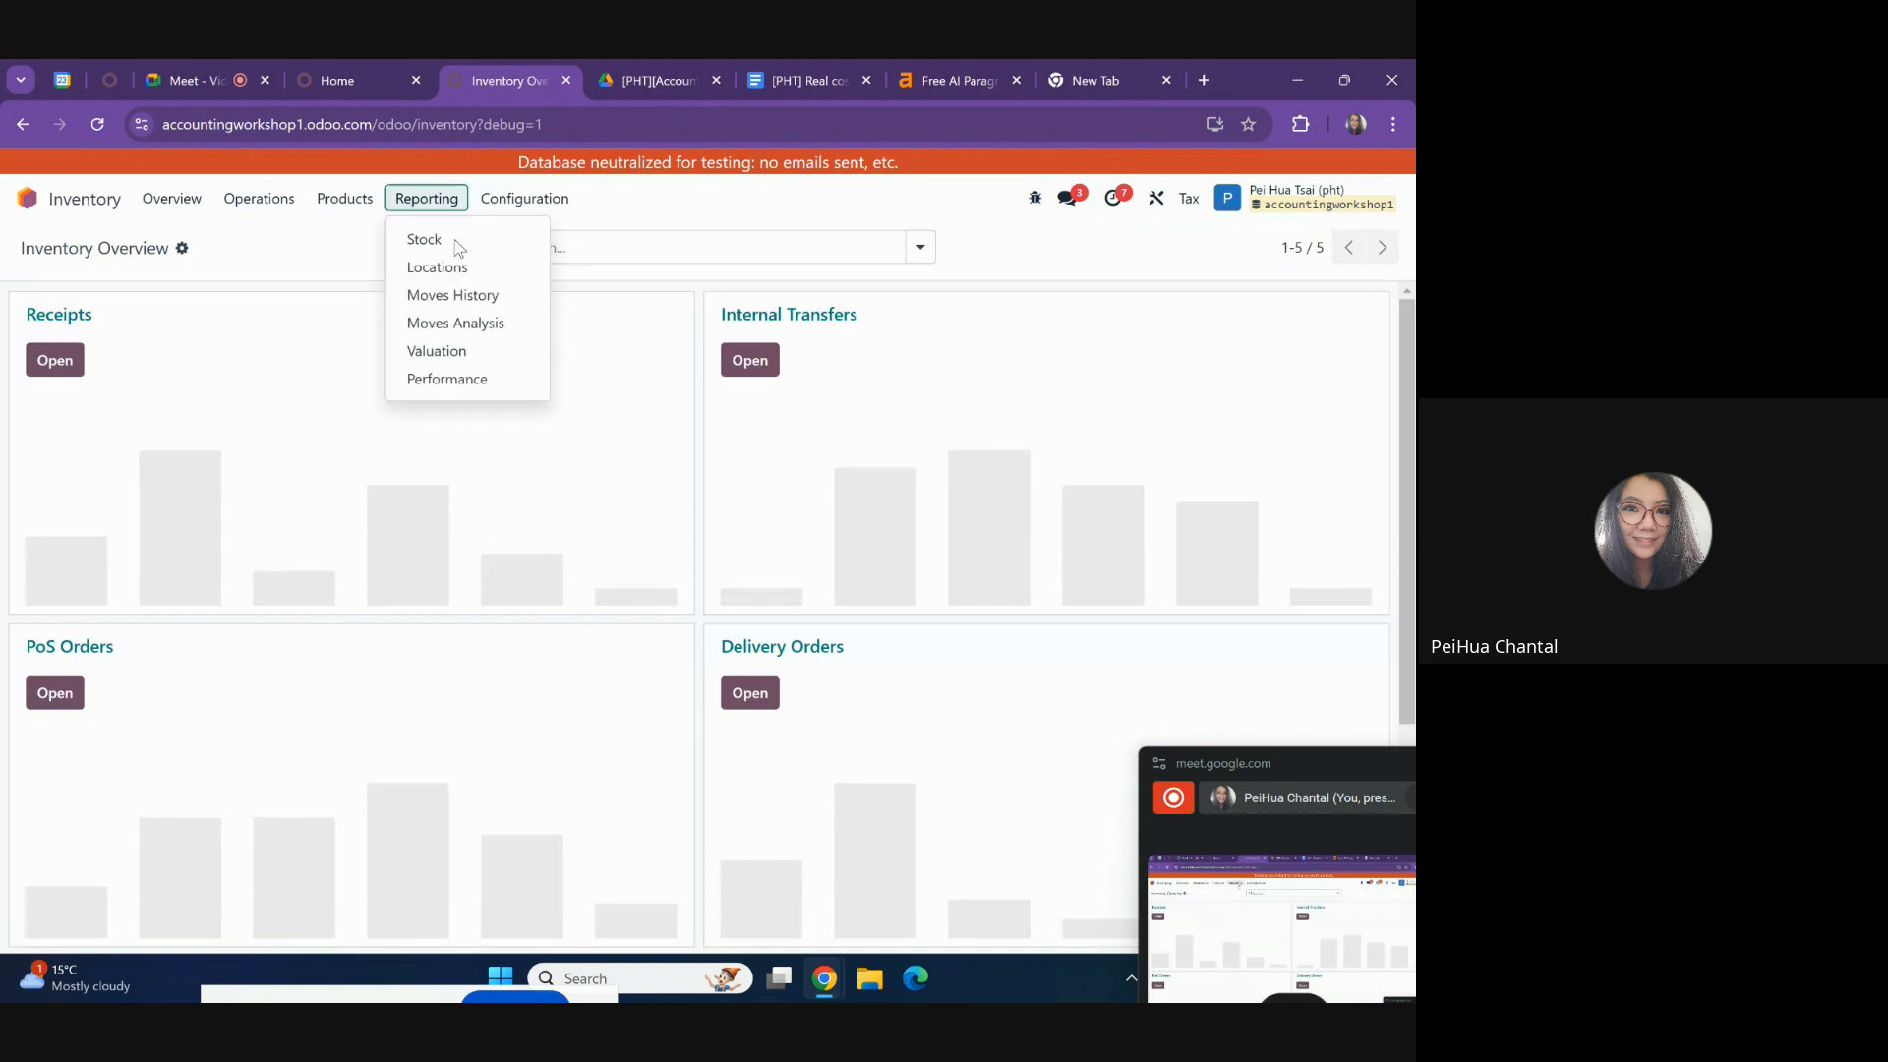
{"action": "left_click", "coordinate": [481, 352]}
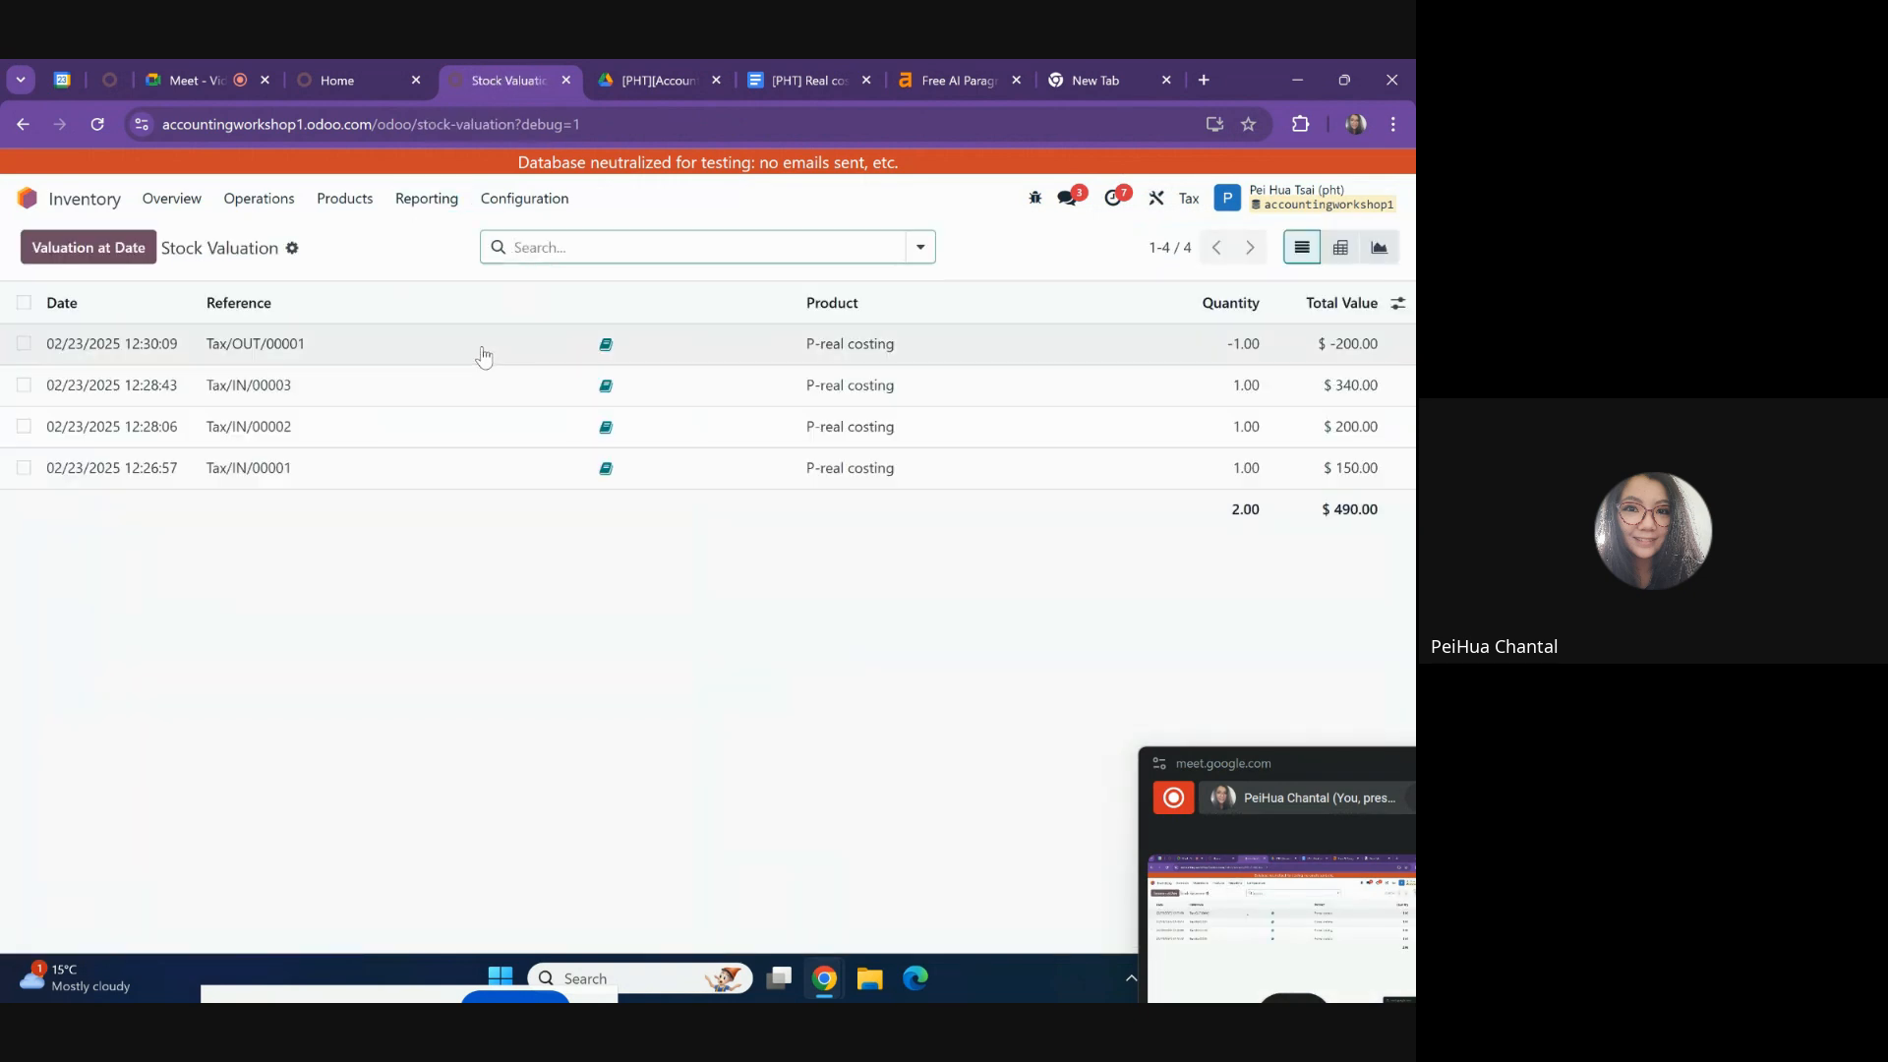
{"action": "left_click_drag", "start_coordinate": [1333, 510], "coordinate": [1400, 529]}
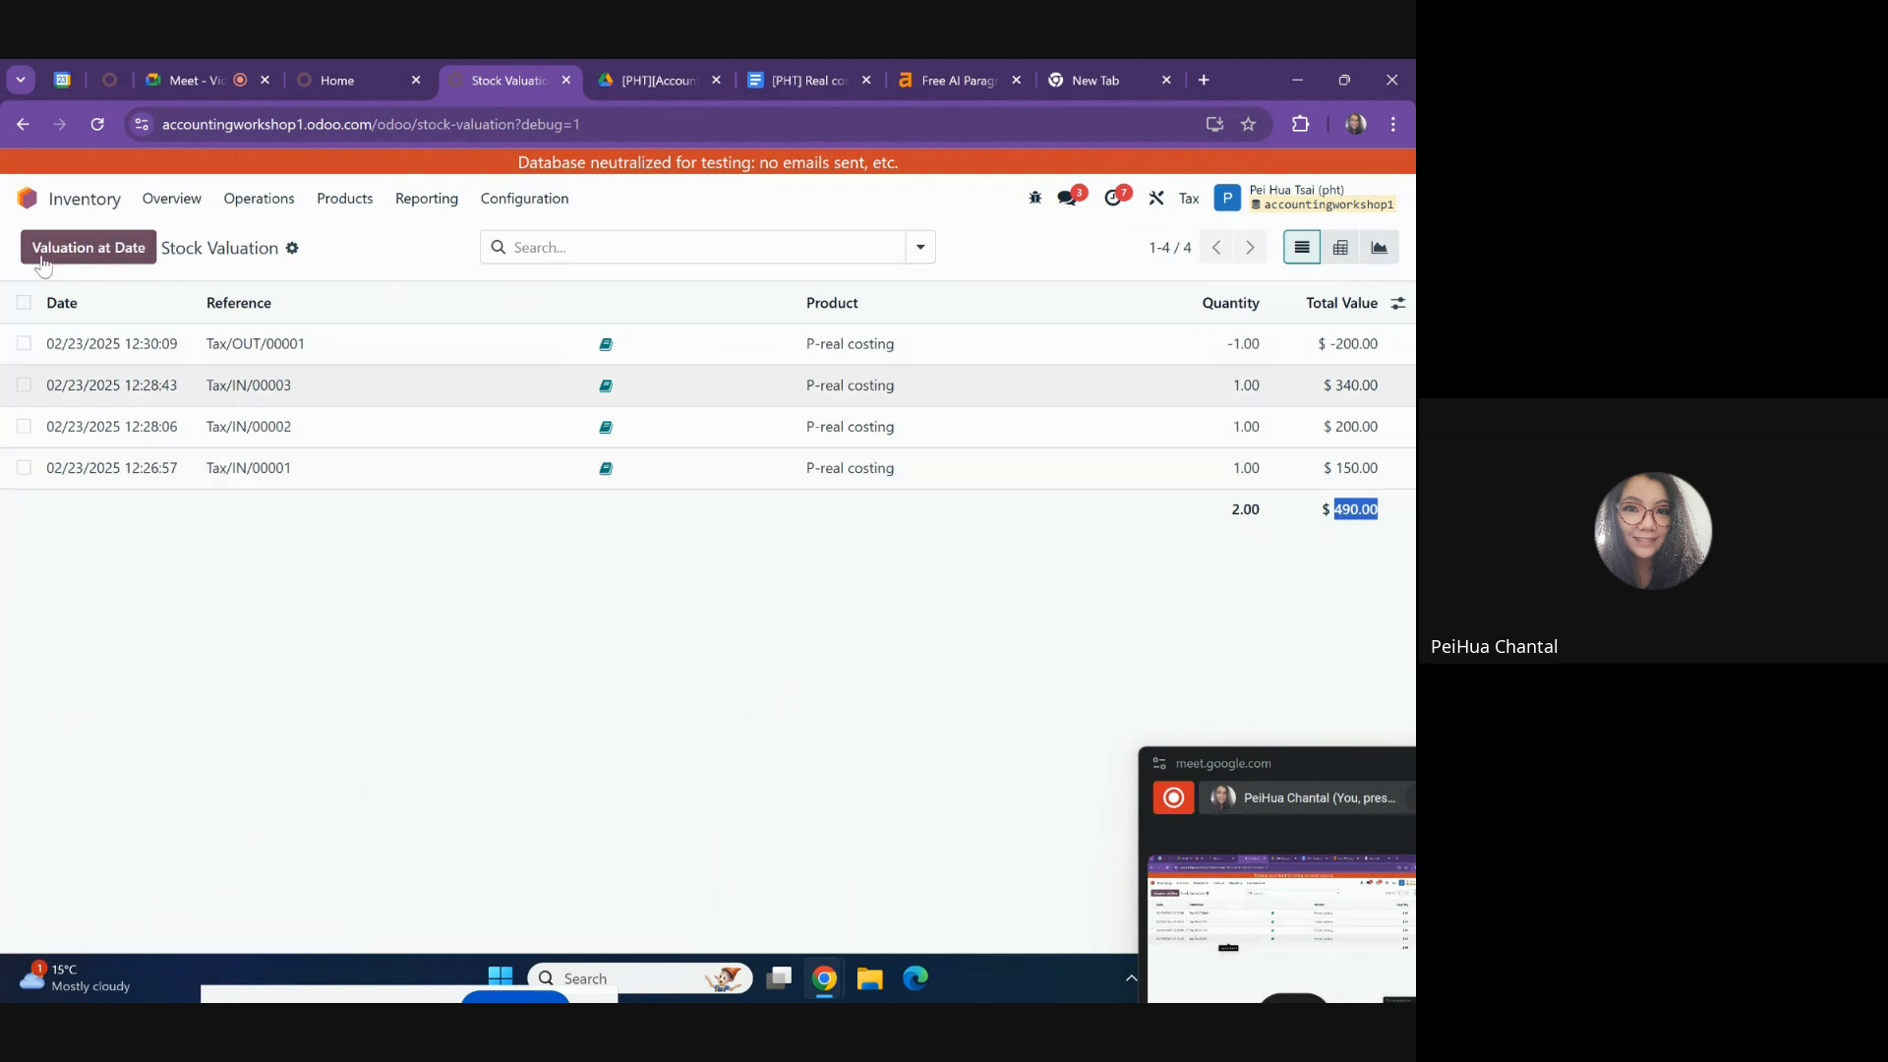
- Switch to the Google Docs test document, remove the third prerequisite's final period and add "Odoo 18" as the fourth prerequisite
{"action": "left_click", "coordinate": [27, 198]}
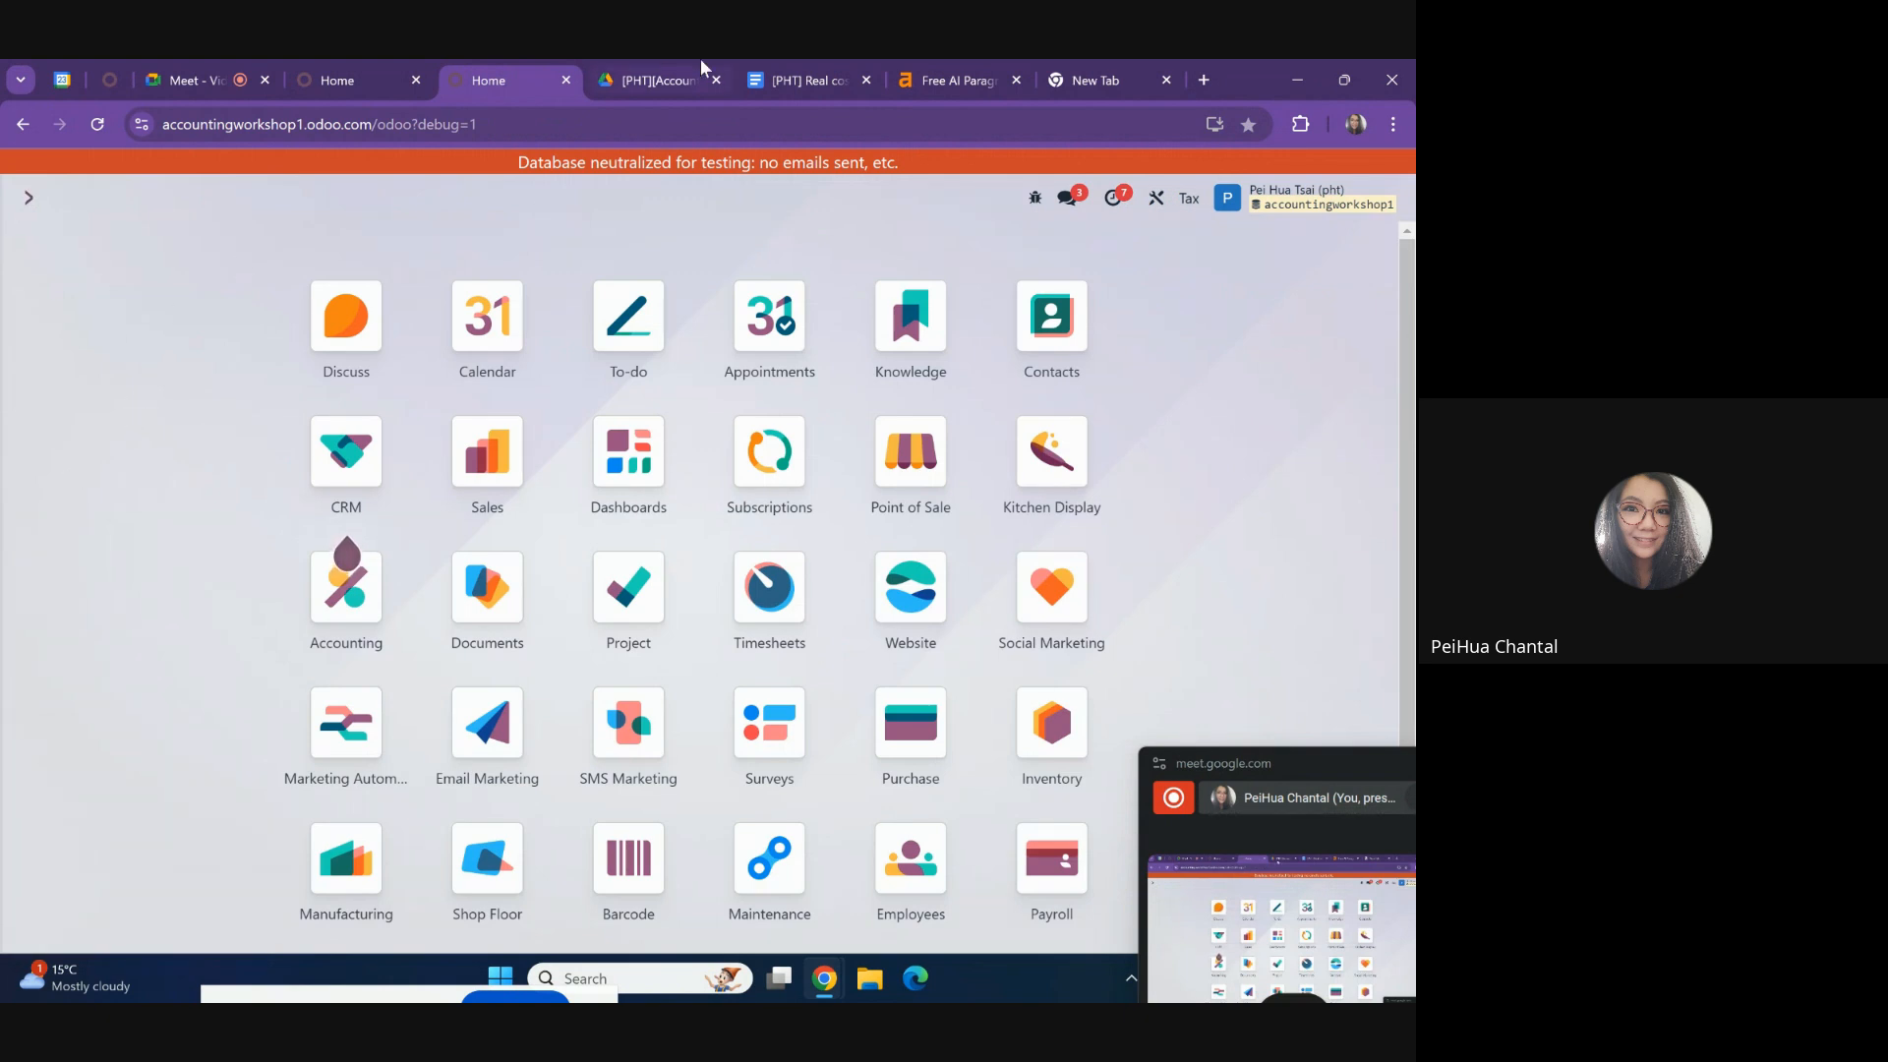
{"action": "left_click", "coordinate": [792, 79]}
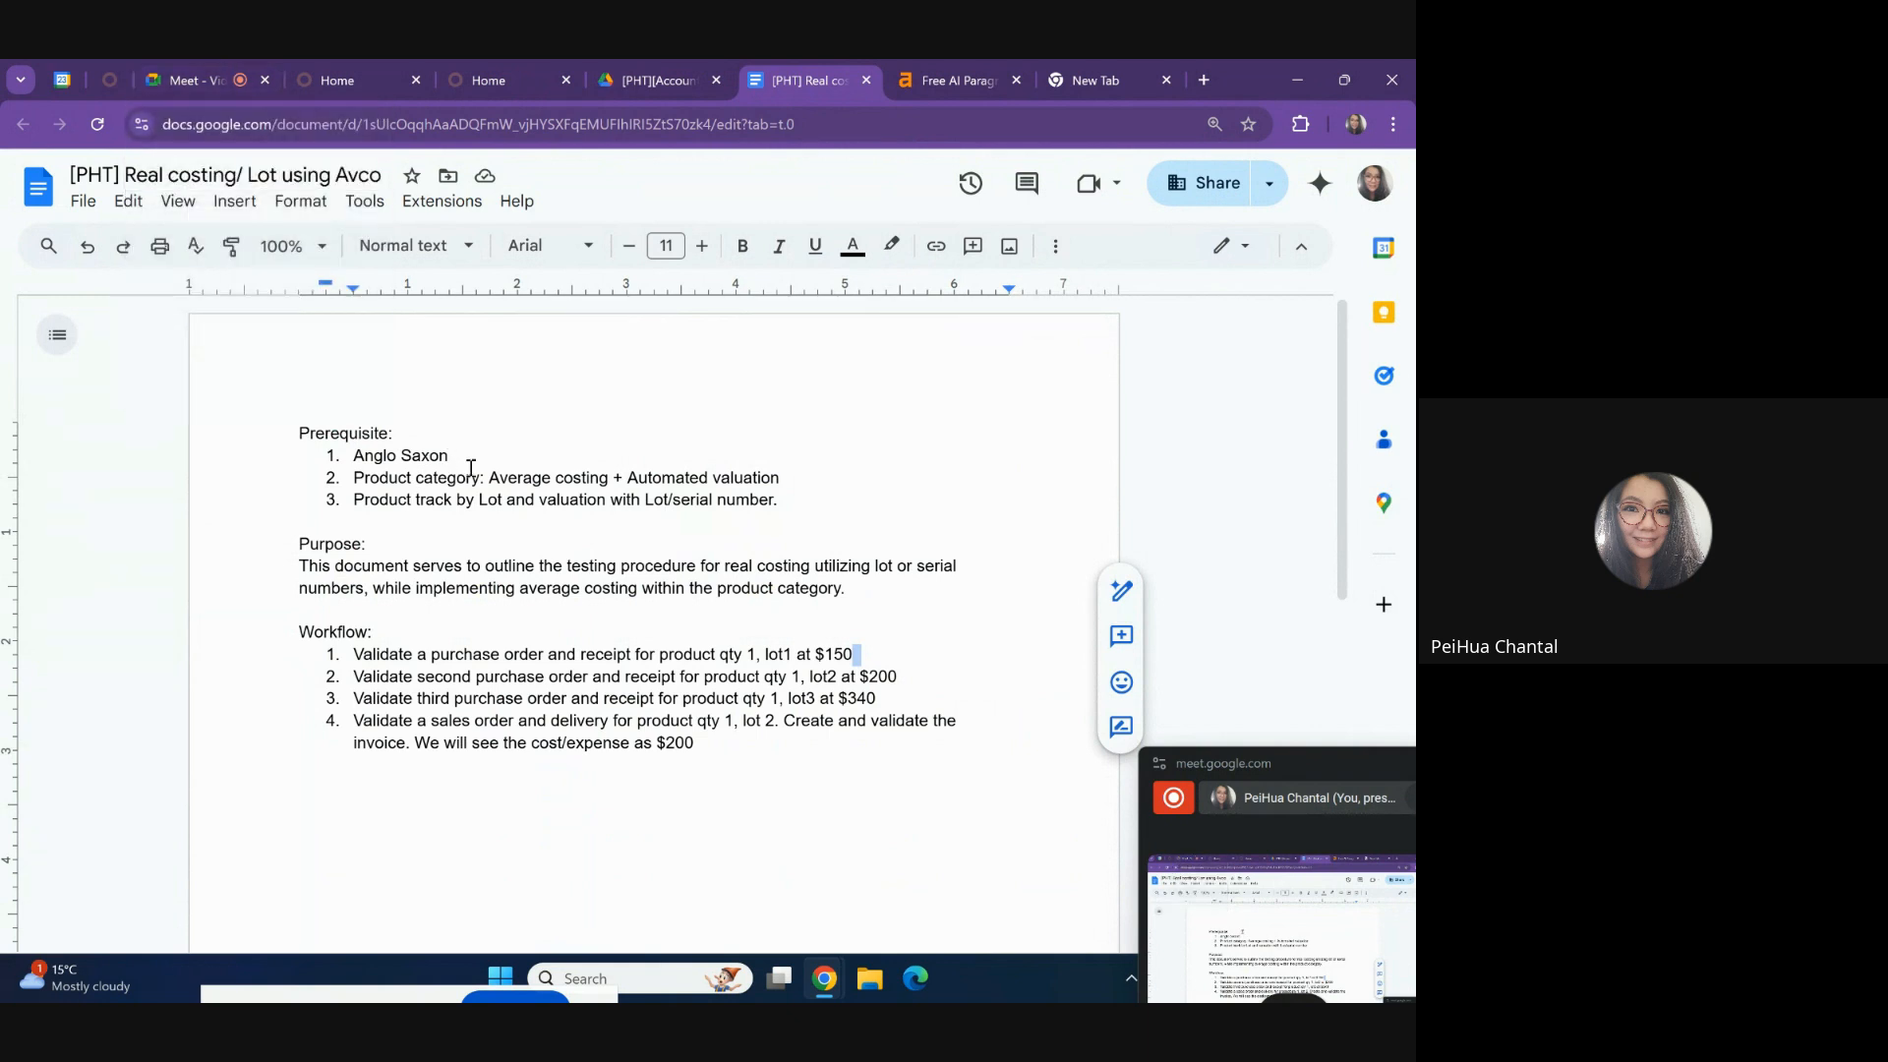
{"action": "left_click", "coordinate": [858, 512]}
{"action": "key", "text": "BackSpace"}
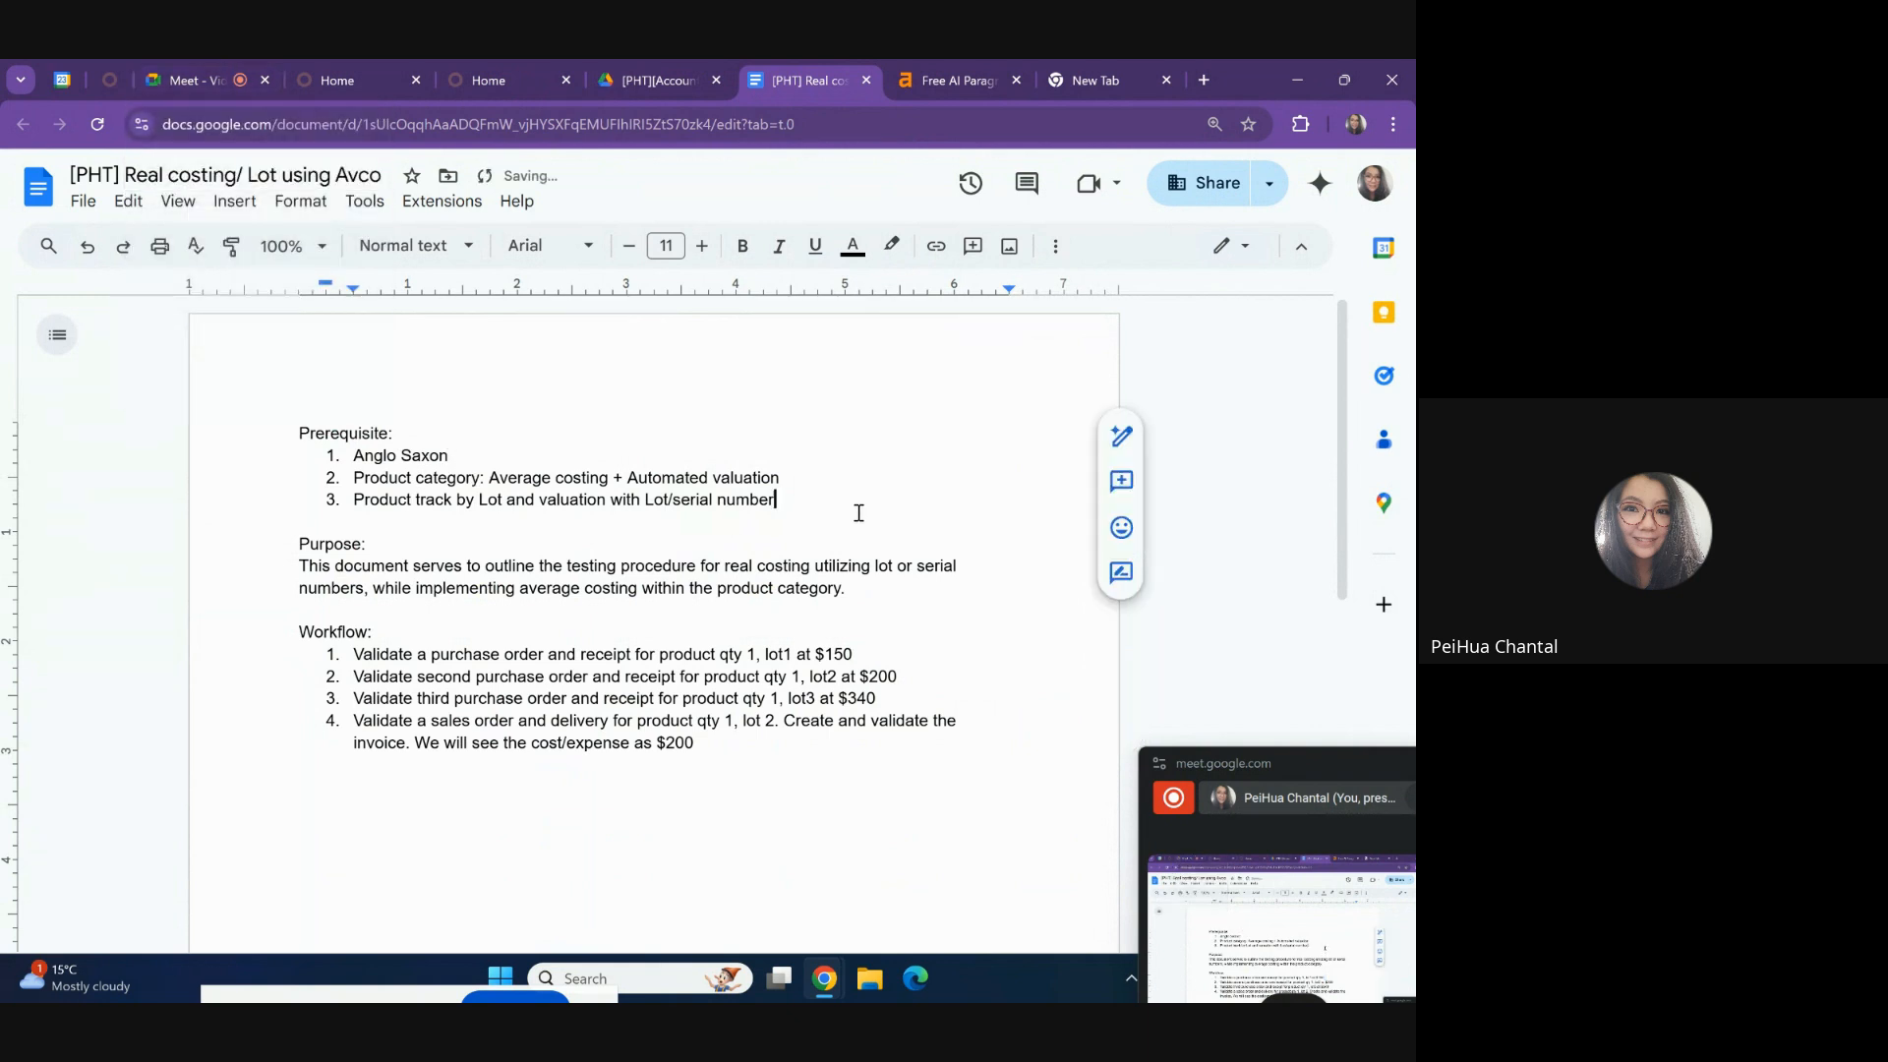
{"action": "key", "text": "Return"}
{"action": "type", "text": "Oodo"}
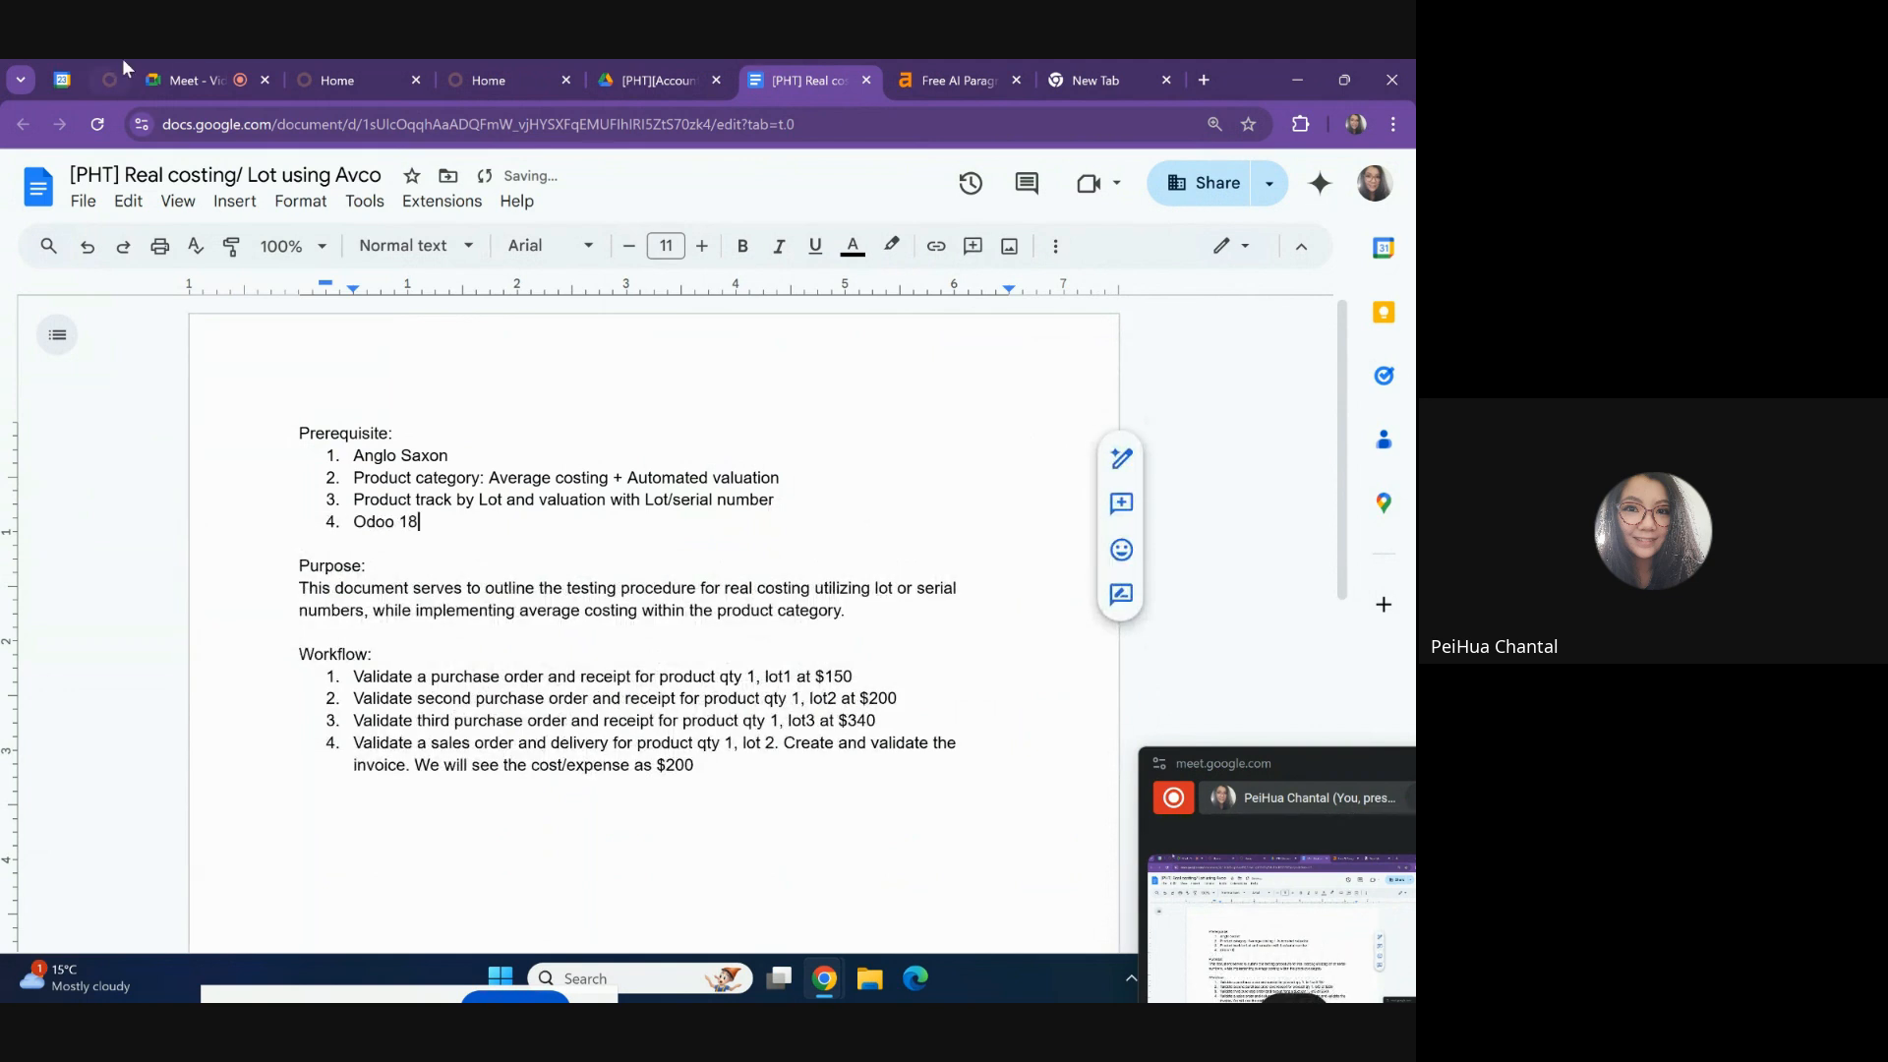
{"action": "left_click", "coordinate": [187, 79]}
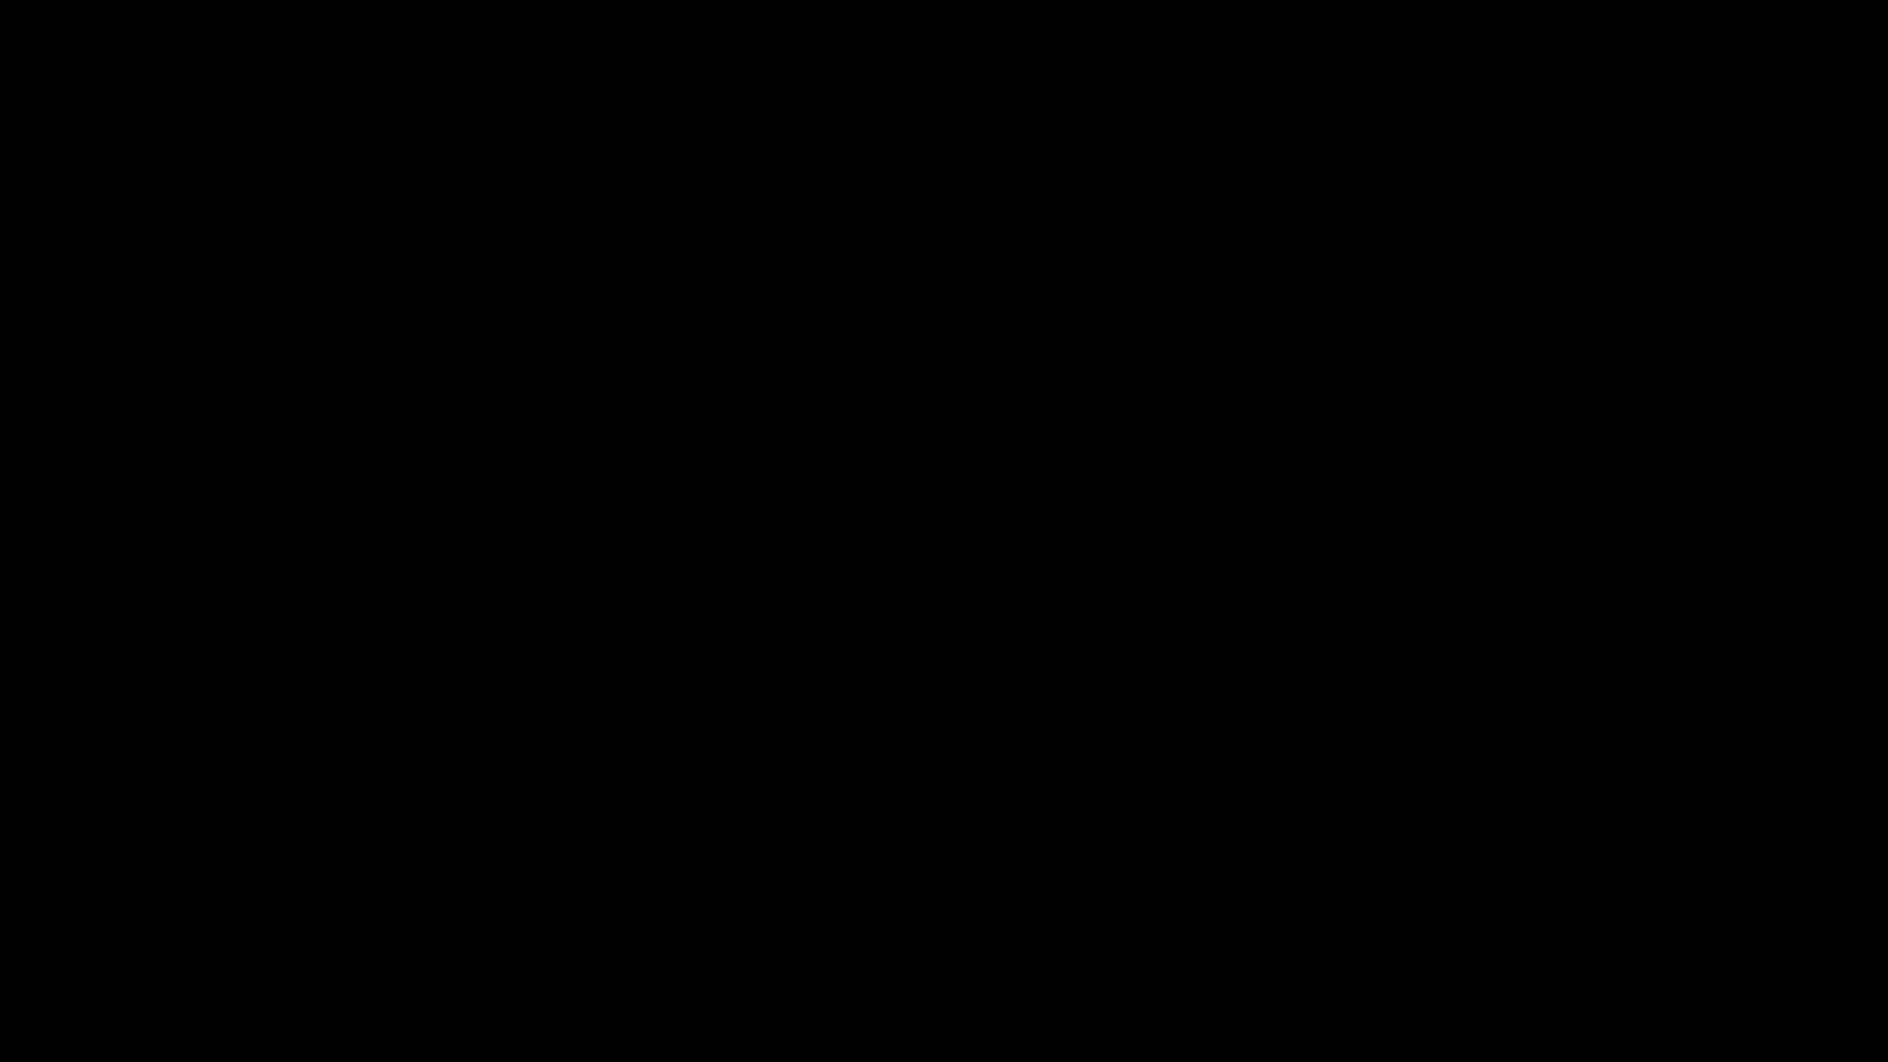